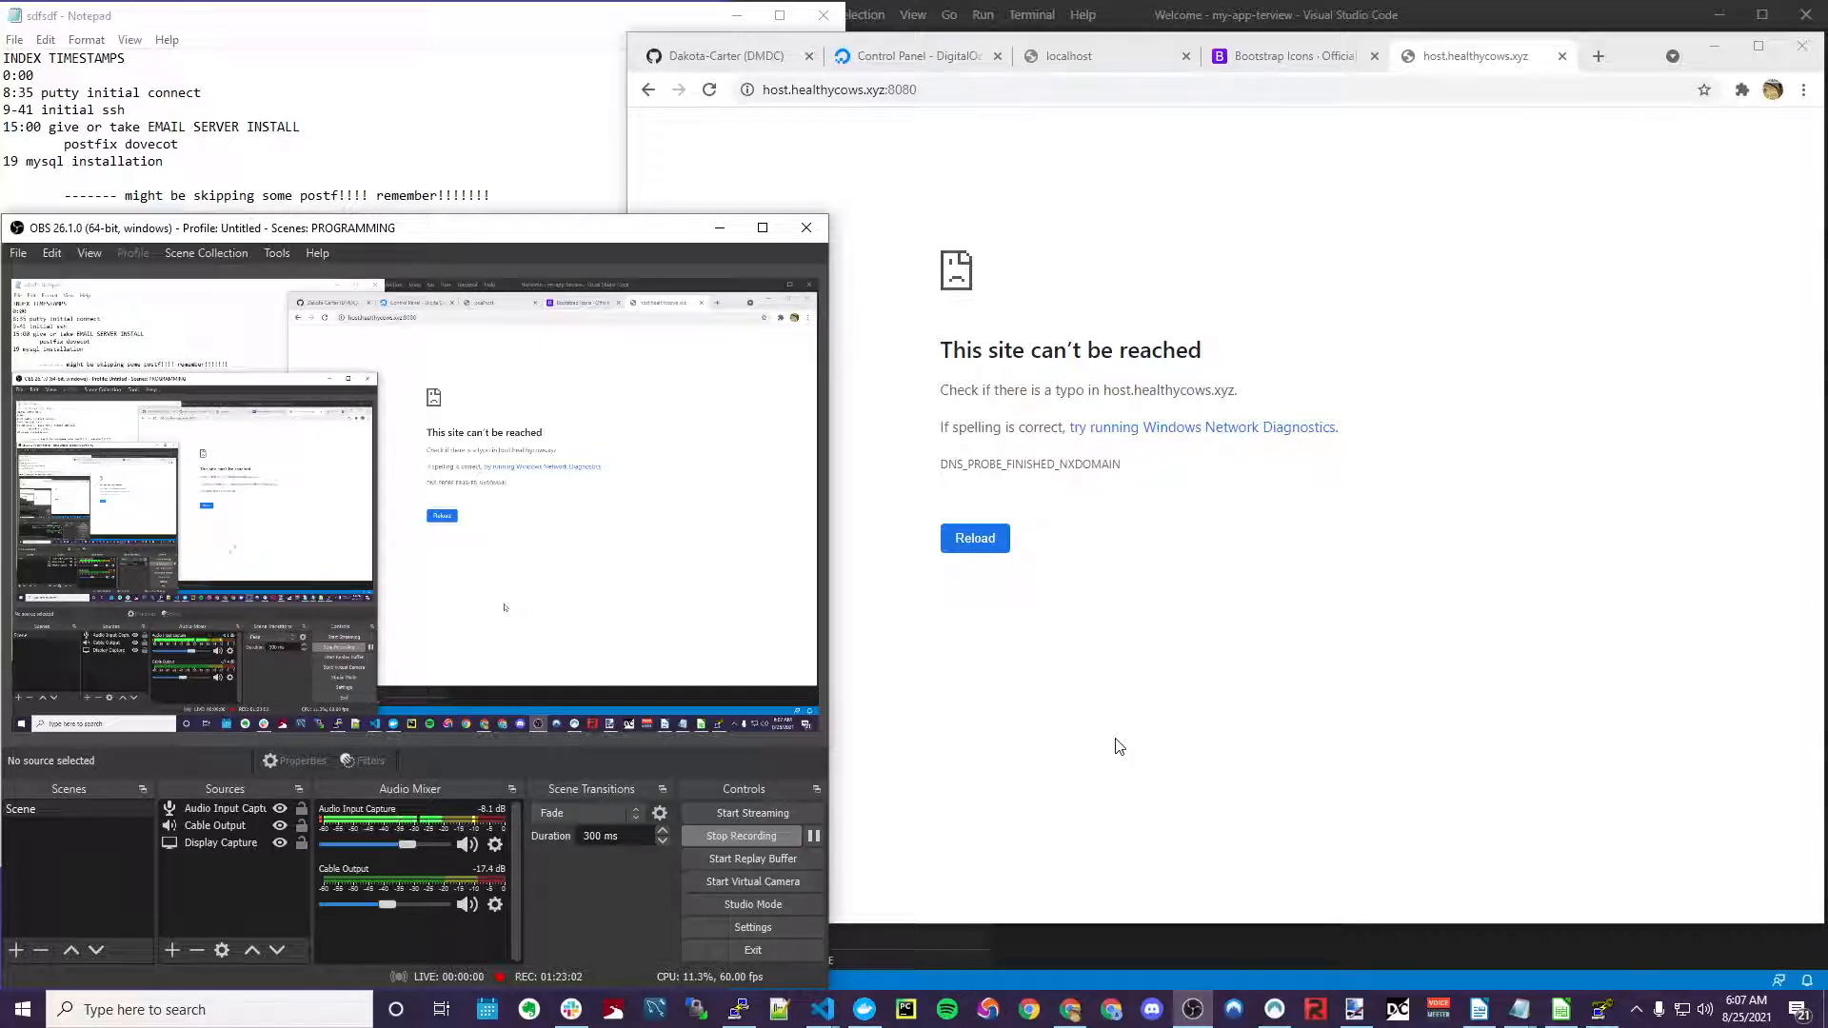
Trim the address bar down to :8080 and show the DigitalOcean DNS page for healthycows.xyz
click(1183, 762)
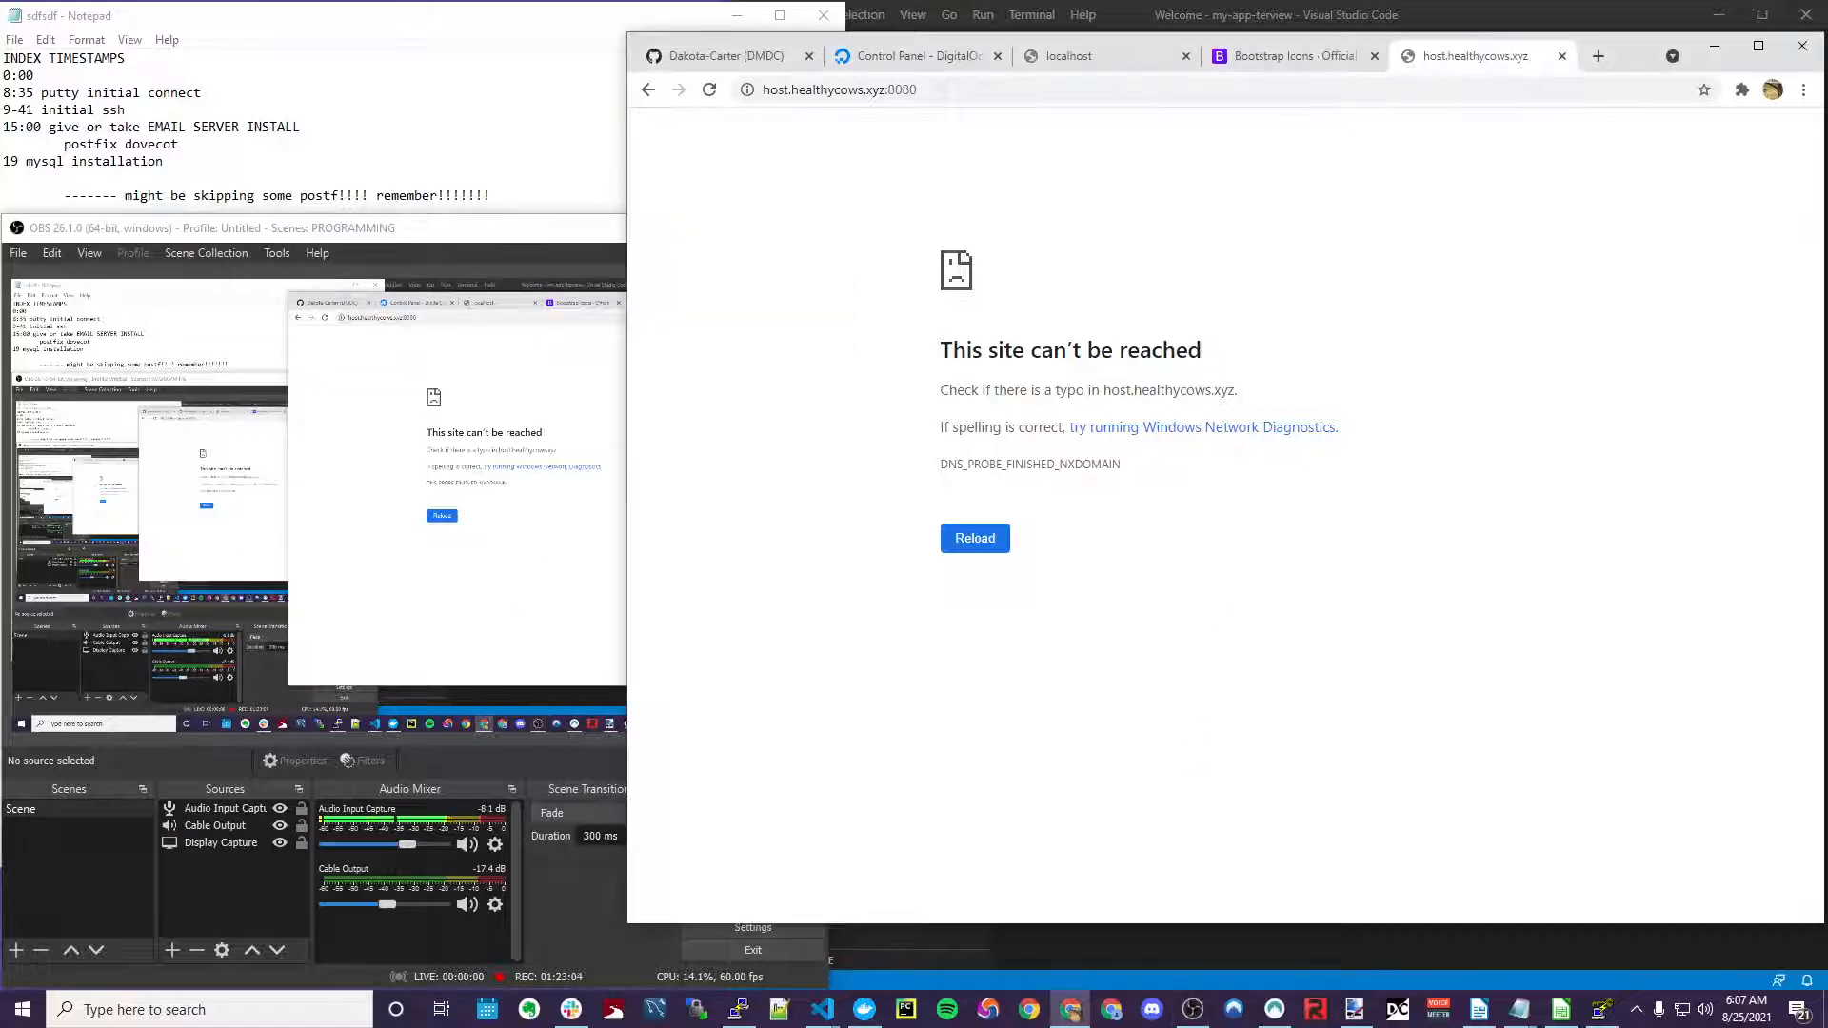
drag(882, 95, 762, 90)
key(BackSpace)
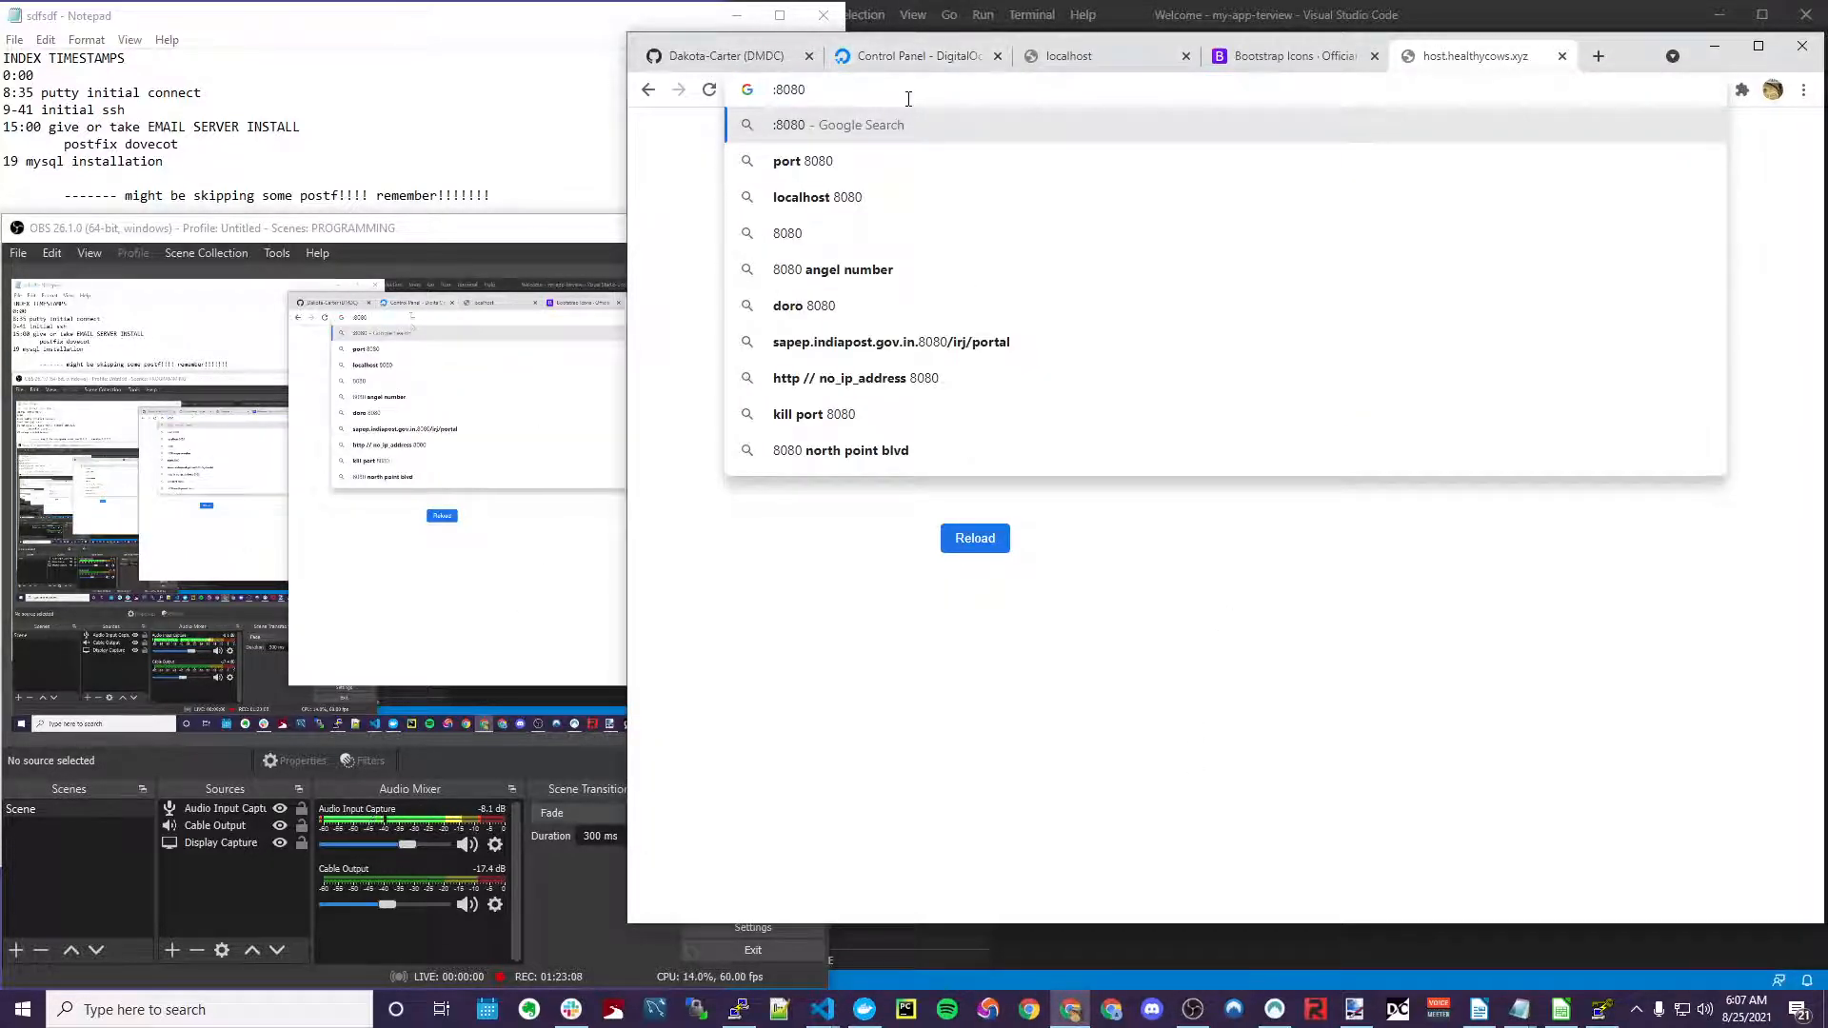
click(933, 59)
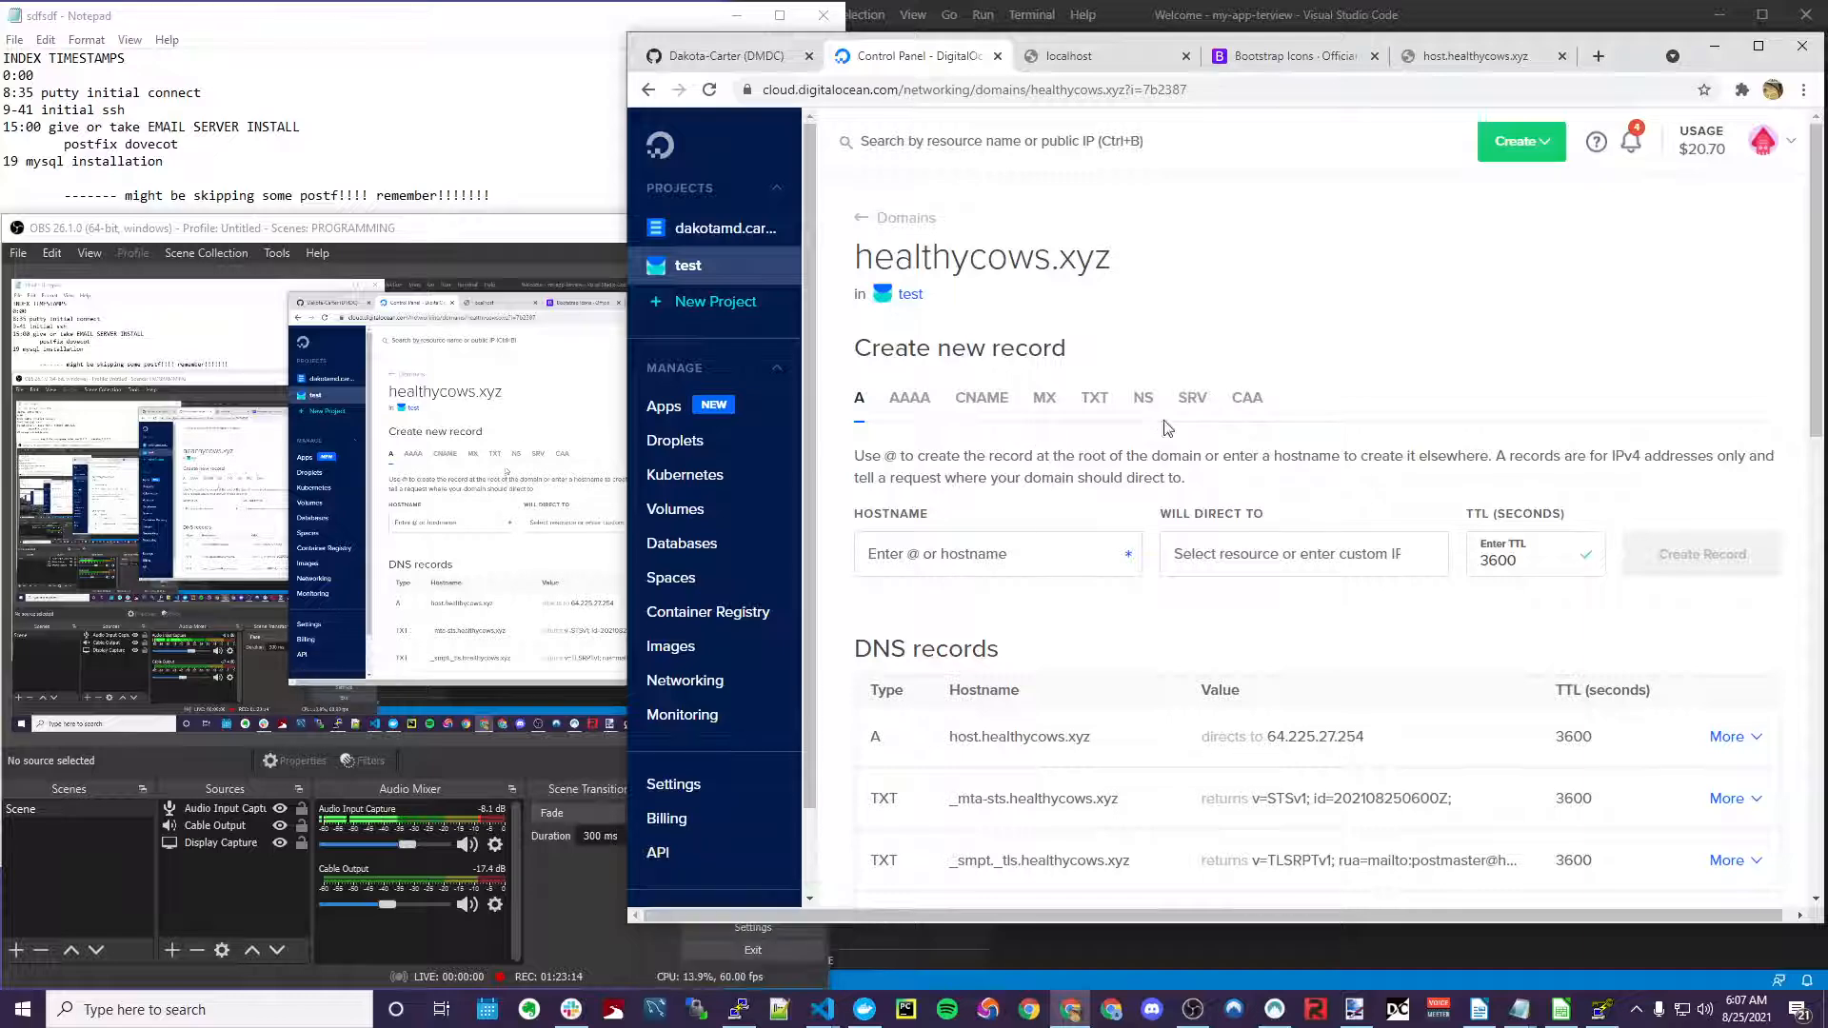
Copy the droplet IP 64.225.27.254 from the test project, then return to the host.healthycows.xyz tab
click(725, 267)
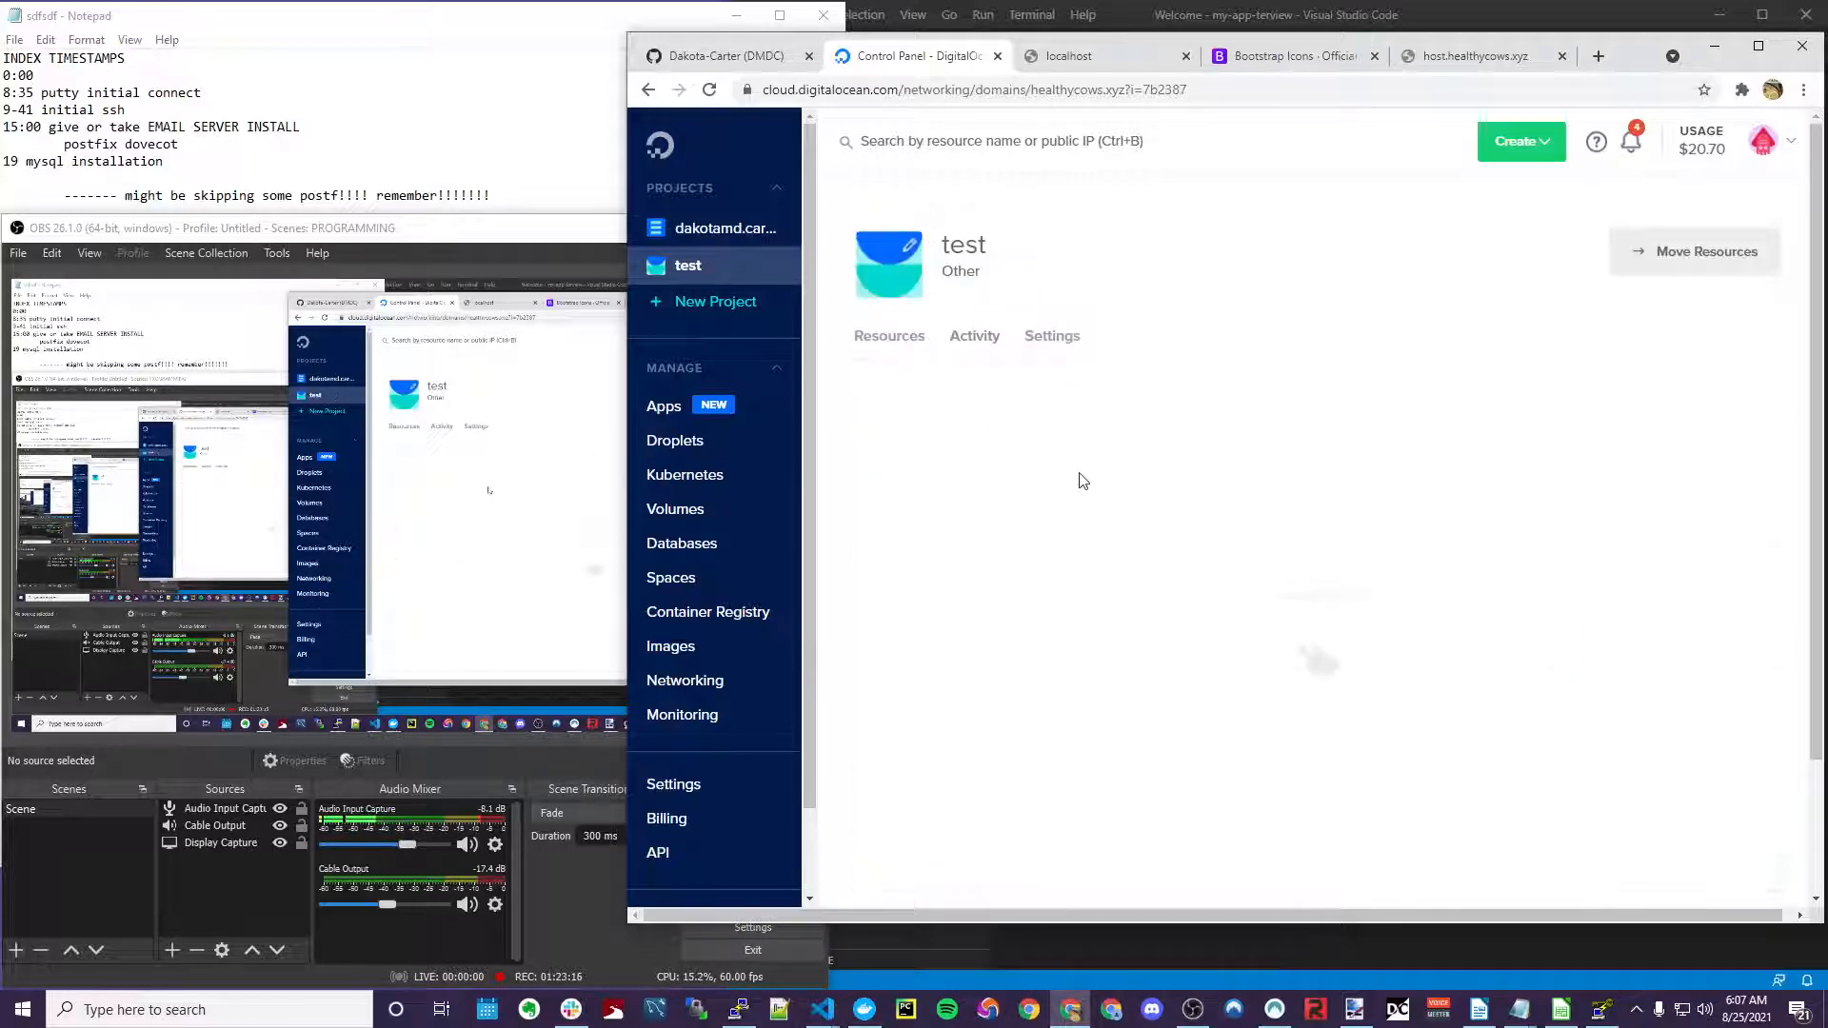
click(1266, 437)
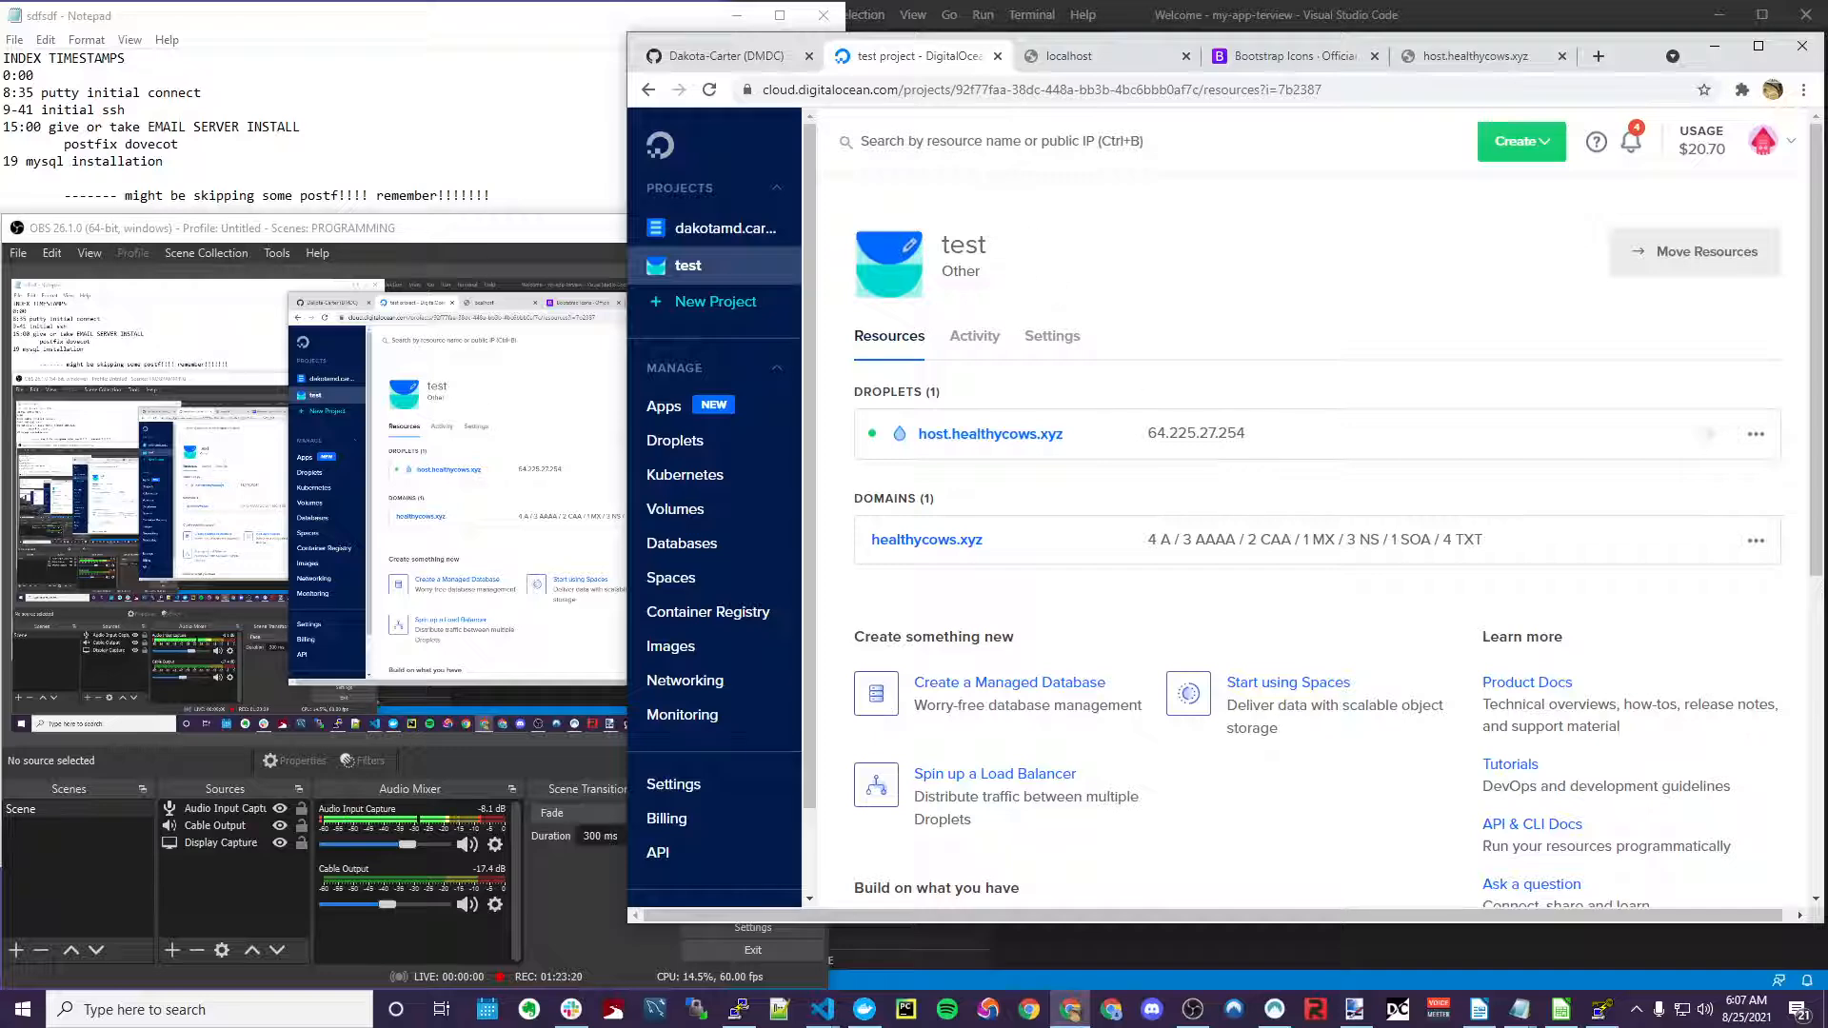
click(1467, 61)
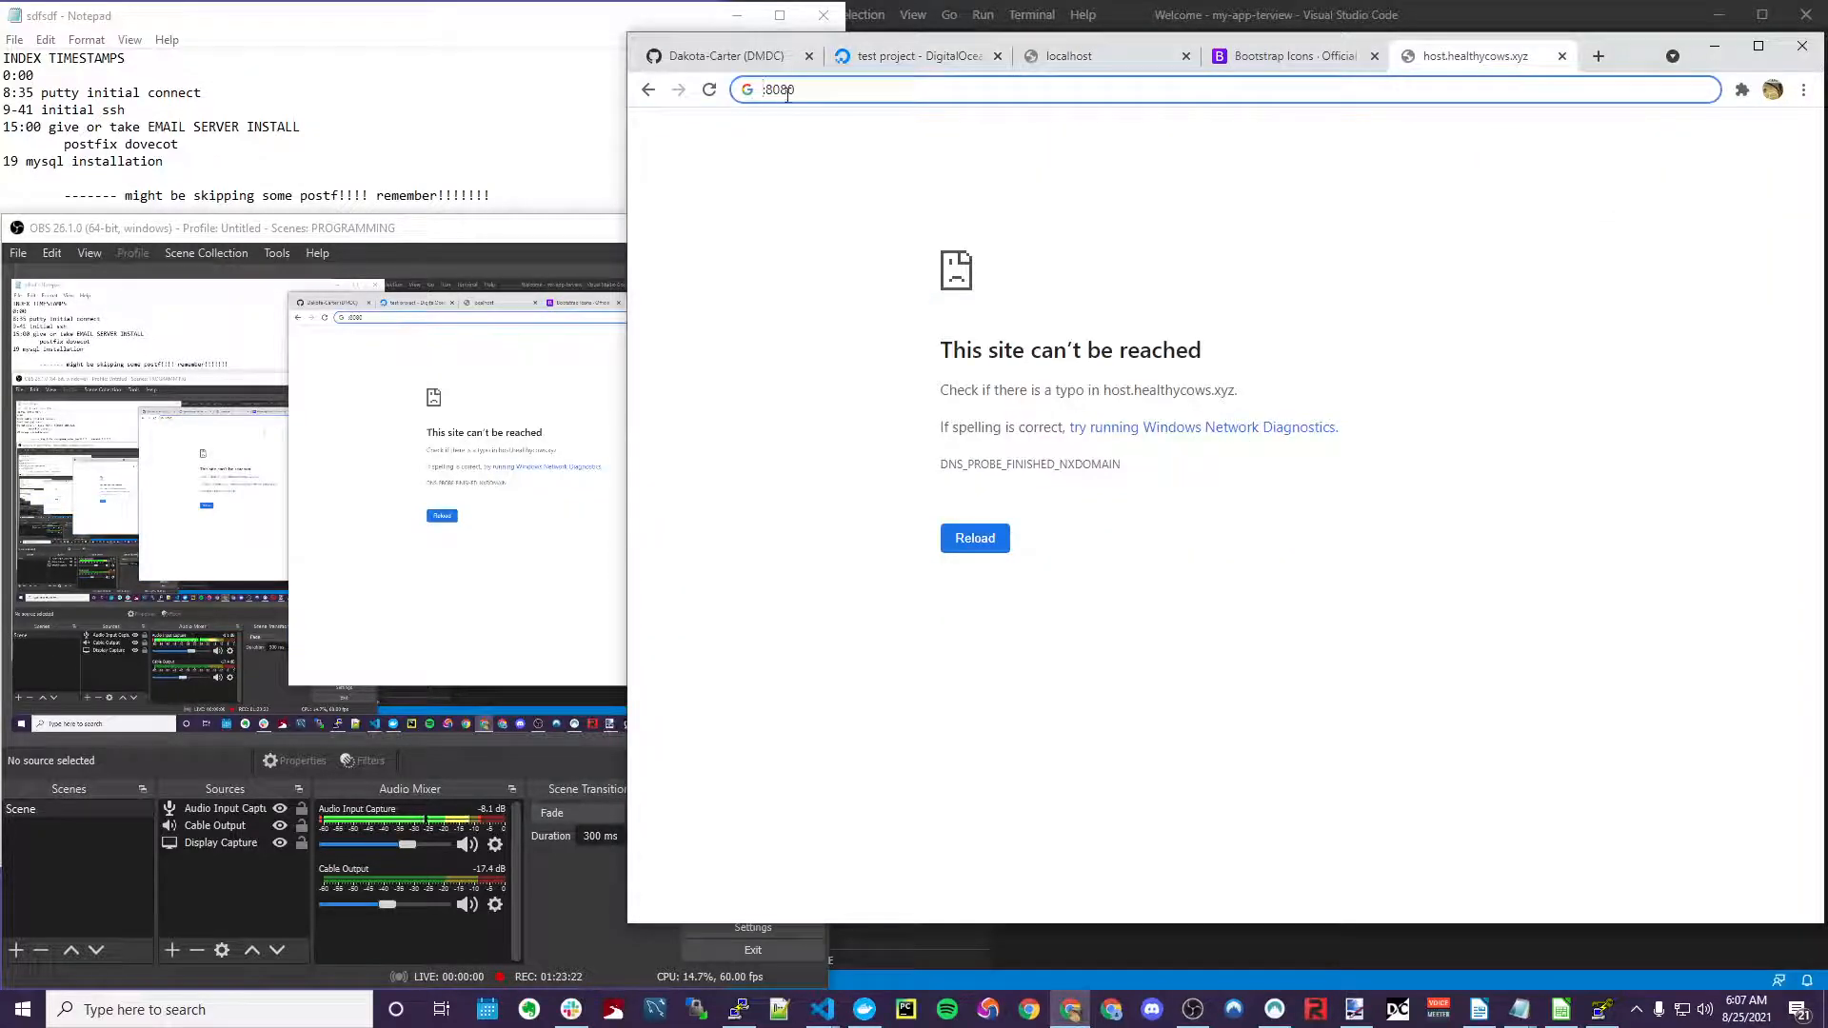
Load 64.225.27.254:8080 and proceed past the unsafe-certificate warning
text(64.225.27.254)
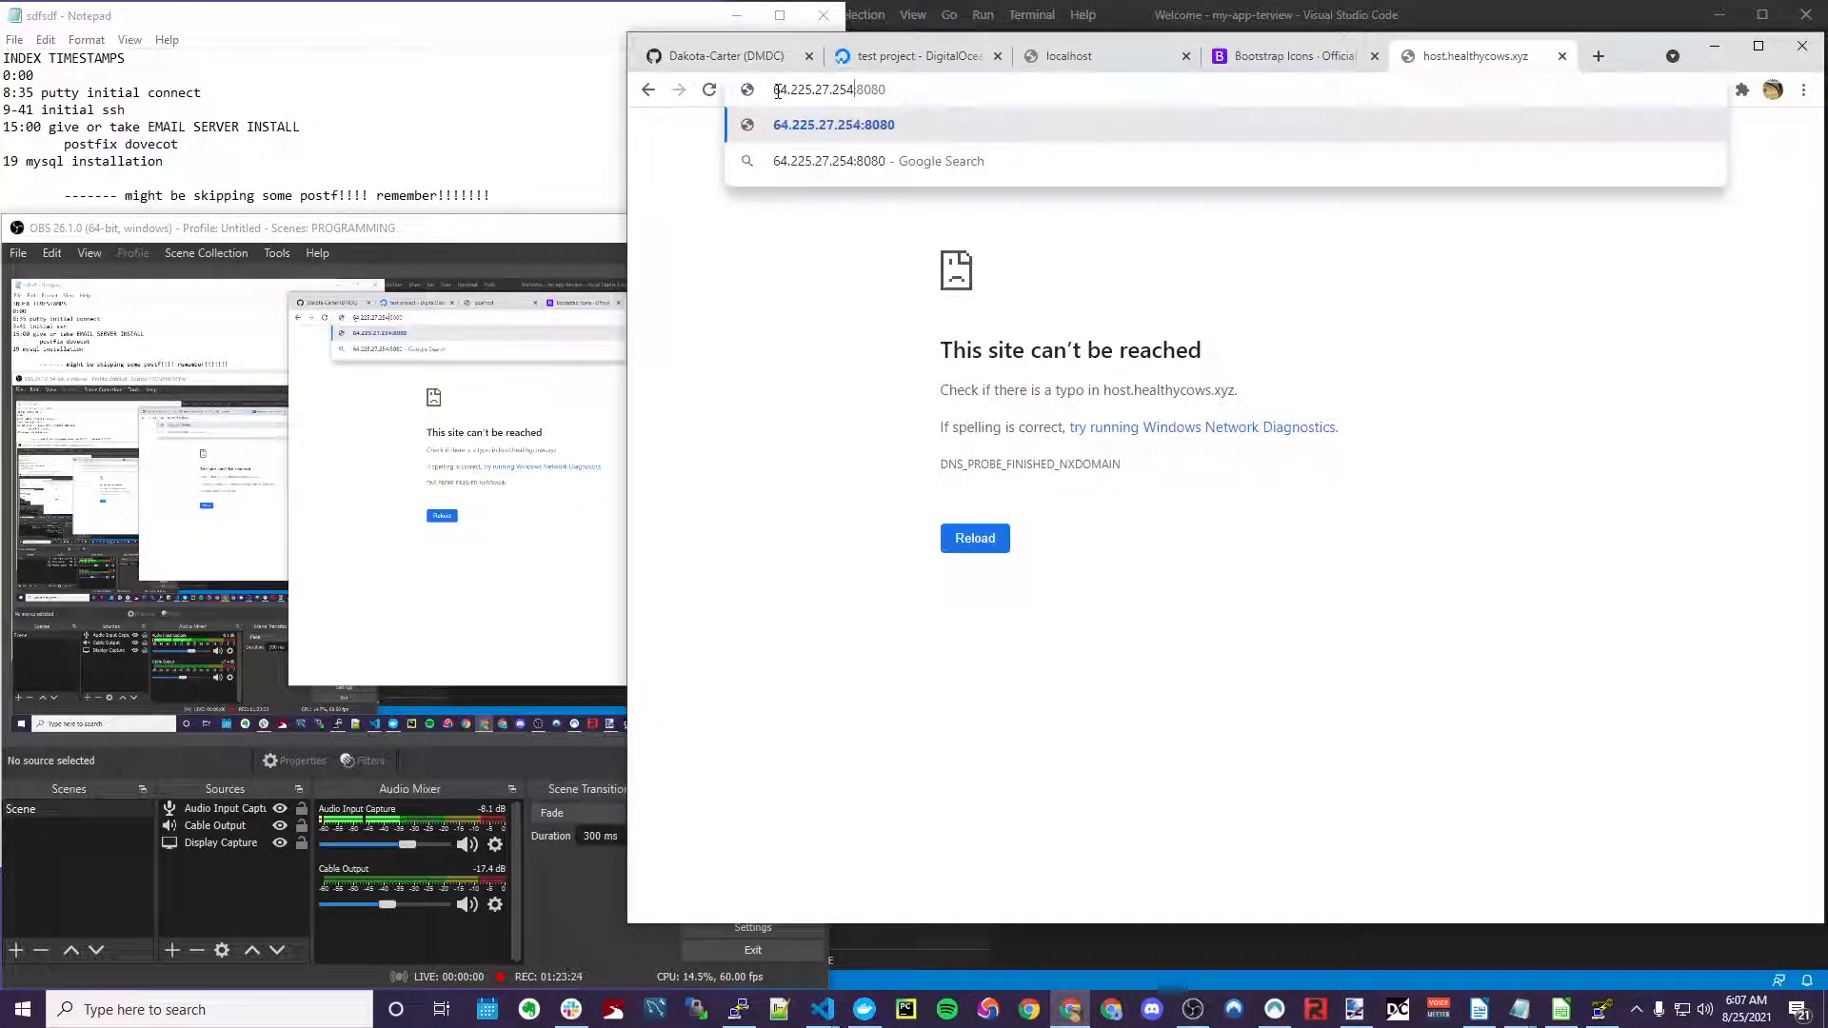
key(Return)
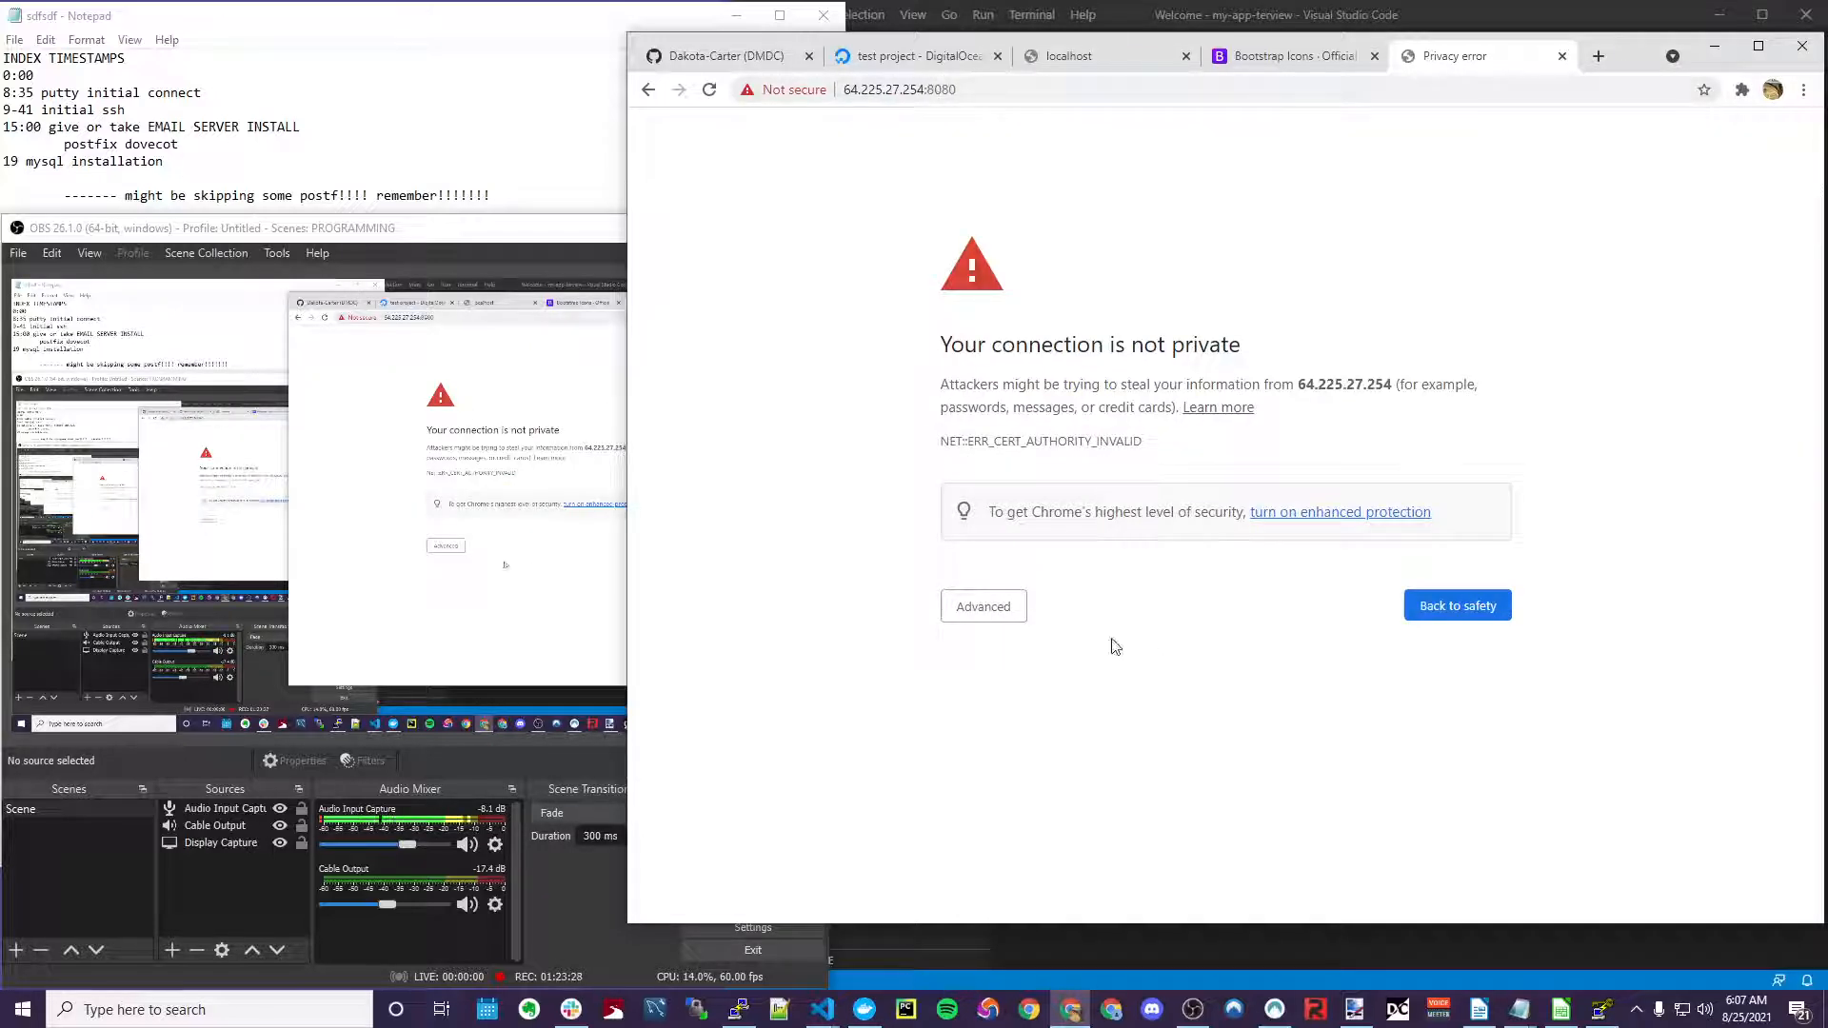
drag(1184, 343, 1210, 343)
click(982, 620)
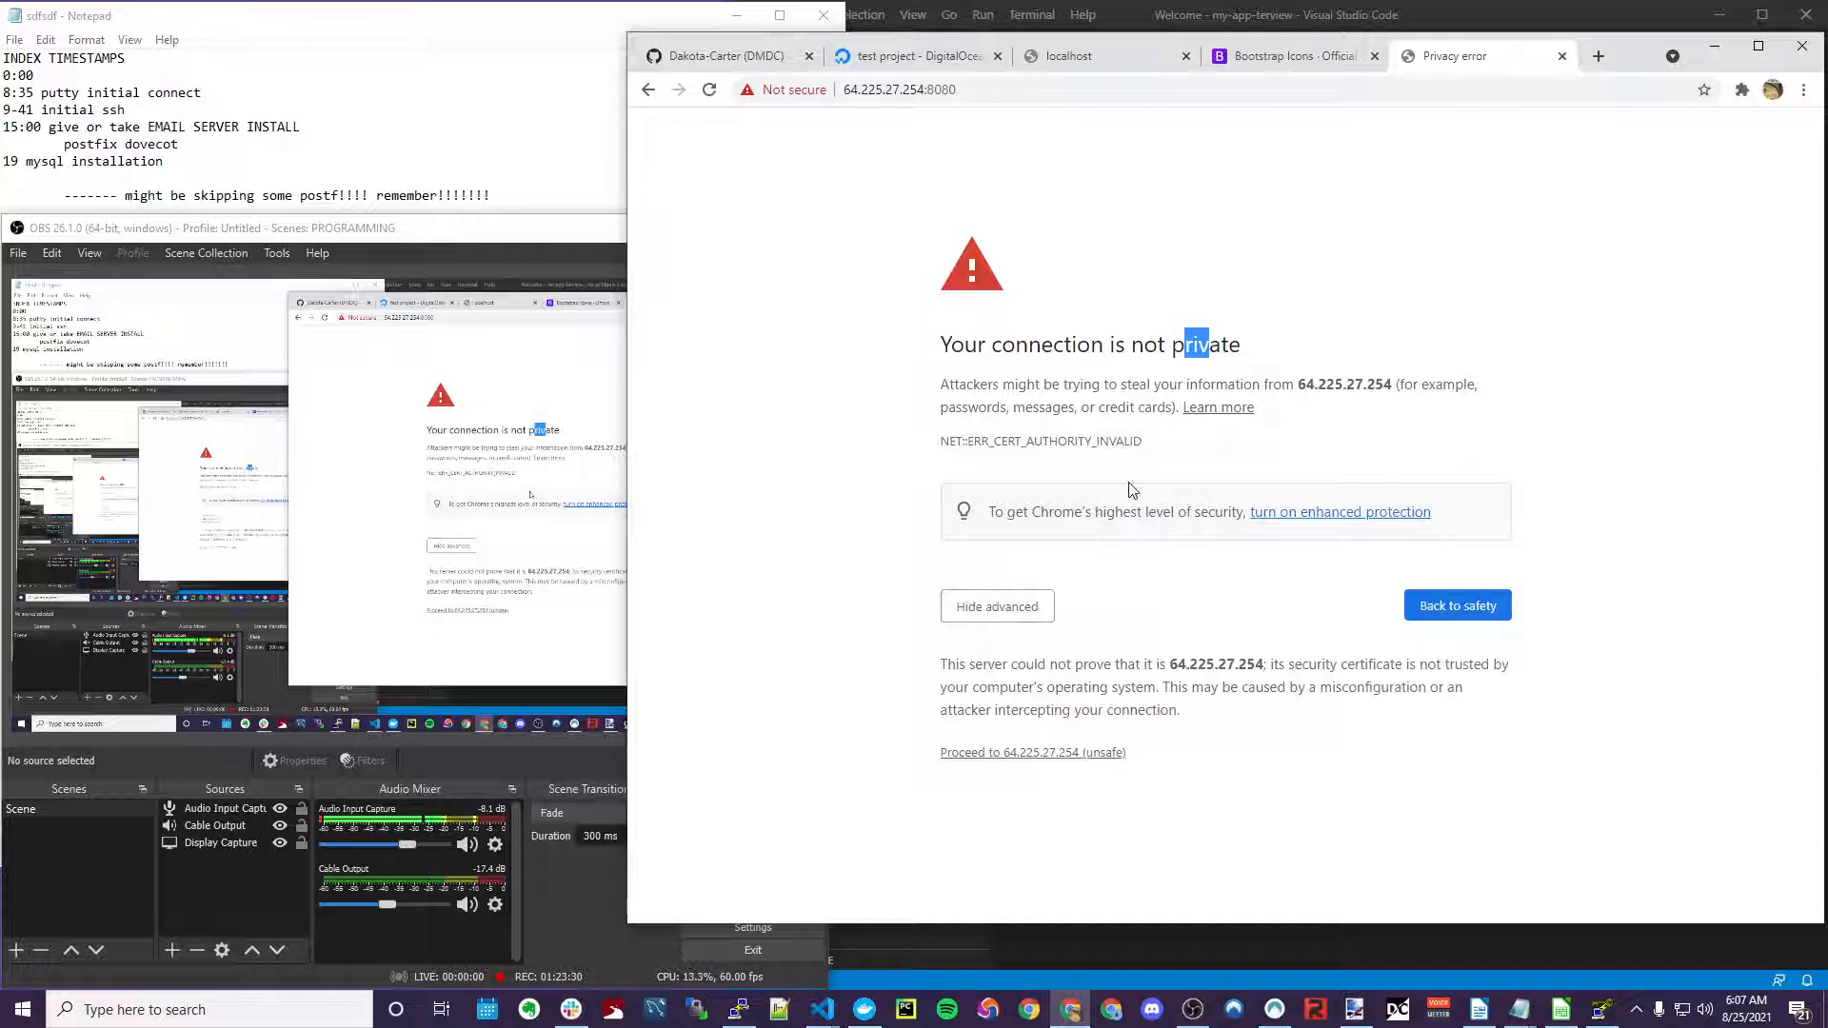
click(1037, 754)
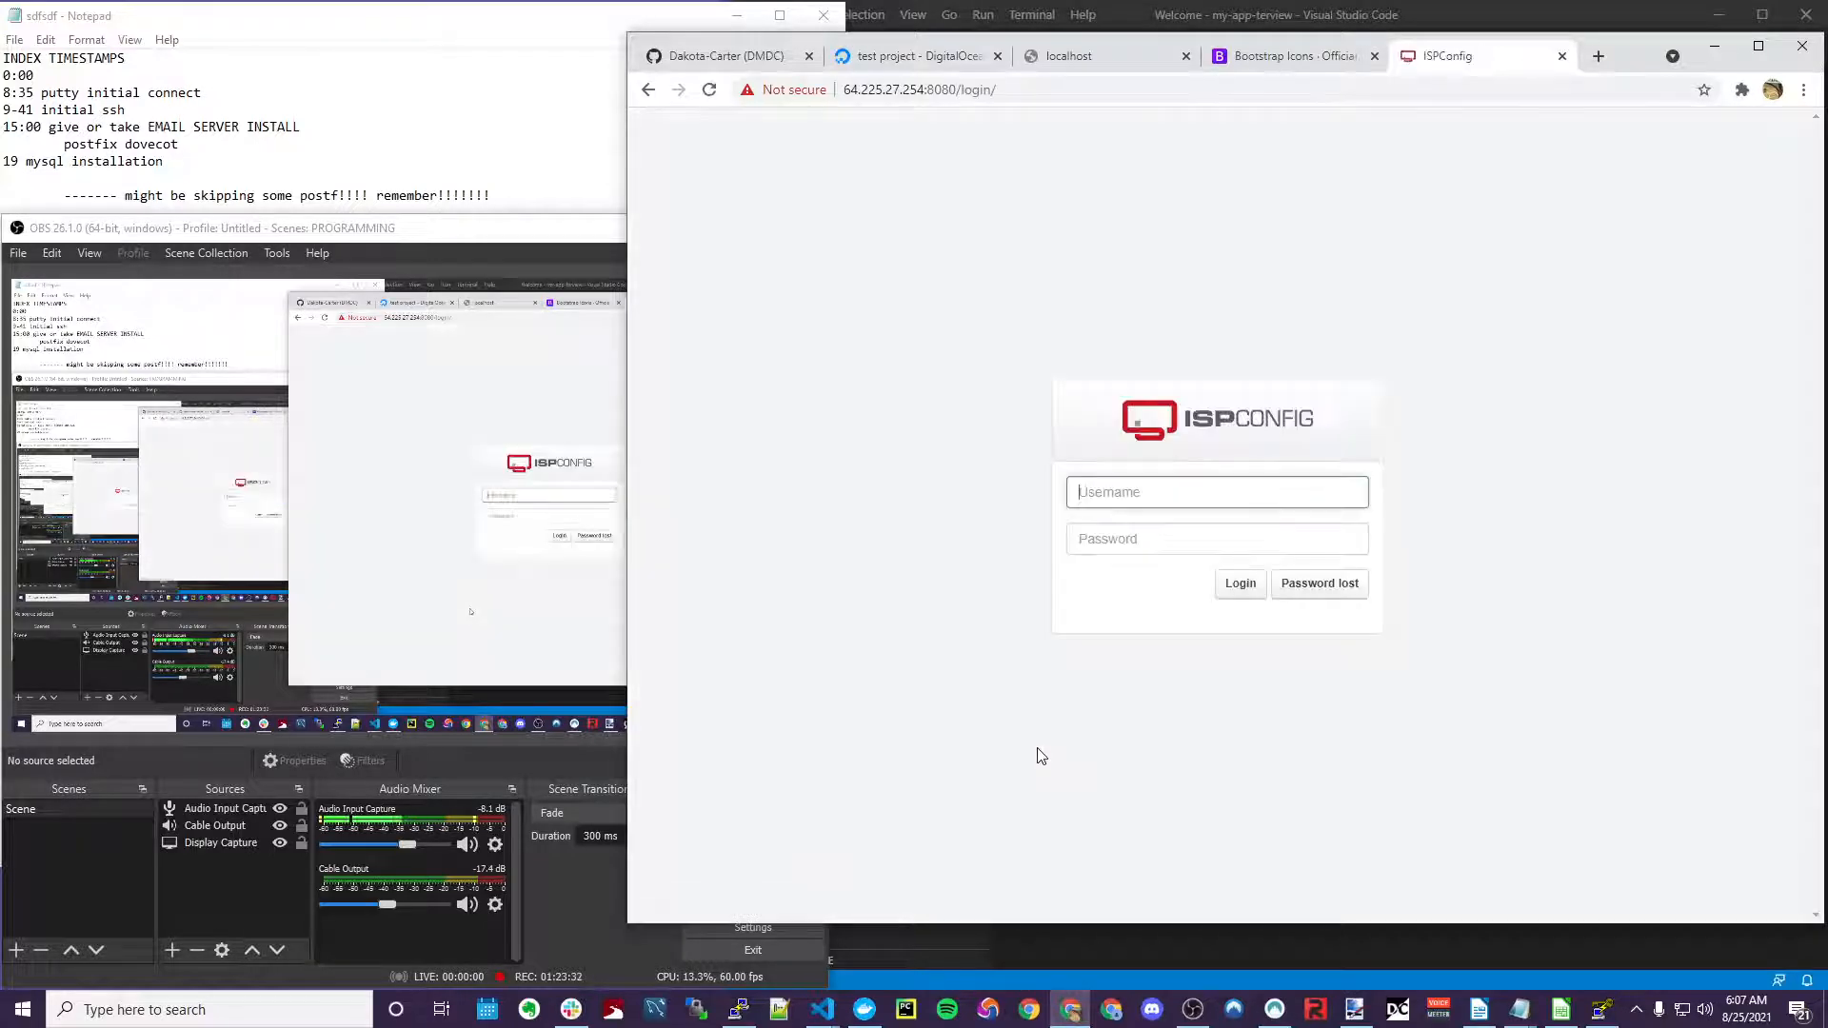
Log in to ISPConfig as admin with the password copied from the notes
click(1195, 490)
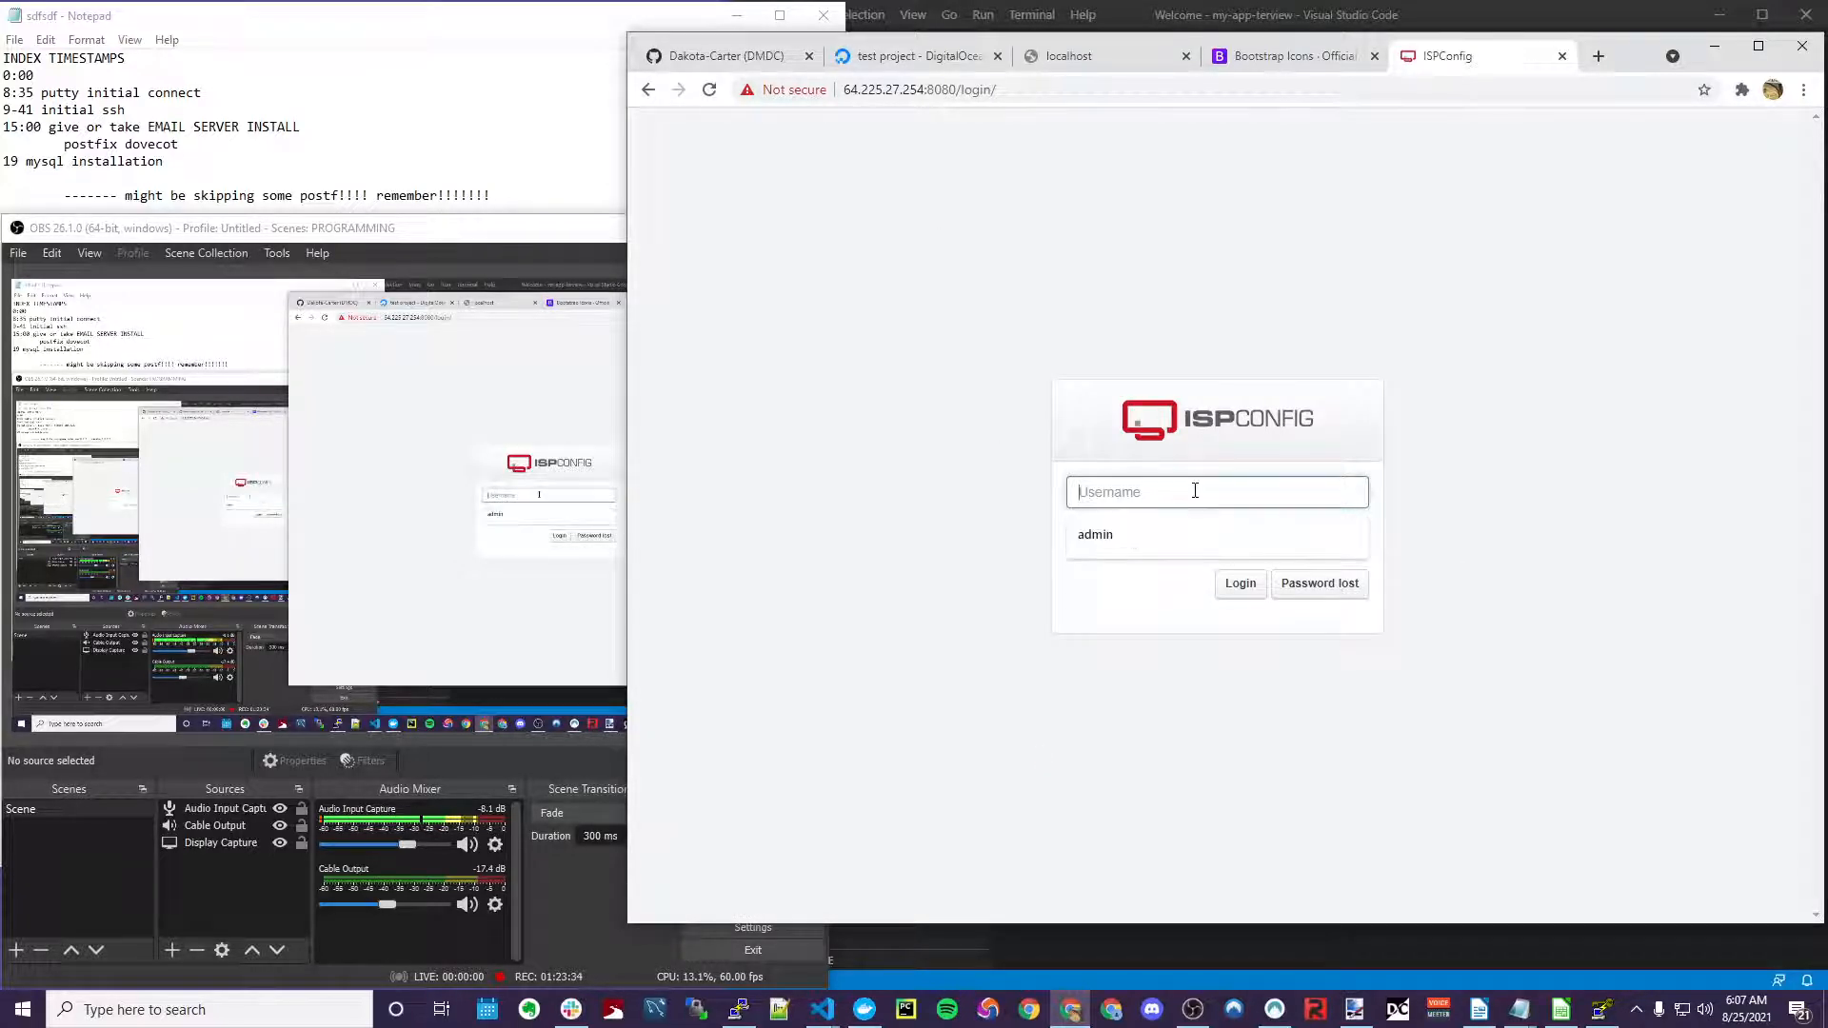
text(admin)
key(Tab)
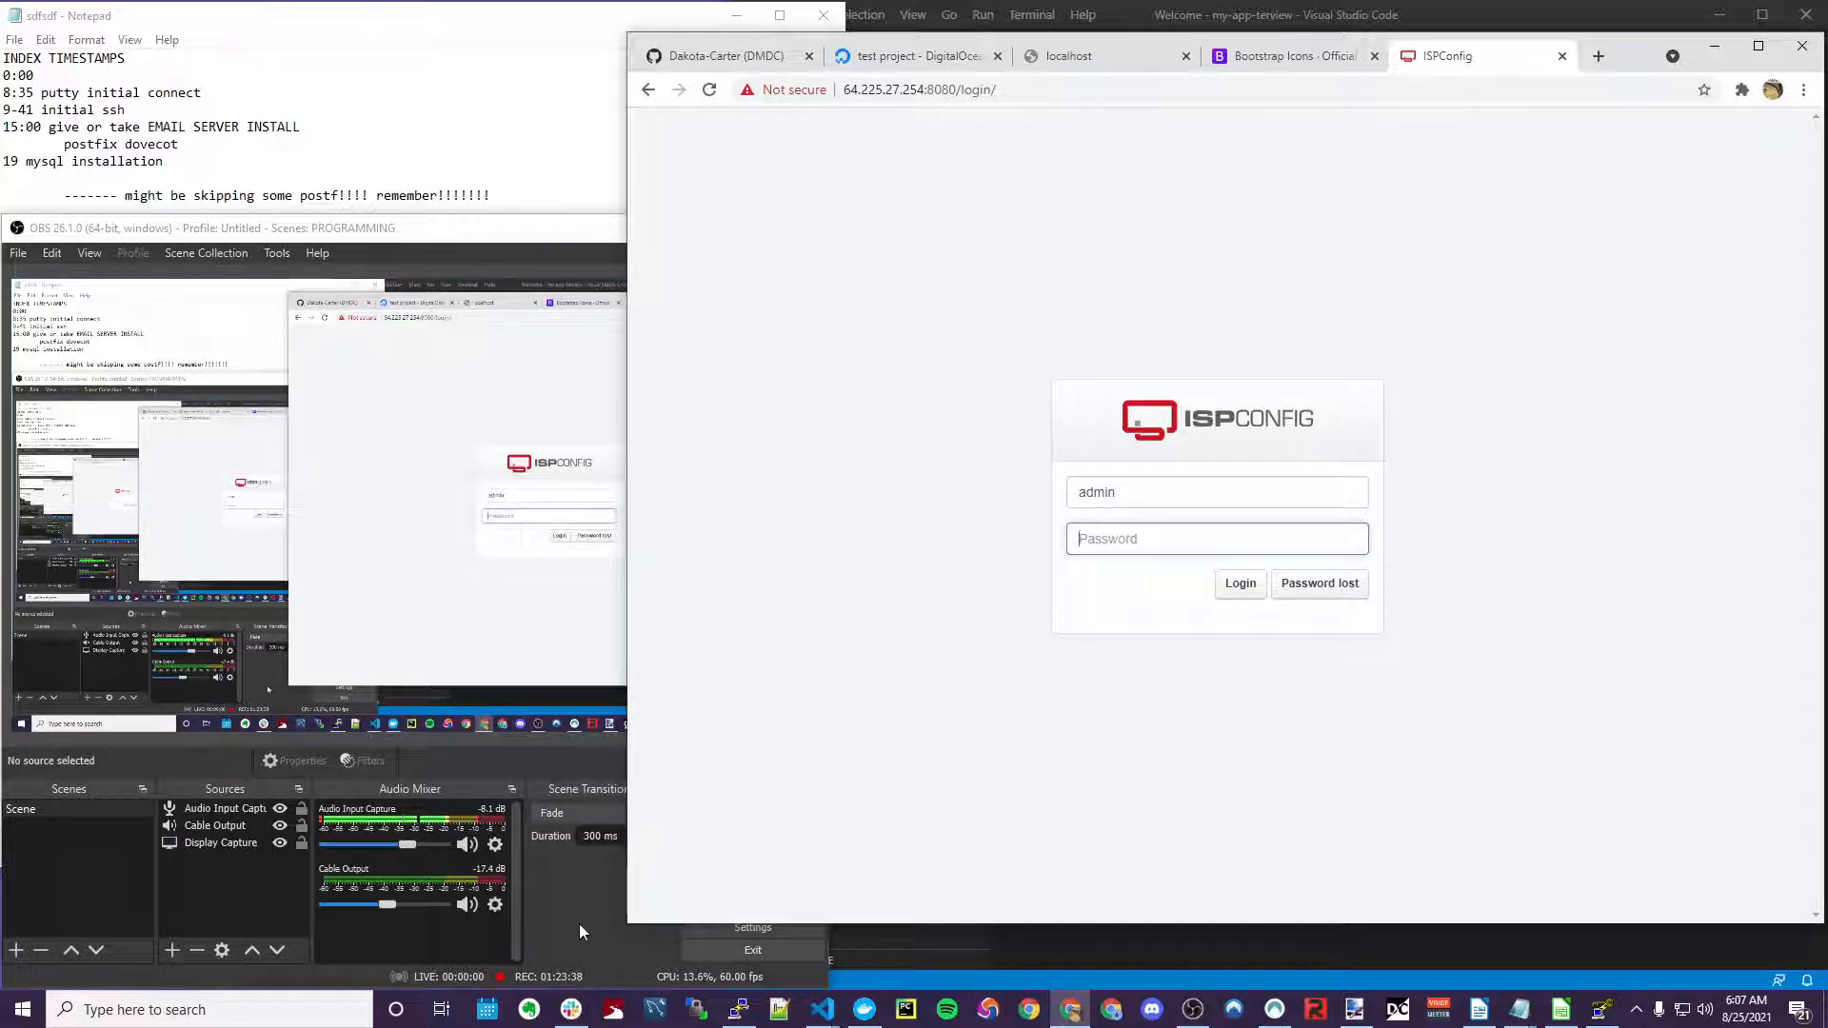
click(264, 122)
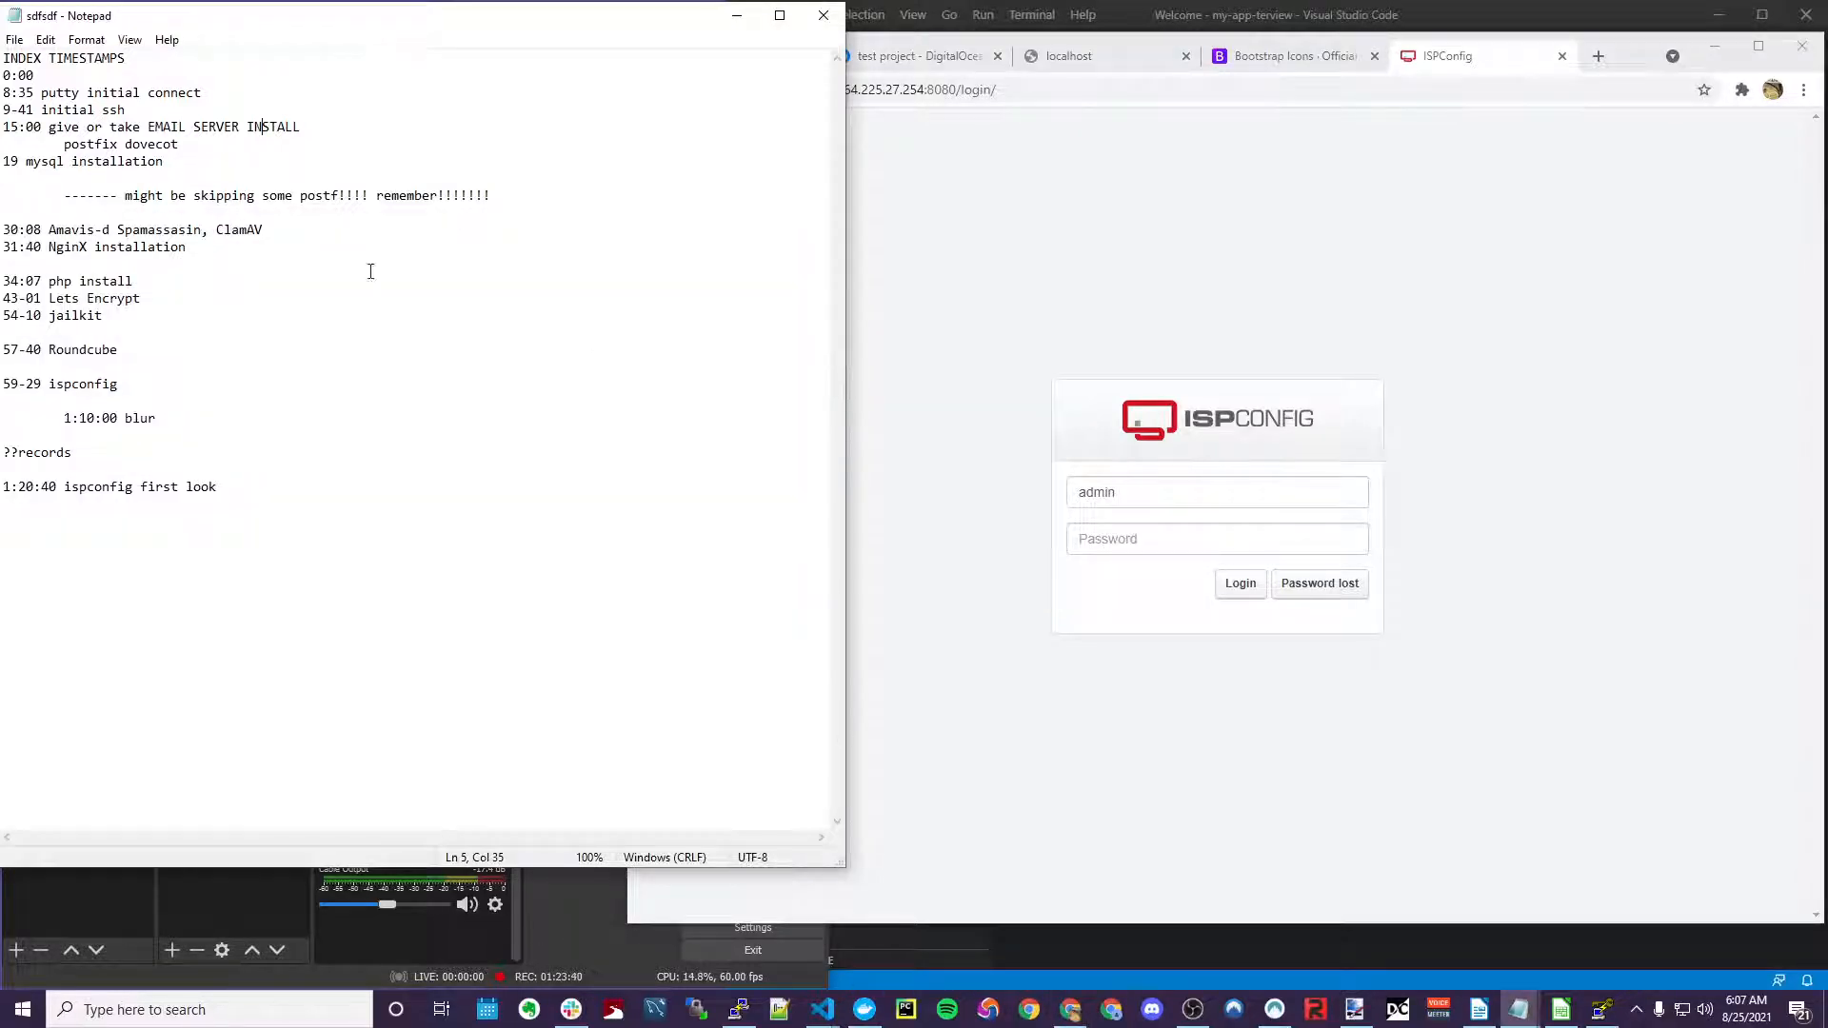
click(284, 476)
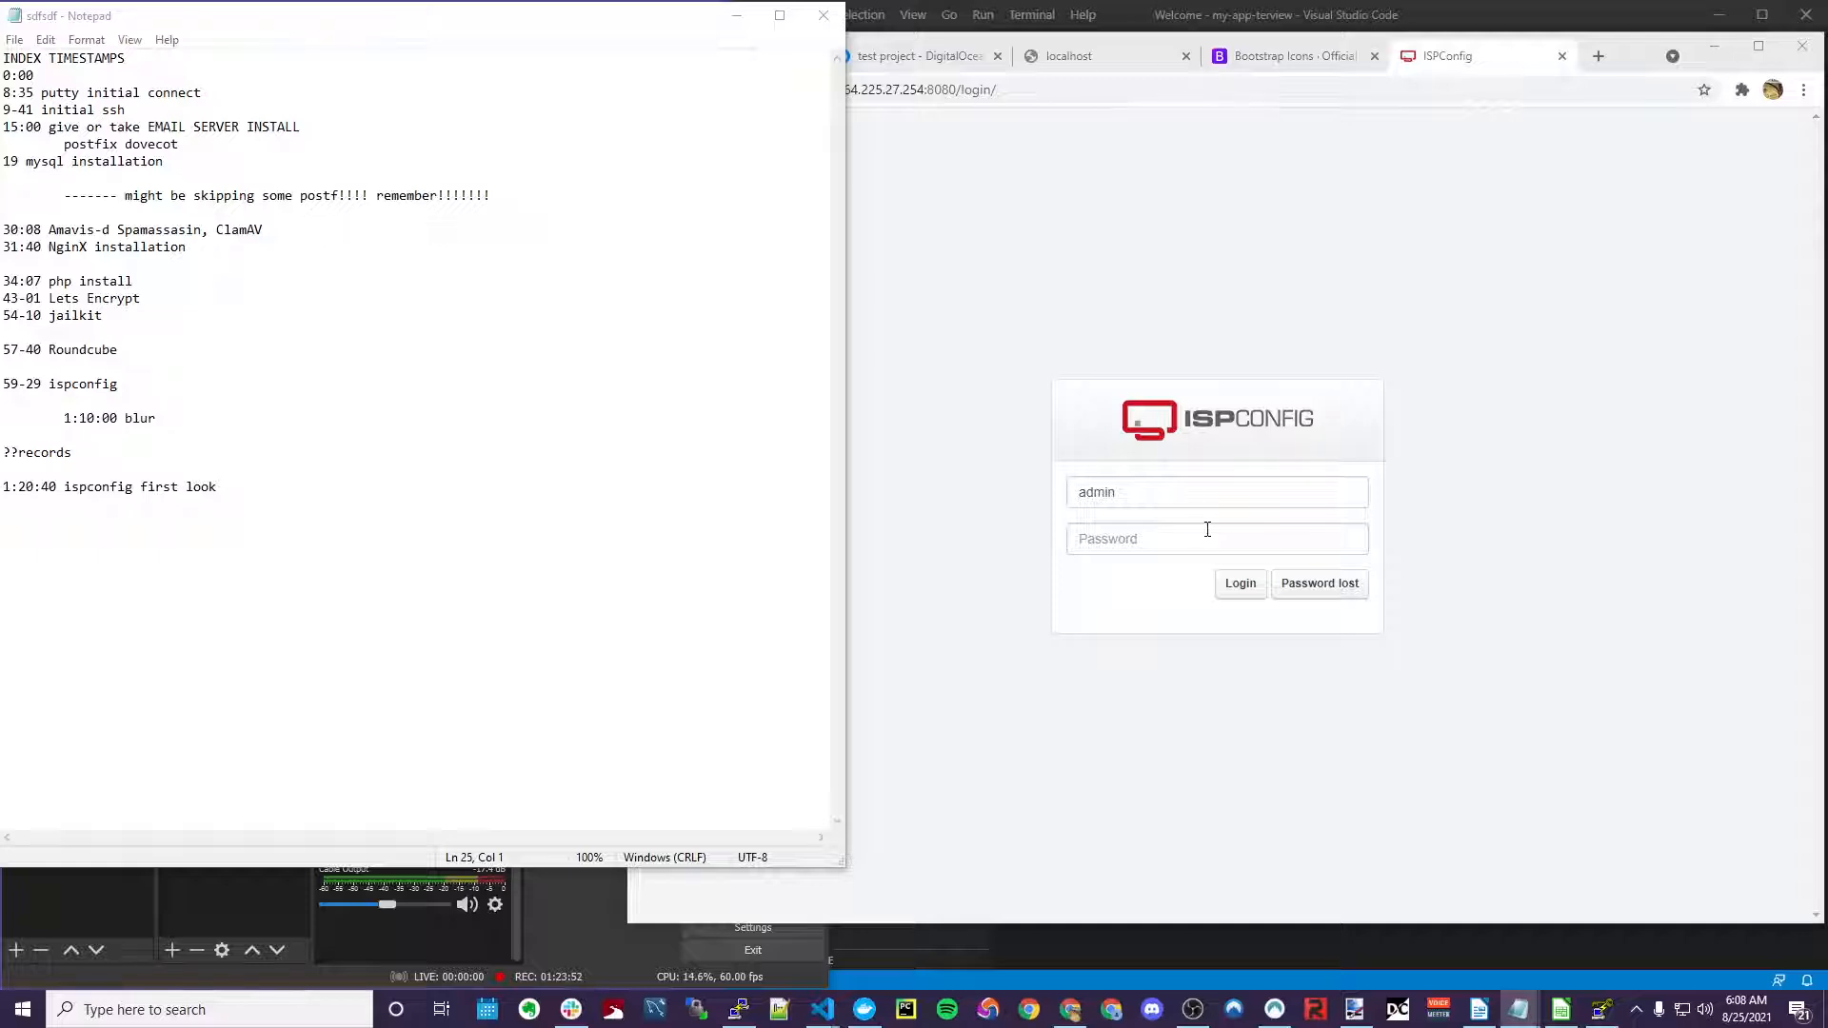
click(1181, 553)
key(ctrl+v)
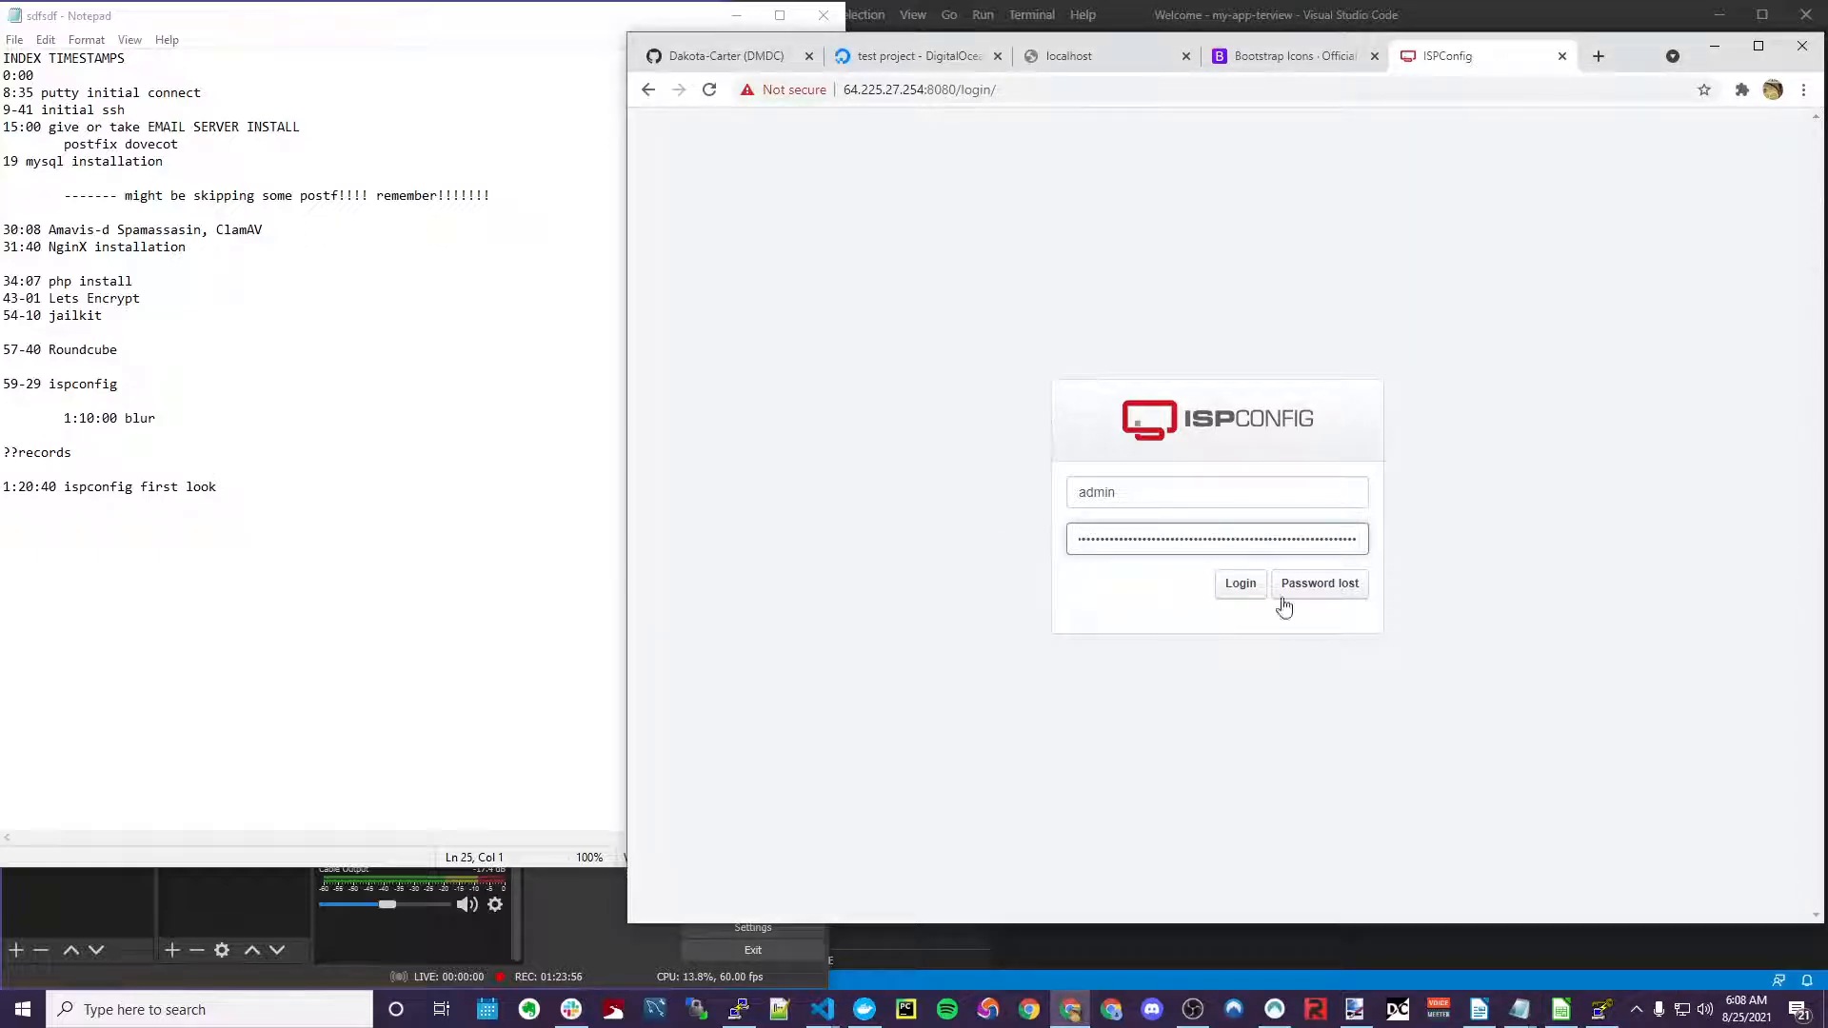
click(1241, 584)
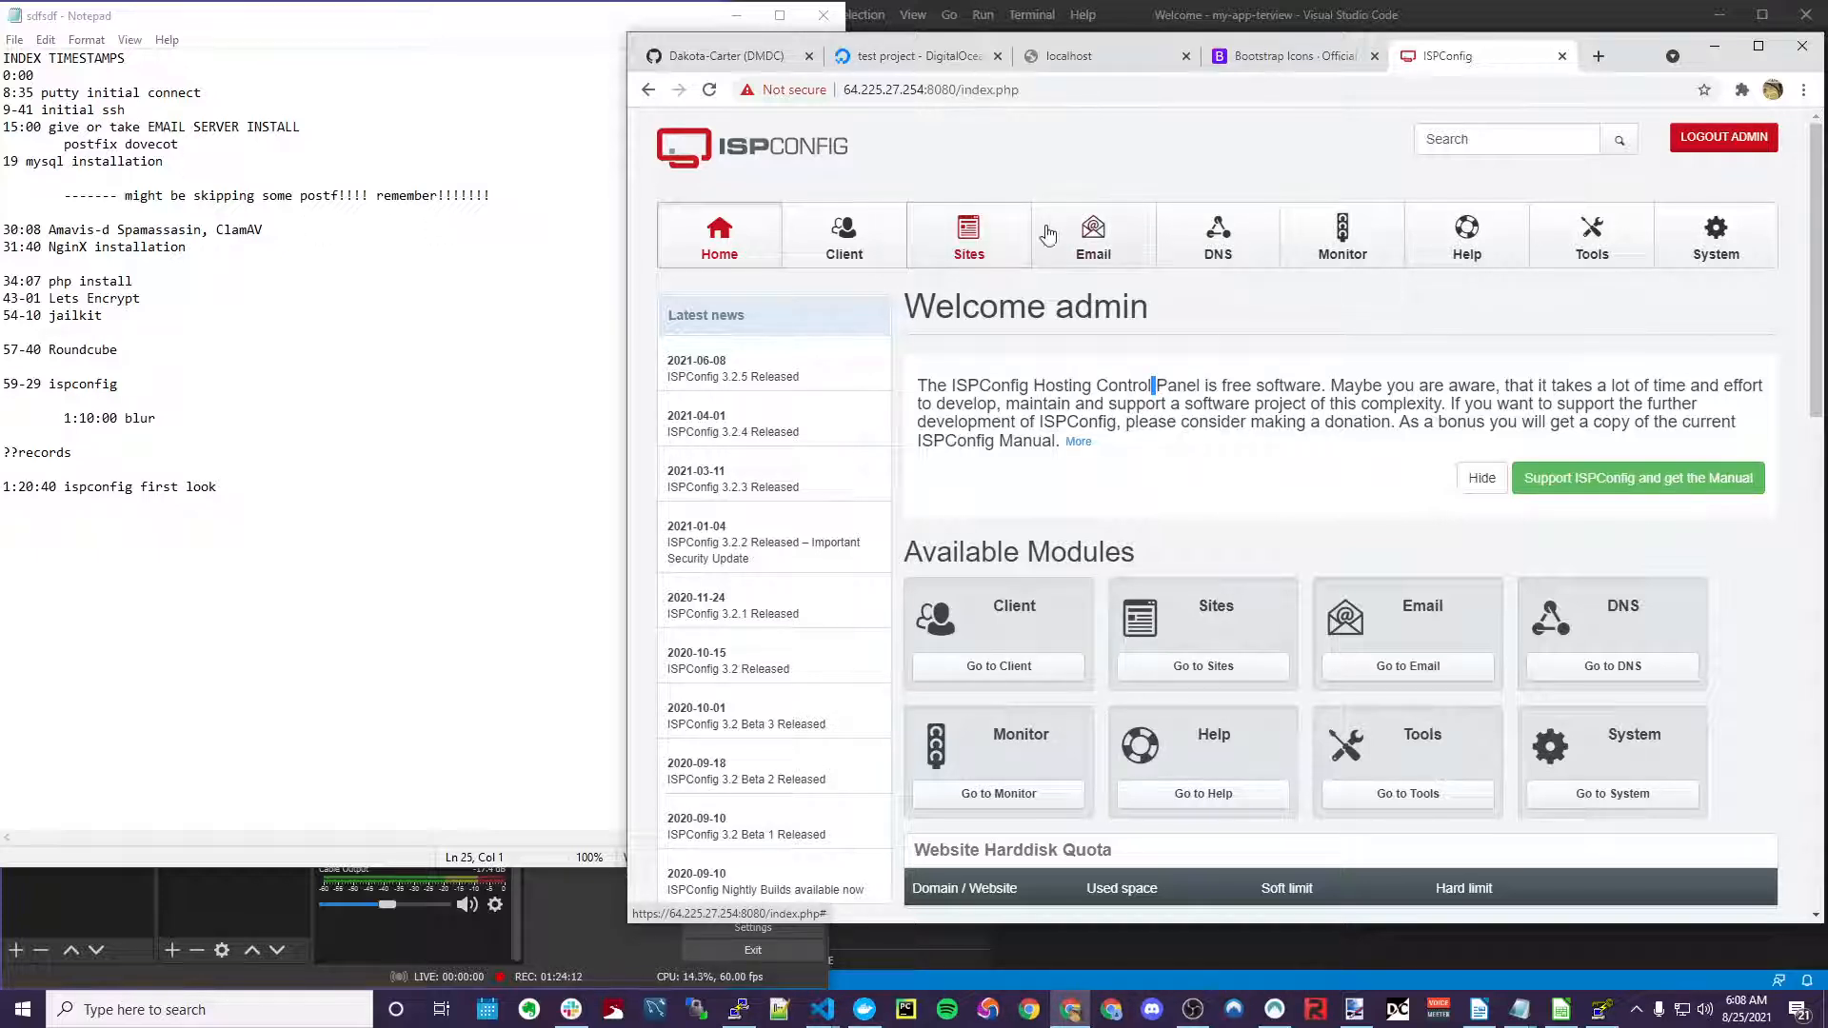
Browse the Websites, Email domain, Mailbox and Clients lists
click(988, 238)
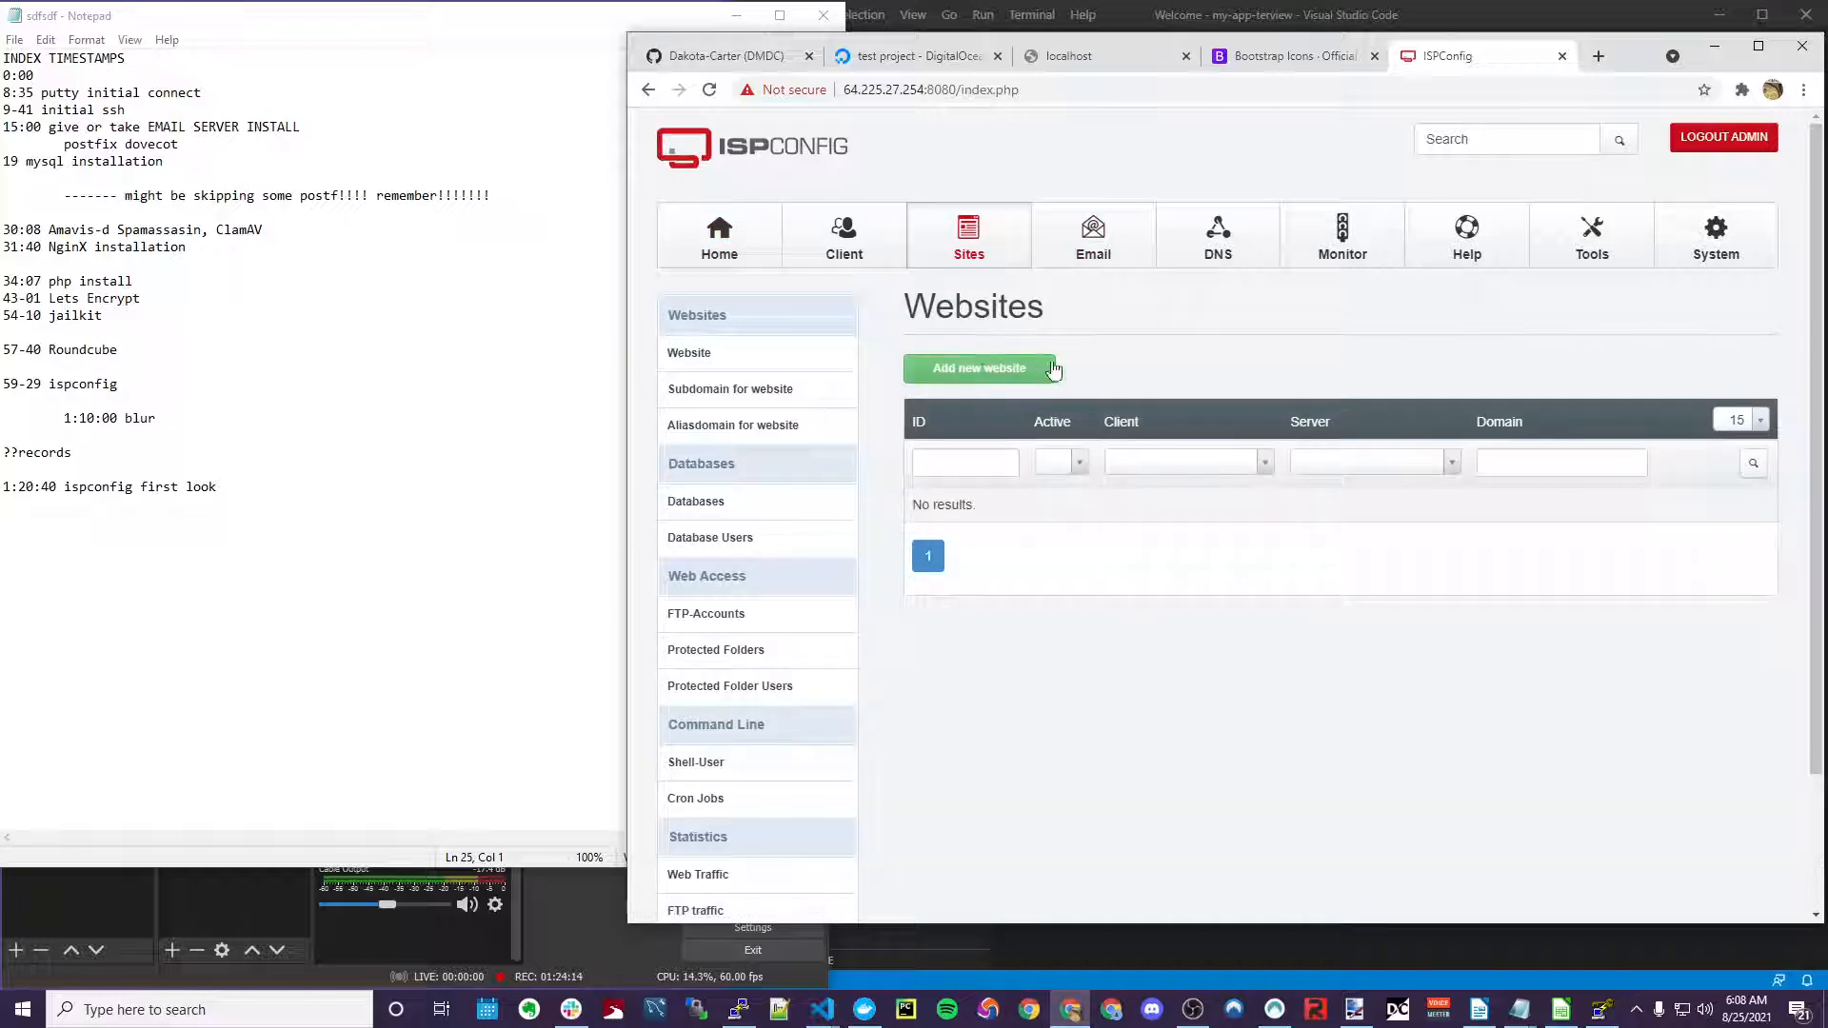
click(984, 371)
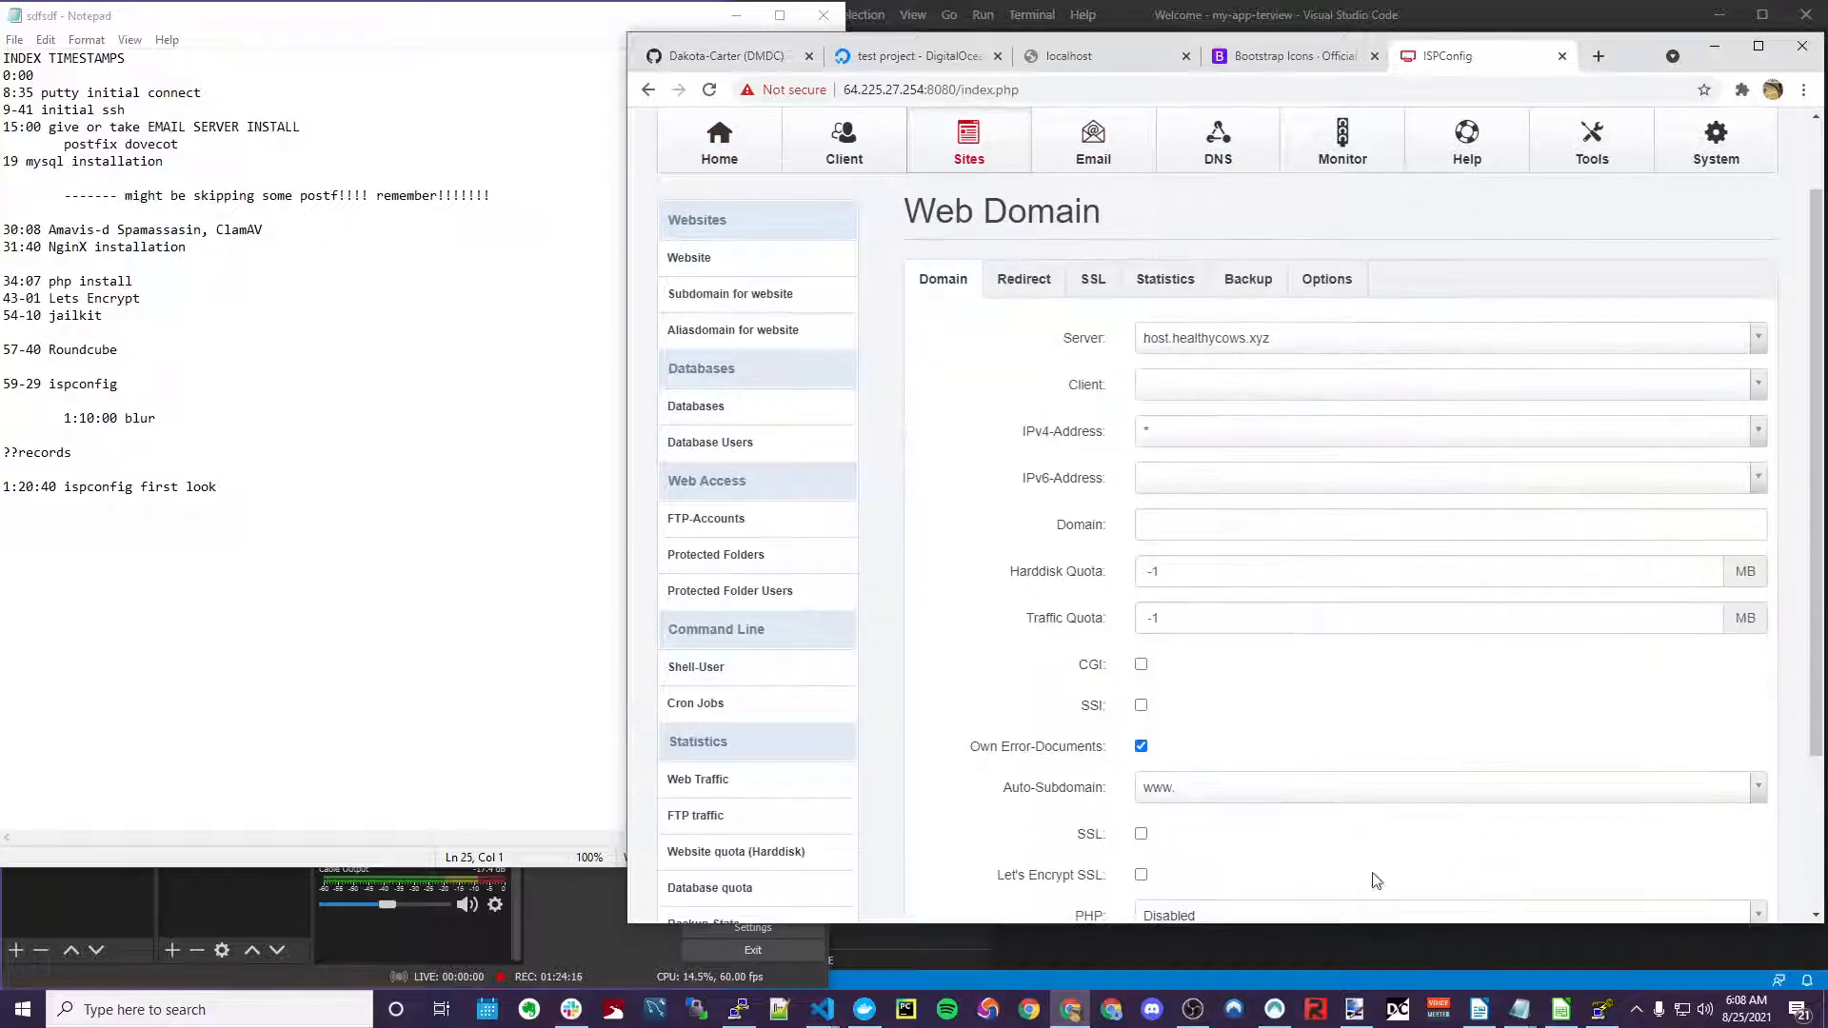
scroll(1020, 481, down, 2)
scroll(1047, 381, up, 2)
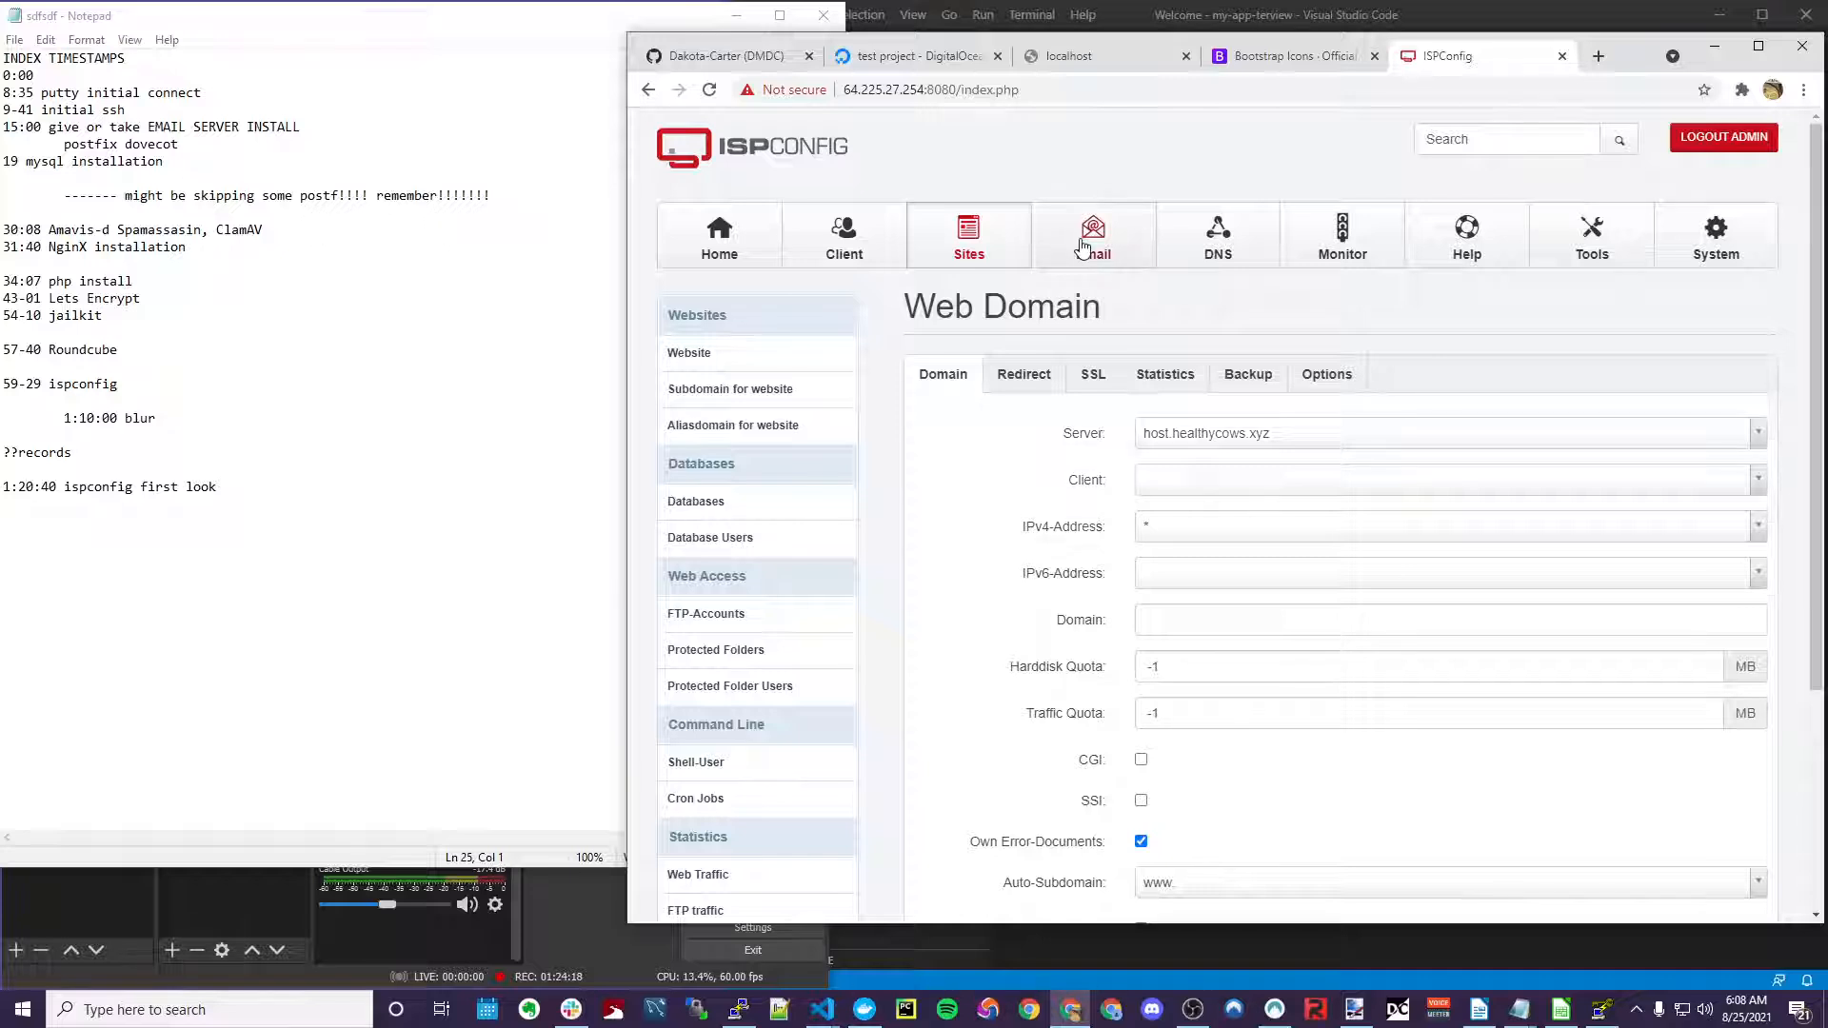
click(1084, 249)
click(716, 428)
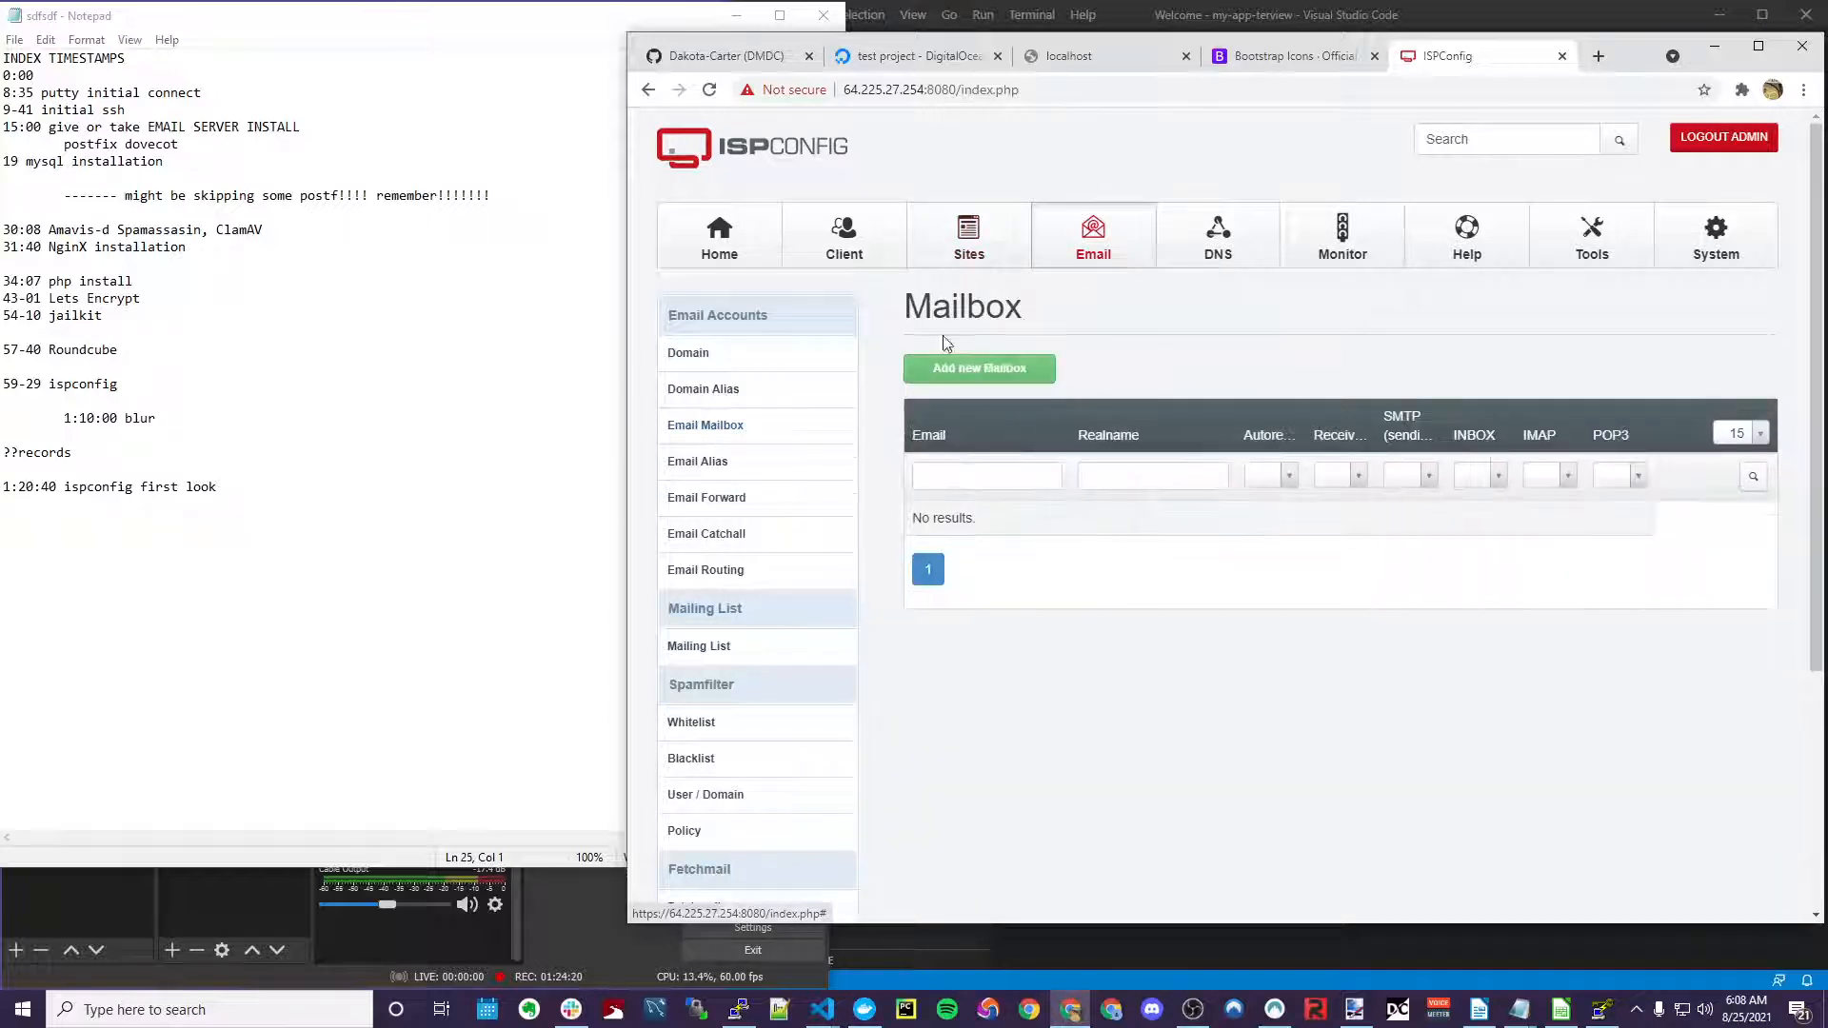
click(844, 240)
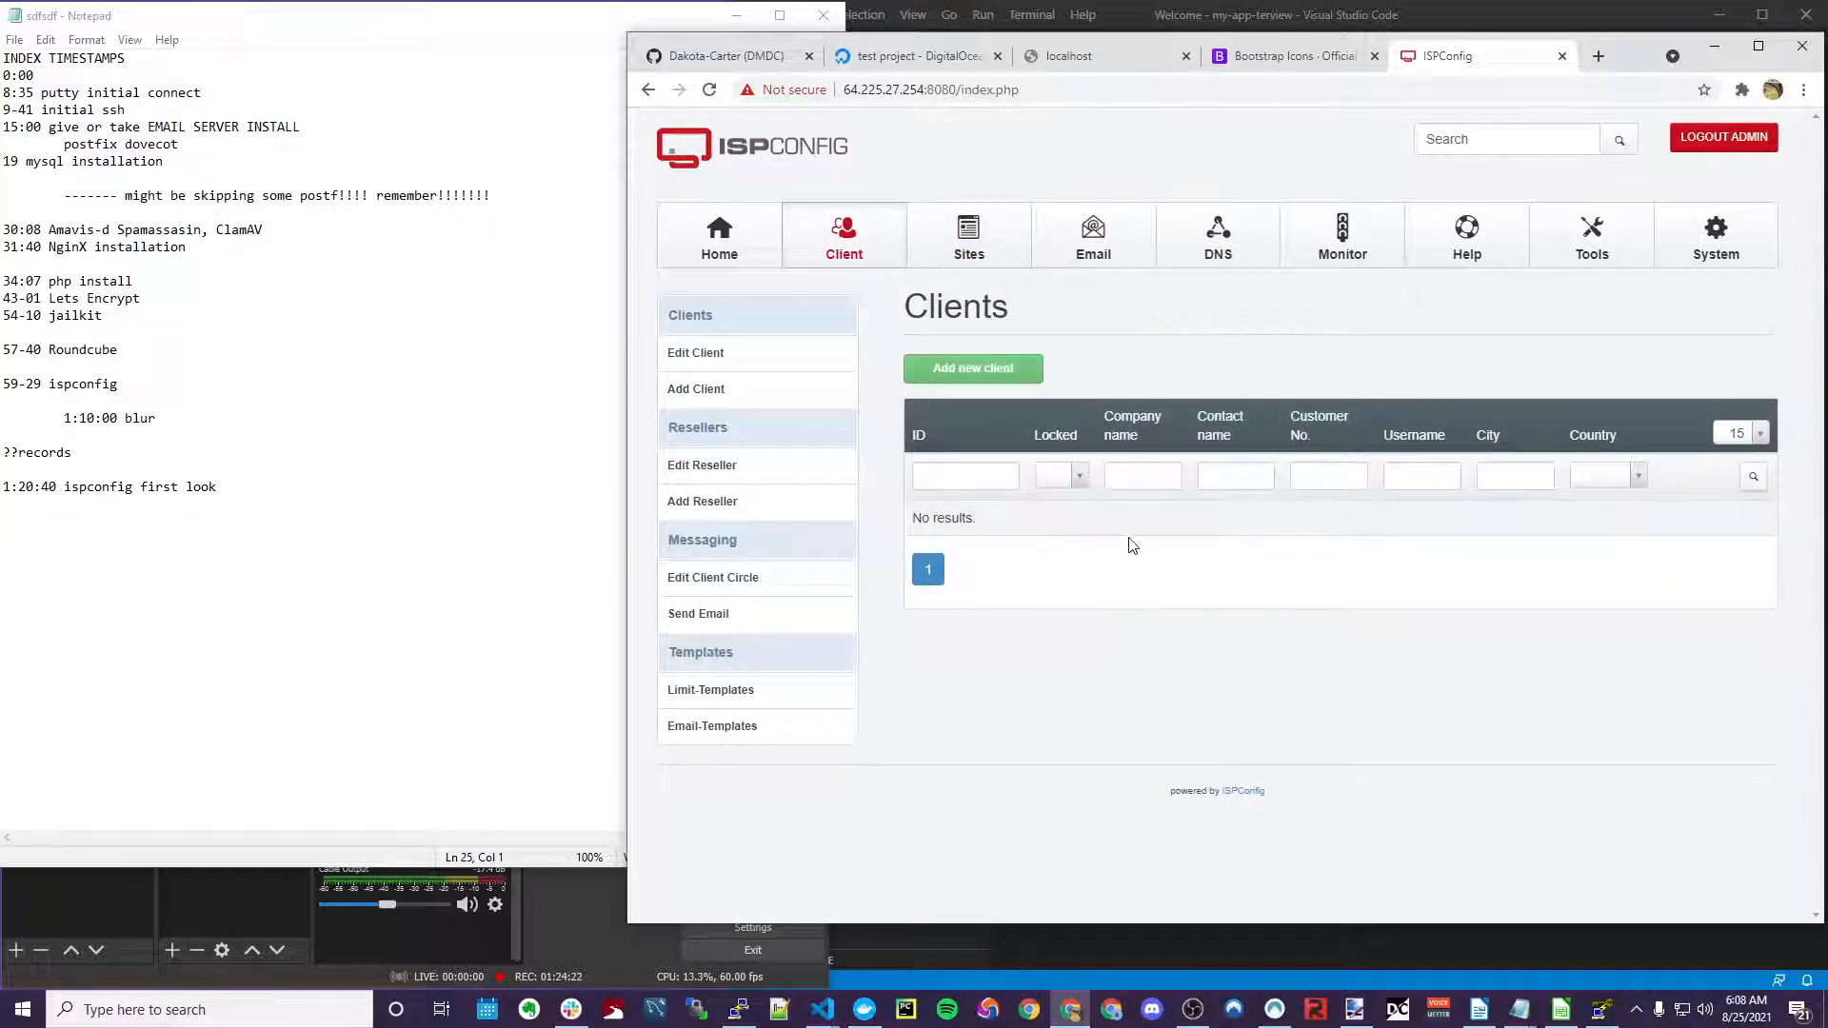
click(1095, 264)
click(870, 250)
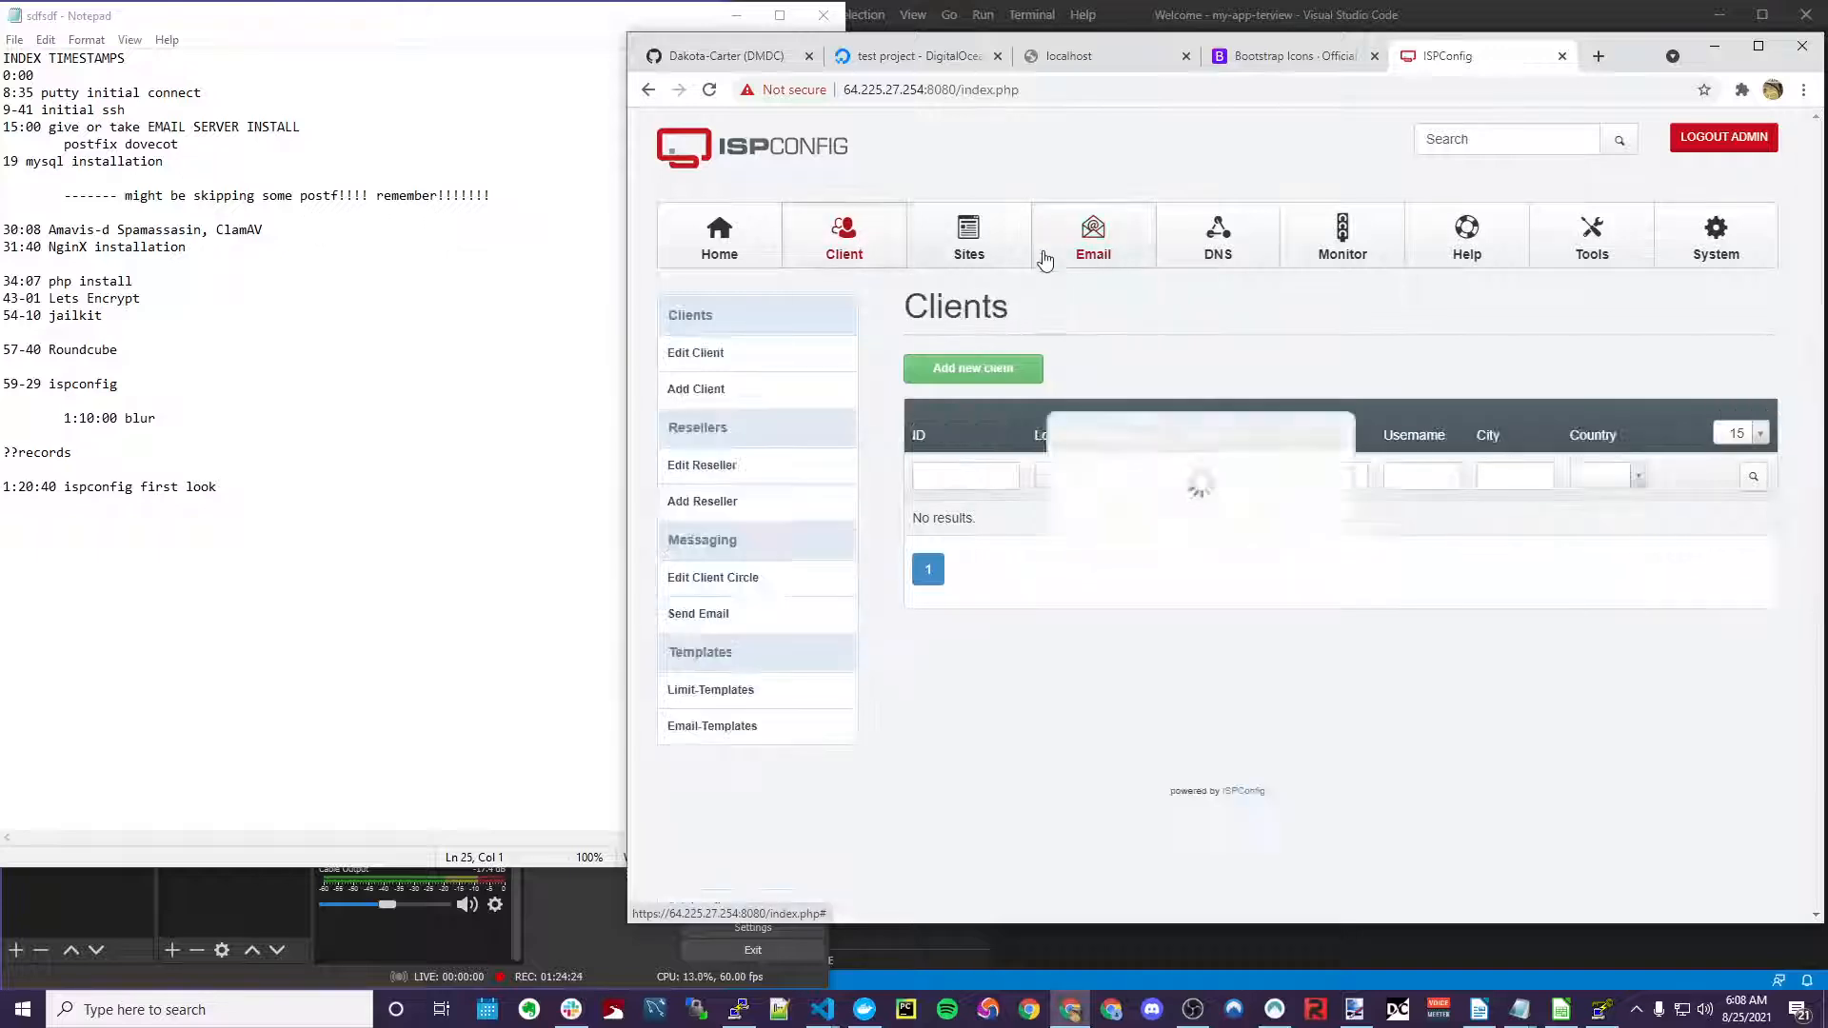
click(1017, 249)
click(1051, 244)
click(886, 245)
click(966, 243)
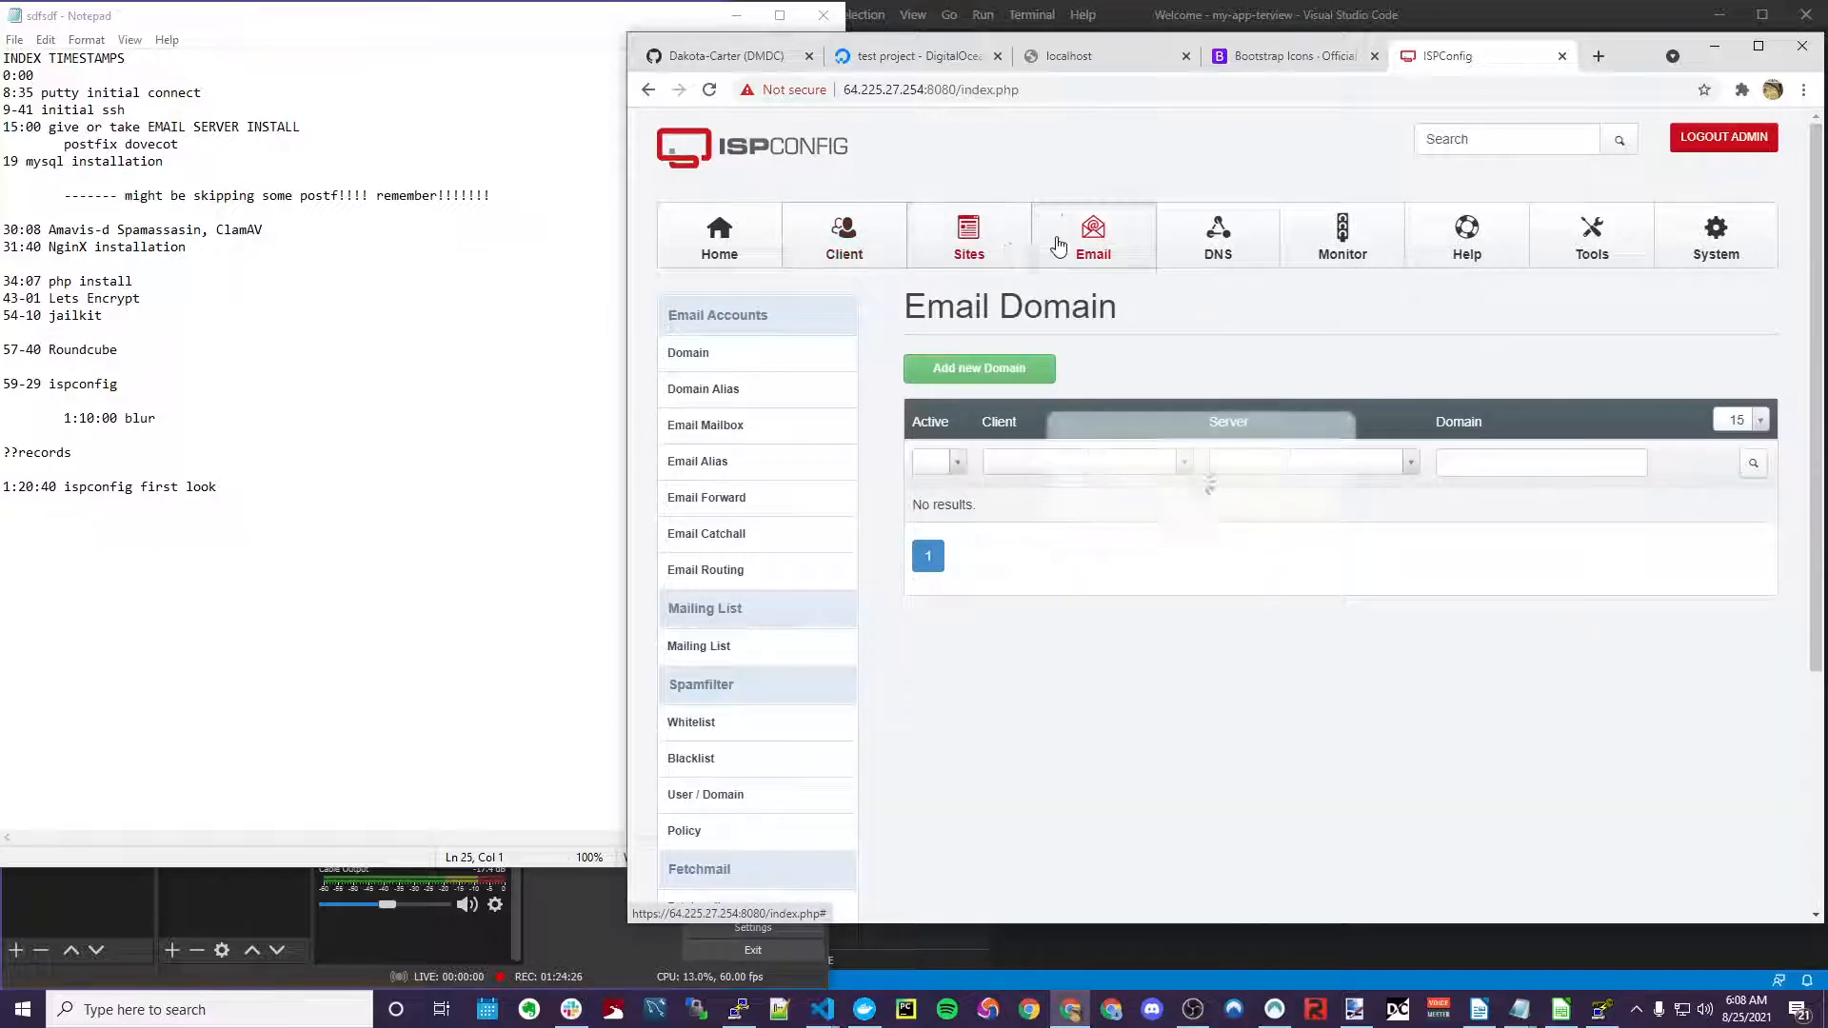
click(1094, 240)
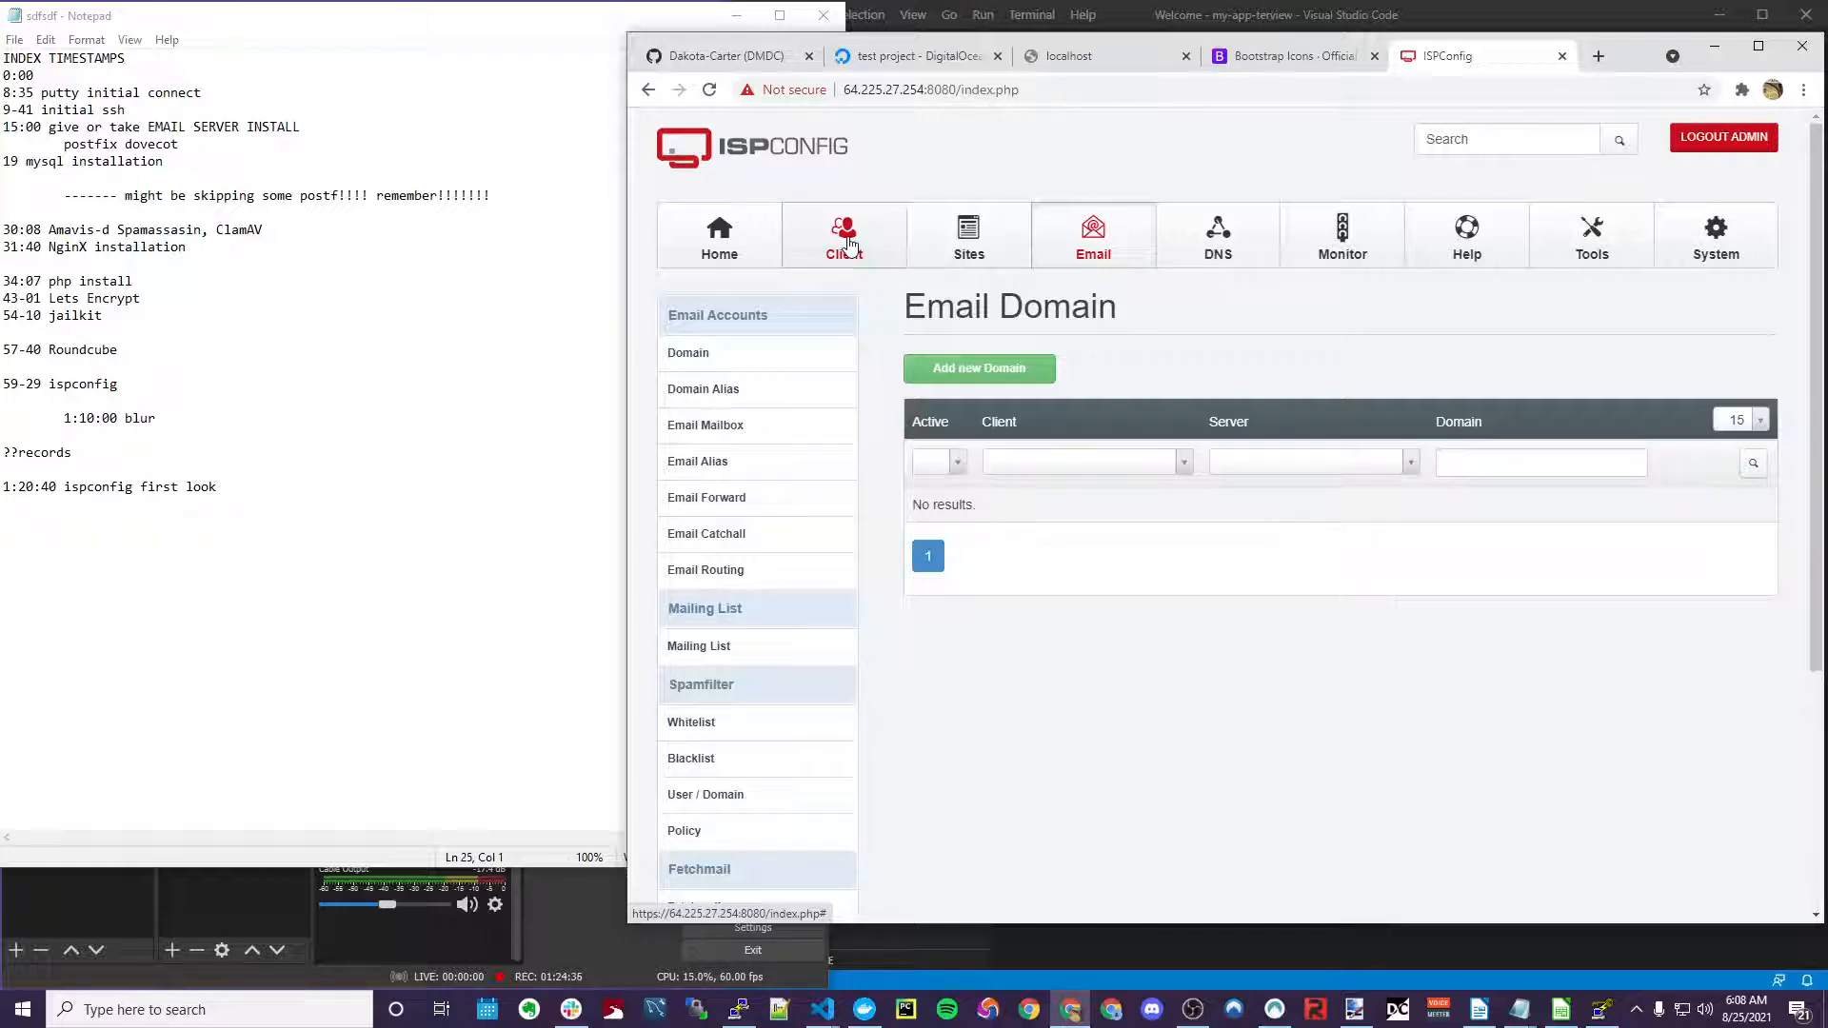
Open a blank Add new website form in the Sites module
click(968, 238)
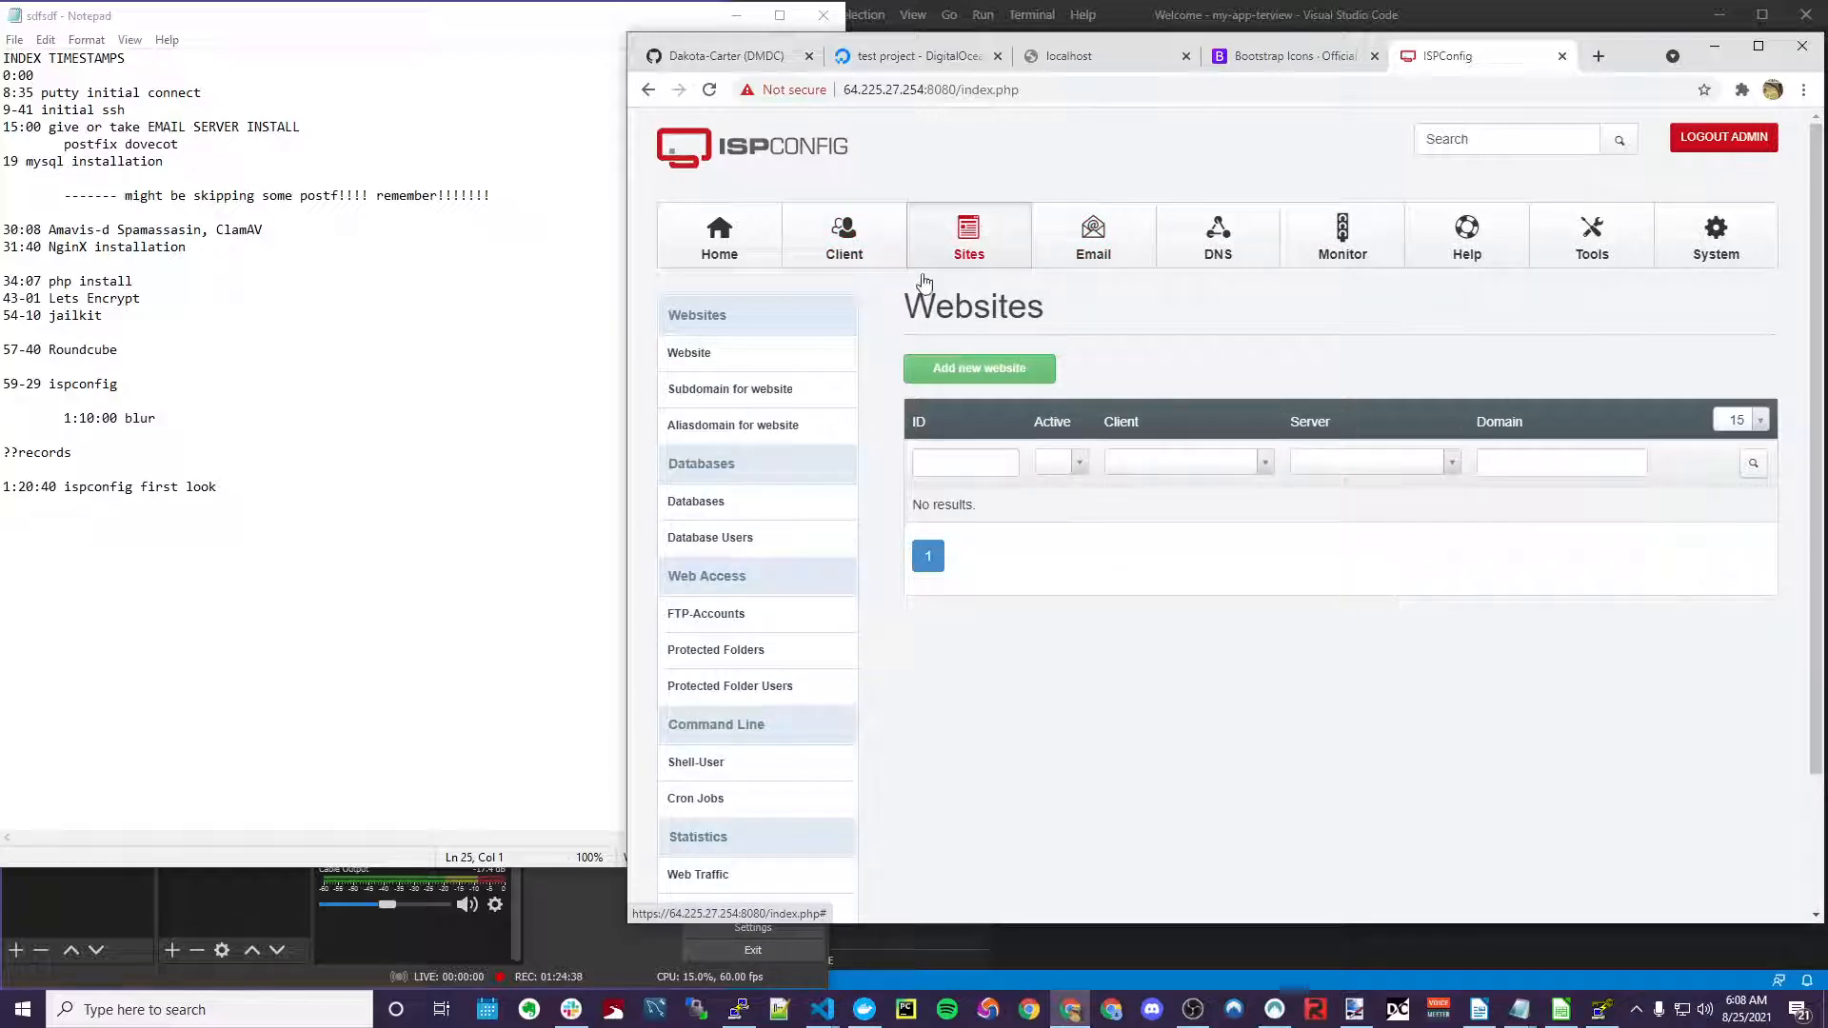
click(1009, 368)
scroll(1005, 507, down, 4)
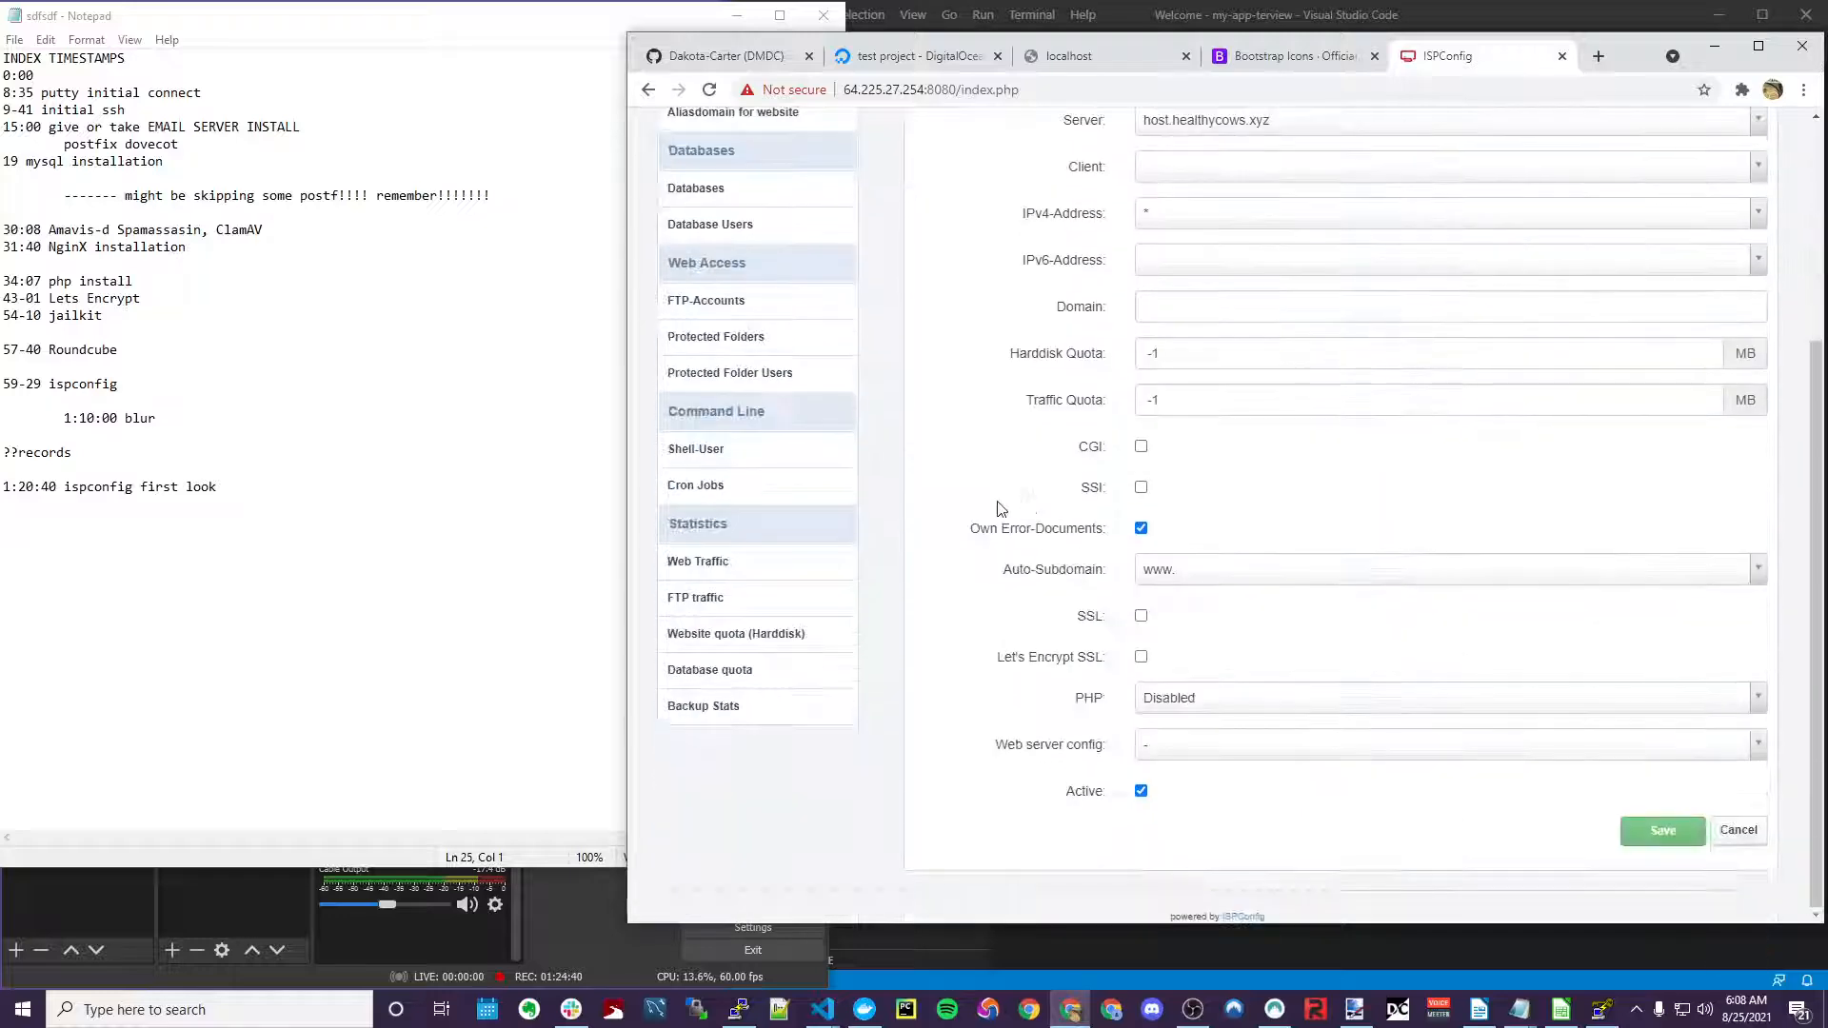
scroll(999, 509, up, 4)
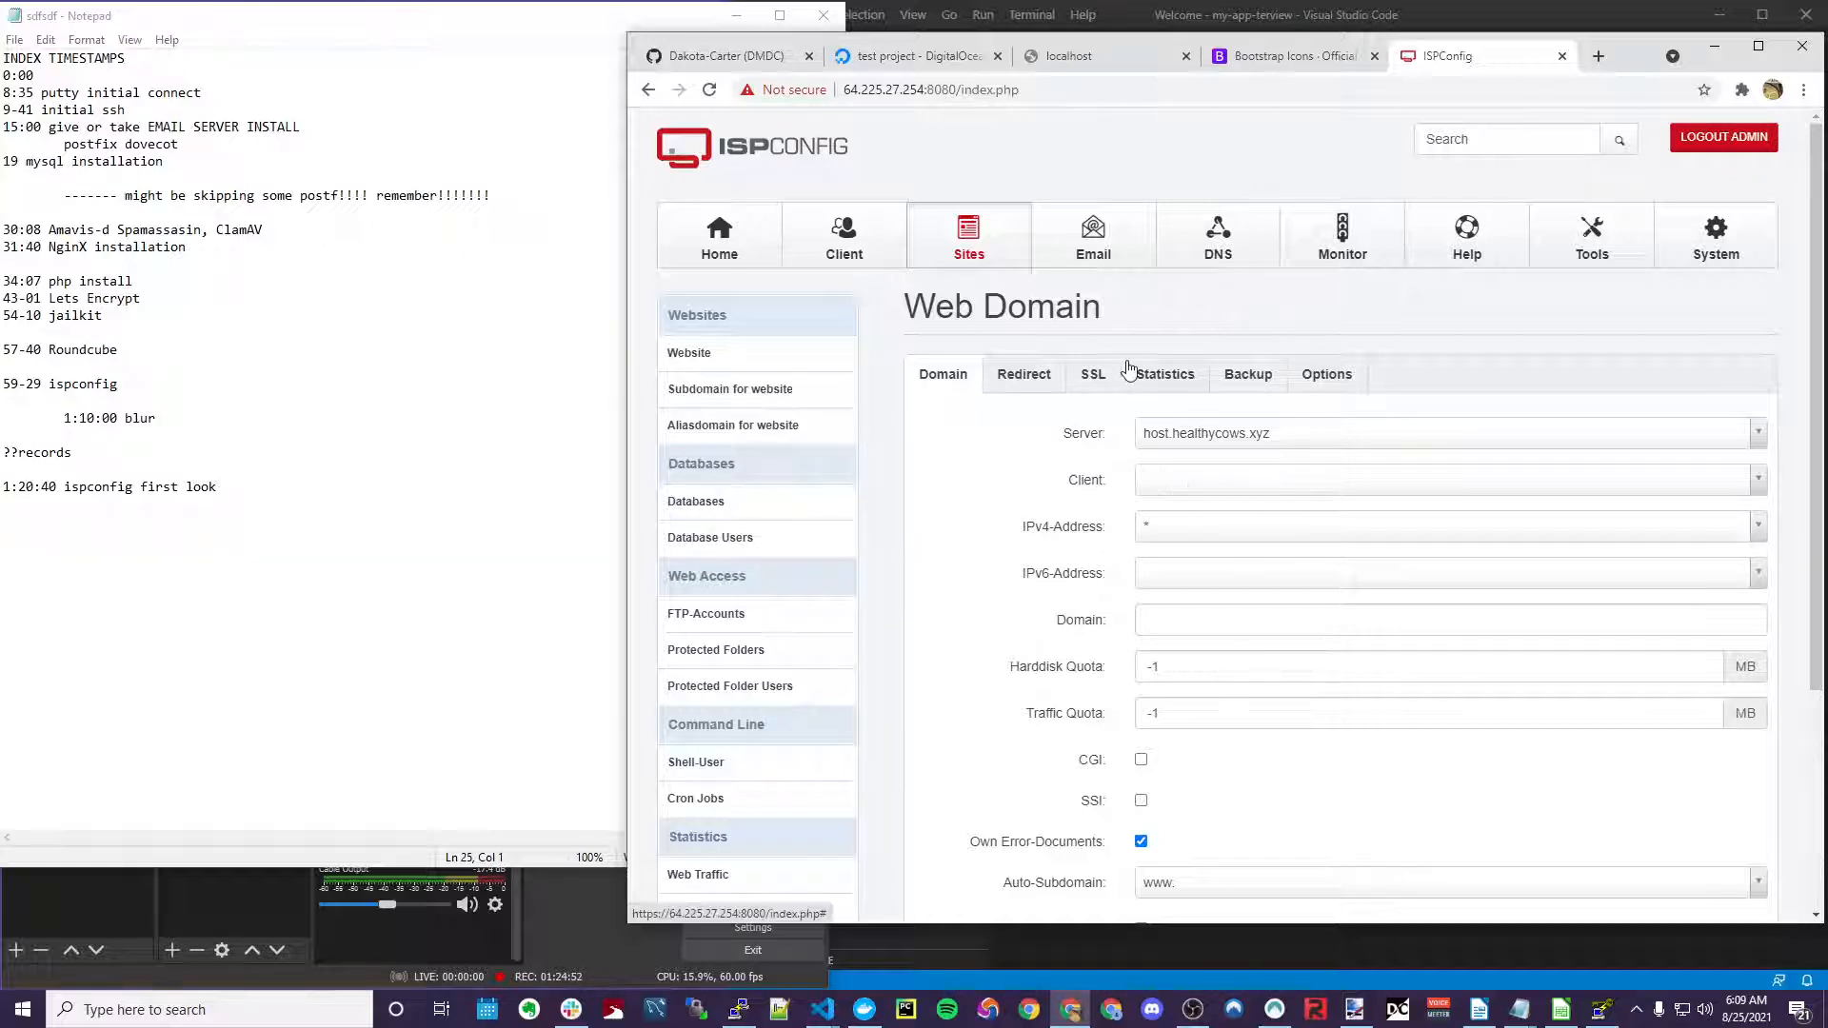
Enter healthycows.xyz as the new website's domain and save it
click(1050, 528)
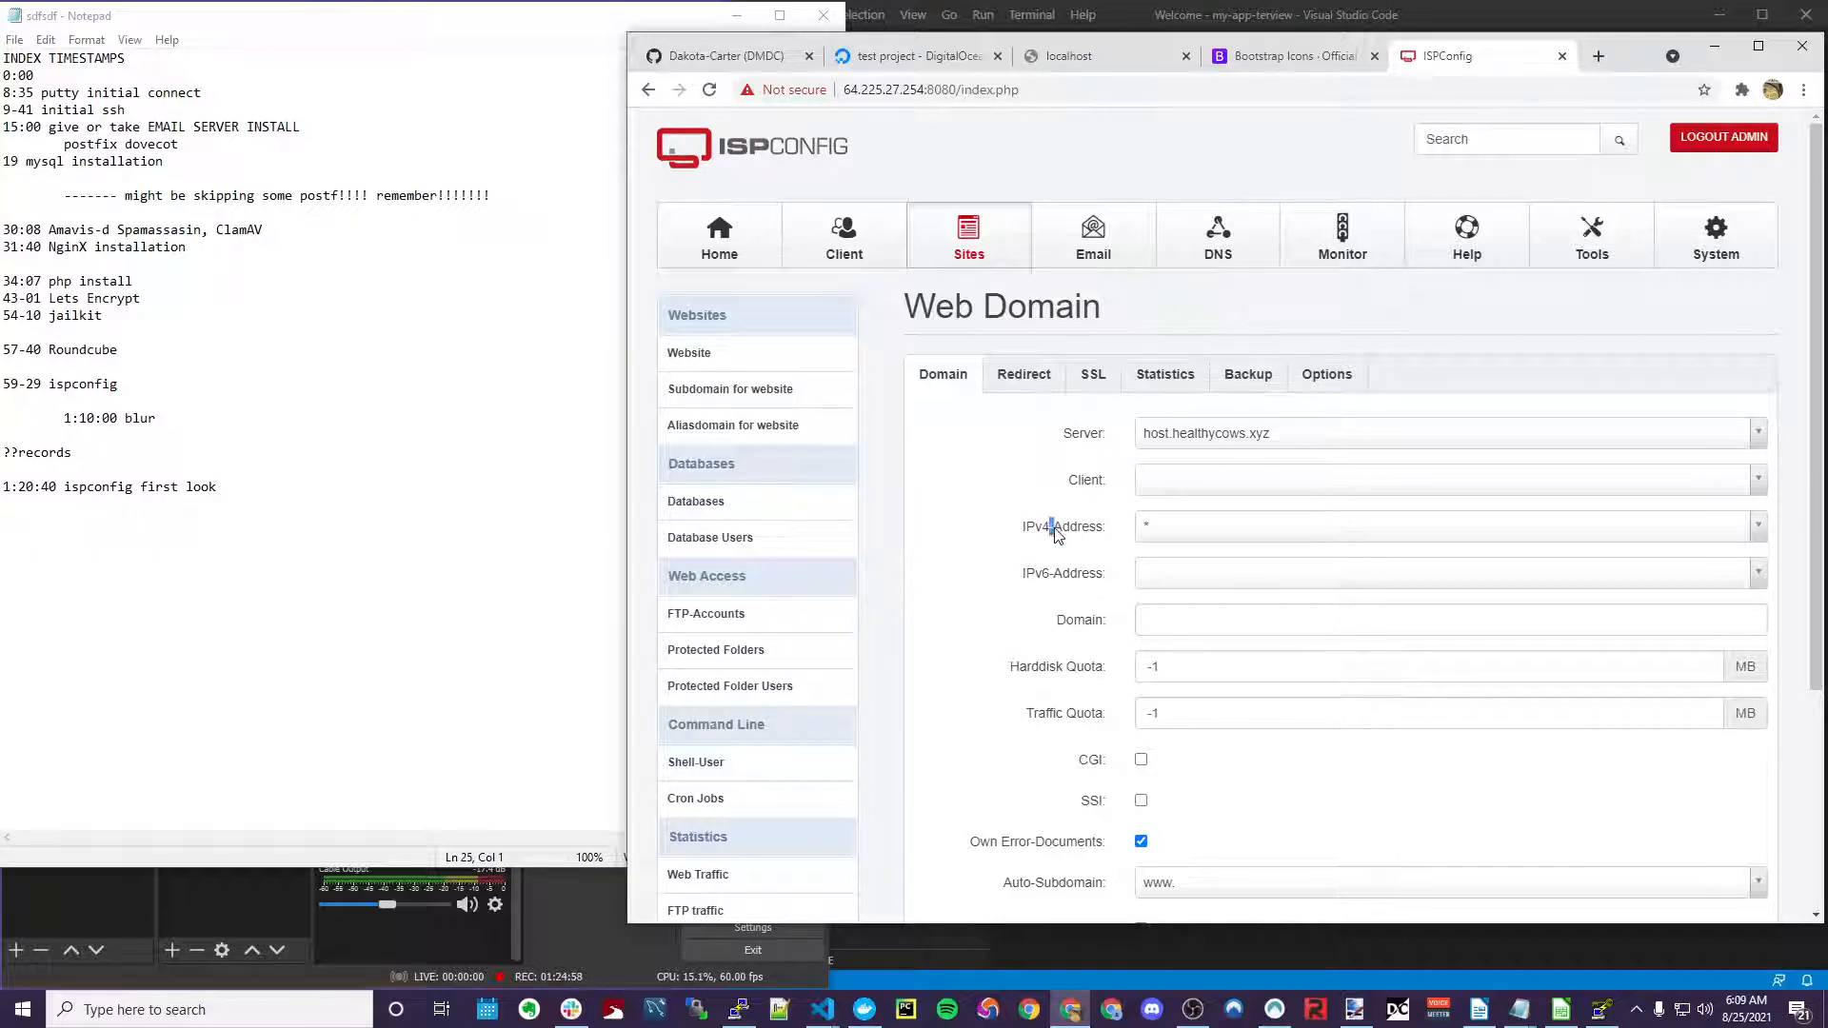
click(1054, 533)
scroll(1095, 457, down, 1)
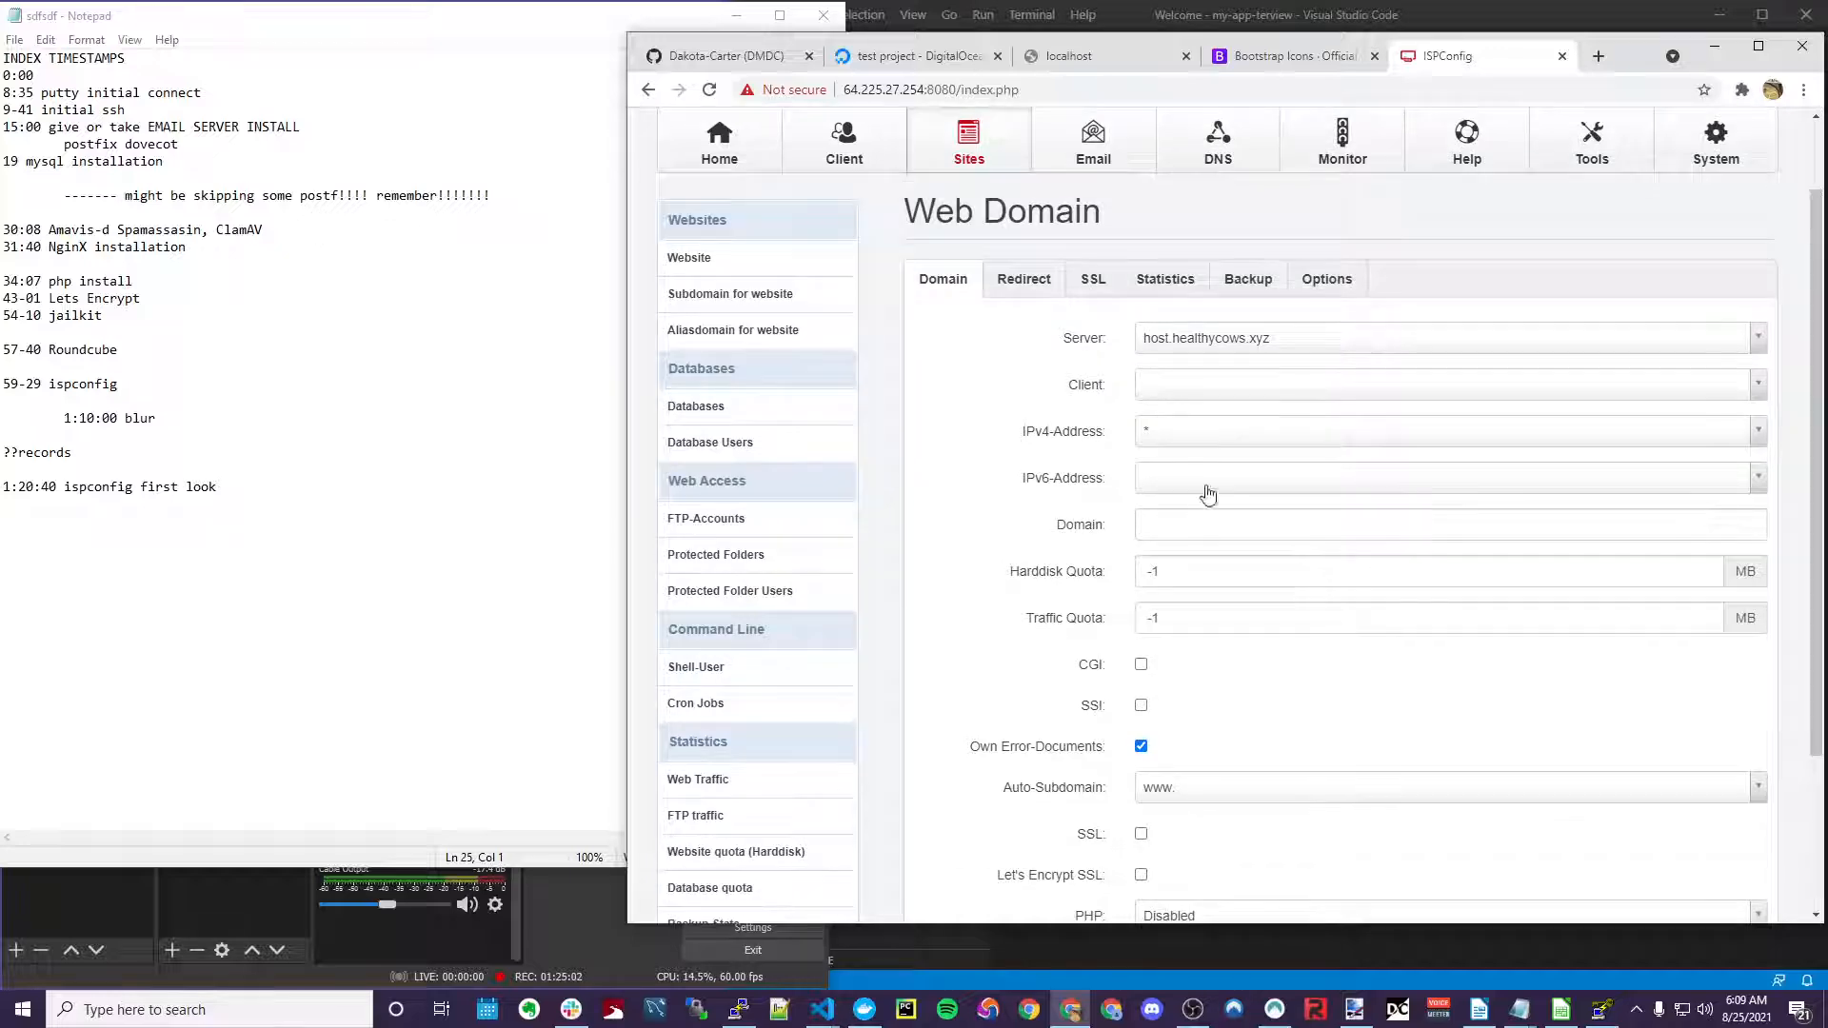
scroll(1086, 463, down, 2)
click(1171, 319)
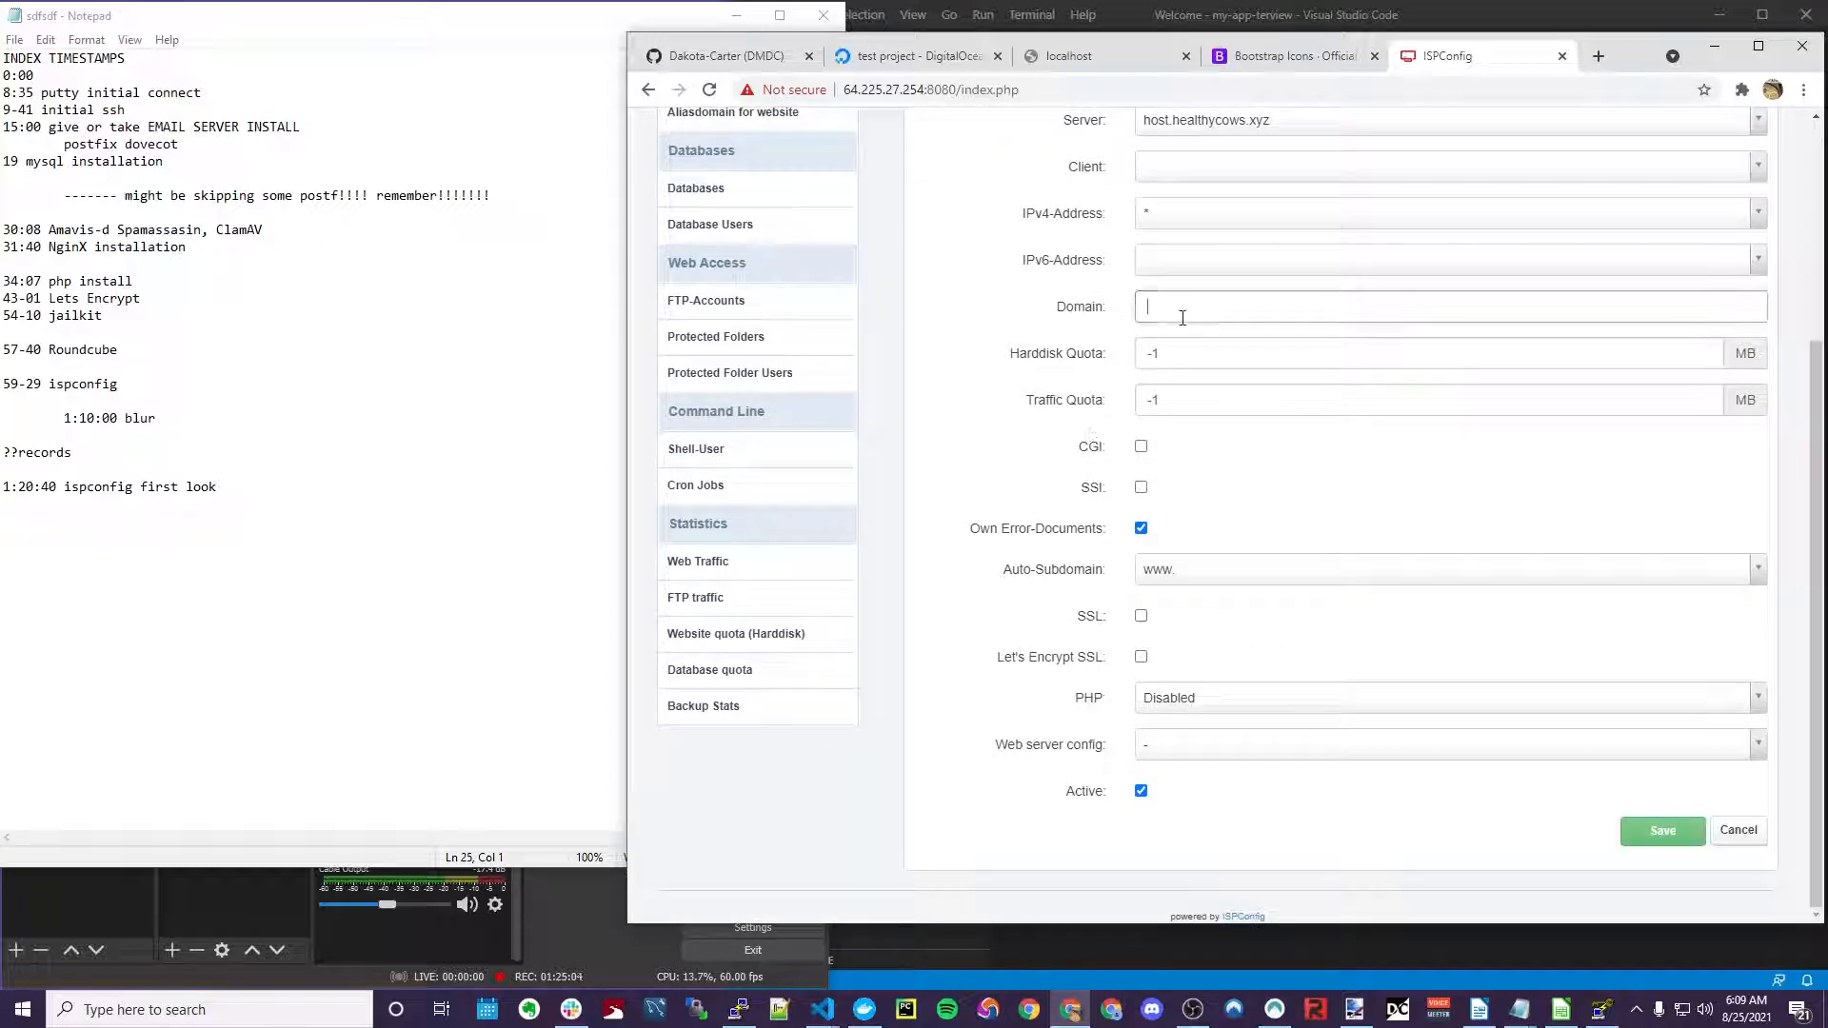
scroll(973, 457, up, 3)
scroll(1081, 550, down, 3)
scroll(1195, 495, up, 3)
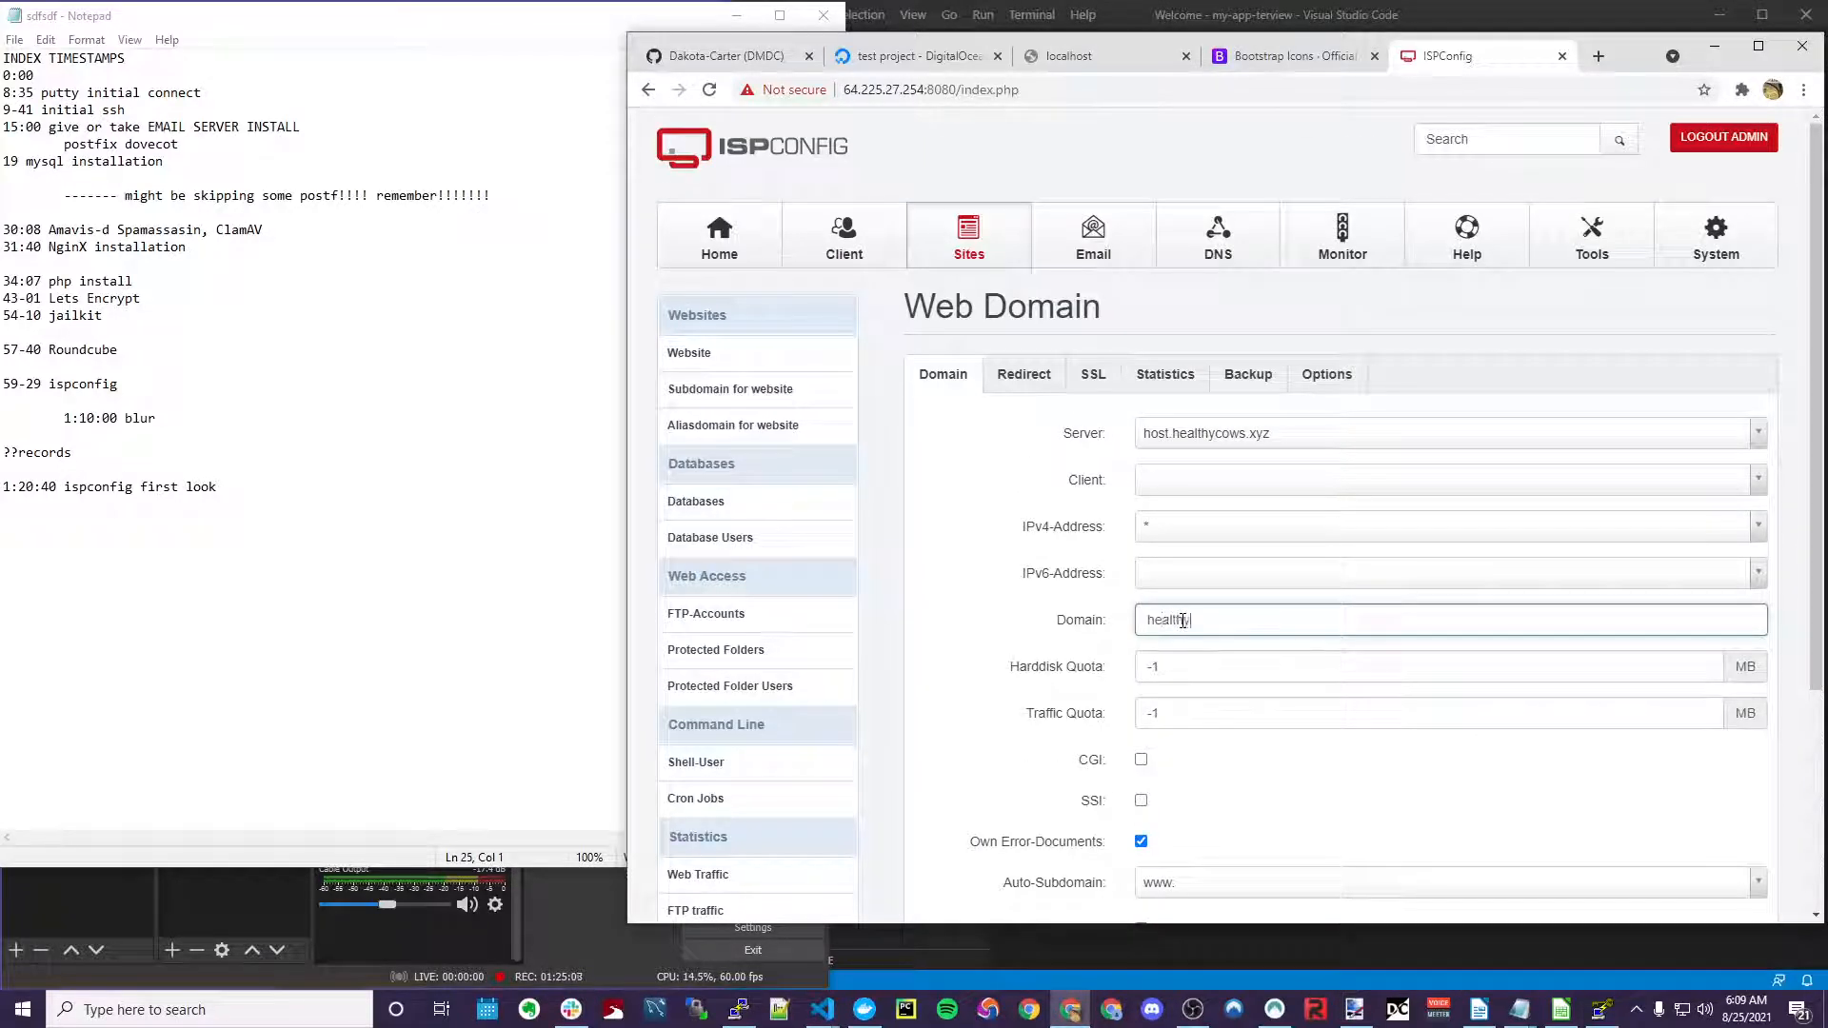
text(healthycows.xyz)
key(Return)
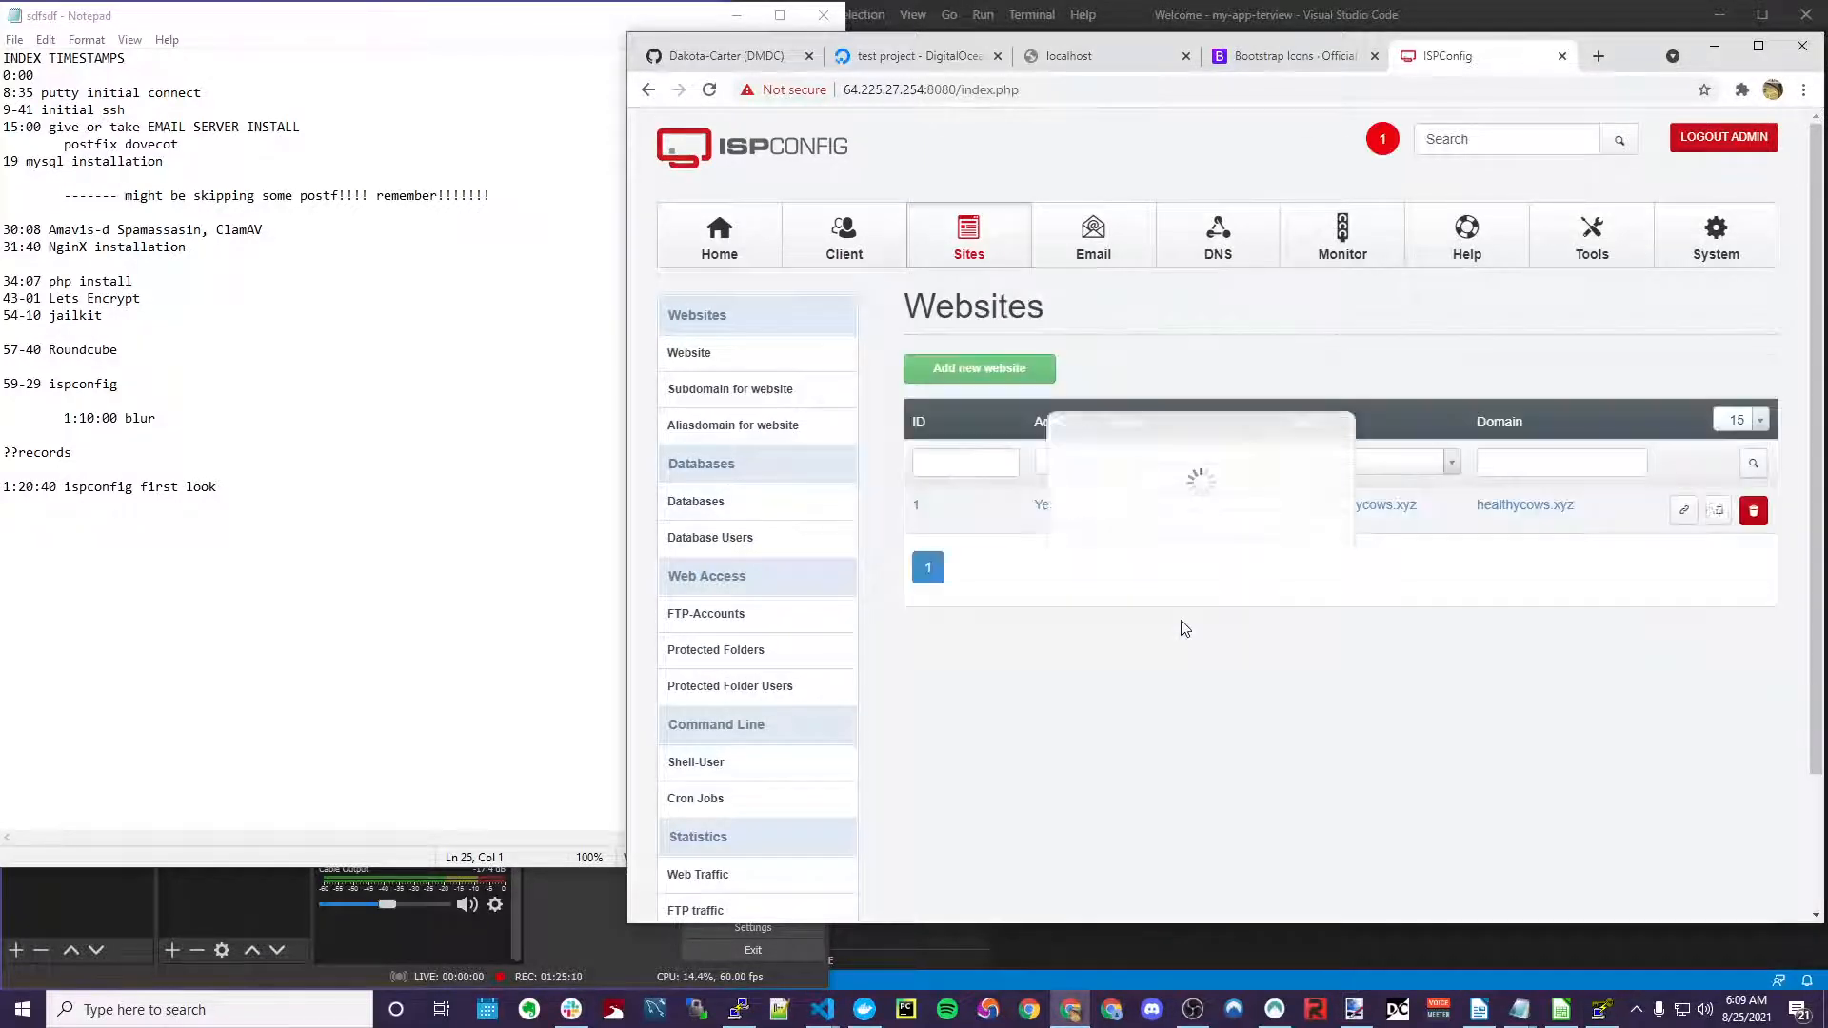
In the healthycows.xyz website, enable SSL and Let's Encrypt SSL and set PHP to PHP-FPM
click(1498, 509)
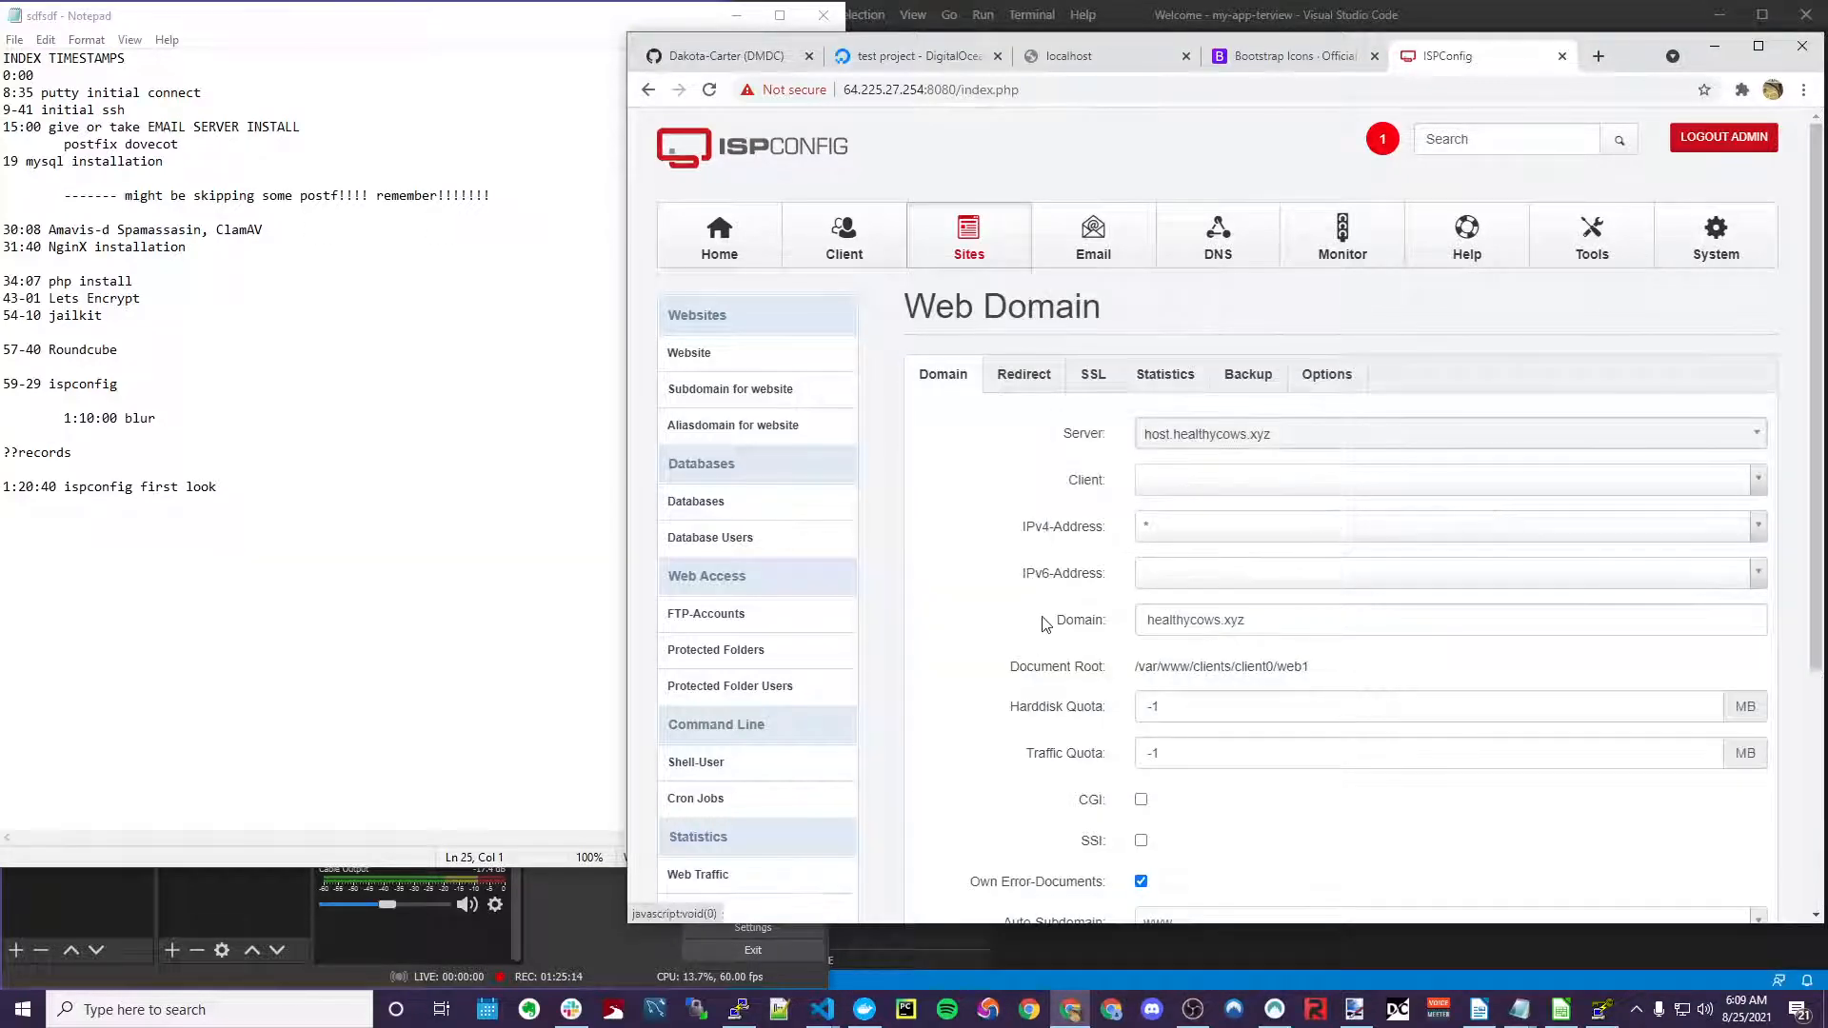
click(1383, 141)
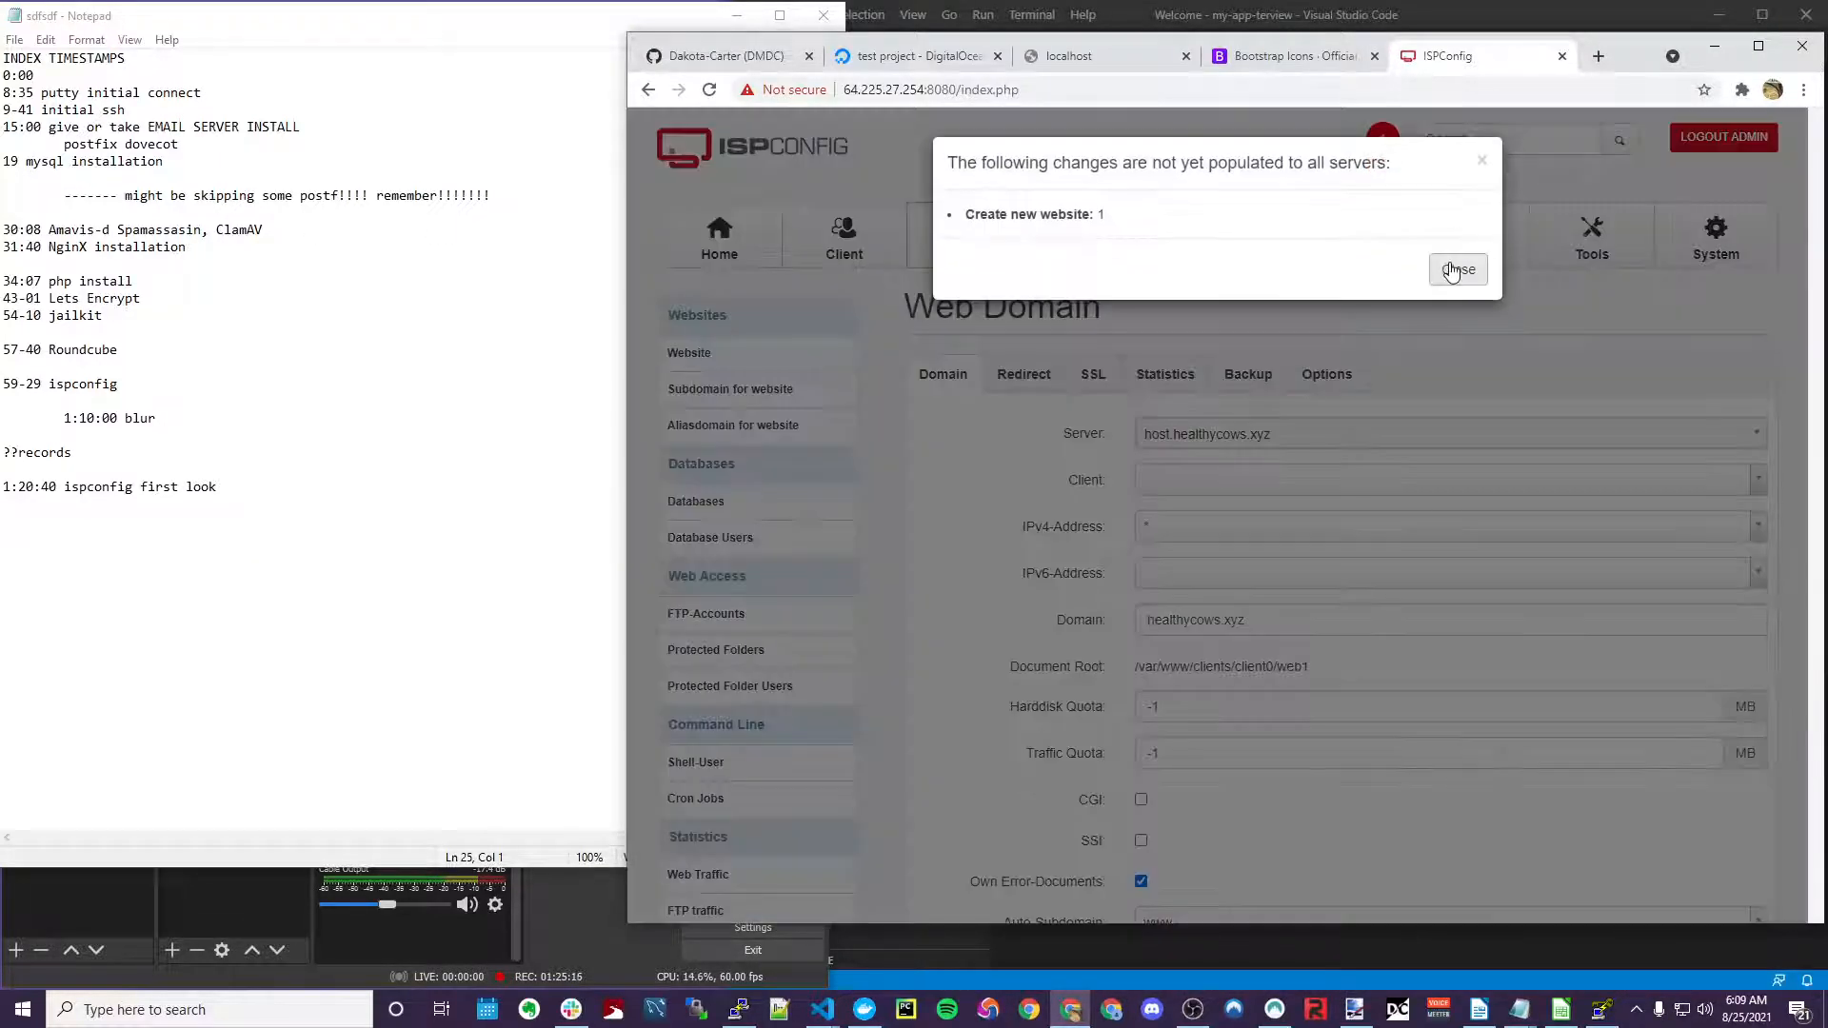
click(1451, 269)
scroll(1146, 645, down, 4)
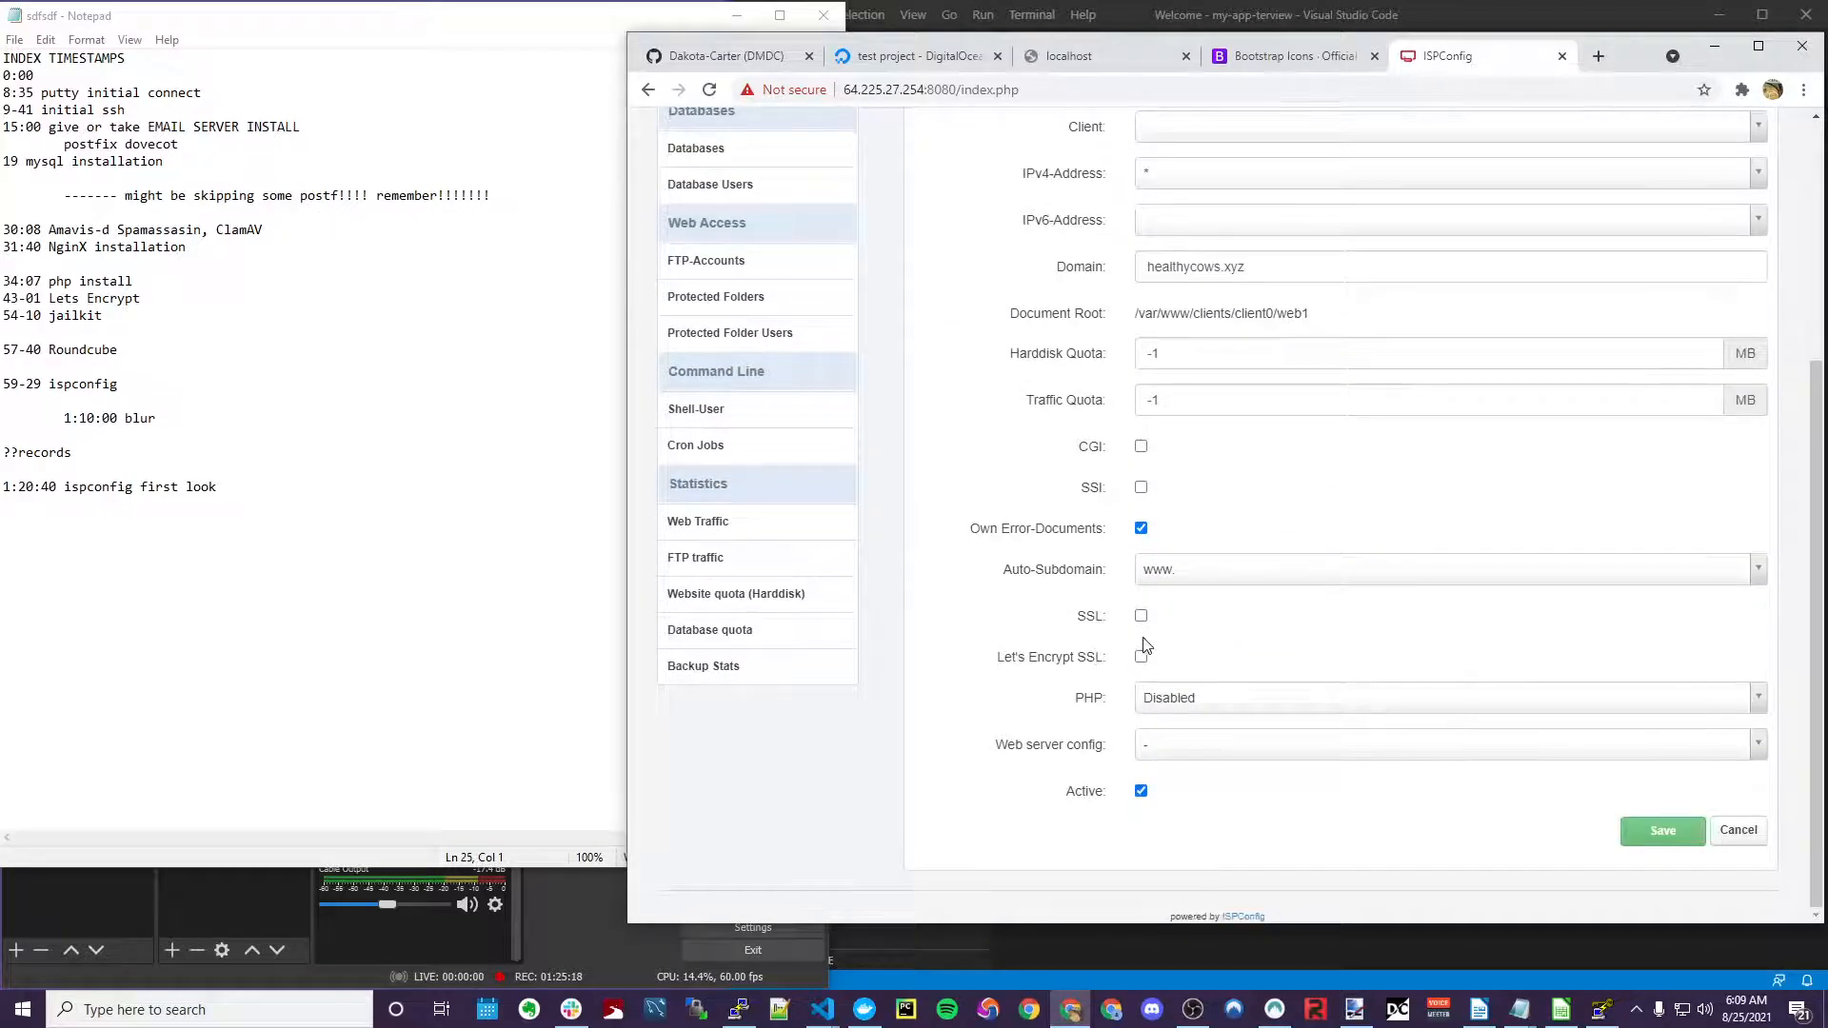
click(1140, 615)
click(1141, 656)
click(1238, 697)
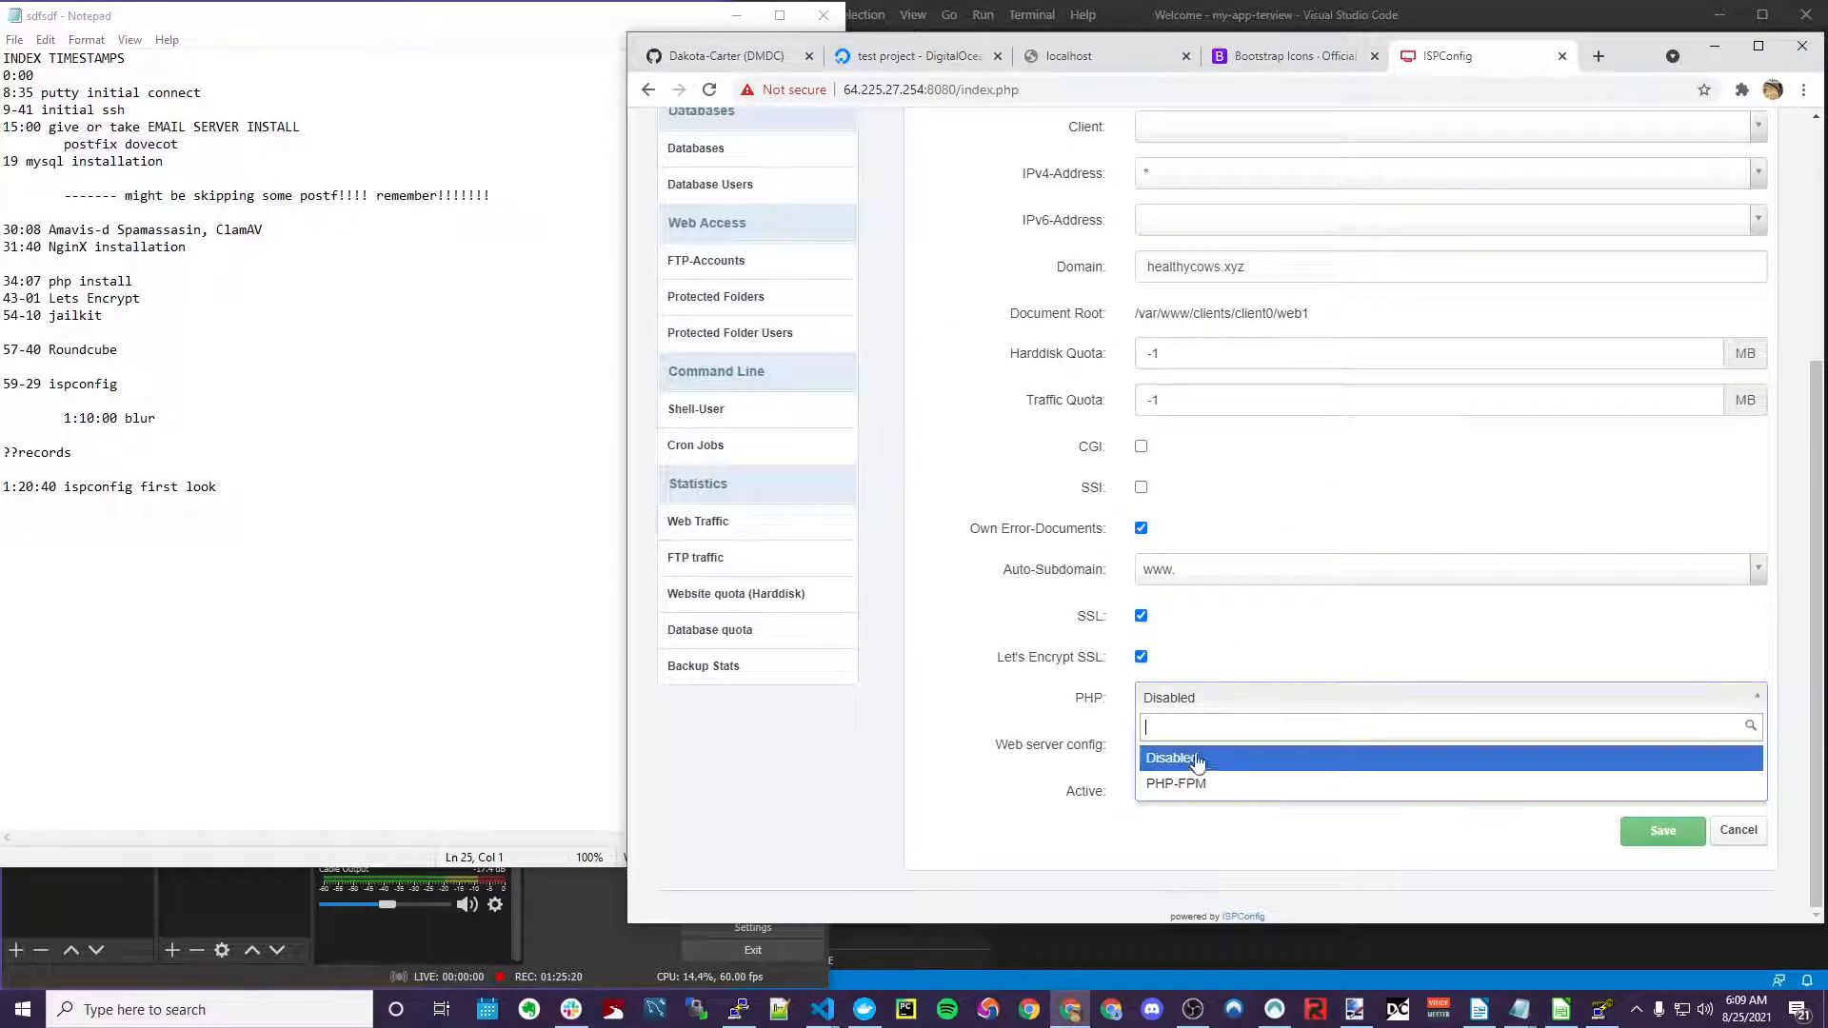
click(1180, 783)
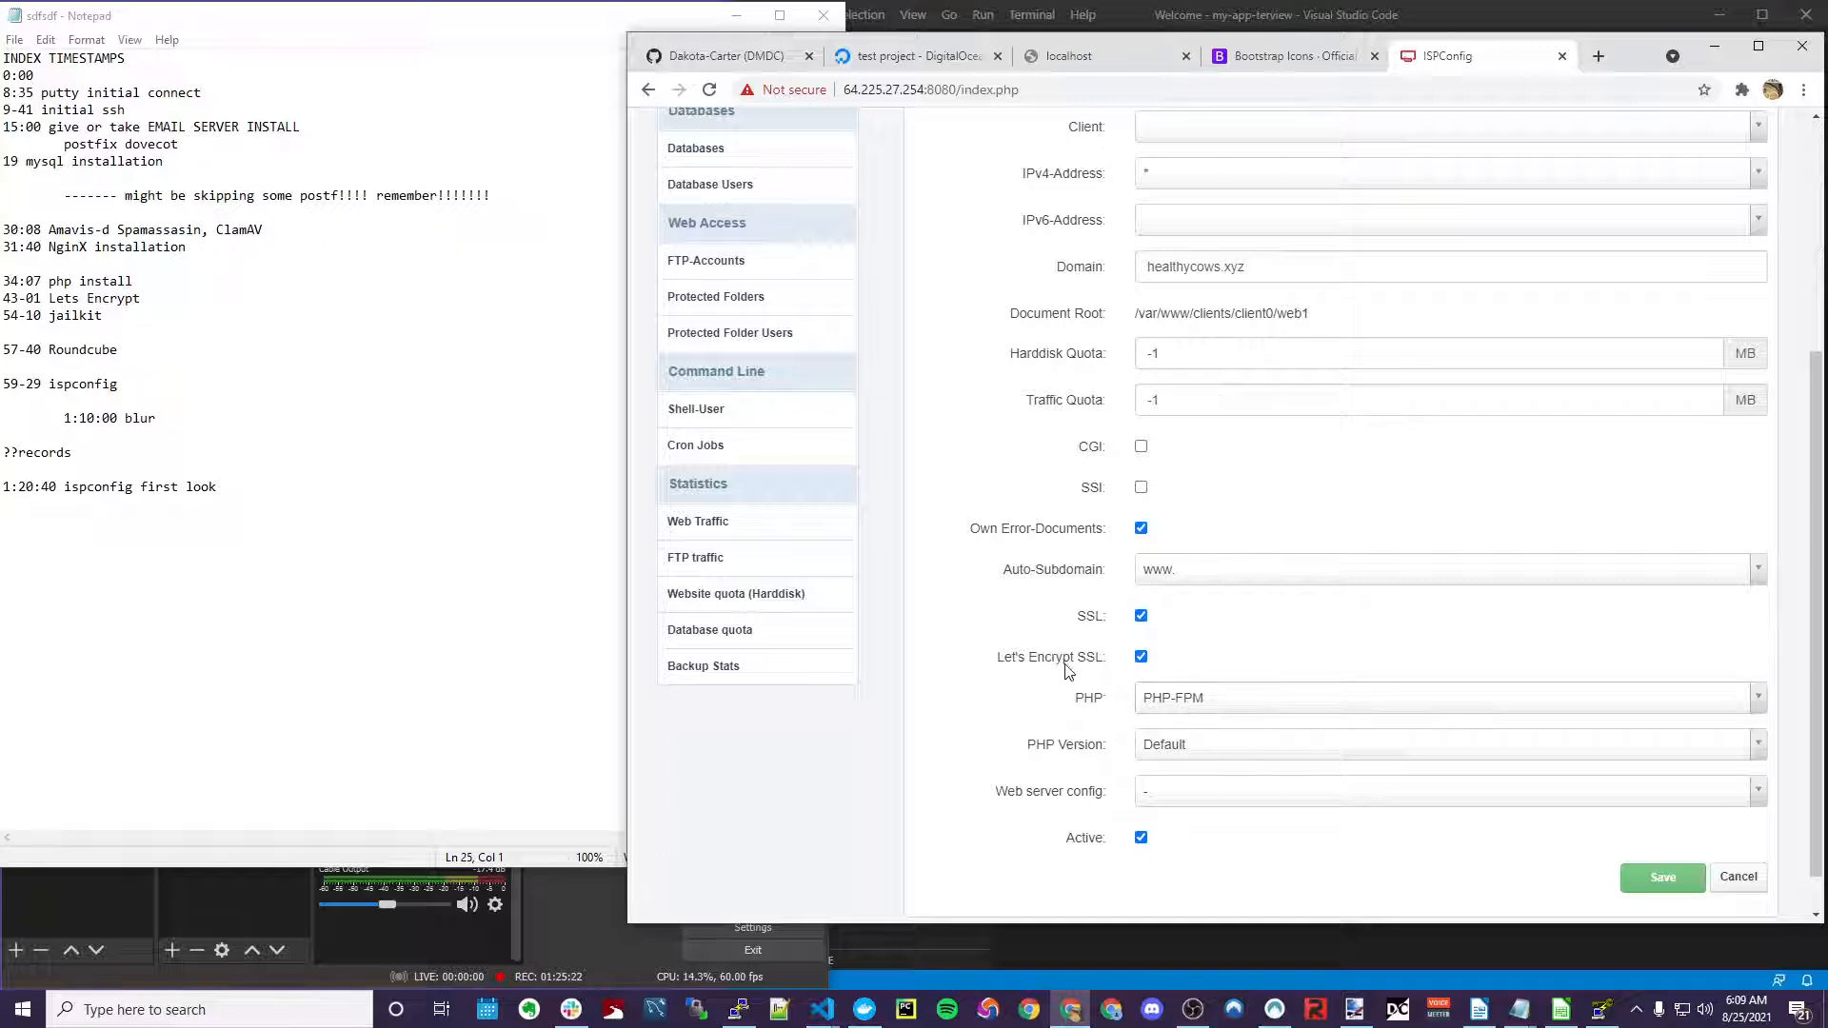
Turn on Rewrite HTTP to HTTPS under Redirect and save the website
scroll(1066, 671, up, 5)
click(1024, 372)
scroll(1059, 538, down, 2)
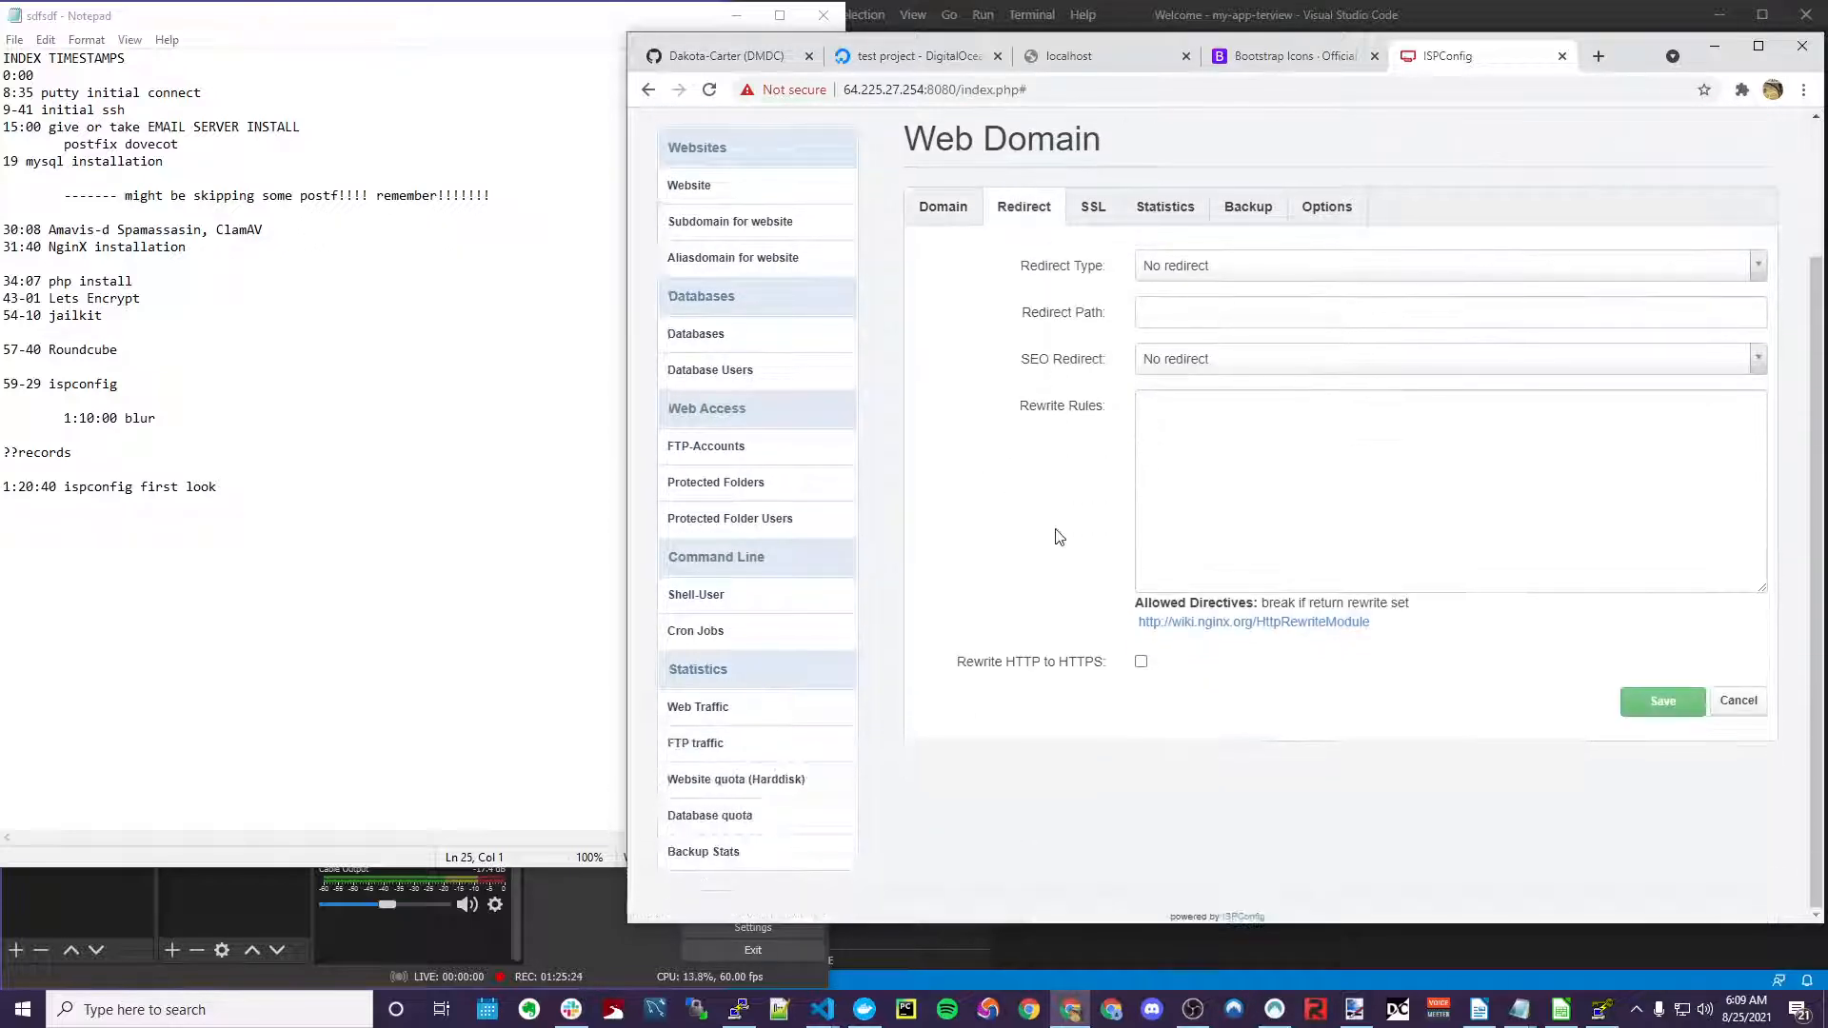
click(1141, 661)
click(1680, 706)
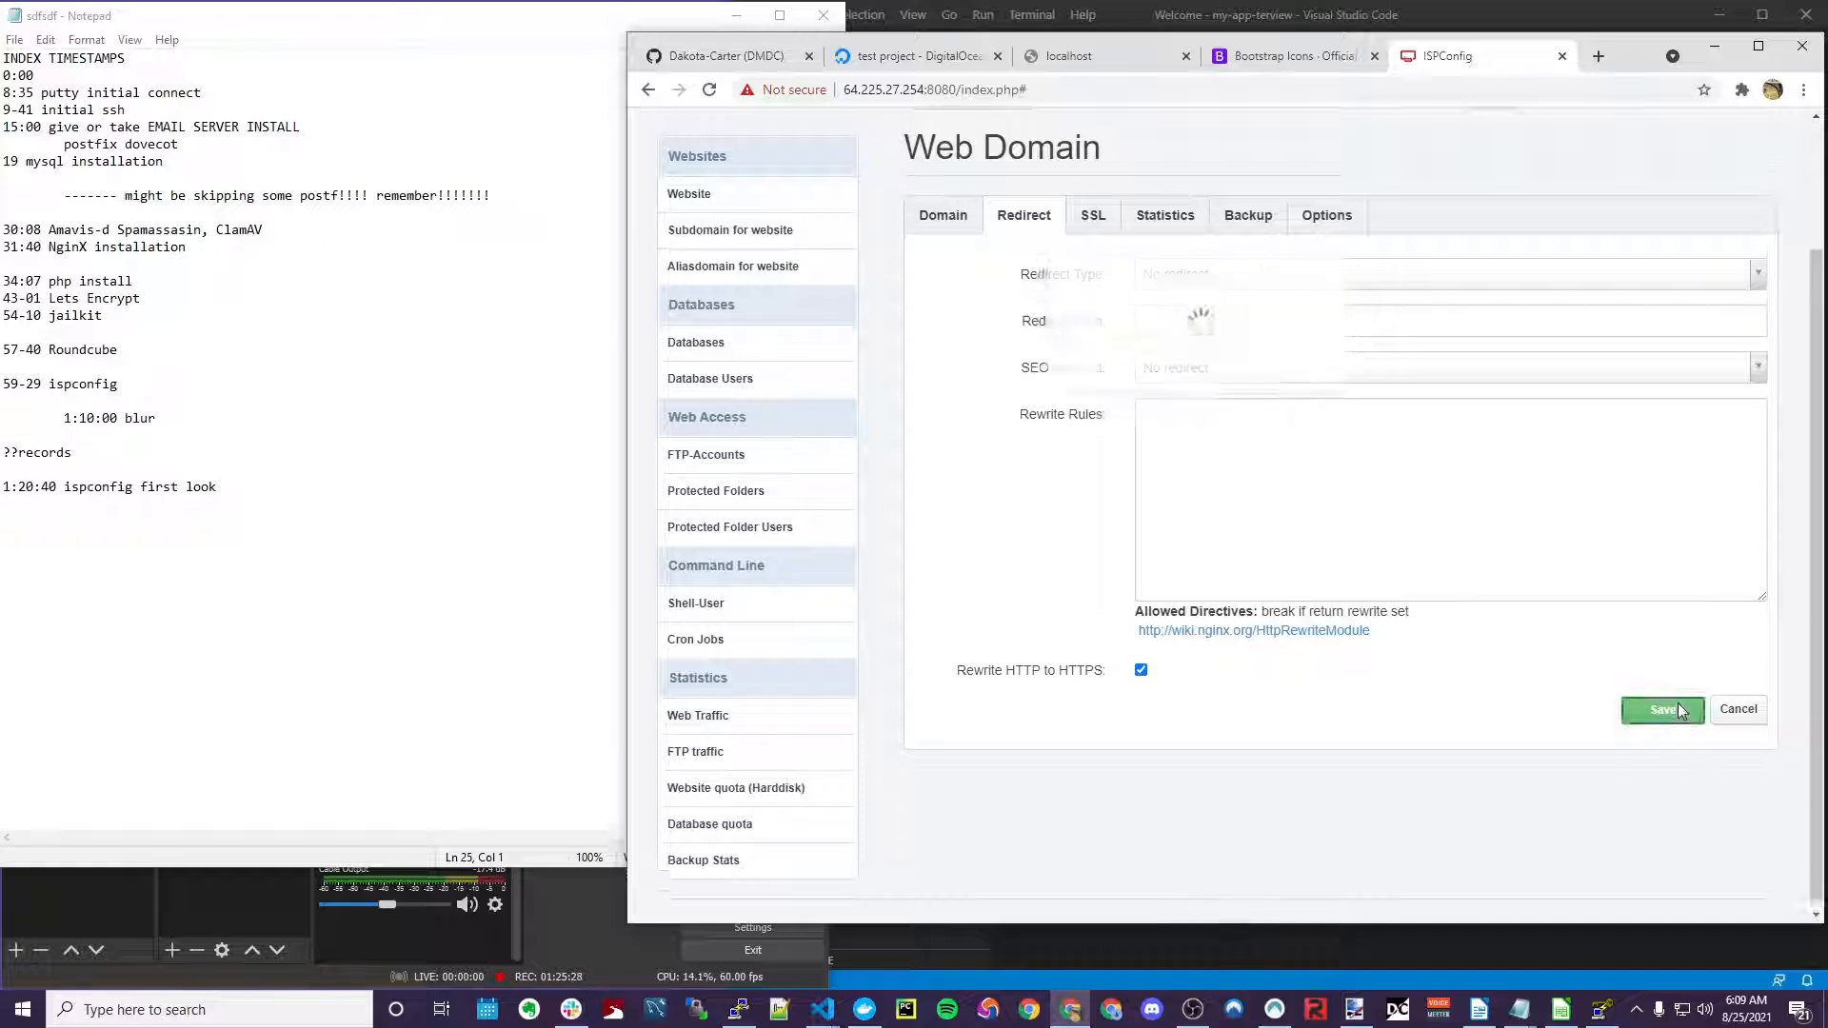
Reopen healthycows.xyz and inspect its document root path ending in web1
click(1346, 506)
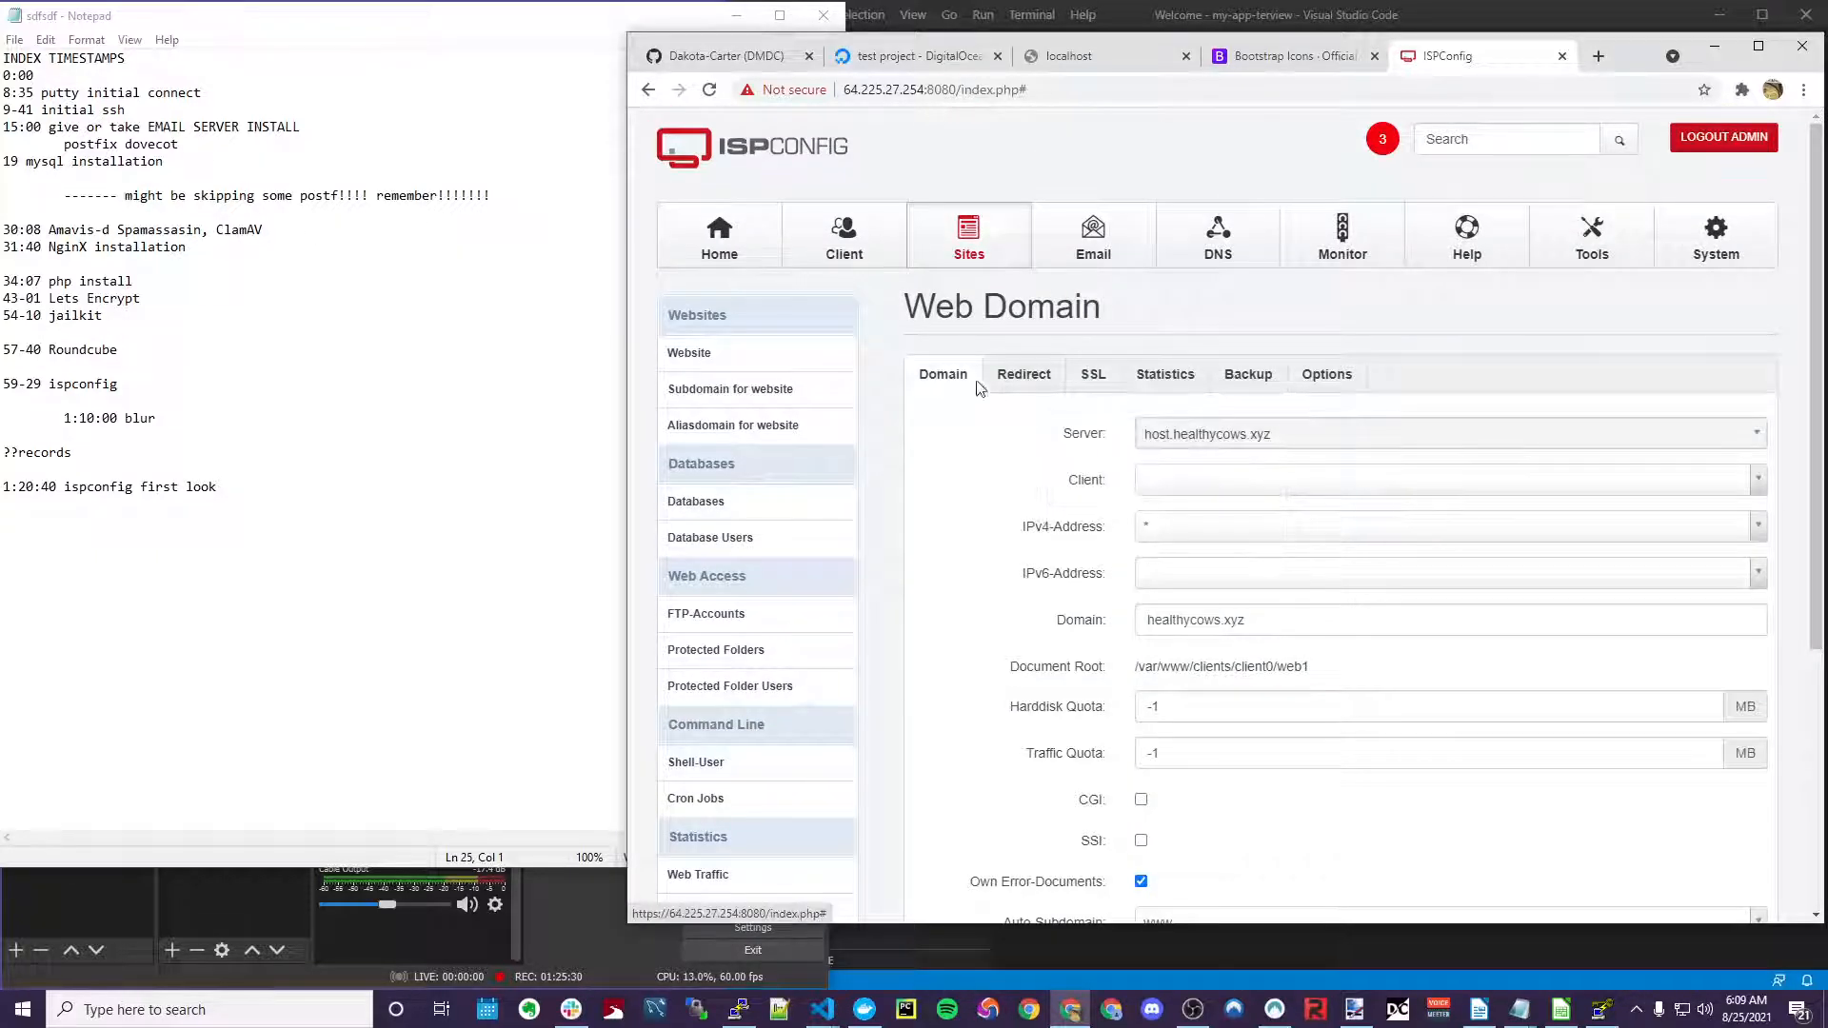
scroll(1051, 543, down, 3)
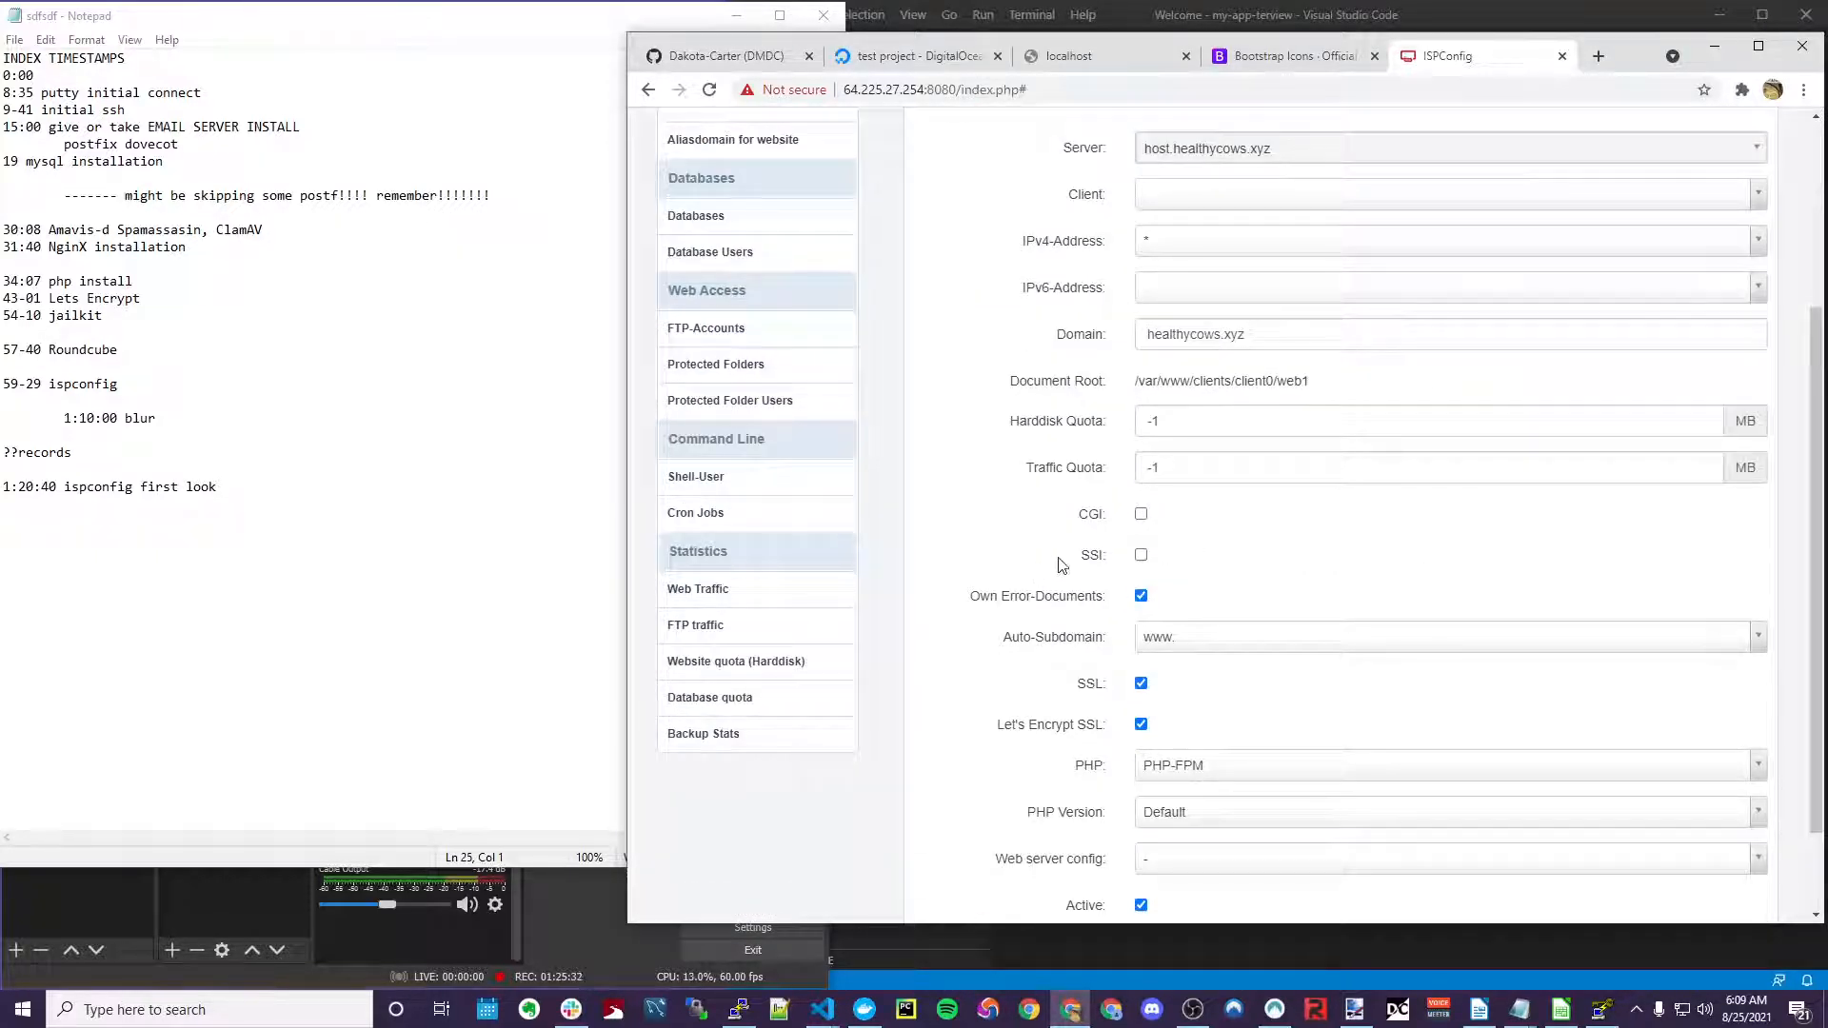
scroll(1063, 566, down, 2)
scroll(1055, 536, up, 5)
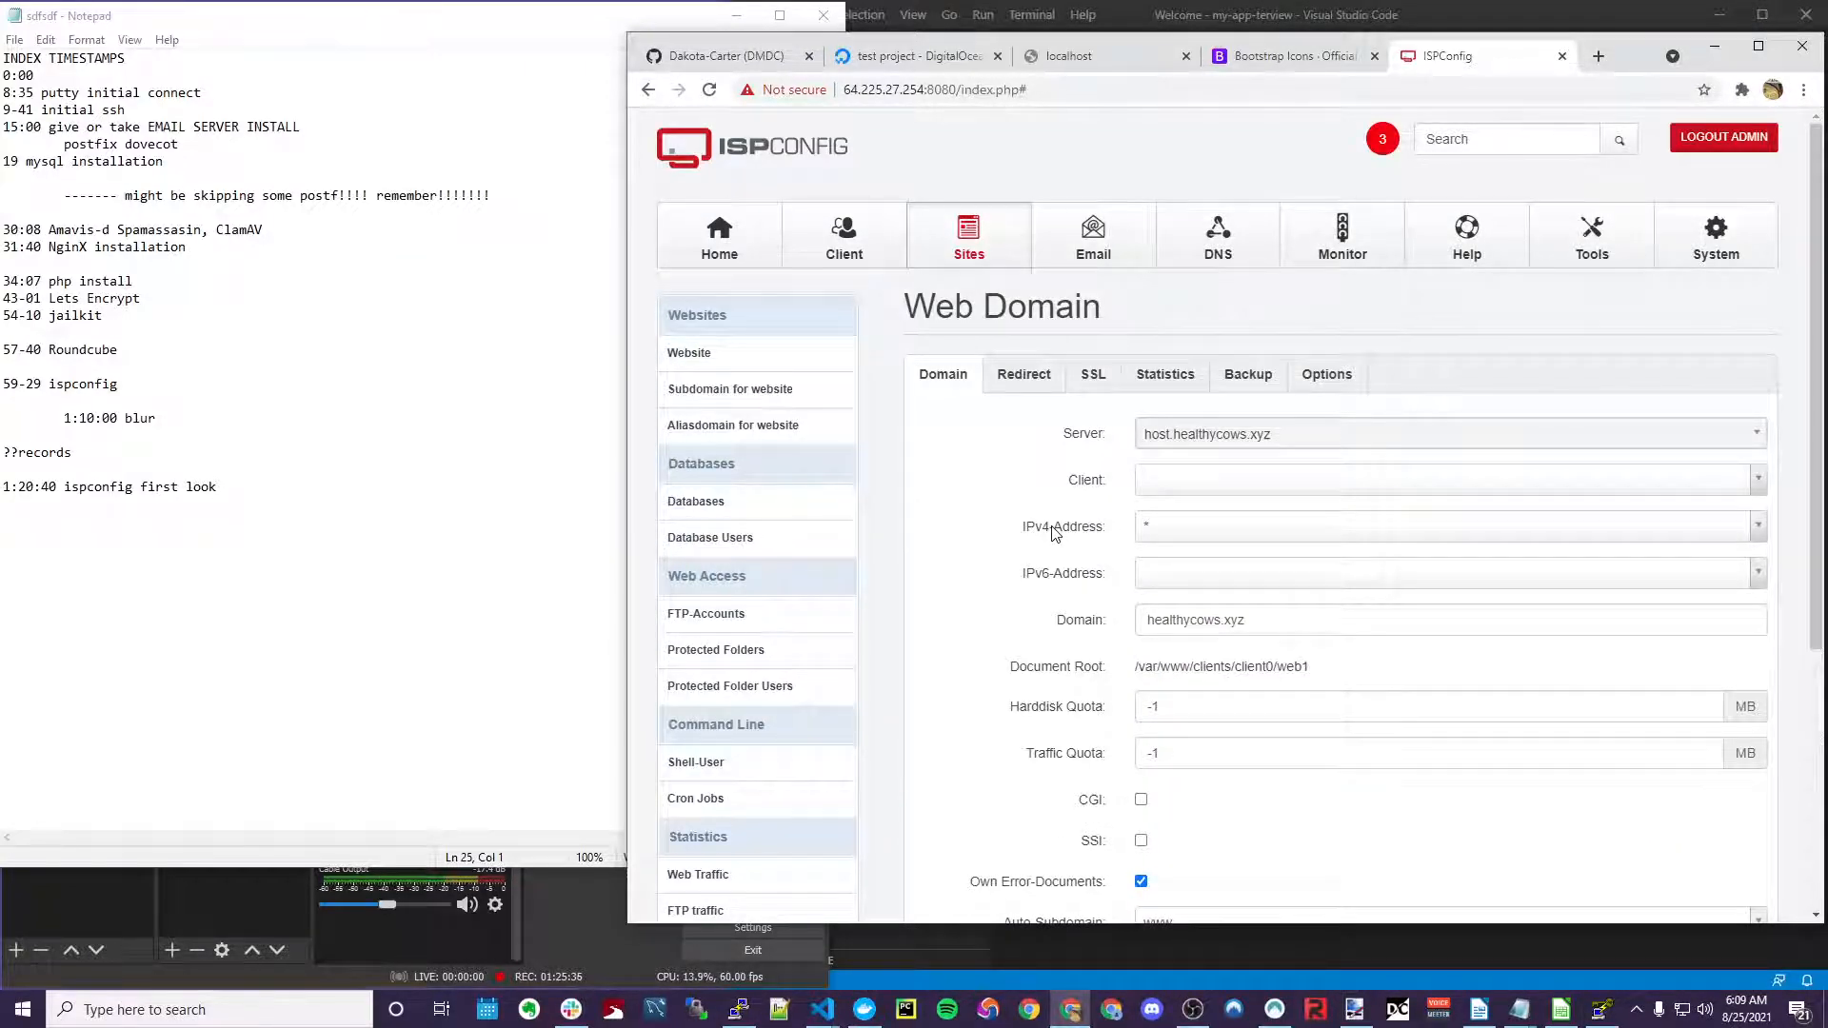
drag(1330, 672, 1204, 666)
click(1201, 666)
click(1334, 667)
click(1223, 666)
drag(1274, 666, 1324, 667)
click(1335, 665)
click(1318, 669)
click(1274, 666)
Check the notes, then review the website's saved redirect settings and return to the Websites list
key(alt+Tab)
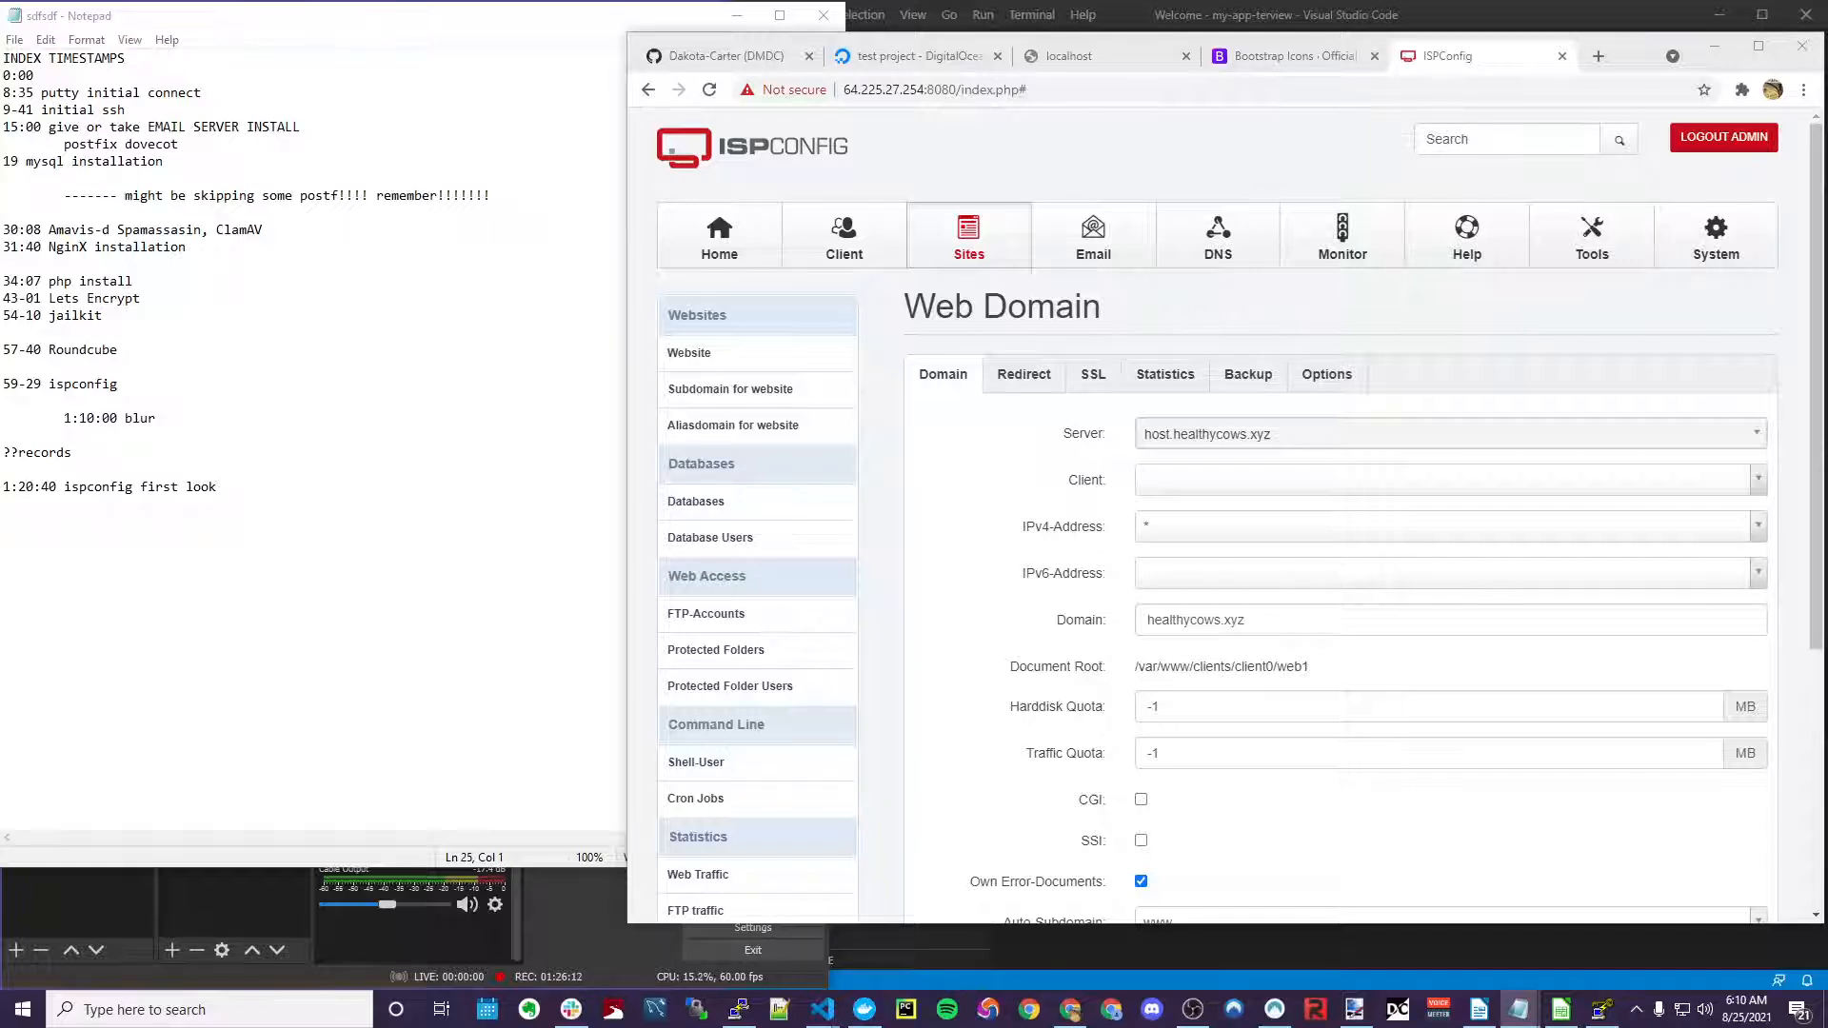
click(1396, 144)
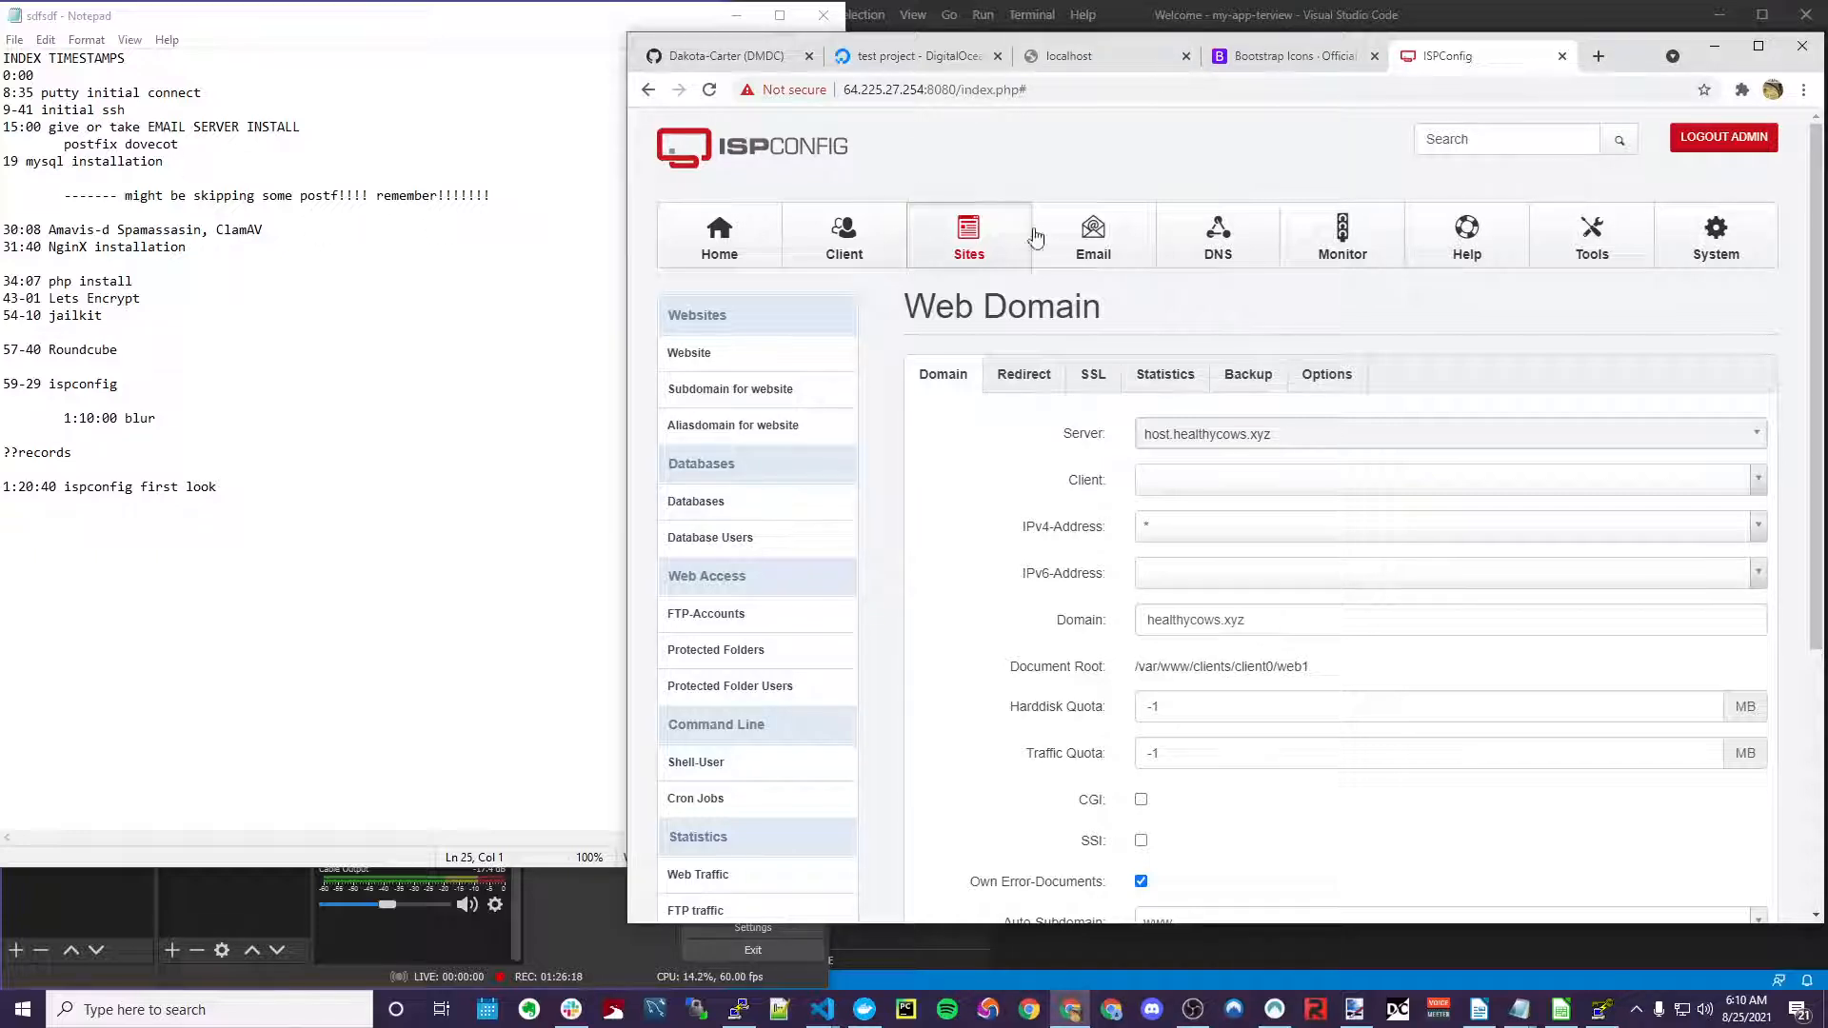
click(1088, 236)
click(983, 235)
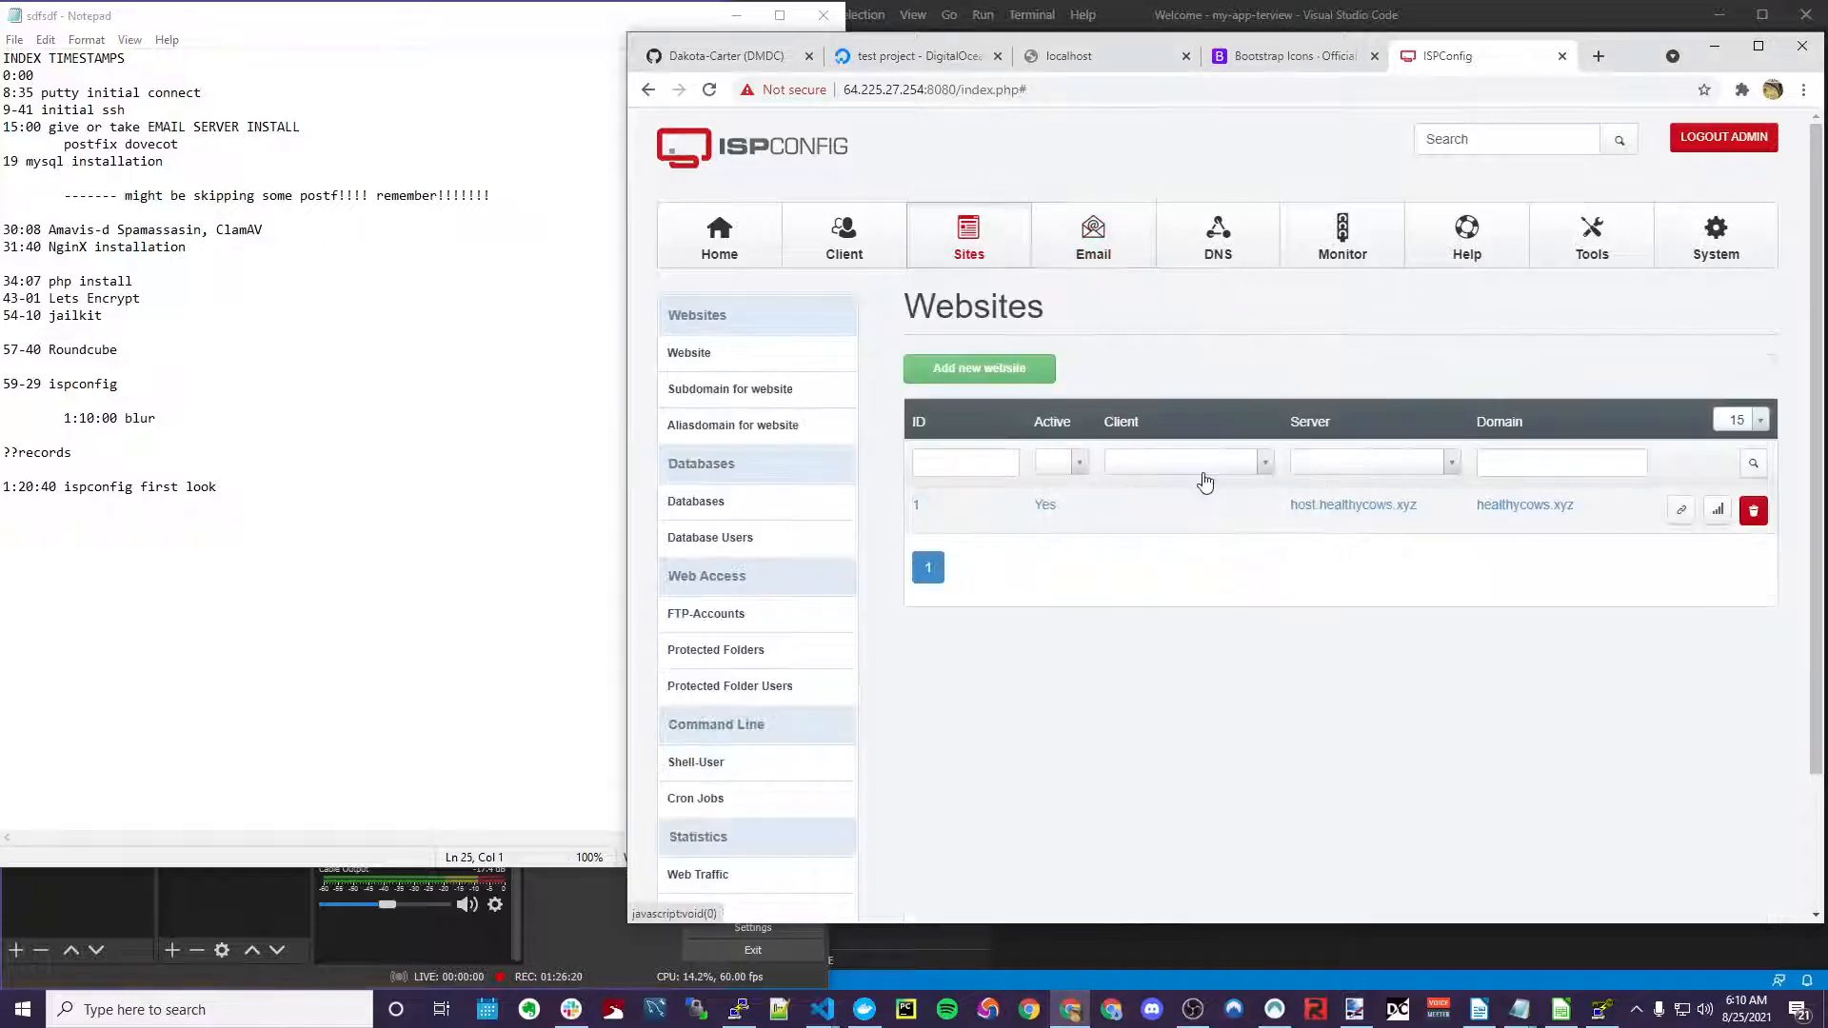
click(1526, 507)
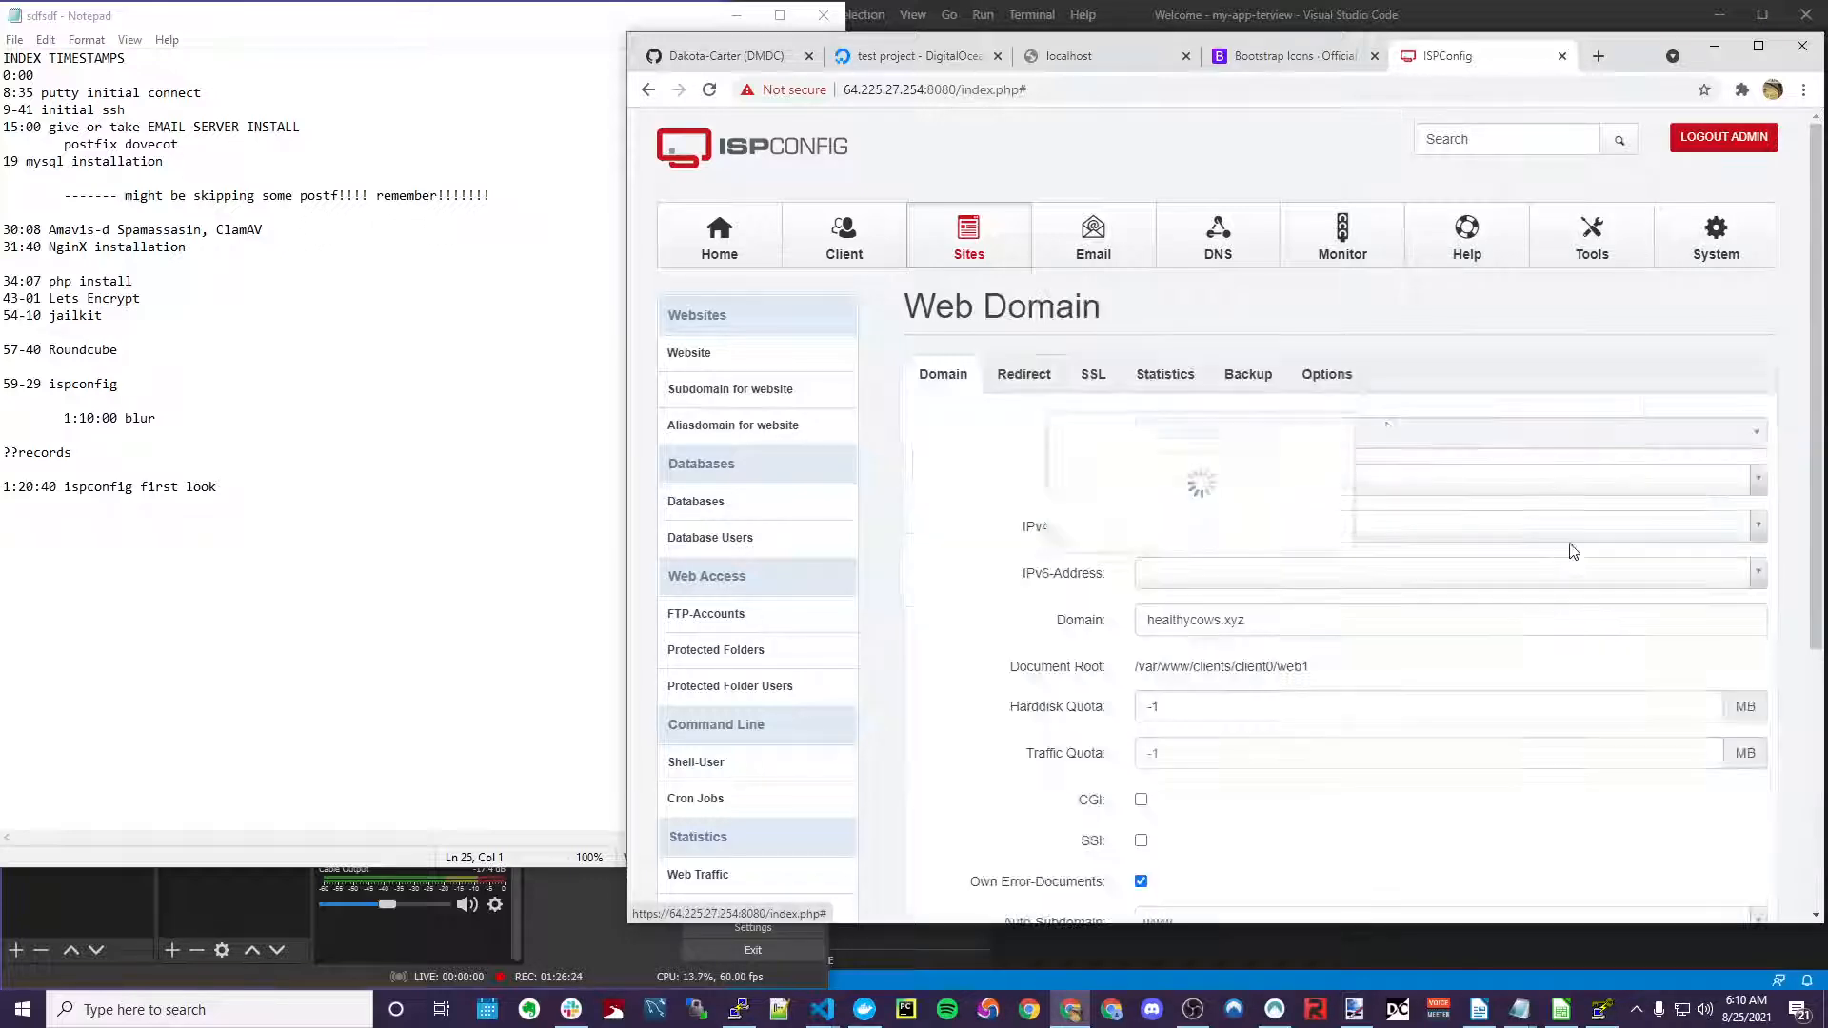
scroll(1066, 583, down, 5)
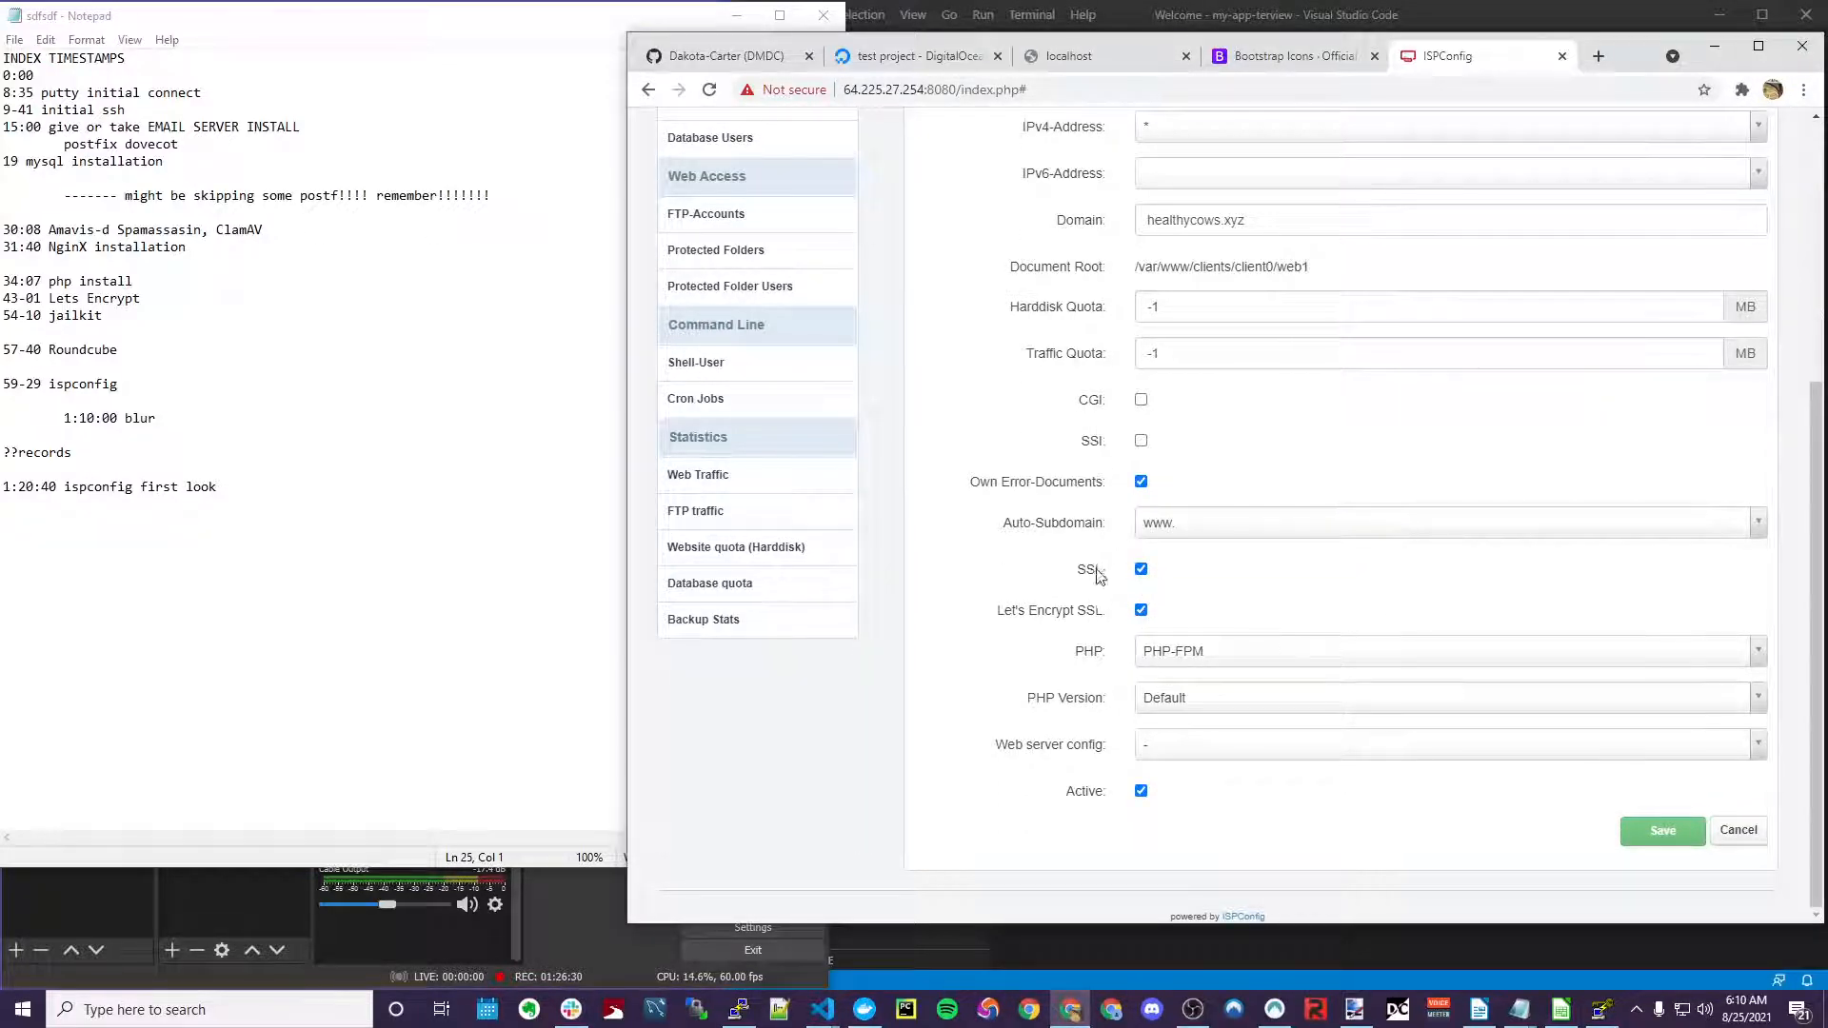
scroll(1099, 610, up, 5)
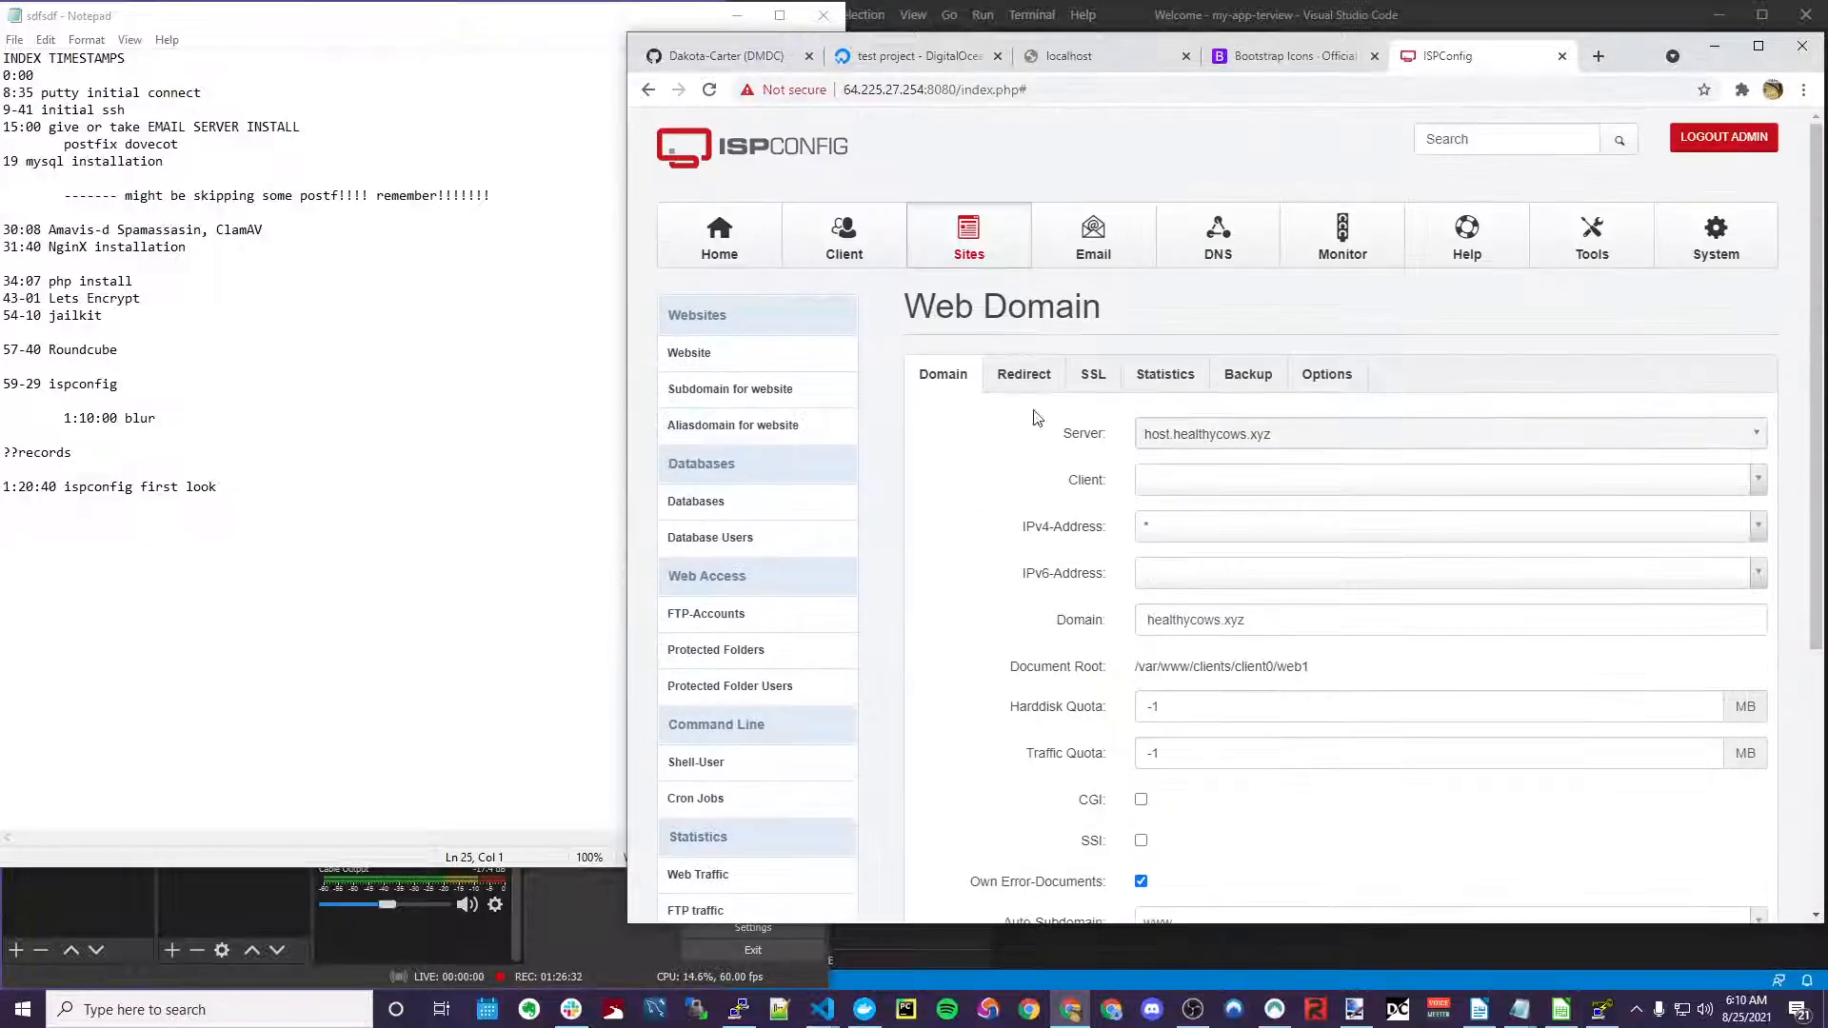
click(1033, 375)
scroll(1095, 524, down, 1)
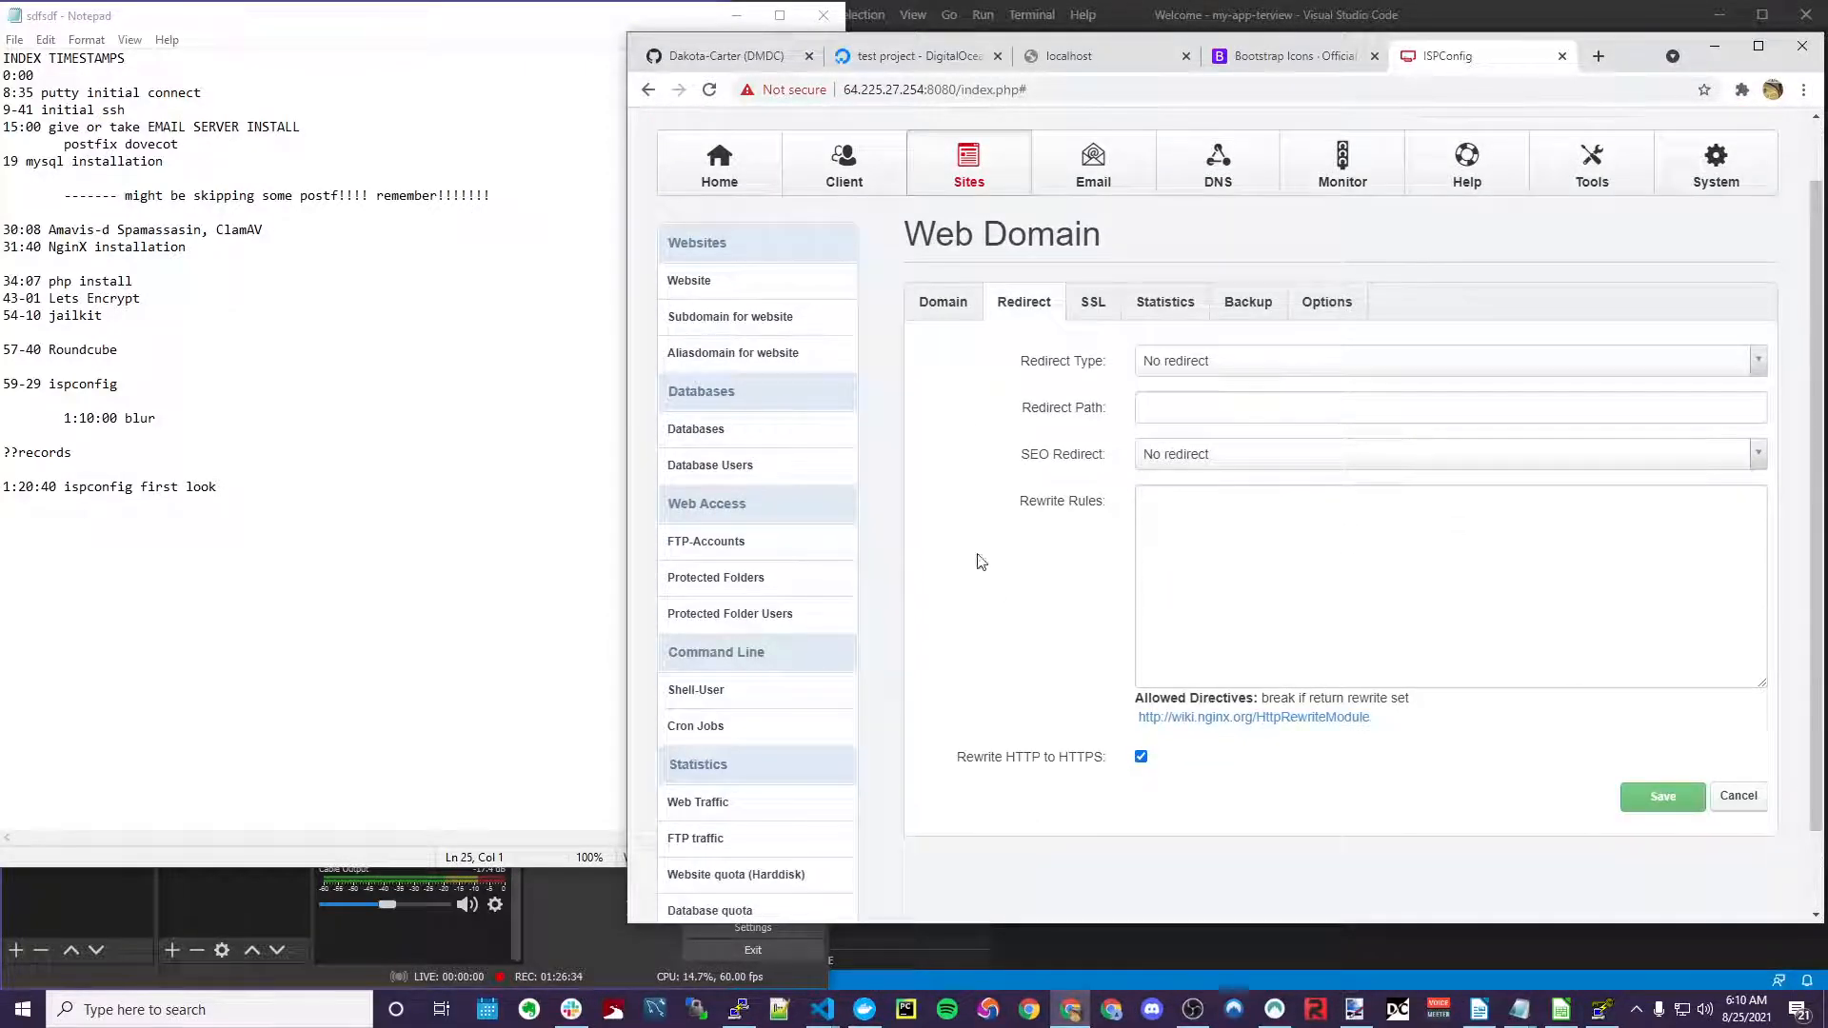
scroll(981, 562, up, 1)
click(1019, 243)
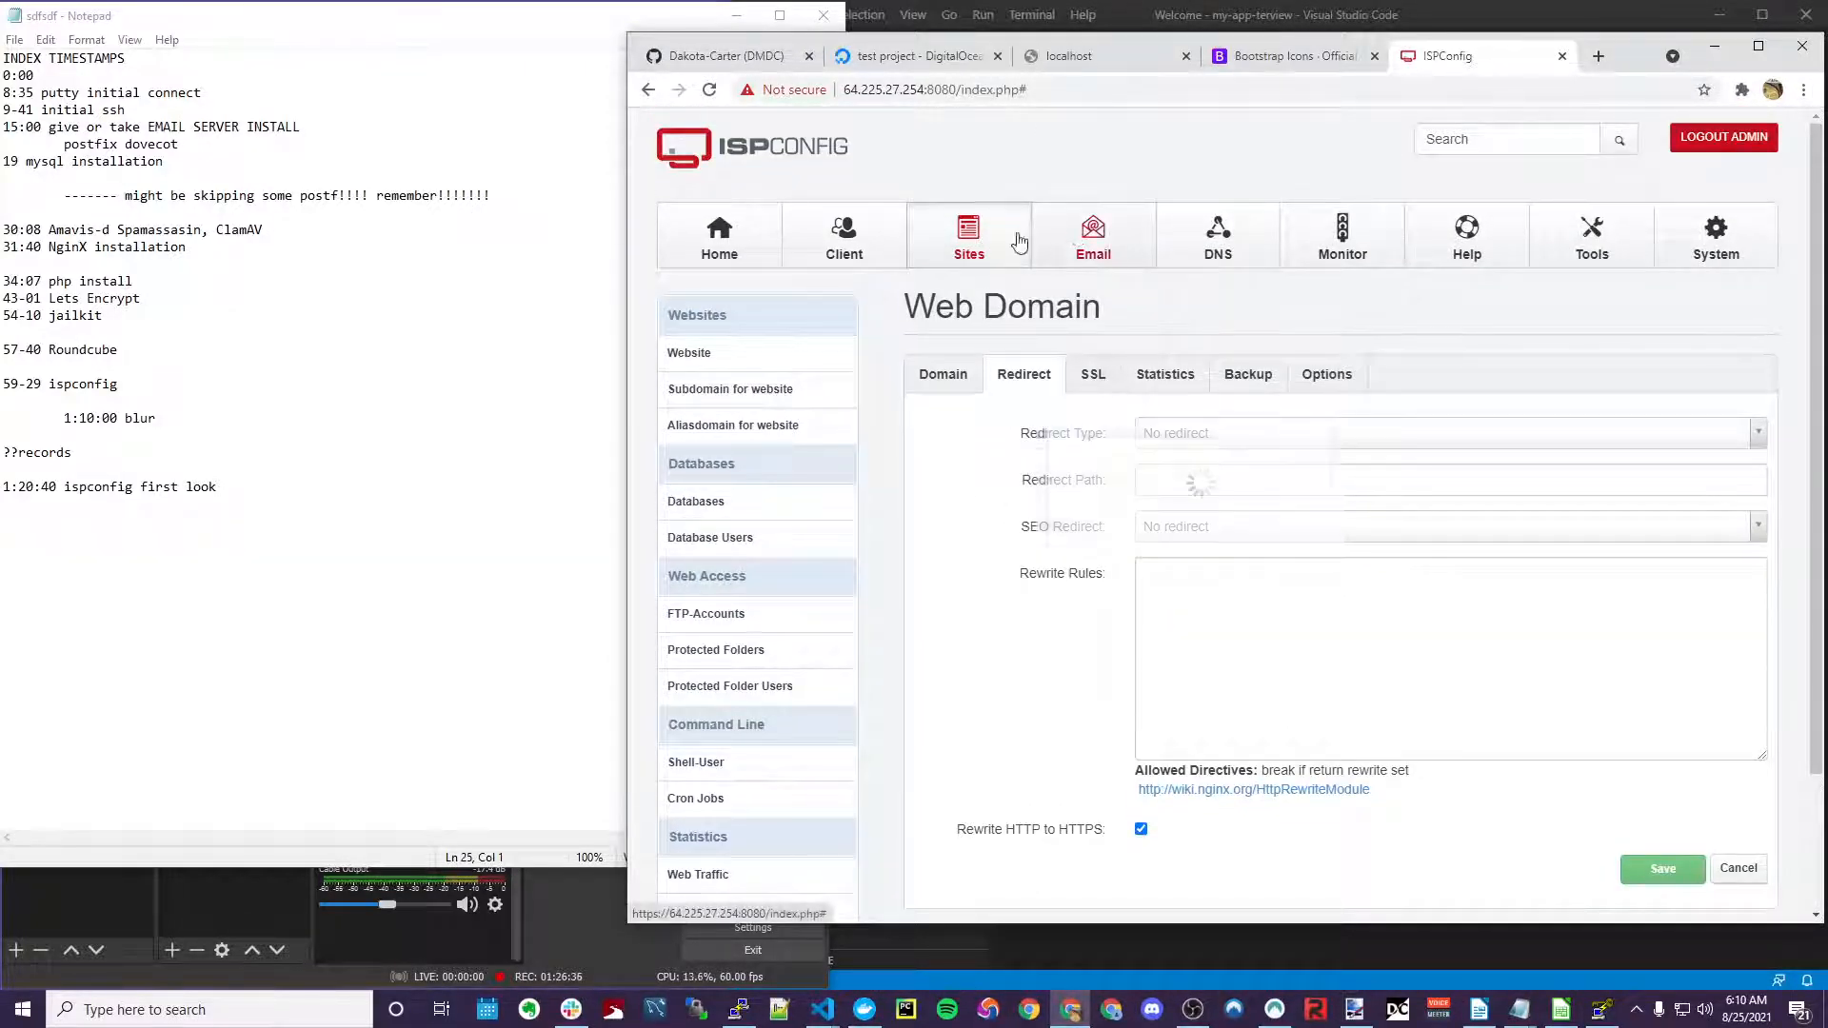
click(986, 245)
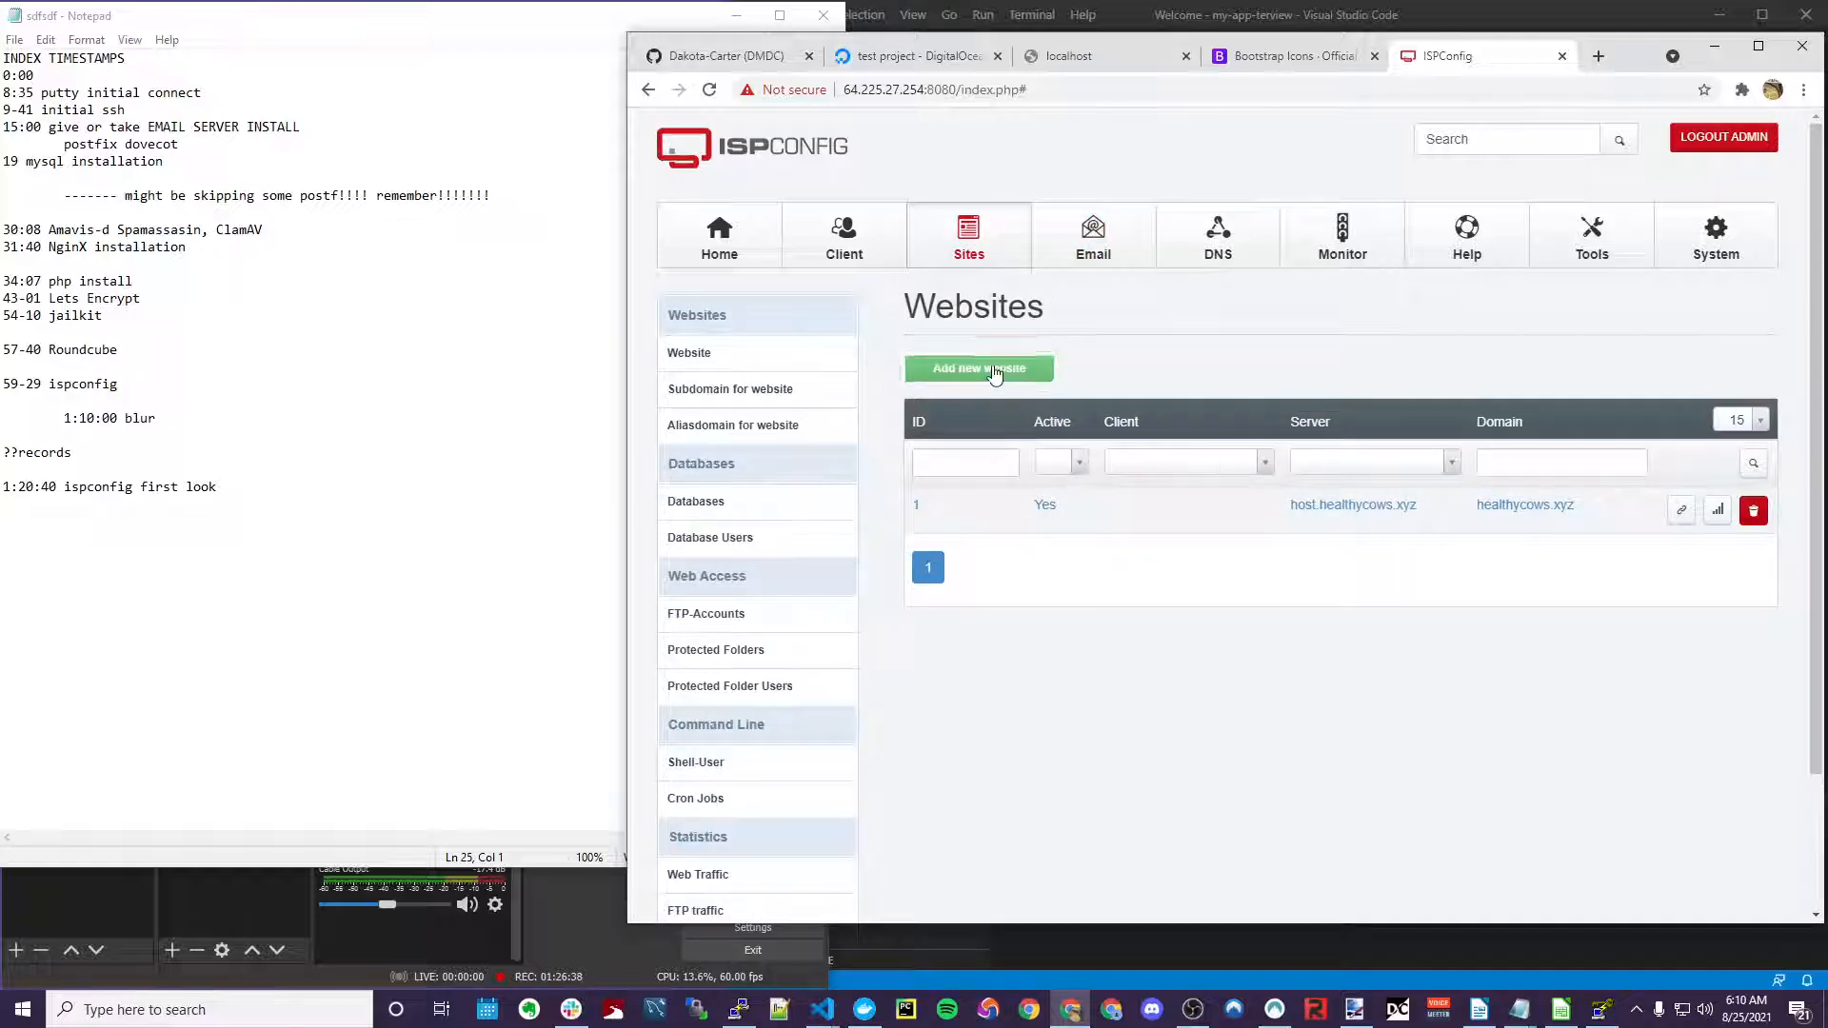
Start a new website with the domain mta-sts.healthycows.xyz
click(995, 374)
scroll(1195, 539, down, 1)
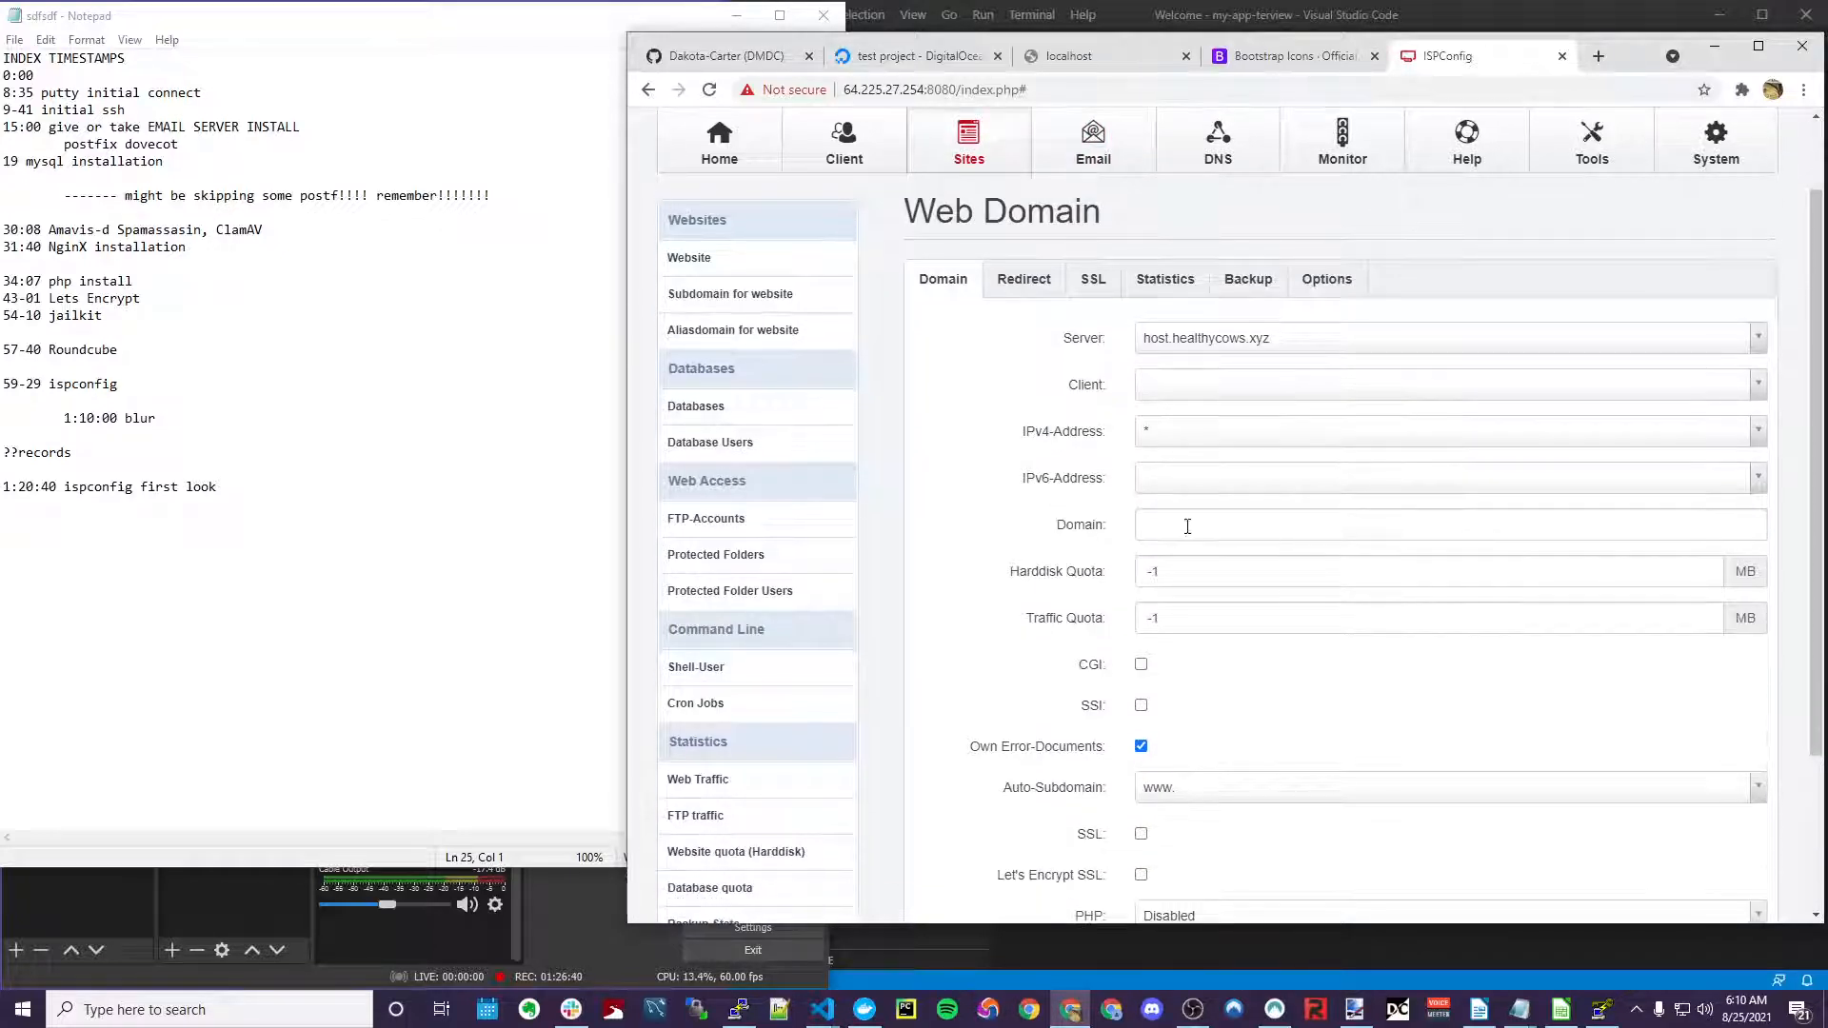
click(1196, 522)
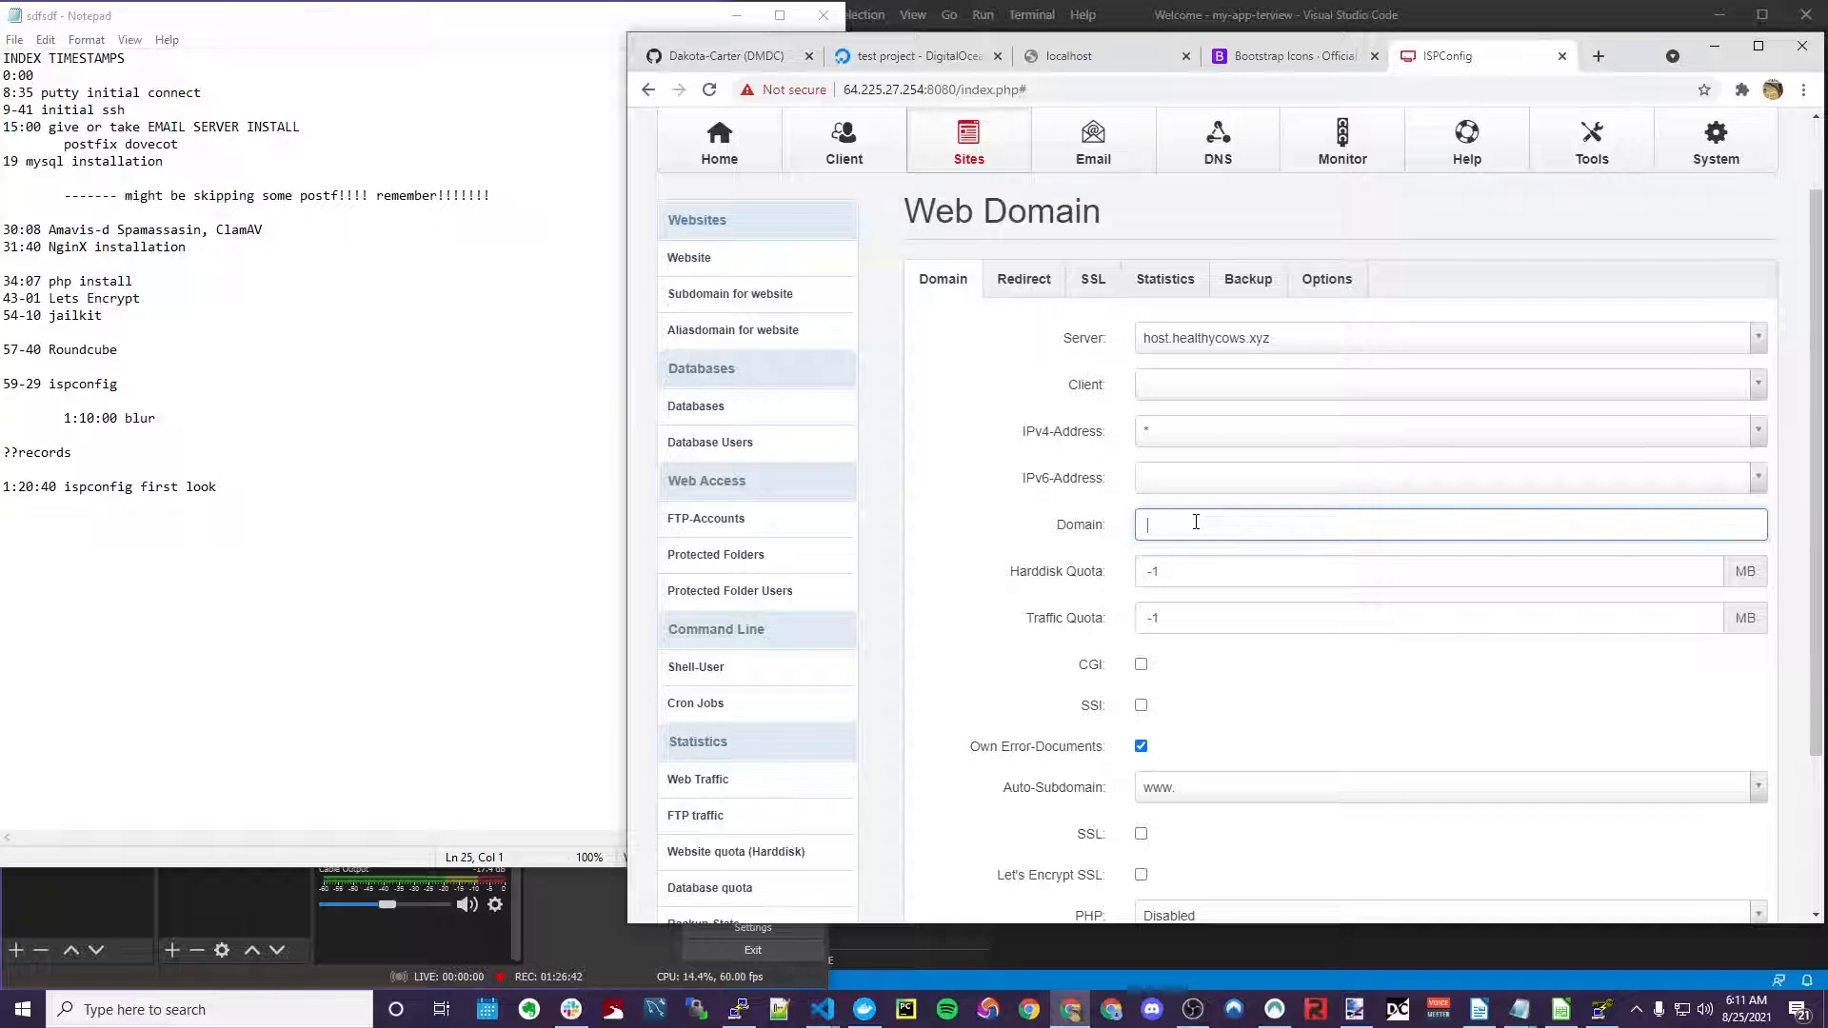
text(mta-sts.healthycows)
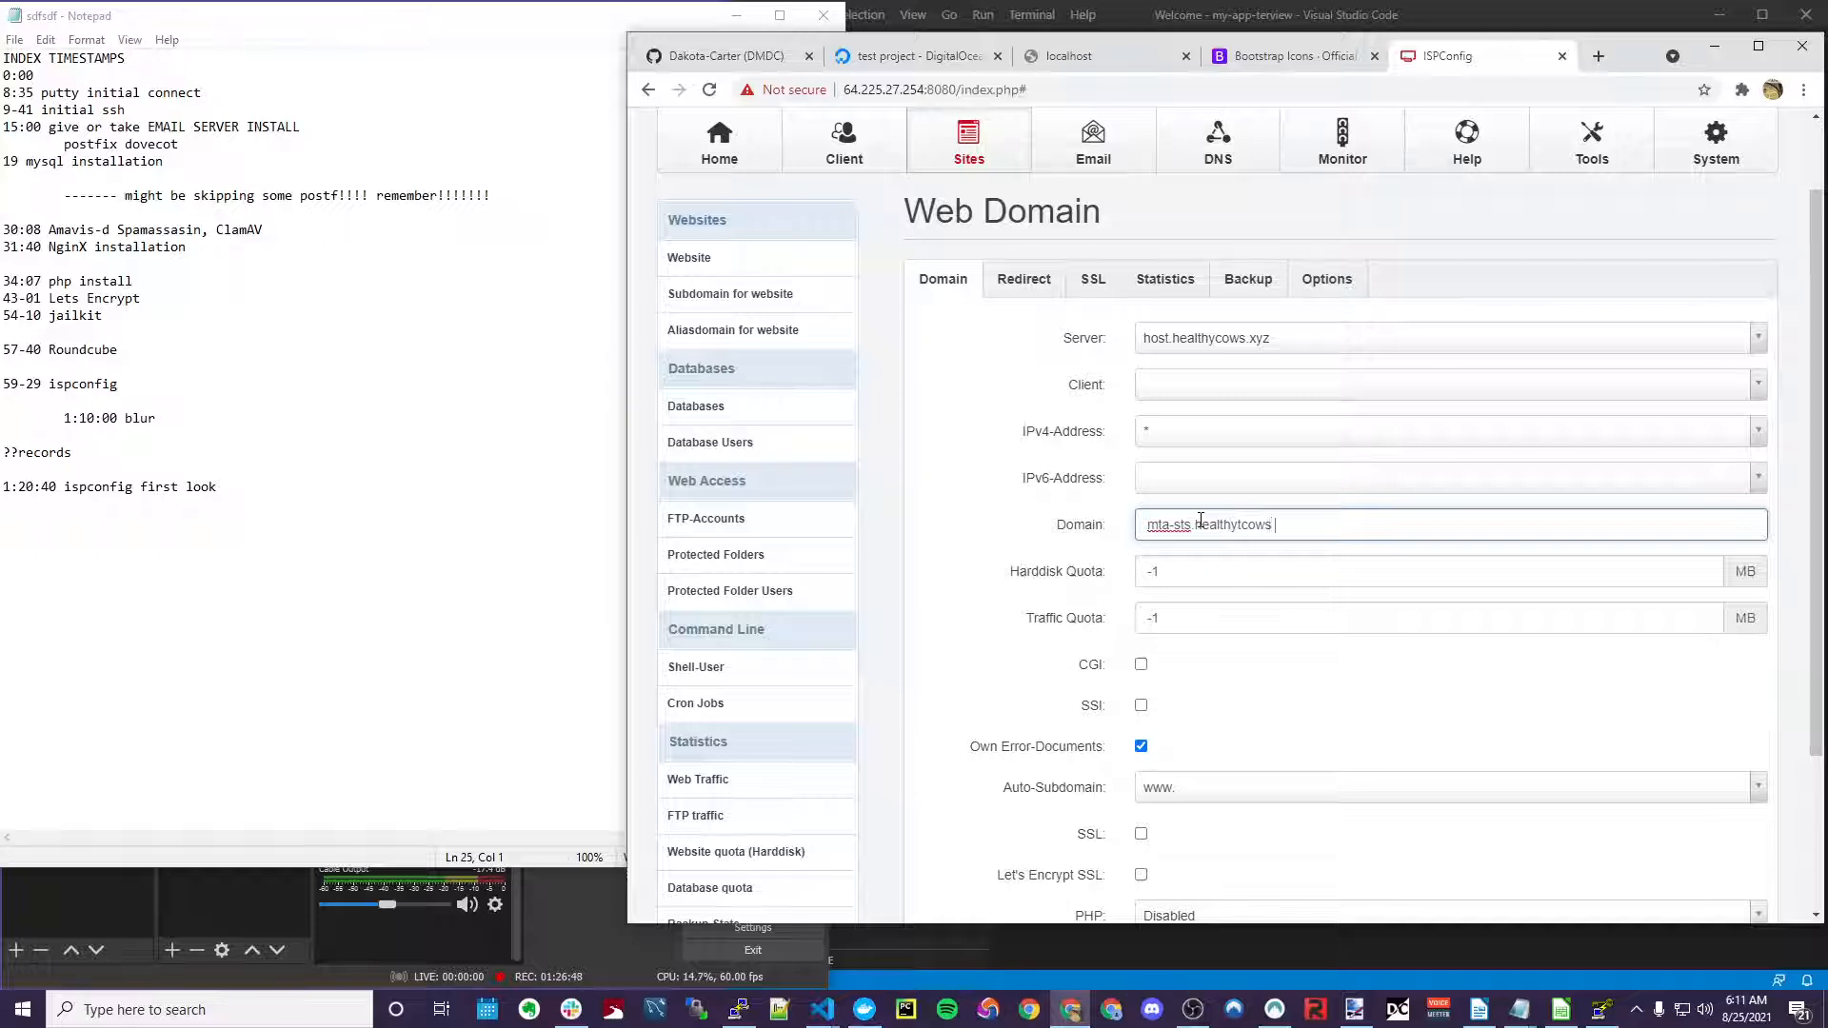
text(.xyz)
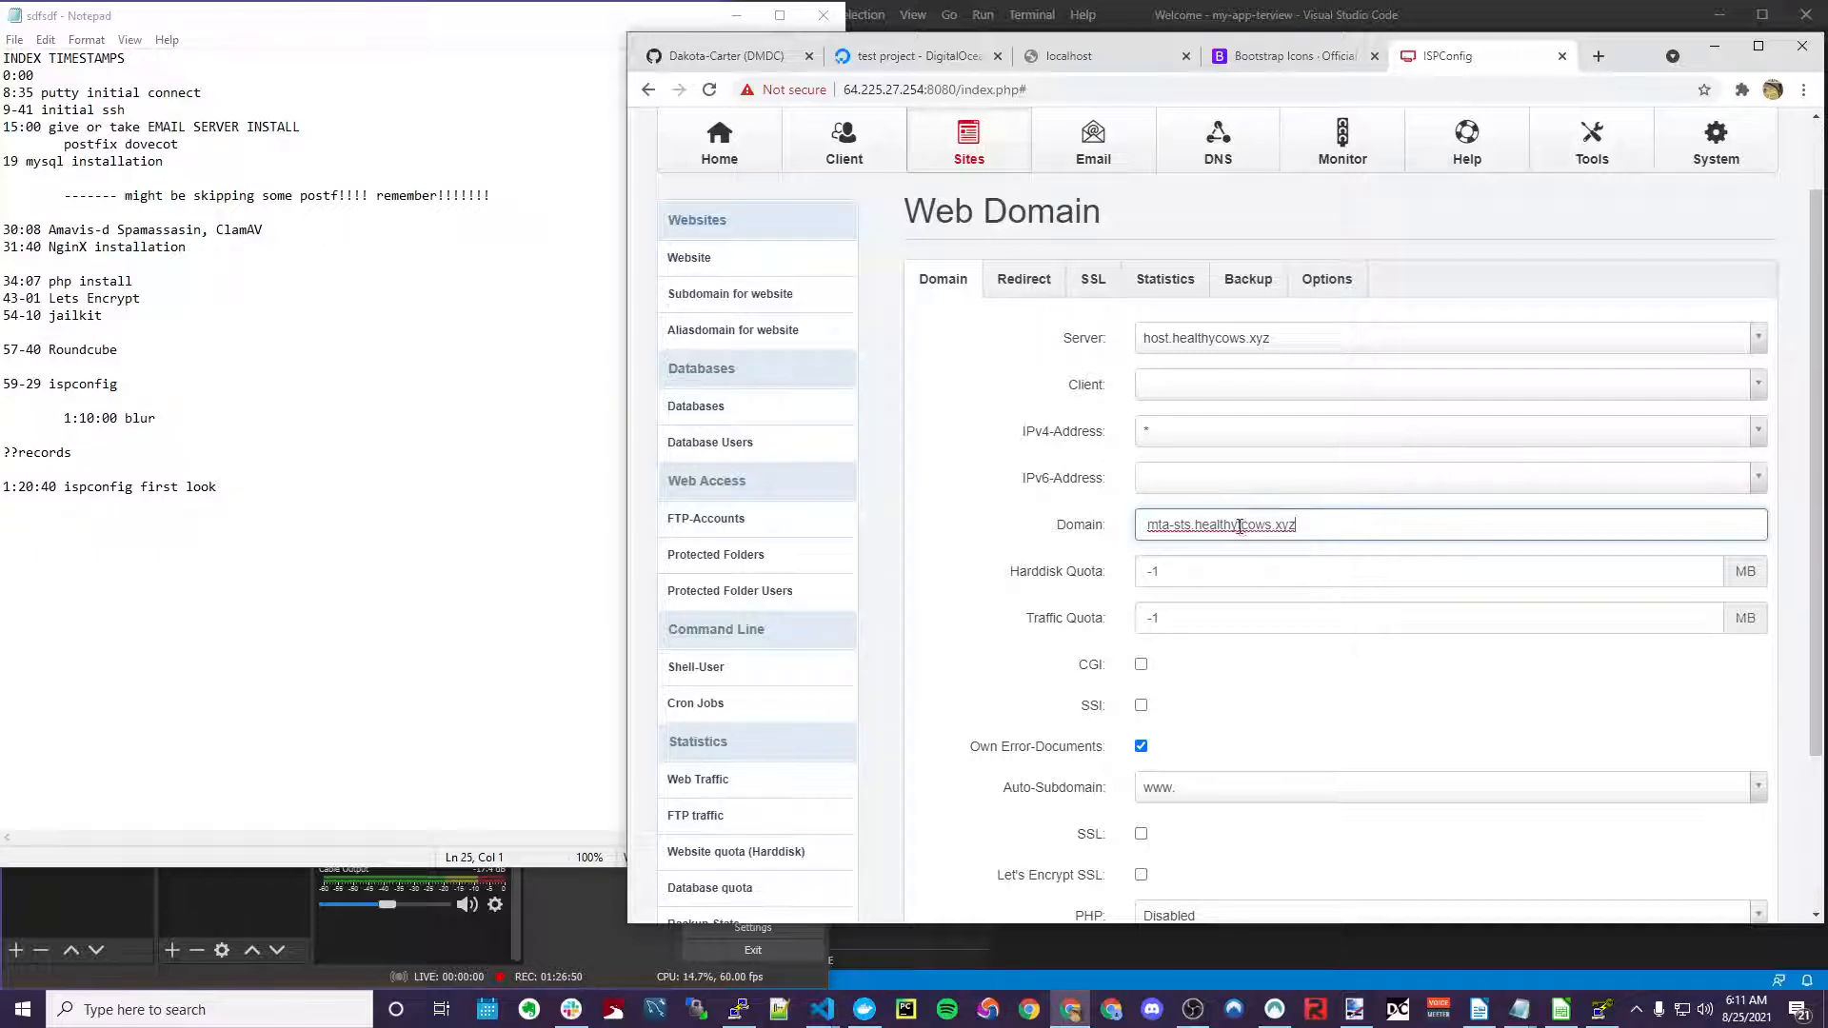
Point out the mta-sts prefix in the entered domain name
click(1243, 524)
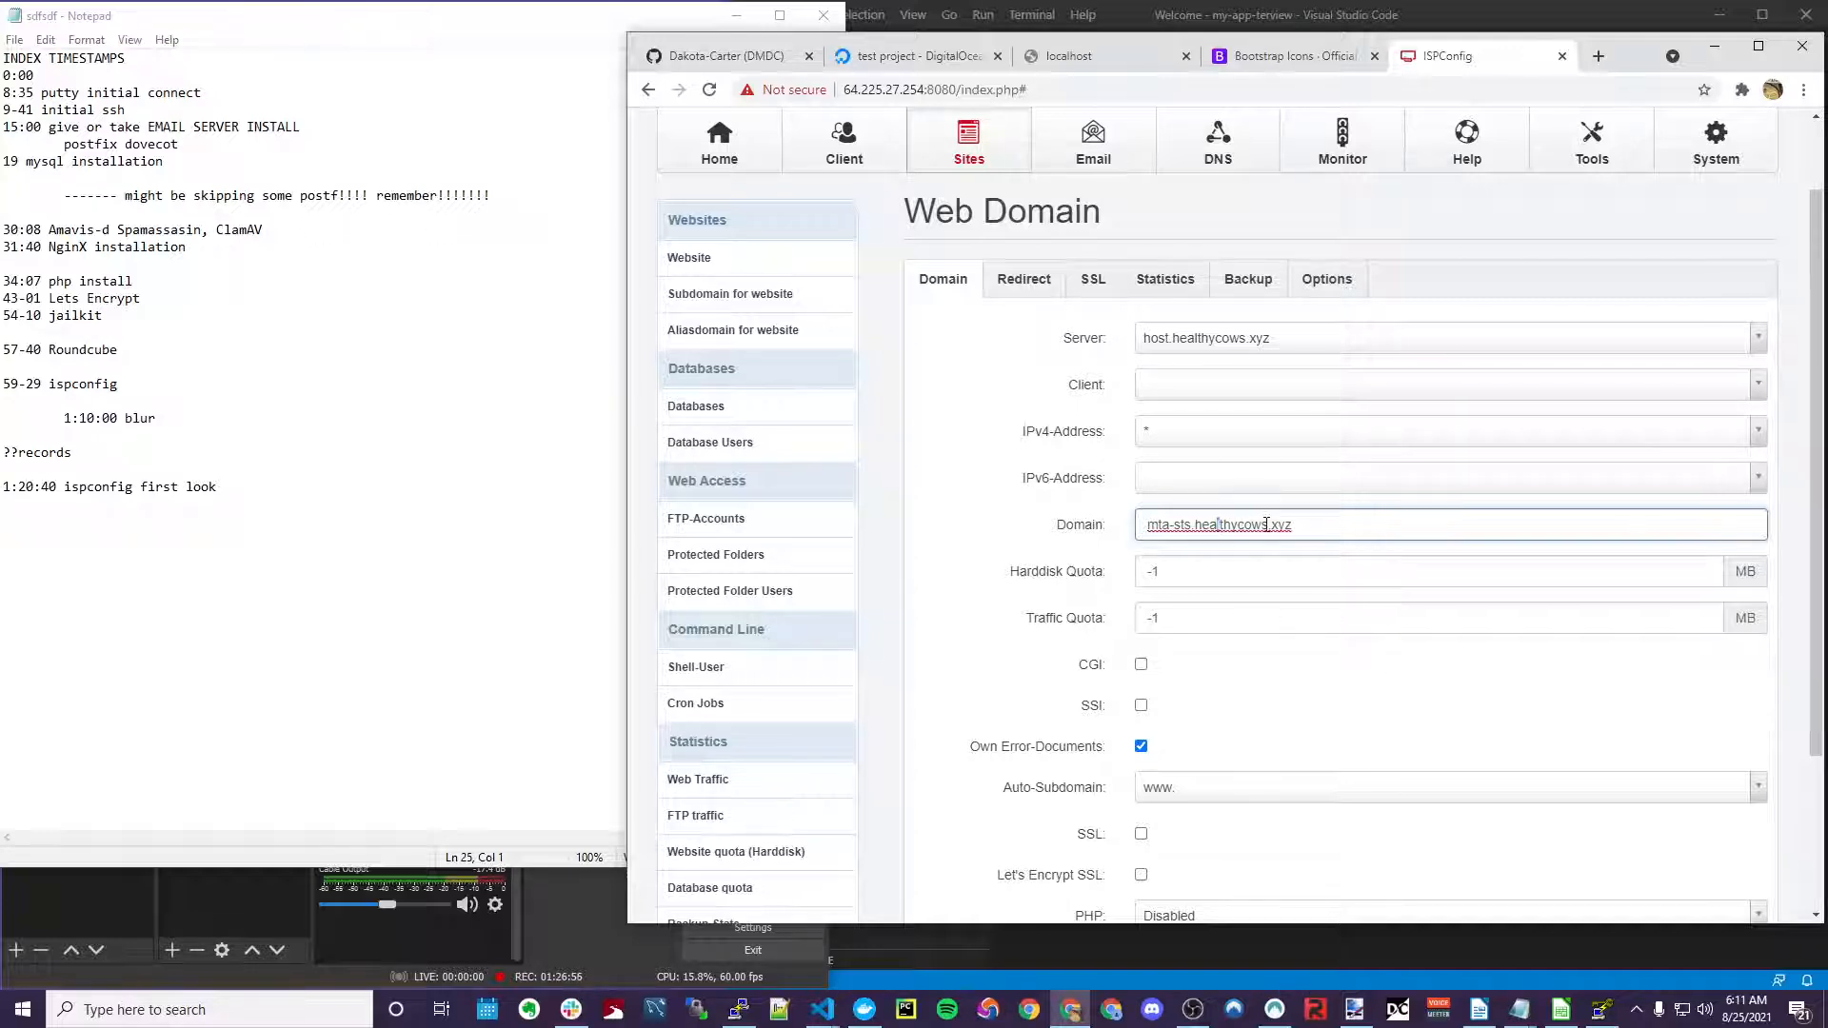
drag(1174, 524, 1445, 525)
click(1222, 526)
drag(1193, 525, 1150, 524)
click(1179, 524)
click(1183, 525)
click(1191, 524)
click(1178, 525)
click(1191, 525)
scroll(1076, 481, down, 2)
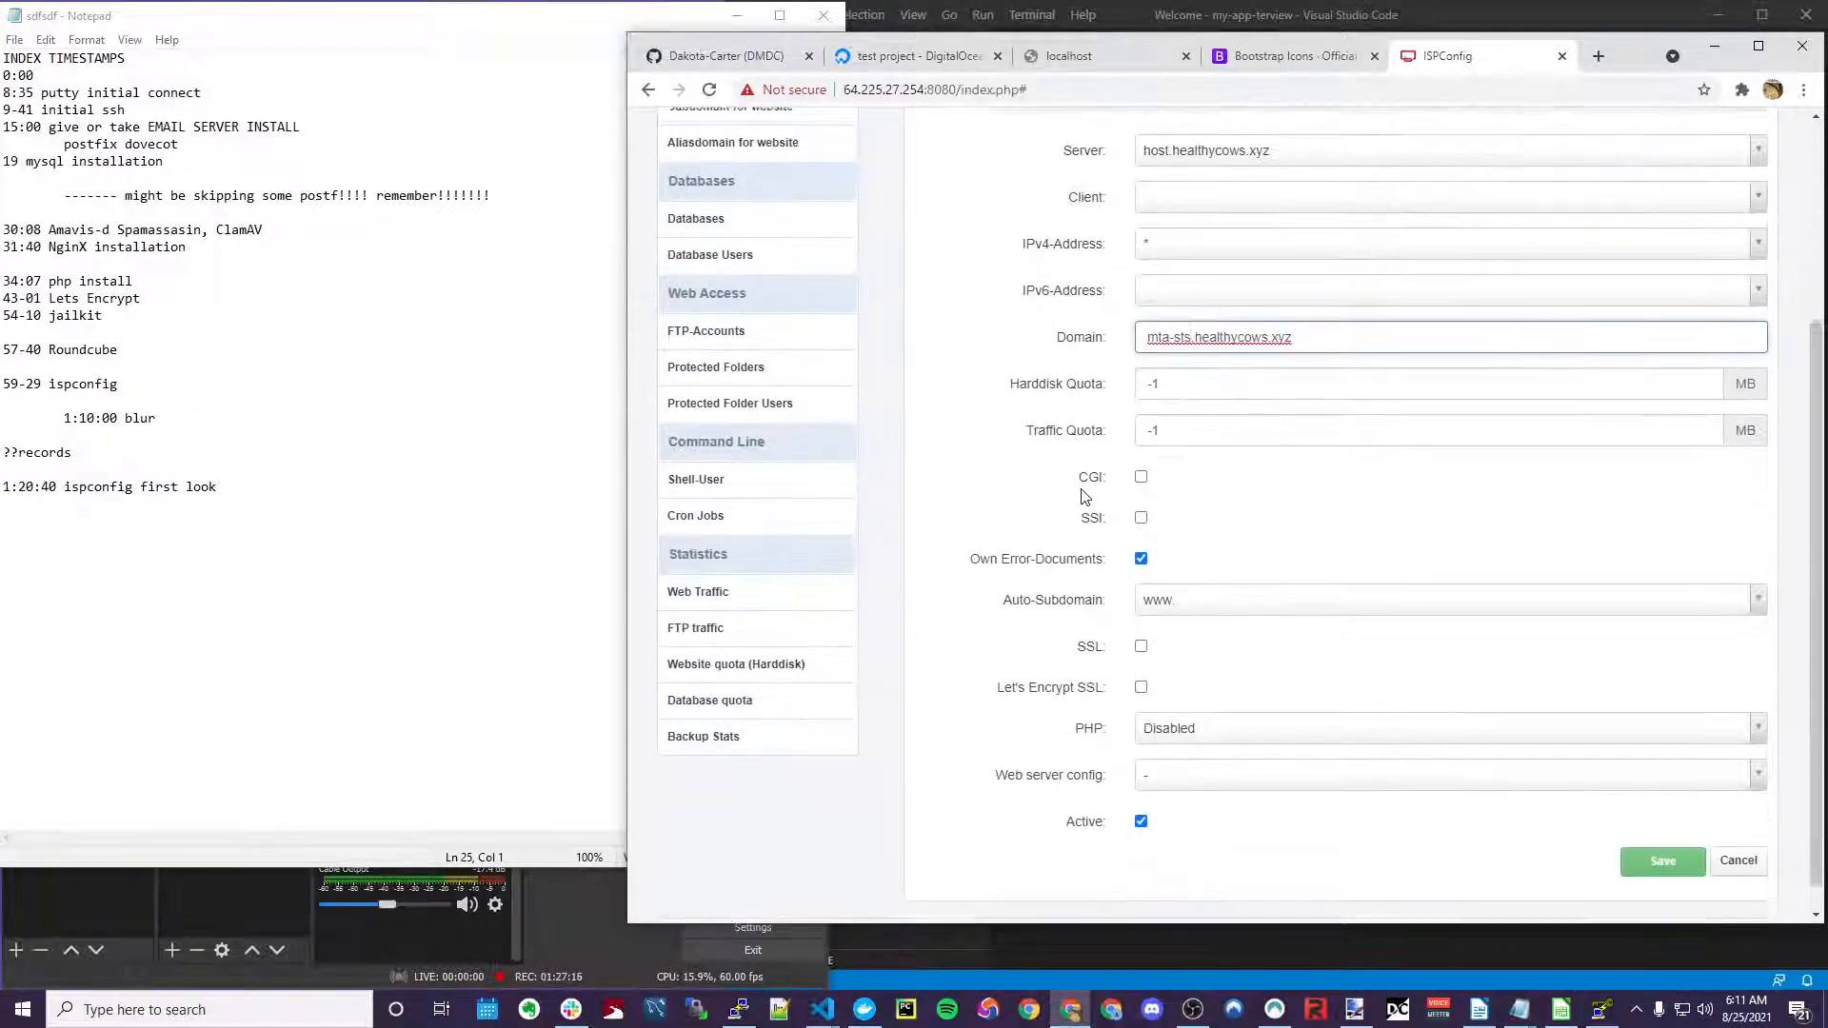
scroll(1082, 495, up, 2)
drag(1148, 525, 1209, 522)
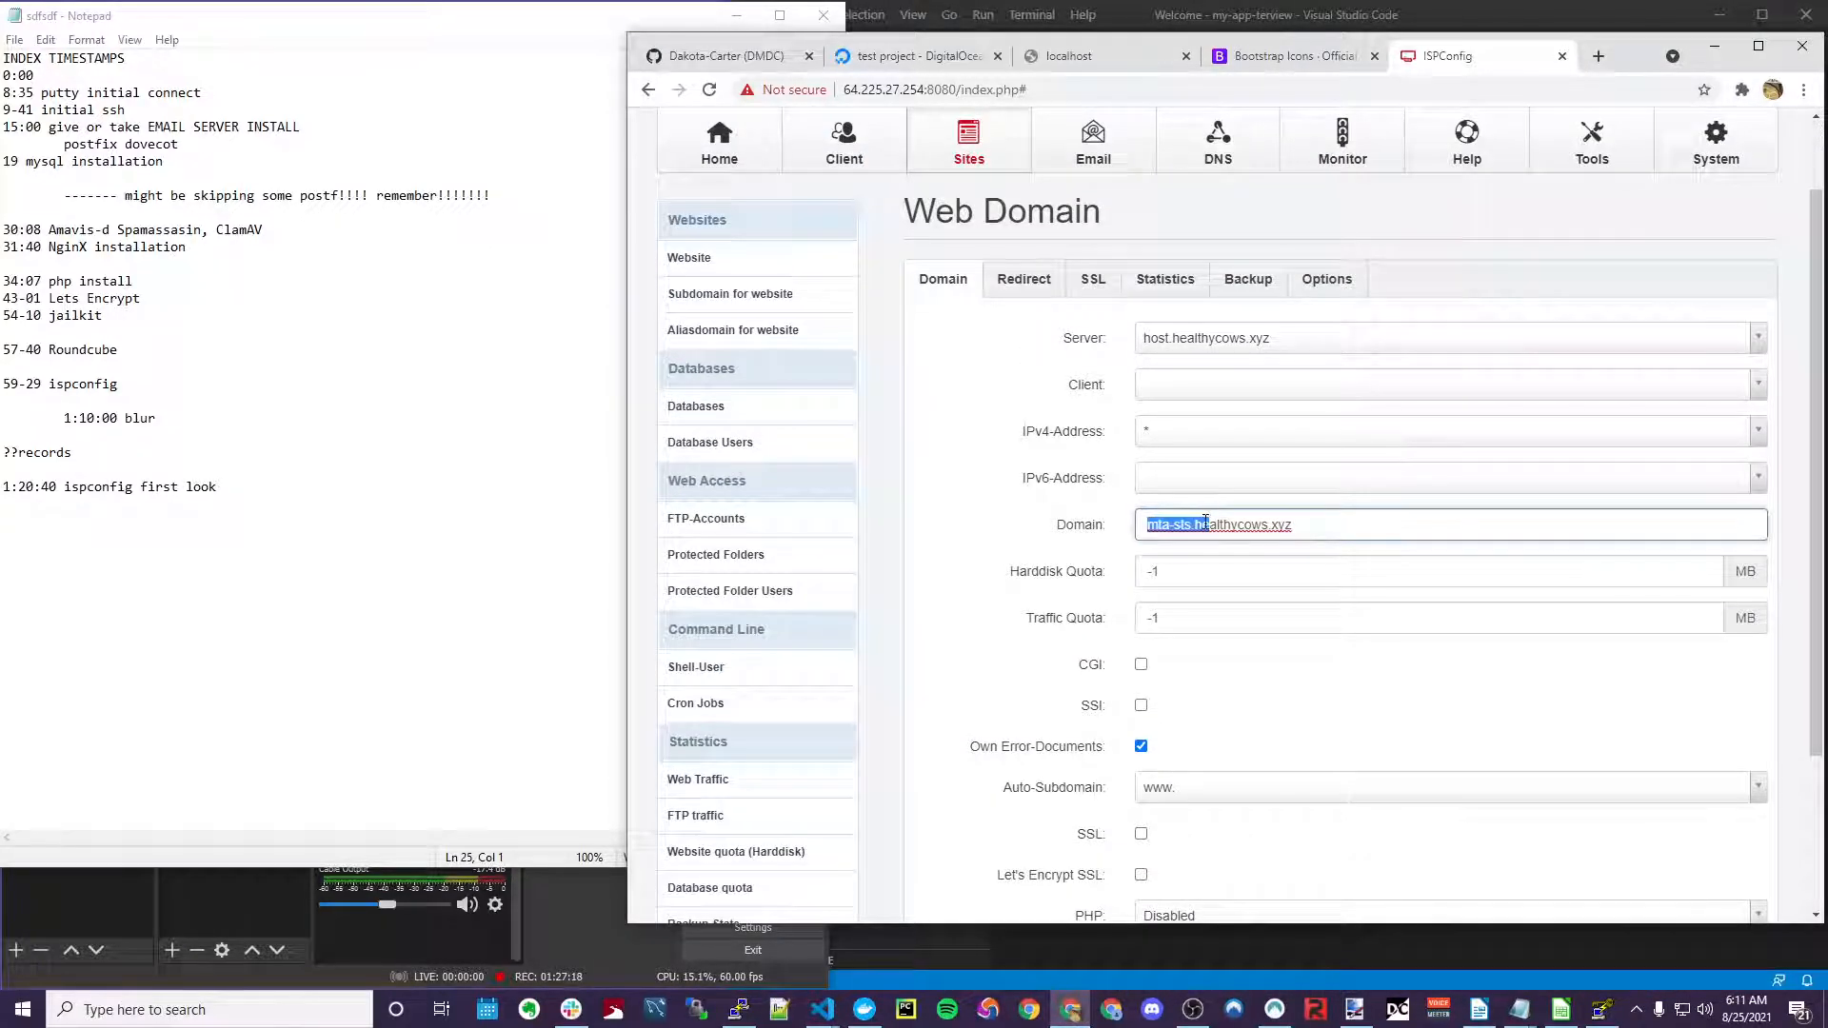
scroll(1098, 528, down, 3)
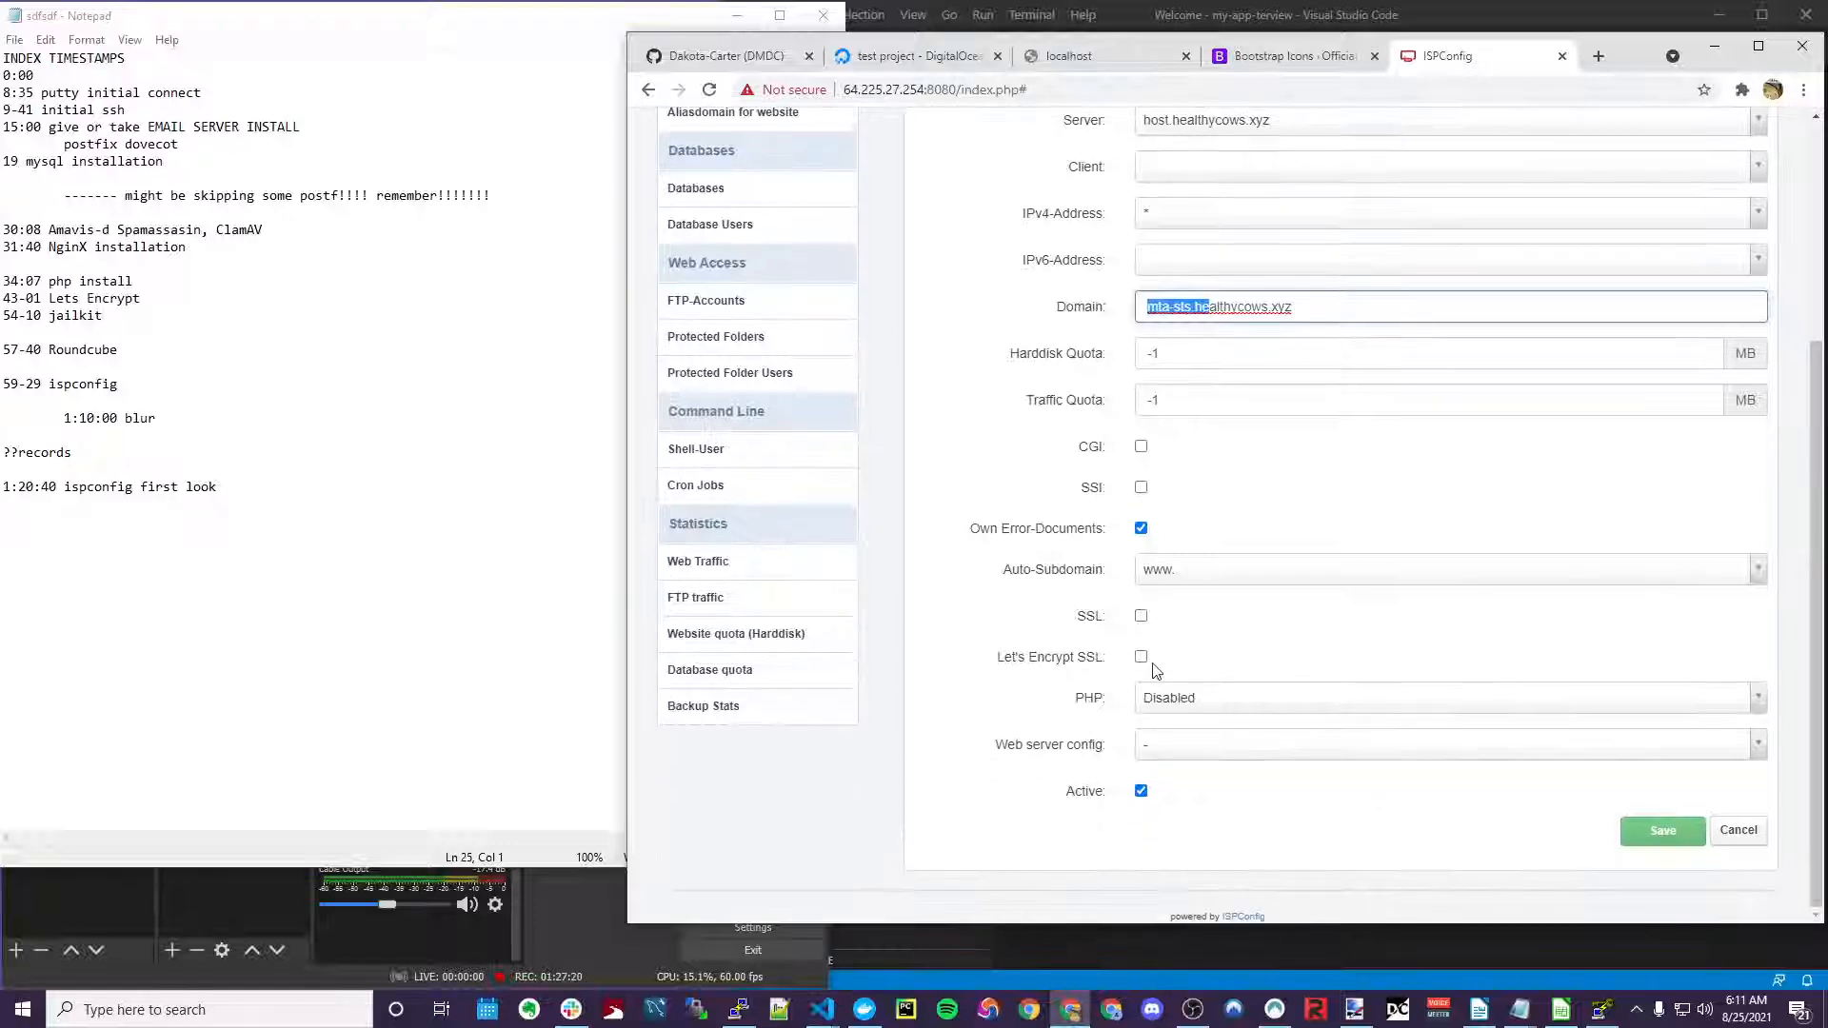
Enable SSL and Let's Encrypt SSL for mta-sts.healthycows.xyz and save it
click(1142, 617)
click(1142, 657)
click(1662, 831)
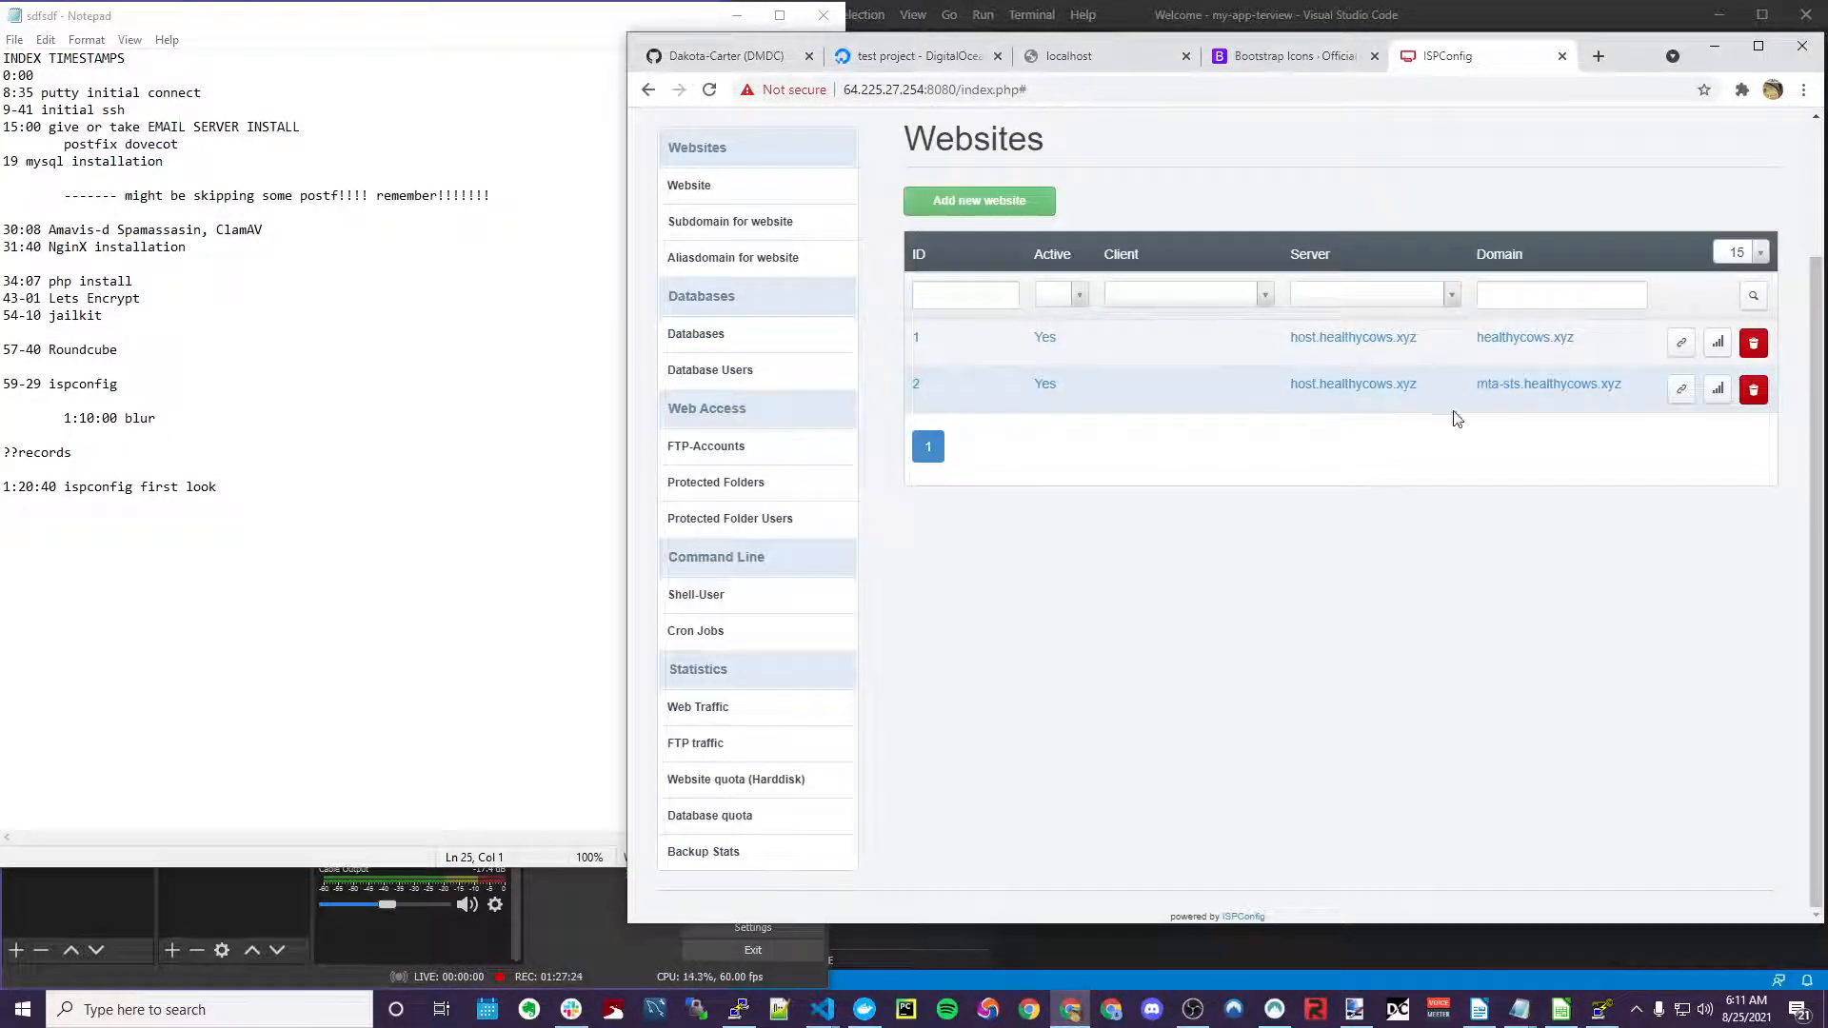
click(1376, 386)
Enable Rewrite HTTP to HTTPS for mta-sts.healthycows.xyz and save
click(1020, 393)
scroll(1020, 395, down, 2)
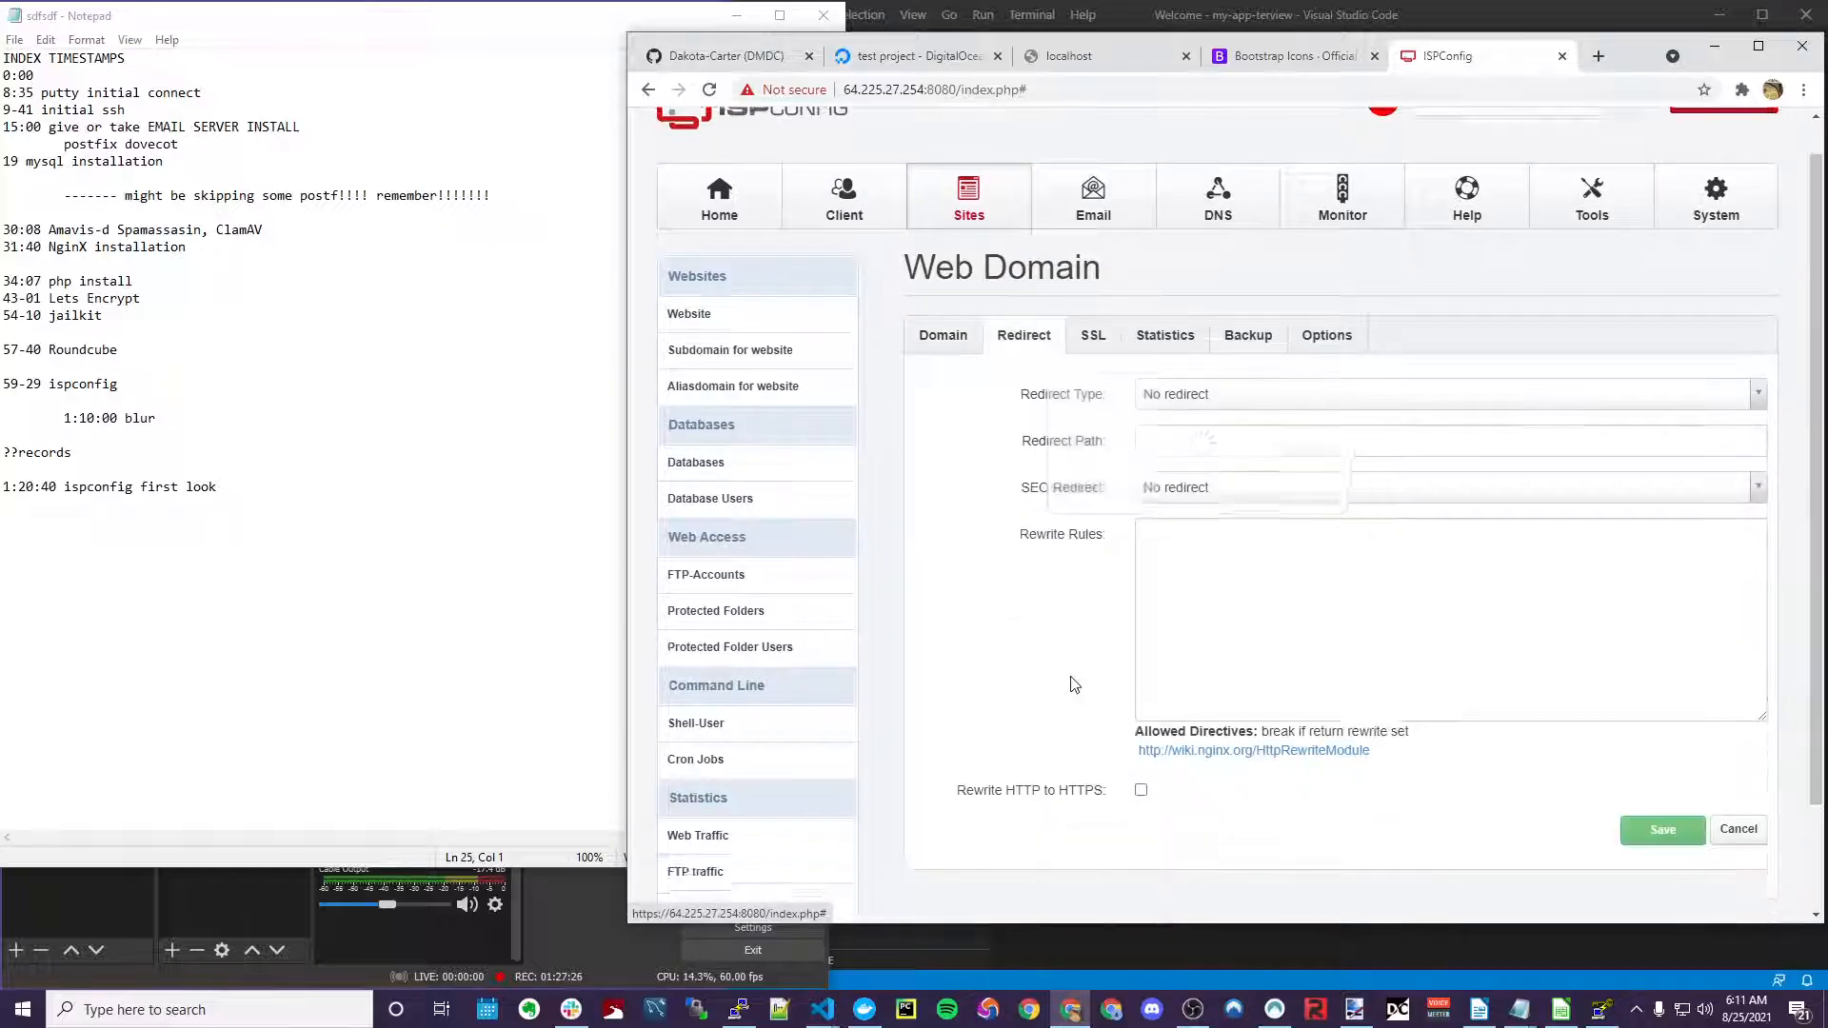
click(1141, 662)
click(1662, 701)
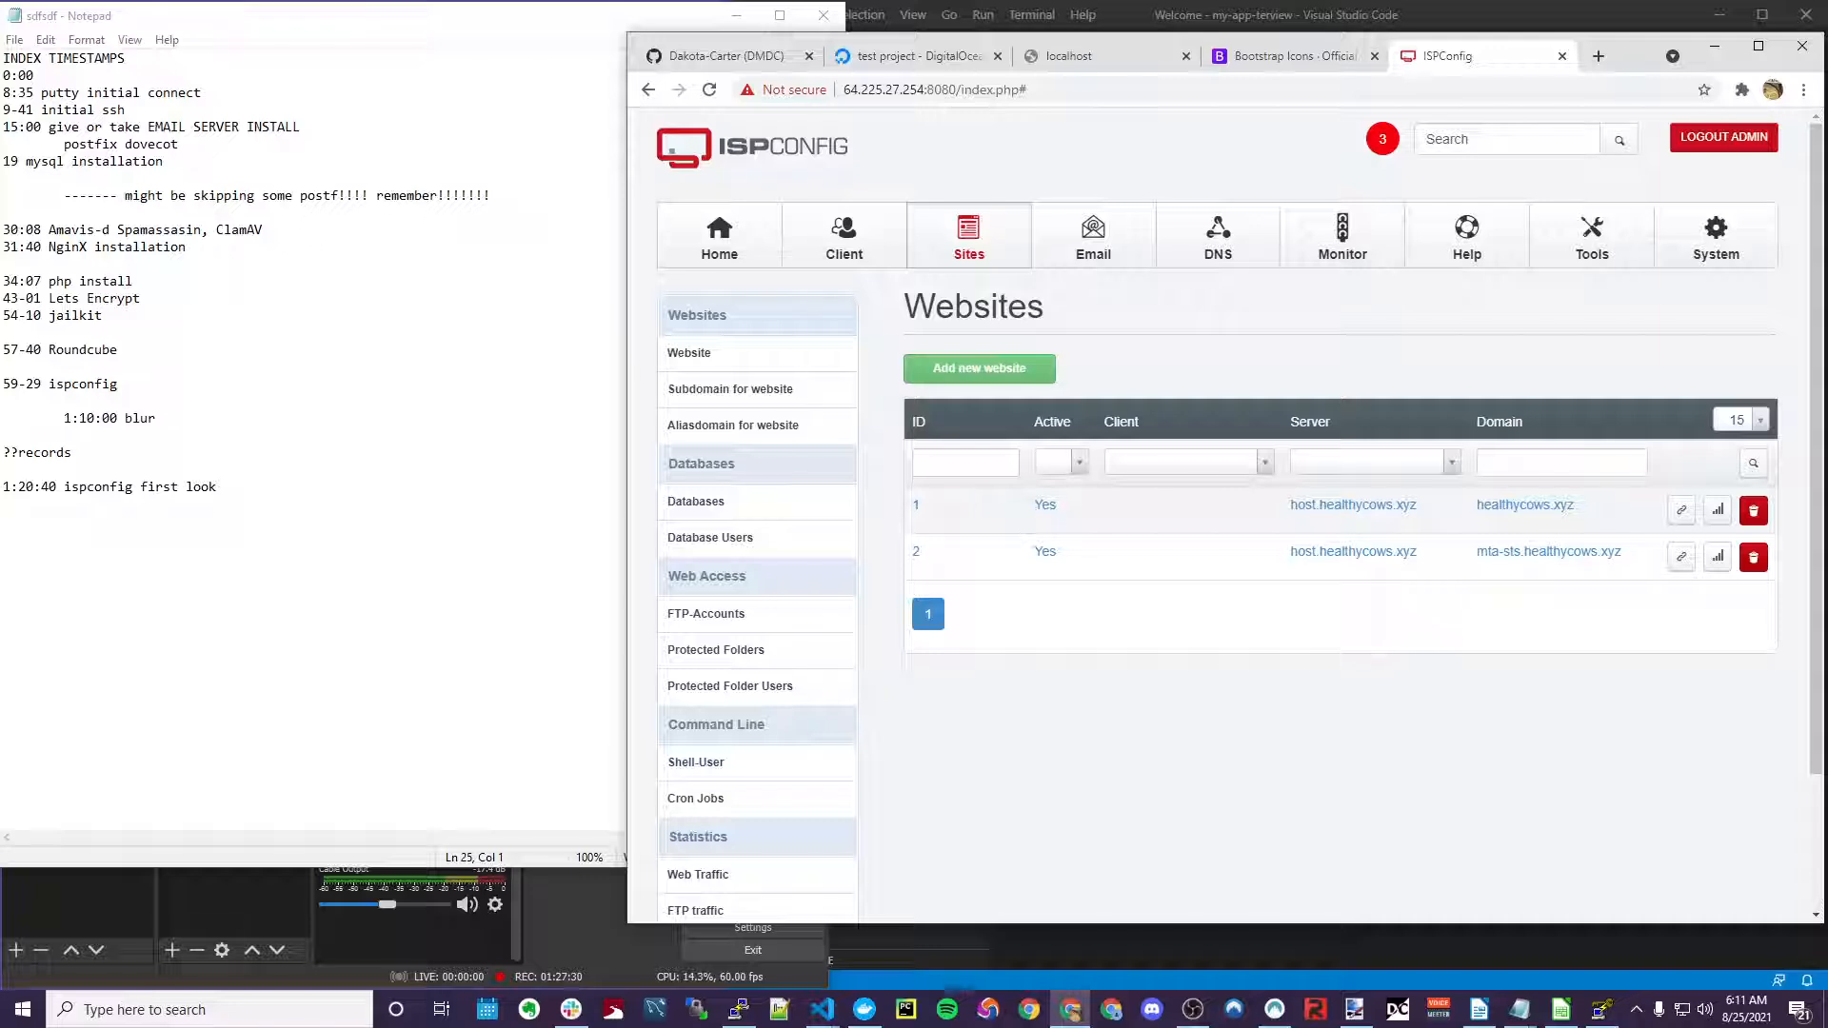
Paste the MTA-STS location block from the notes into the site's nginx Directives
click(239, 490)
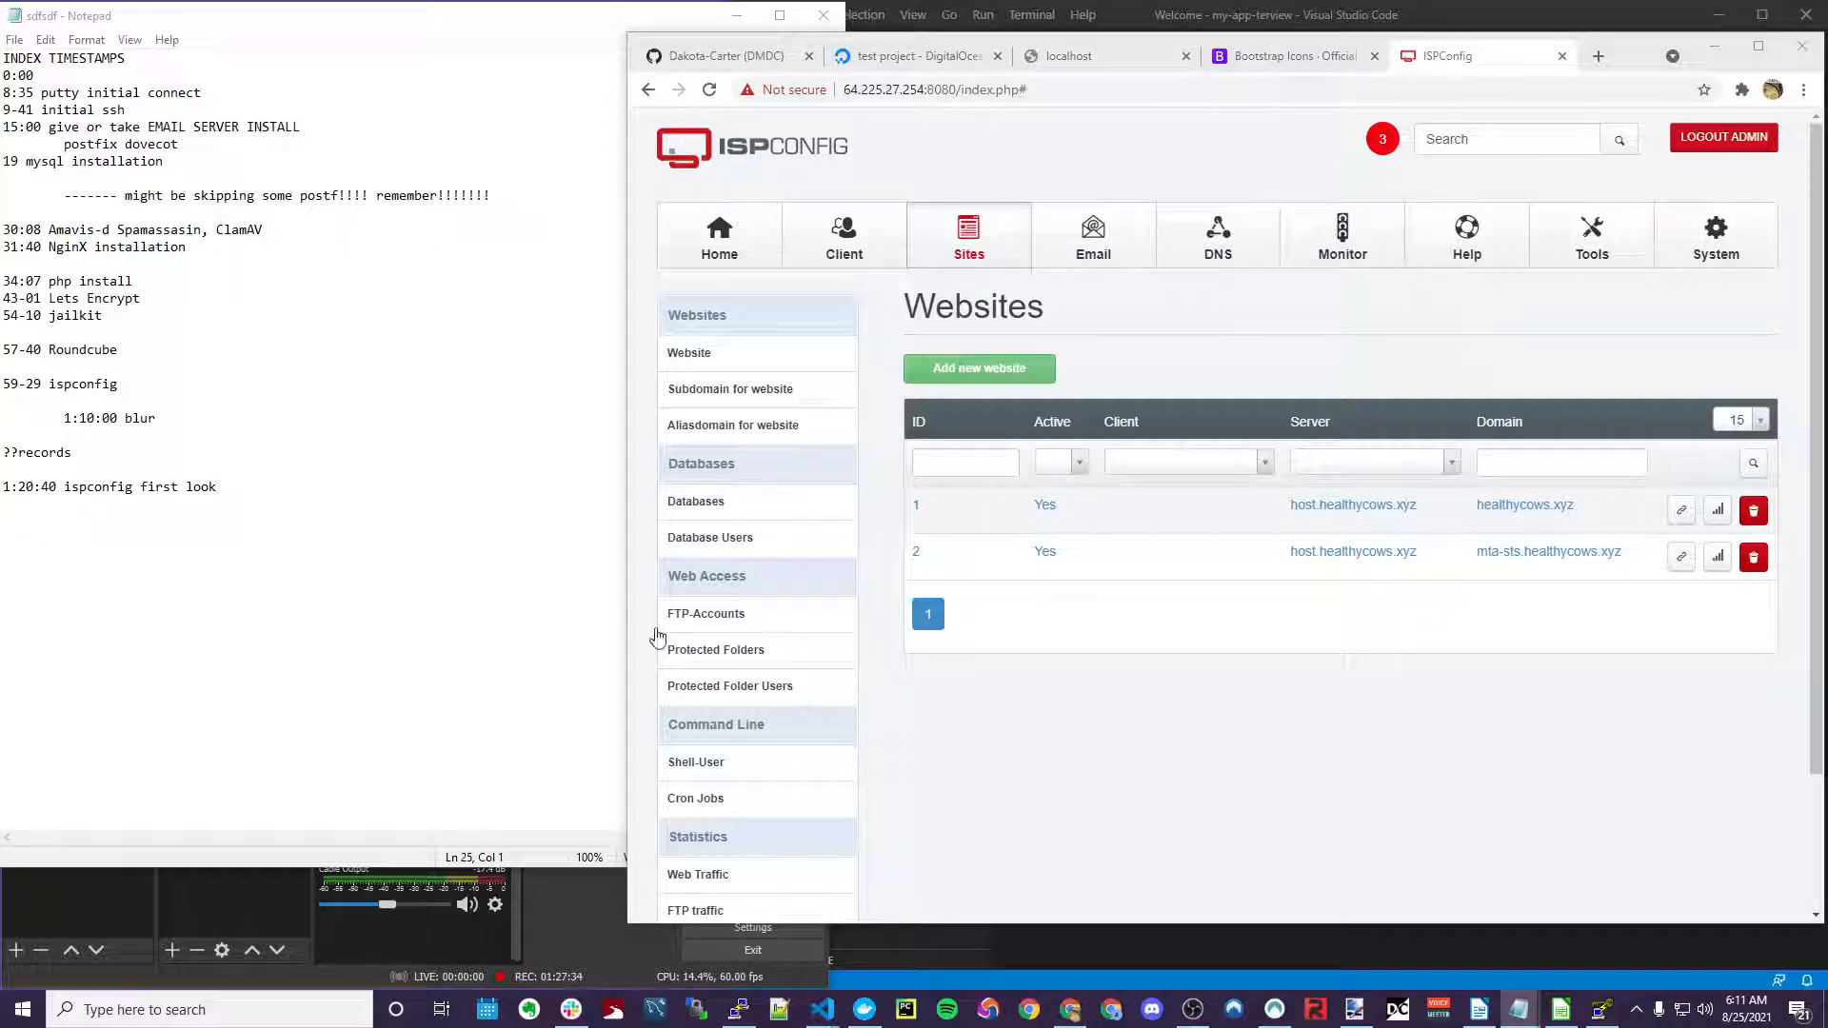
click(1338, 743)
click(1548, 553)
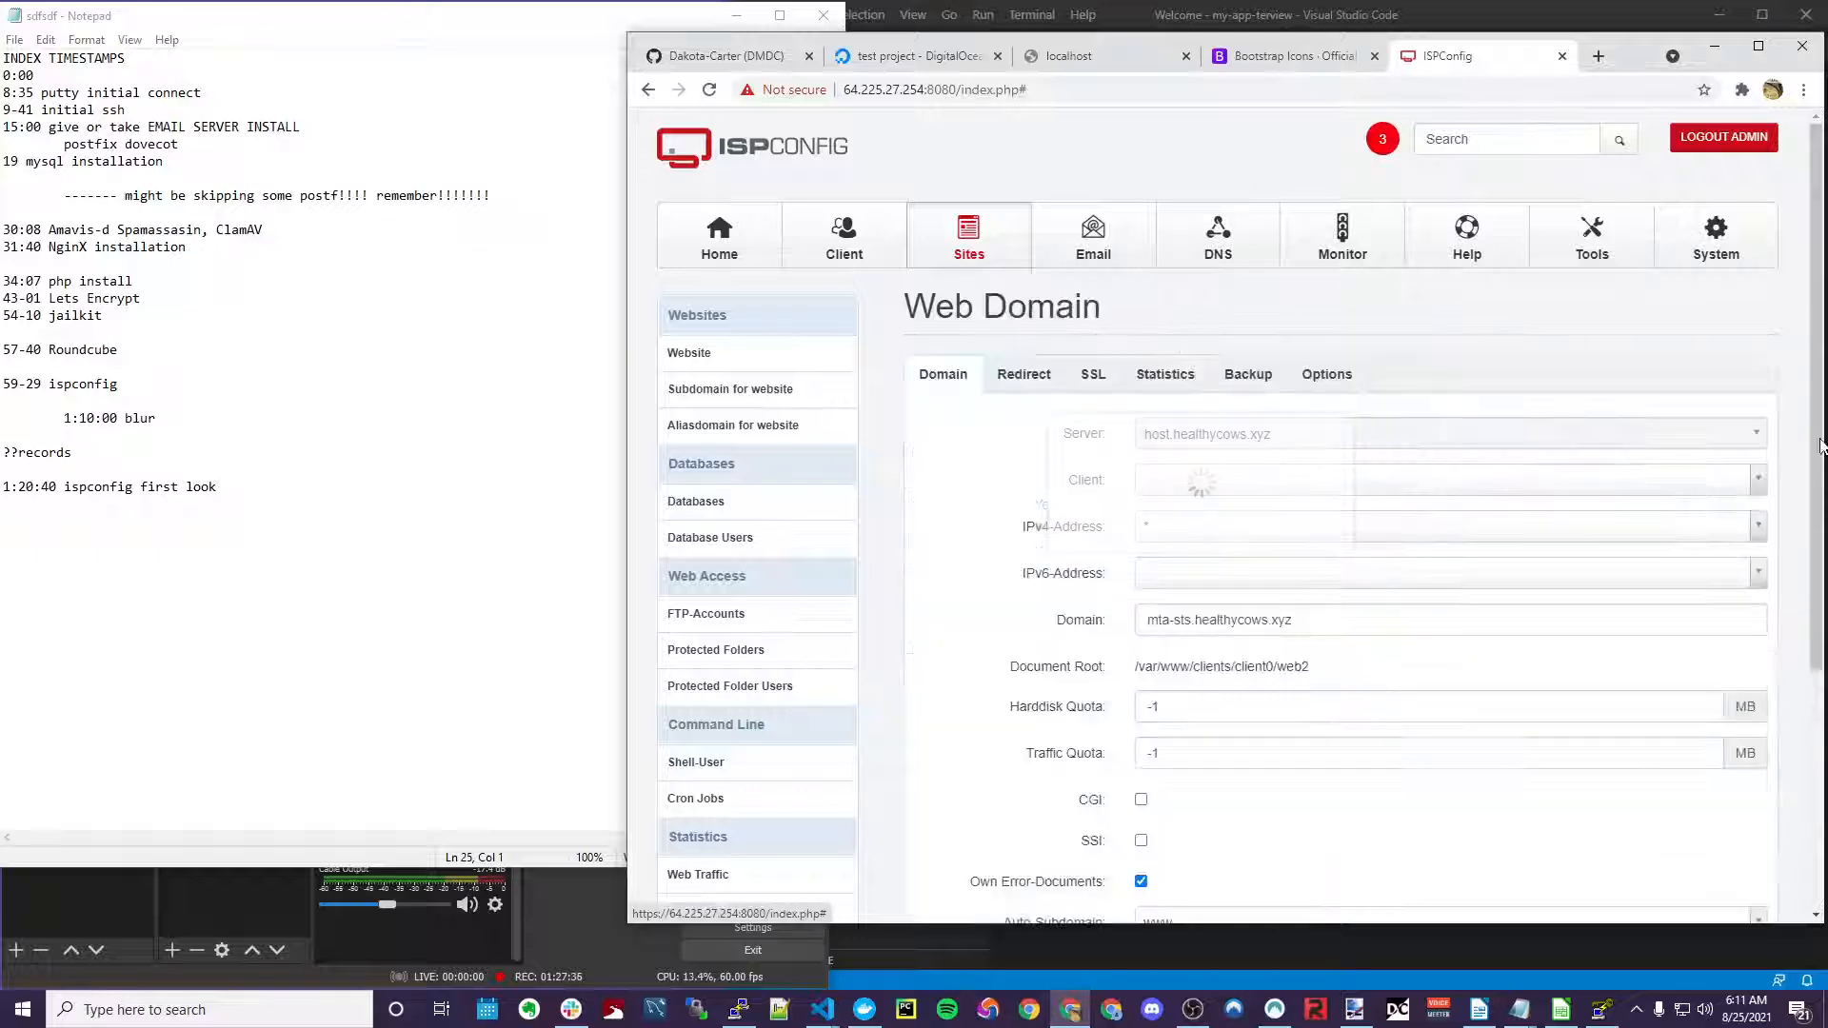
click(1328, 374)
scroll(952, 578, down, 5)
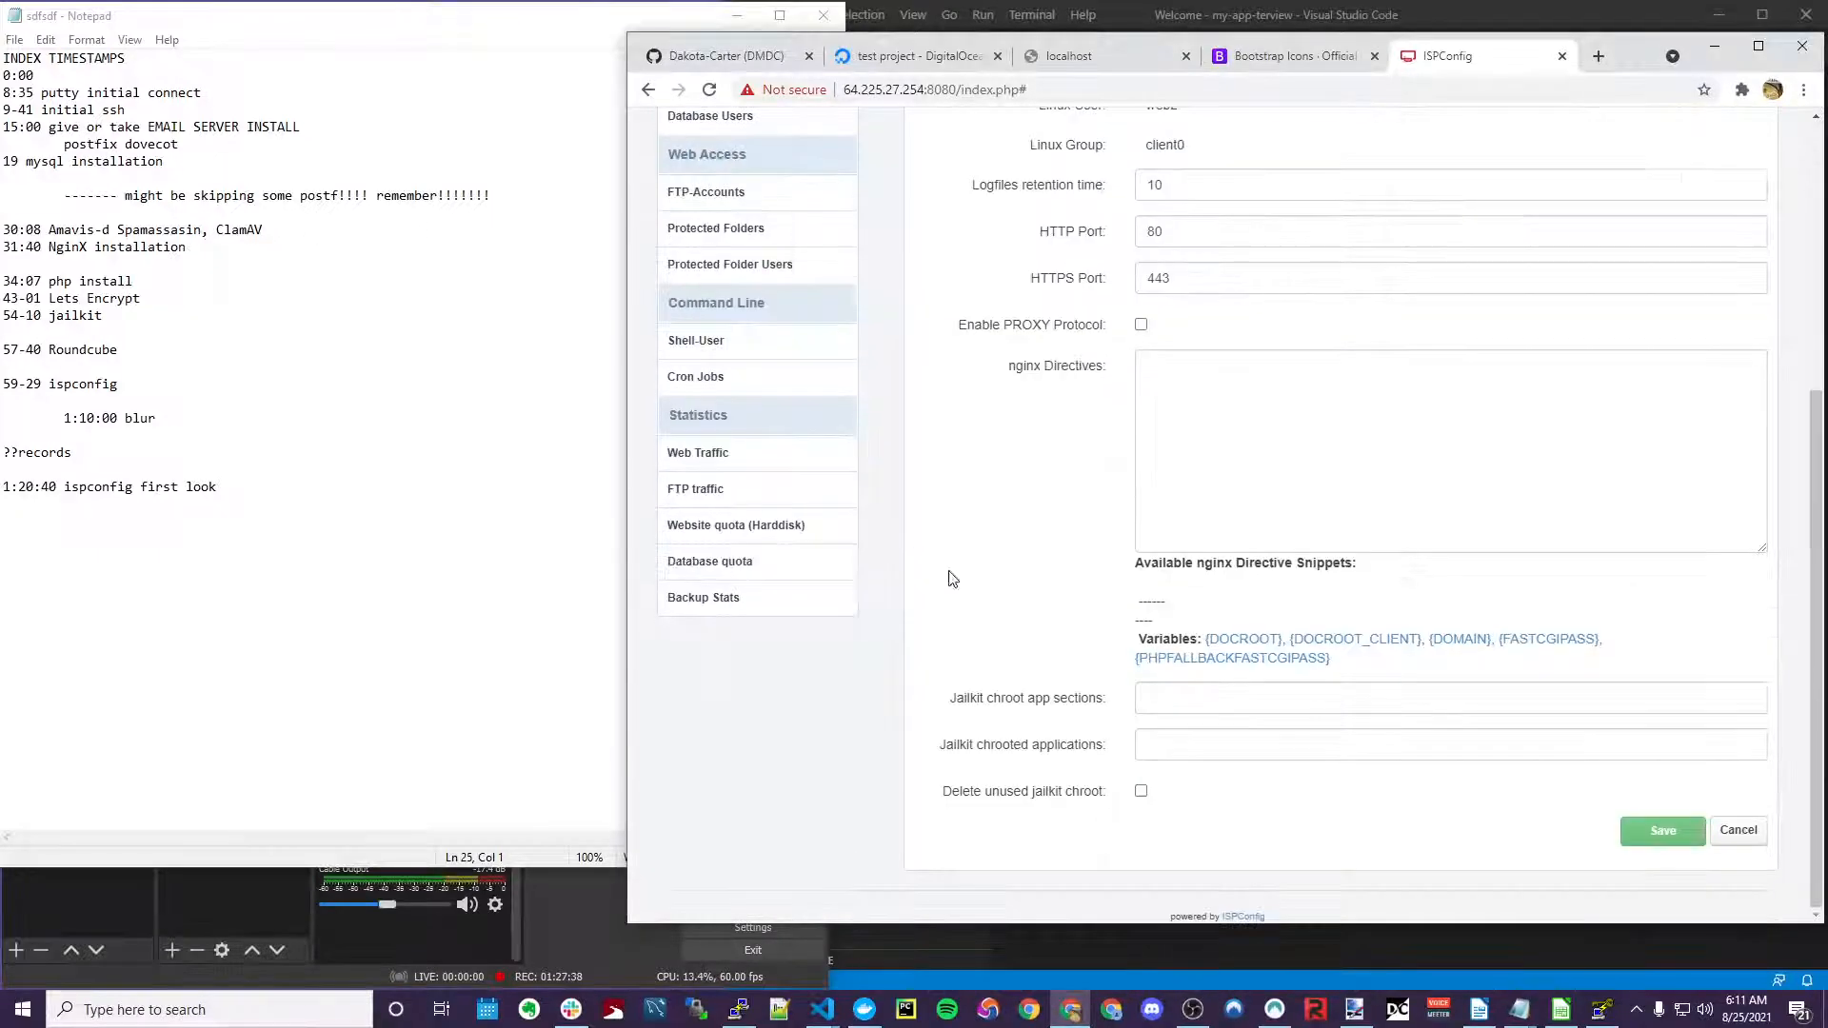
click(1252, 411)
text(location ^~ /.well-known/mta-sts.txt {    try_files $uri @mta-sts; } location @mta-sts { #  add_header Content-Type "text/plain";   return 200 "version: STSv1\nmode: enforce\nmx: FQDN\nmax_age: 31557600\n"; })
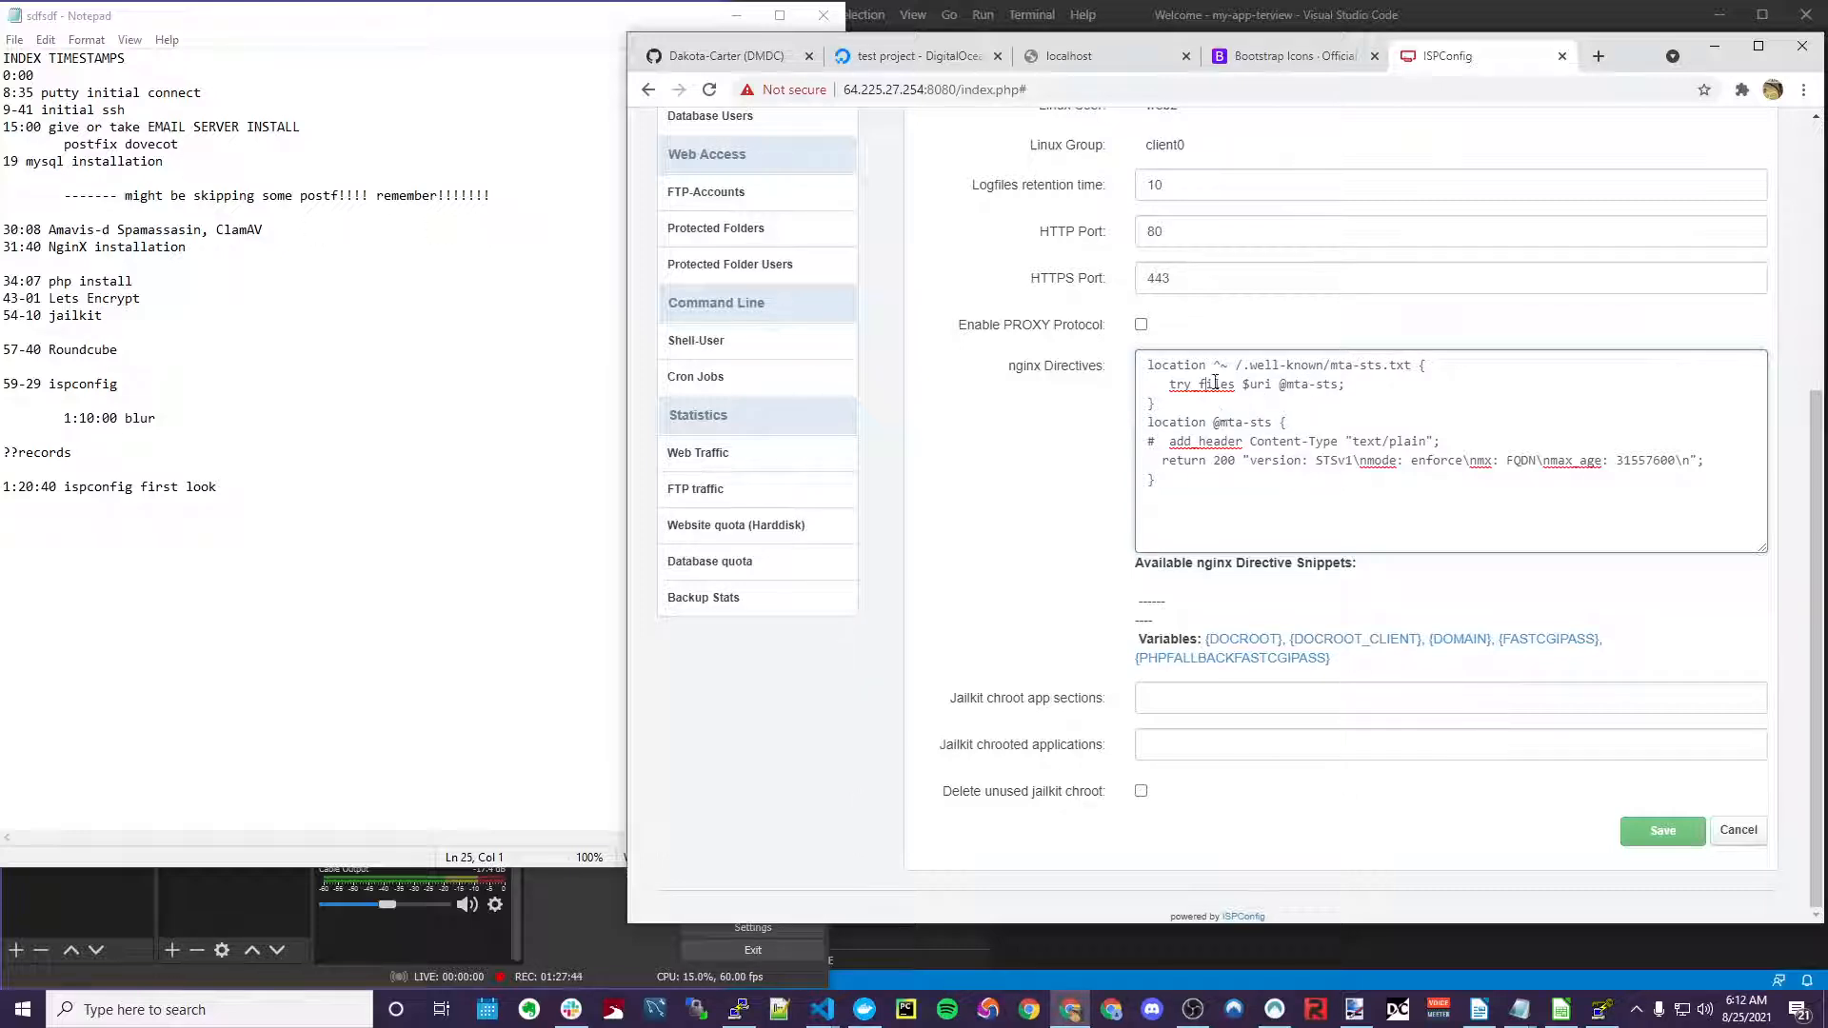
Replace the FQDN placeholder so the policy names mx host.healthycows.xyz
click(1331, 383)
double_click(1524, 460)
text(host)
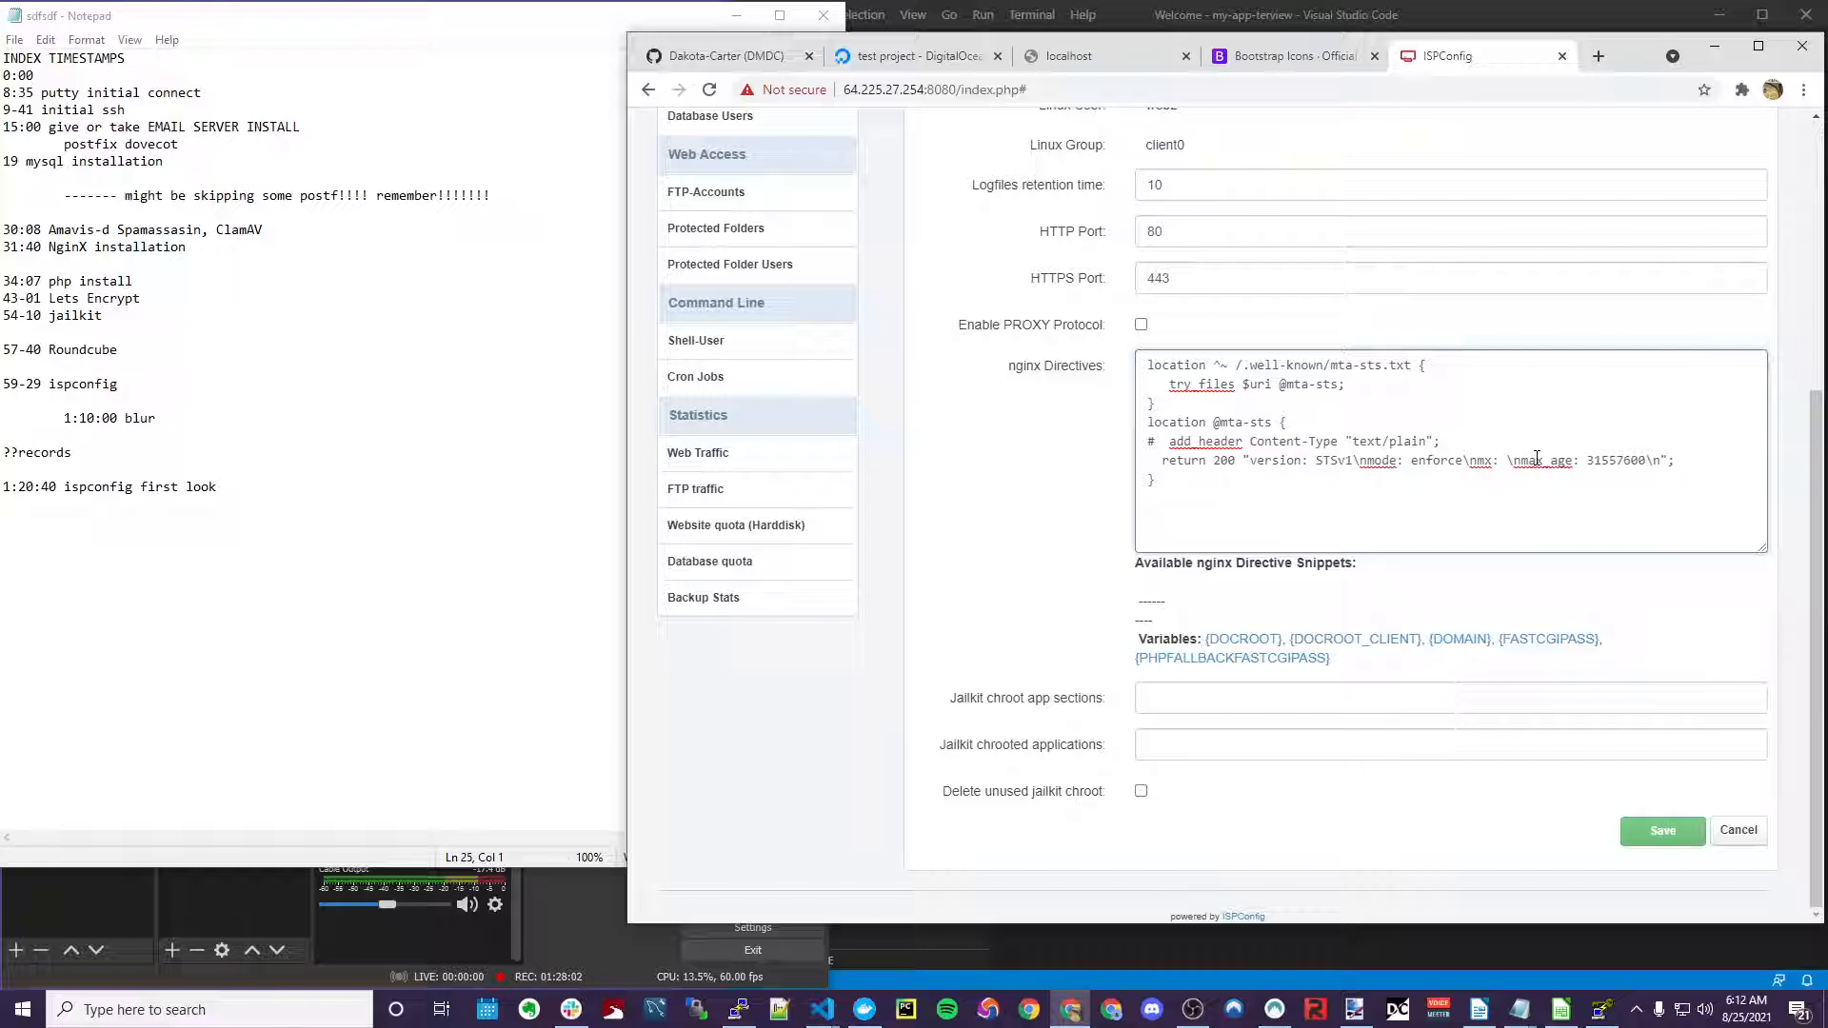
text(.healthycows)
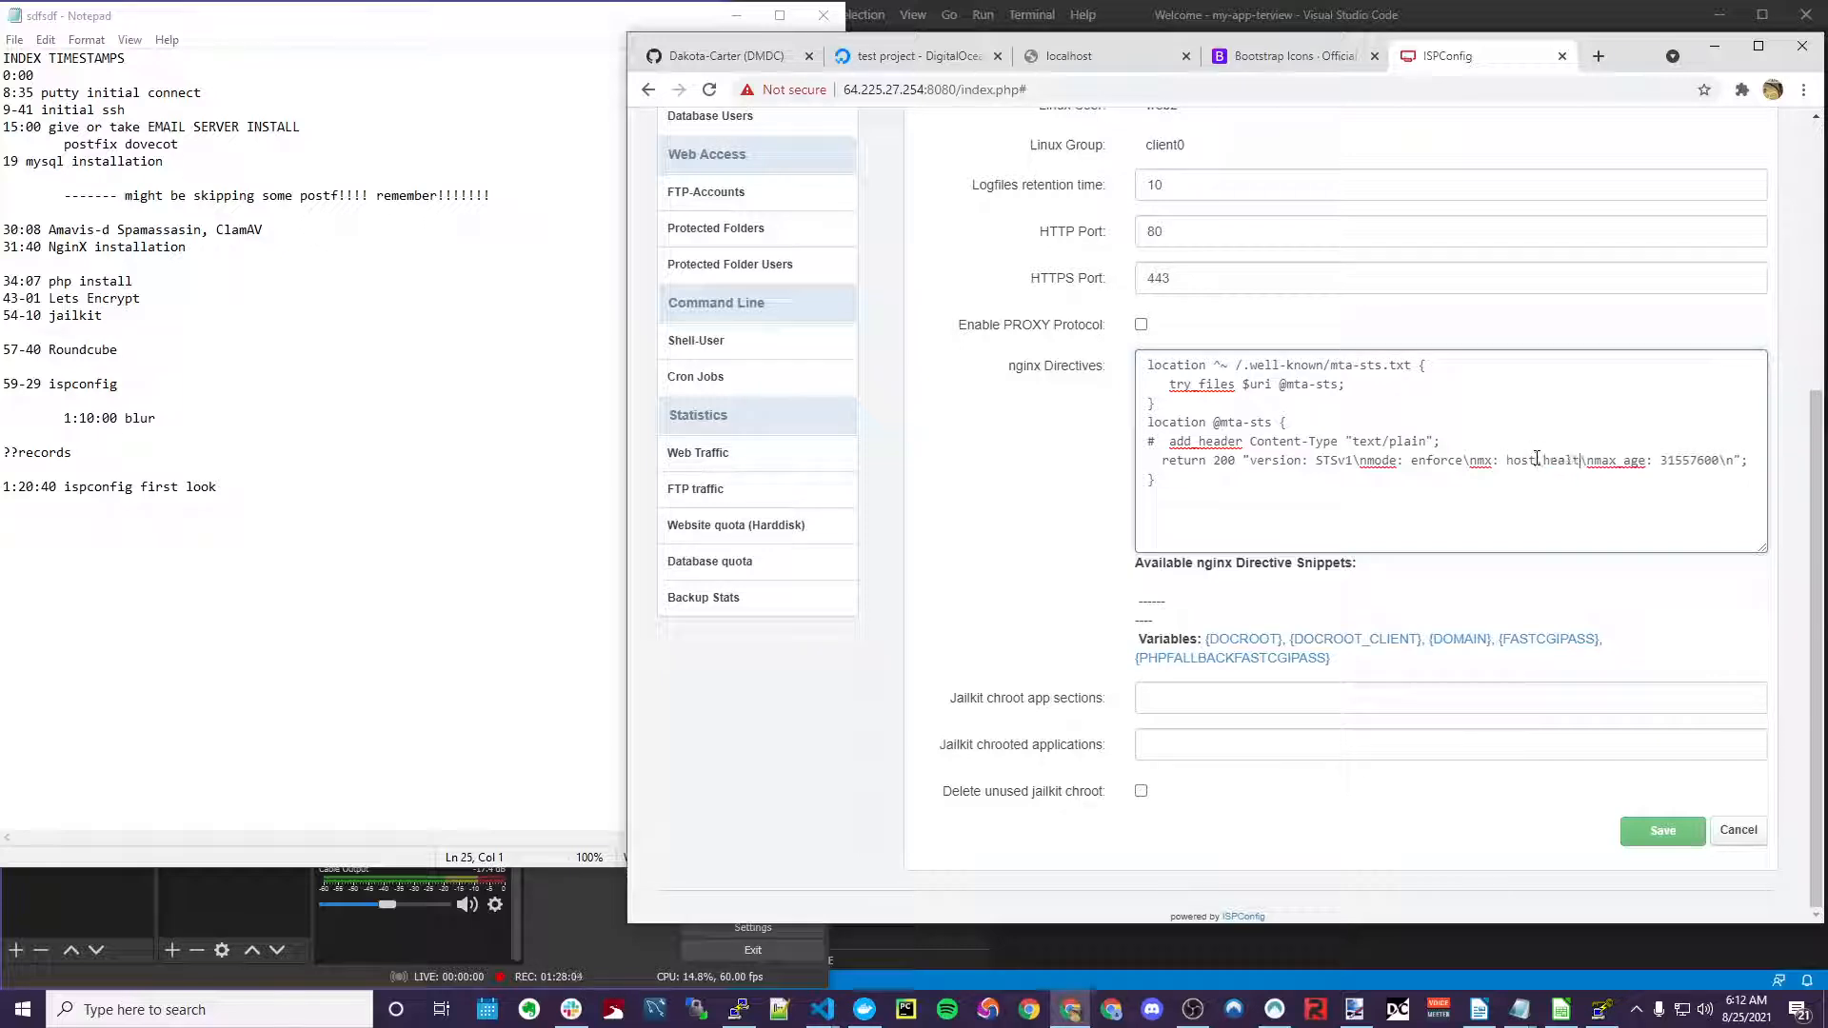
text(.xyz)
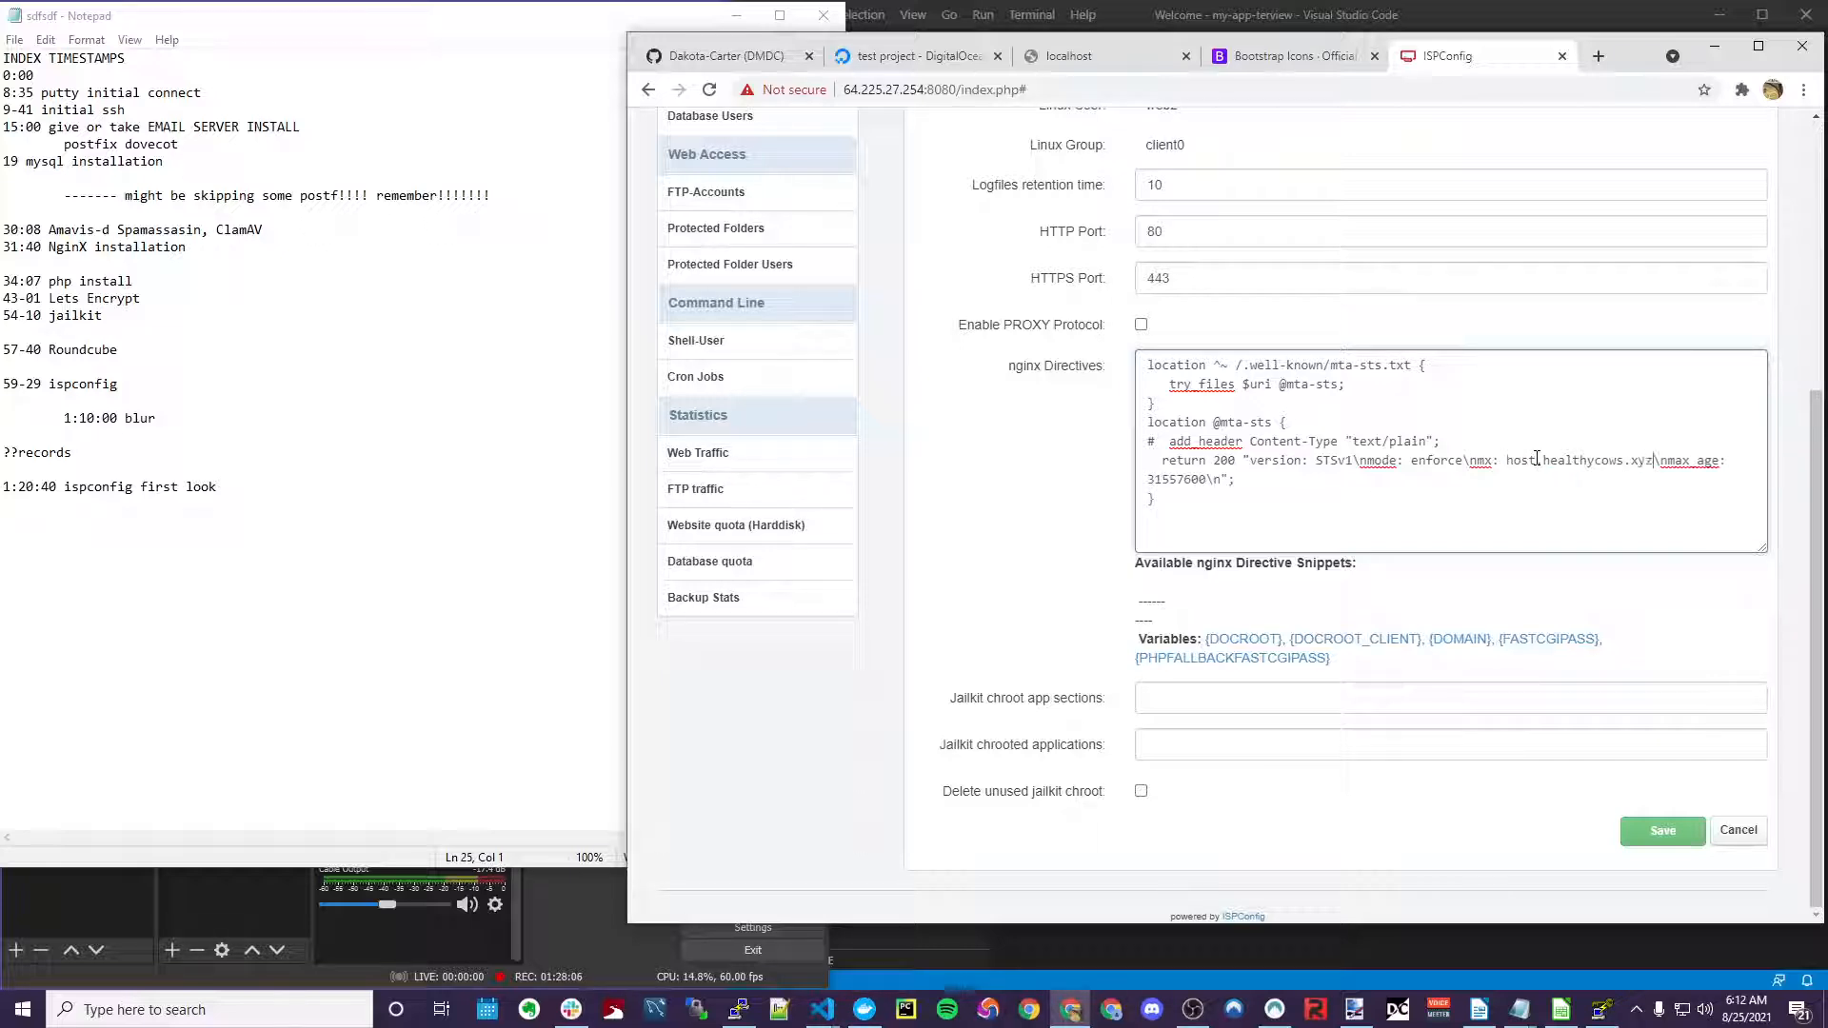
drag(1509, 462, 1702, 465)
click(1185, 478)
drag(1219, 419, 1427, 438)
click(1214, 421)
click(1131, 417)
click(1257, 422)
click(1216, 421)
click(1217, 419)
click(1175, 420)
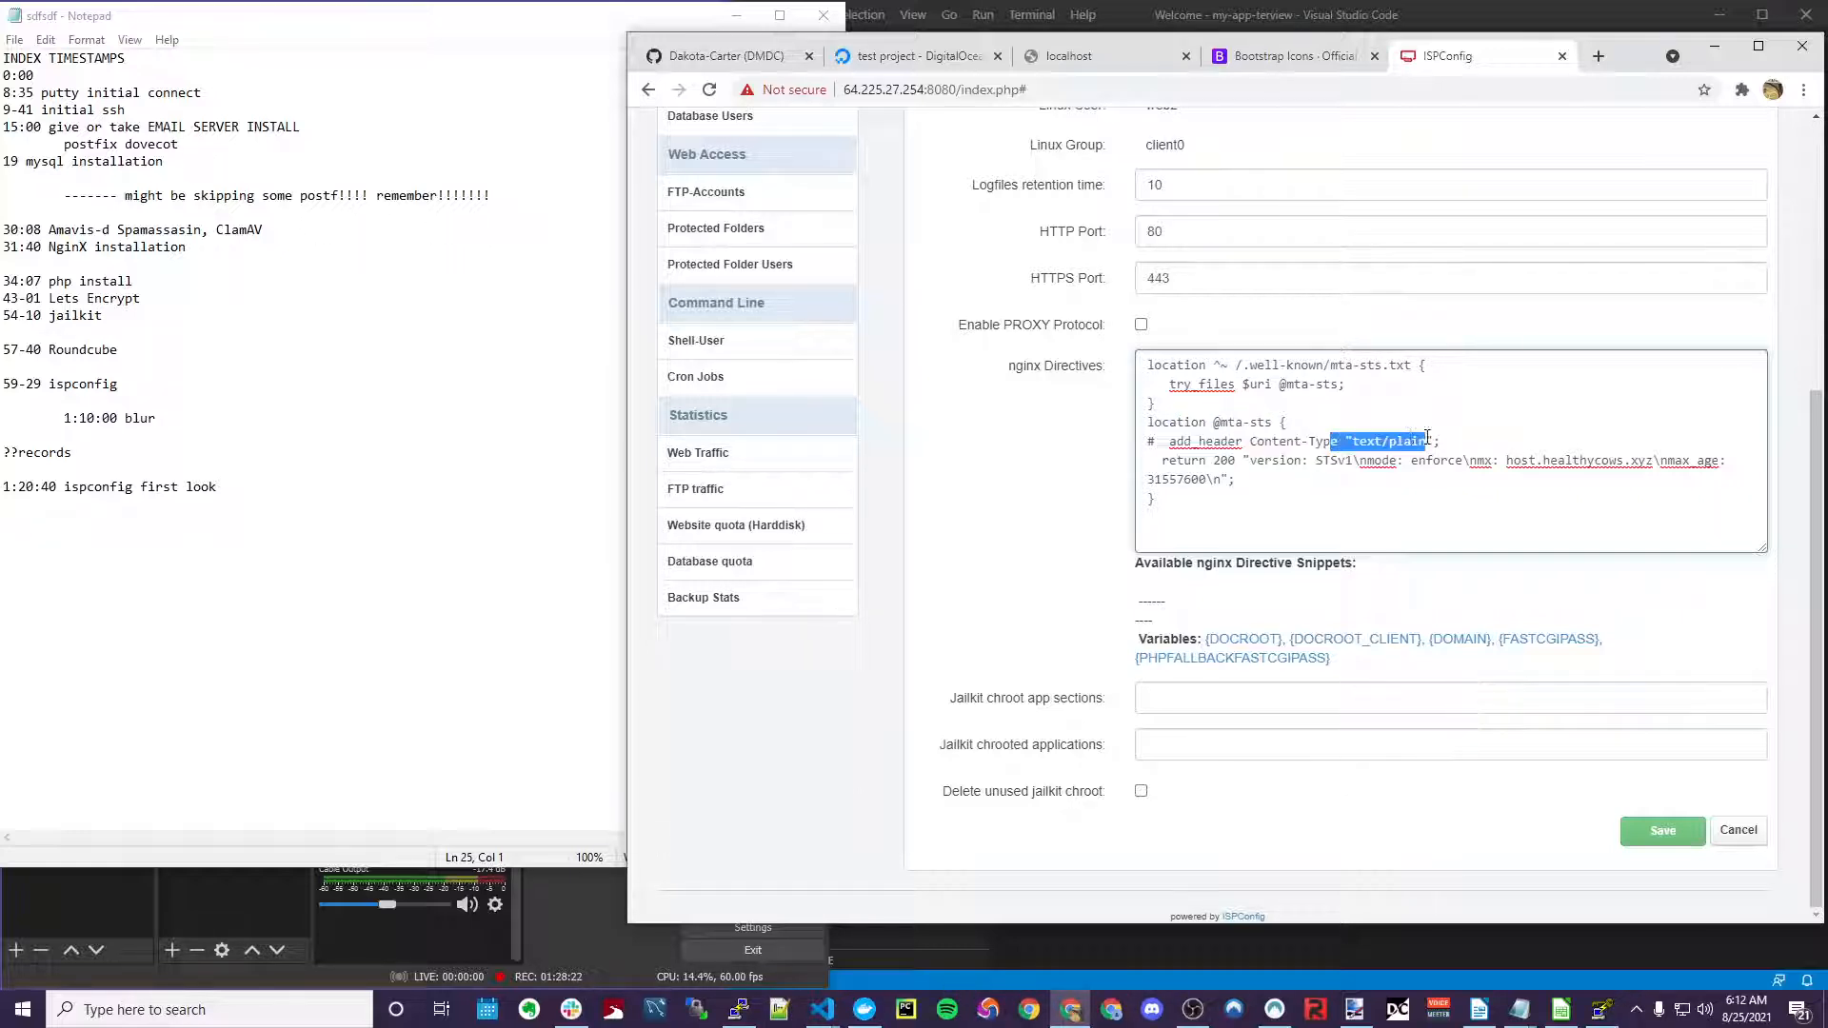
drag(1192, 465, 1498, 462)
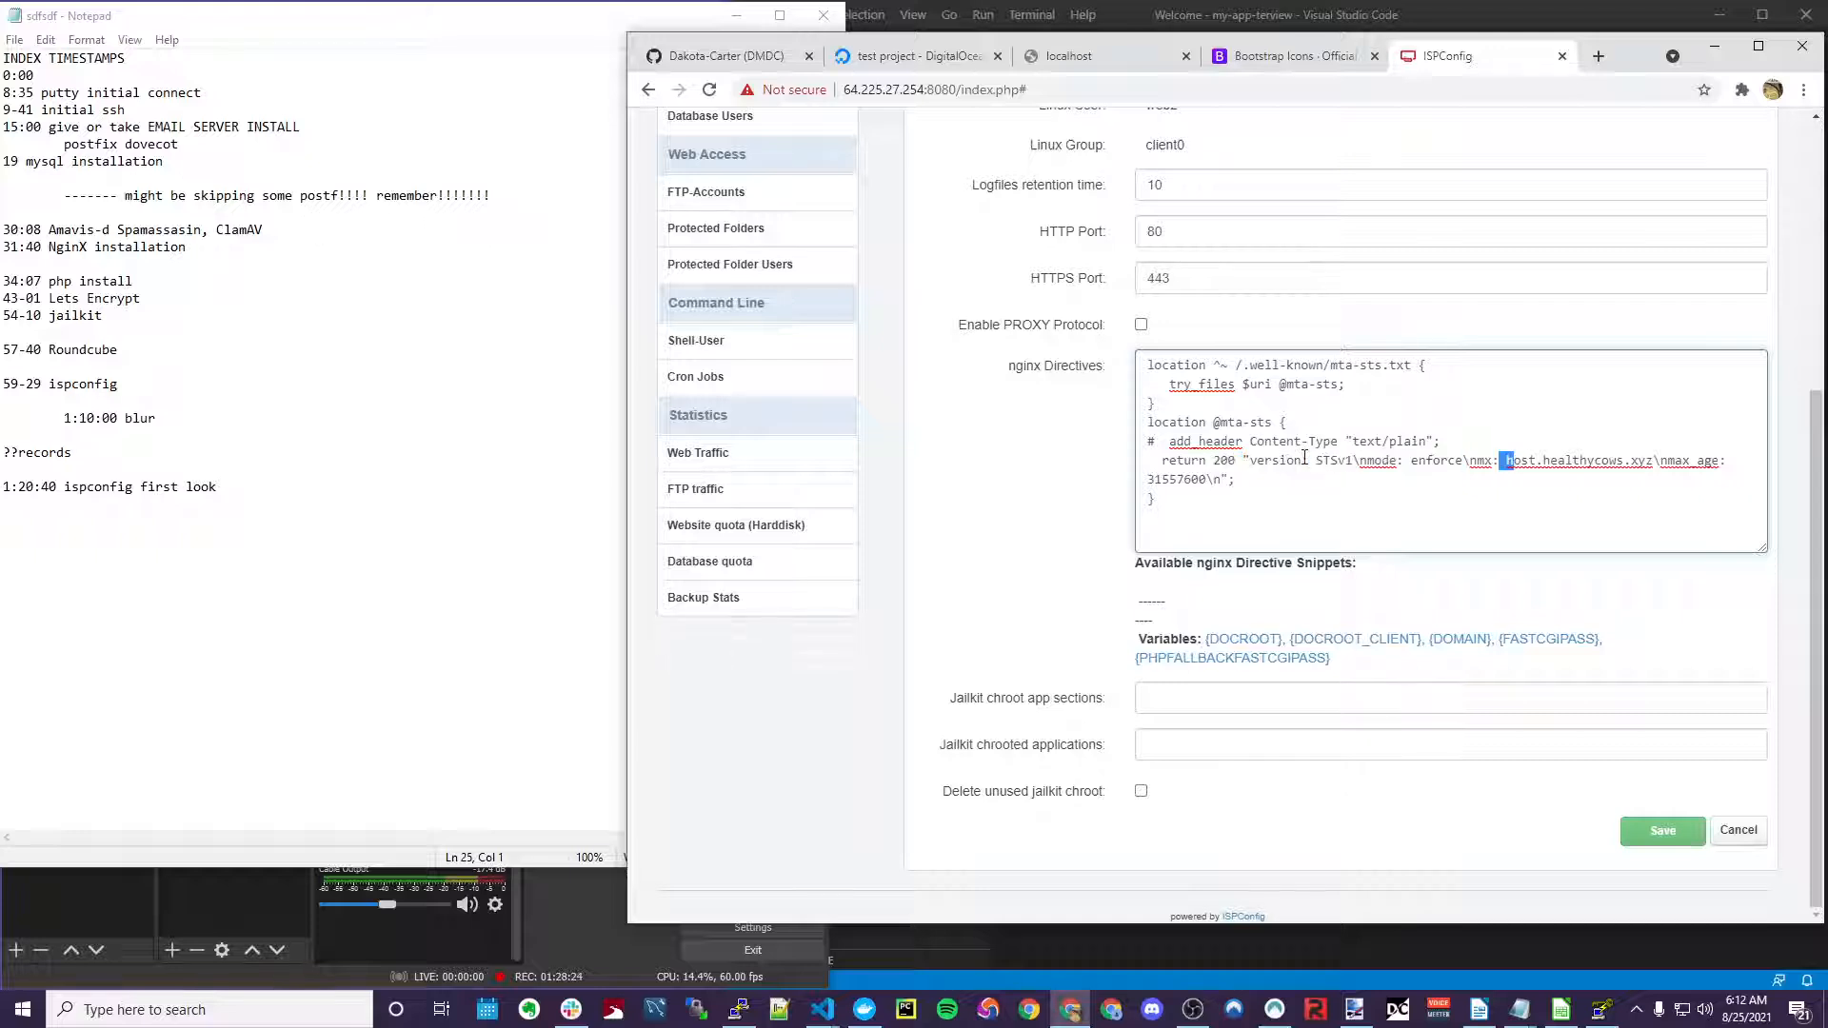
drag(1302, 460, 1684, 460)
click(1441, 465)
drag(1523, 465, 1641, 458)
click(1648, 457)
drag(1149, 484, 1195, 482)
drag(1520, 462, 1627, 459)
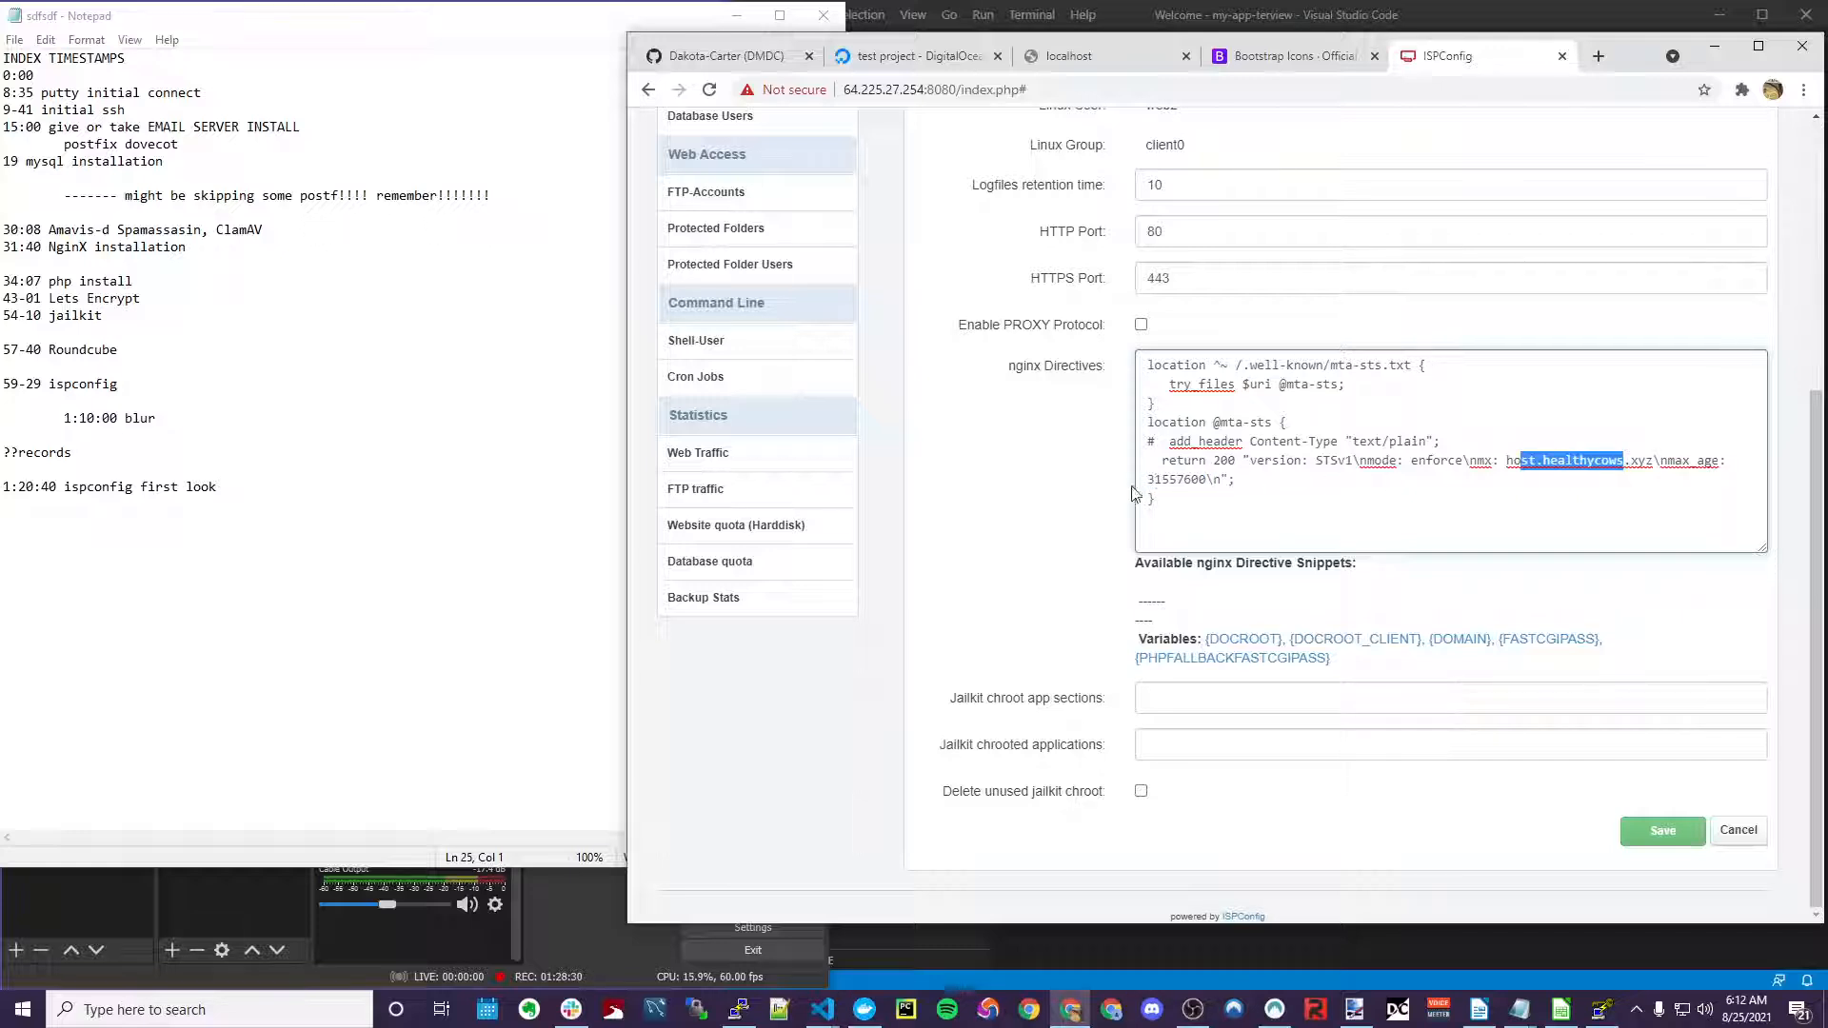
drag(1145, 480, 1221, 480)
click(1655, 835)
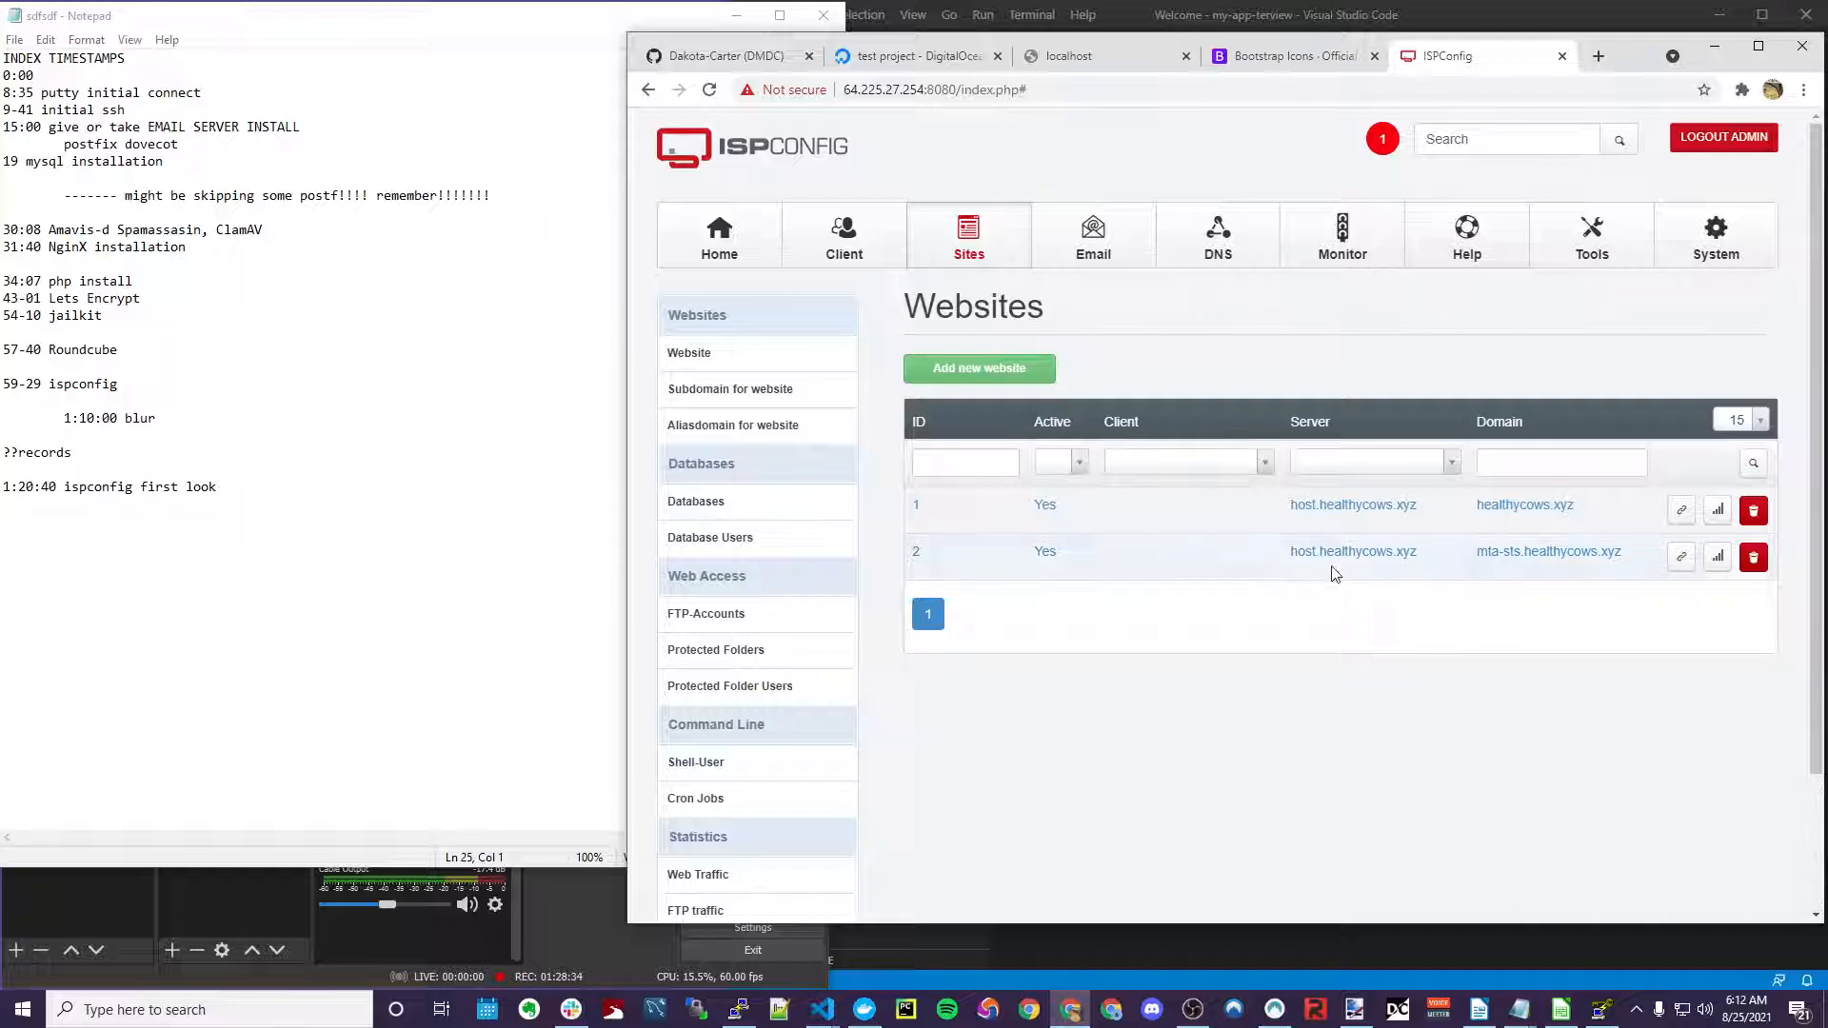
Reopen the mta-sts.healthycows.xyz web domain and check that SSL and Let's Encrypt are enabled
click(1549, 552)
scroll(1144, 733, down, 4)
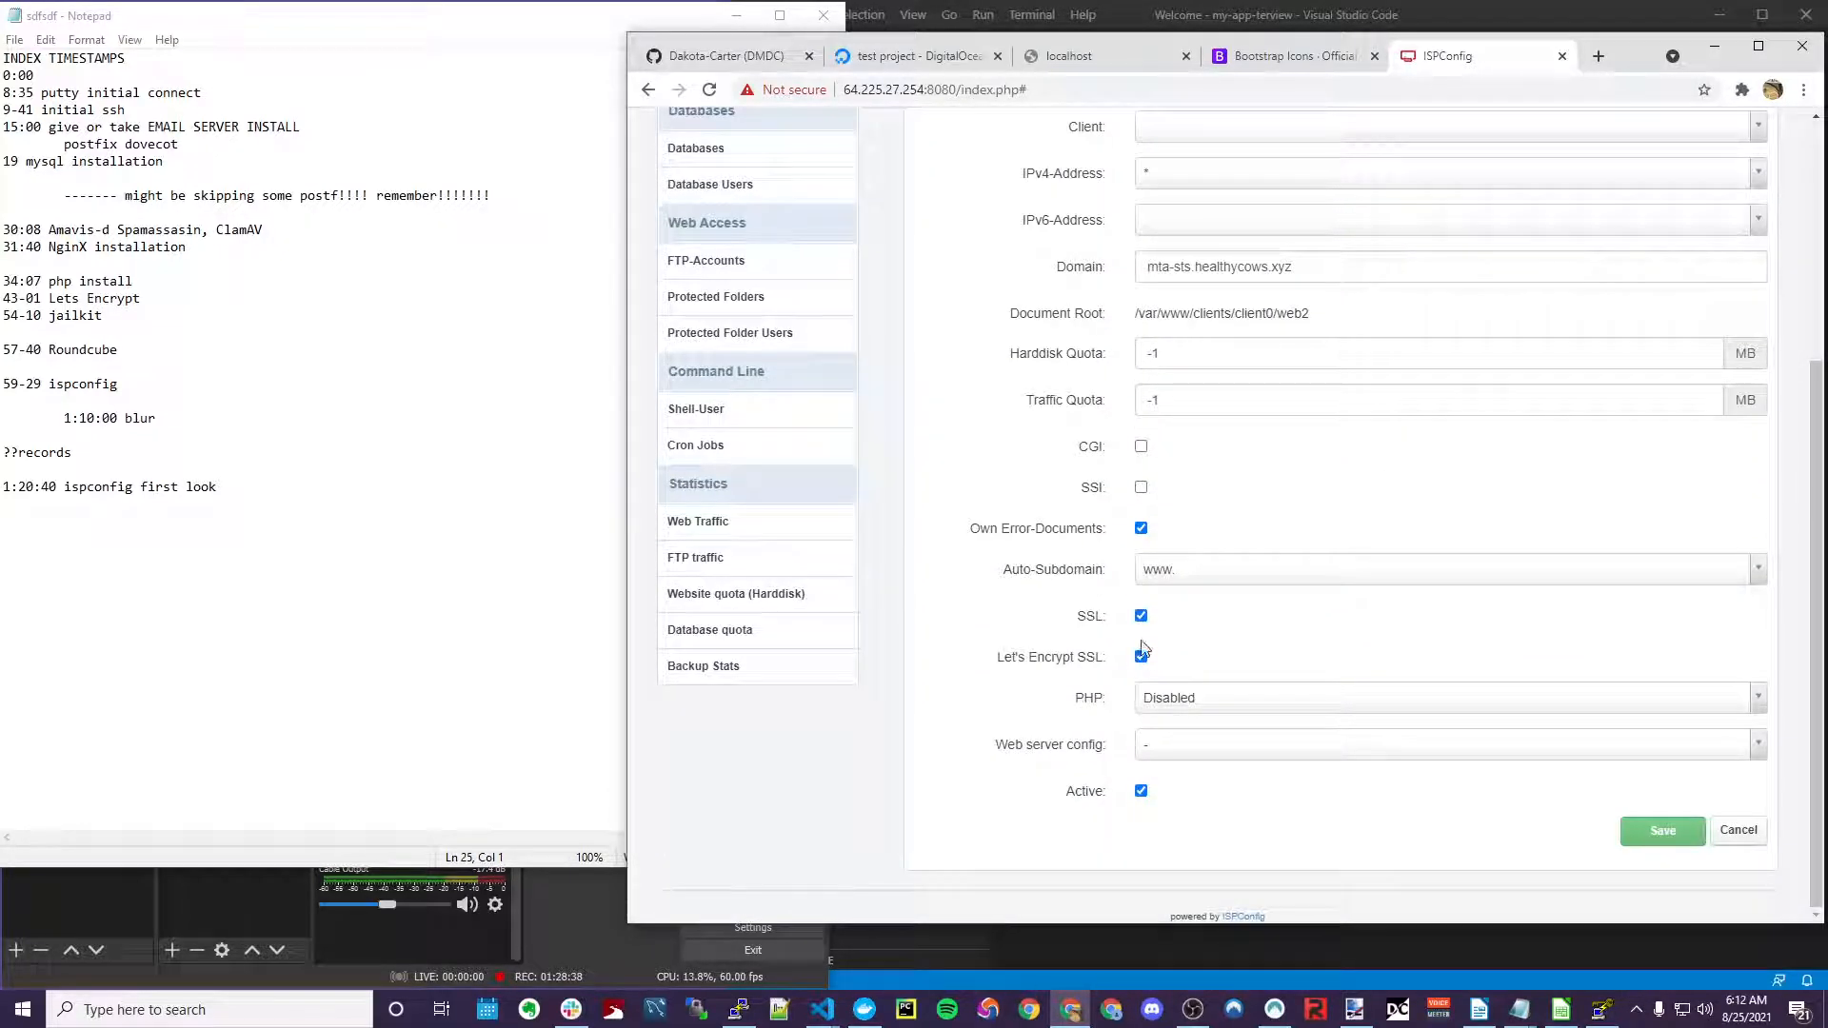
scroll(1162, 590, up, 4)
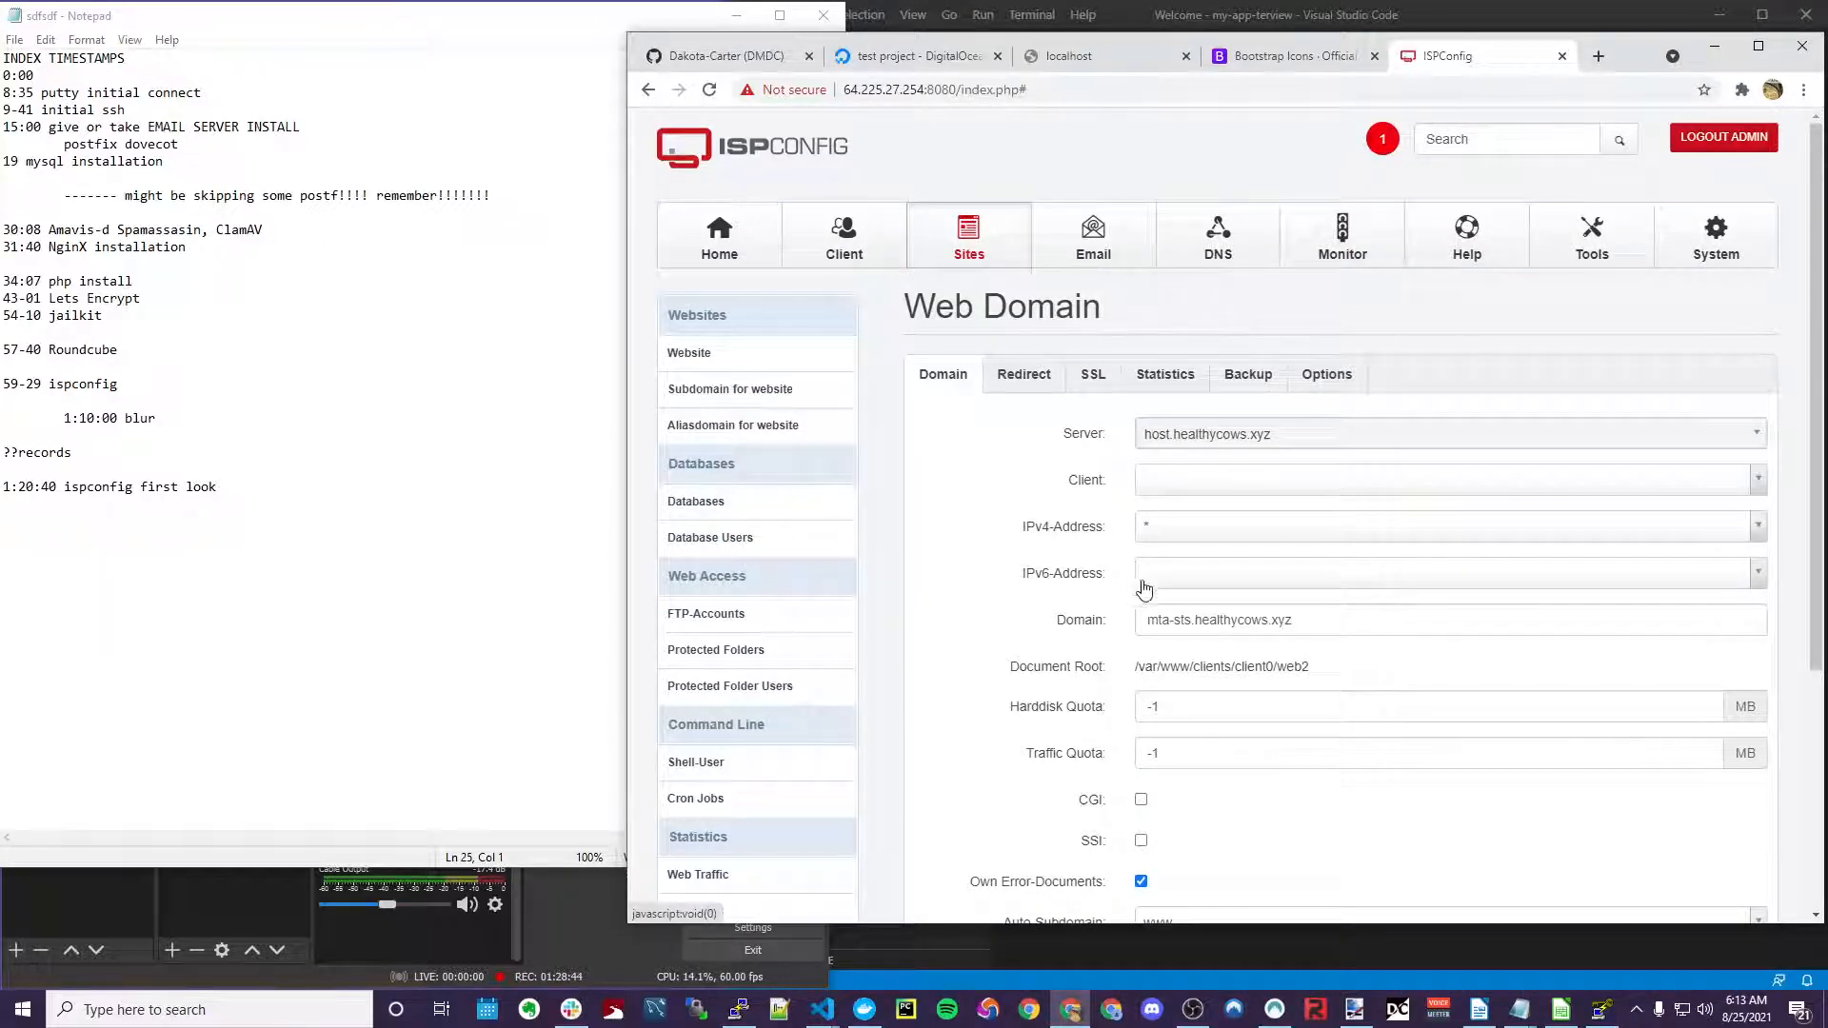
Fill a new mail domain form with healthycows.xyz on host.healthycows.xyz, spamfilter '- not enabled -', Active kept
click(1083, 221)
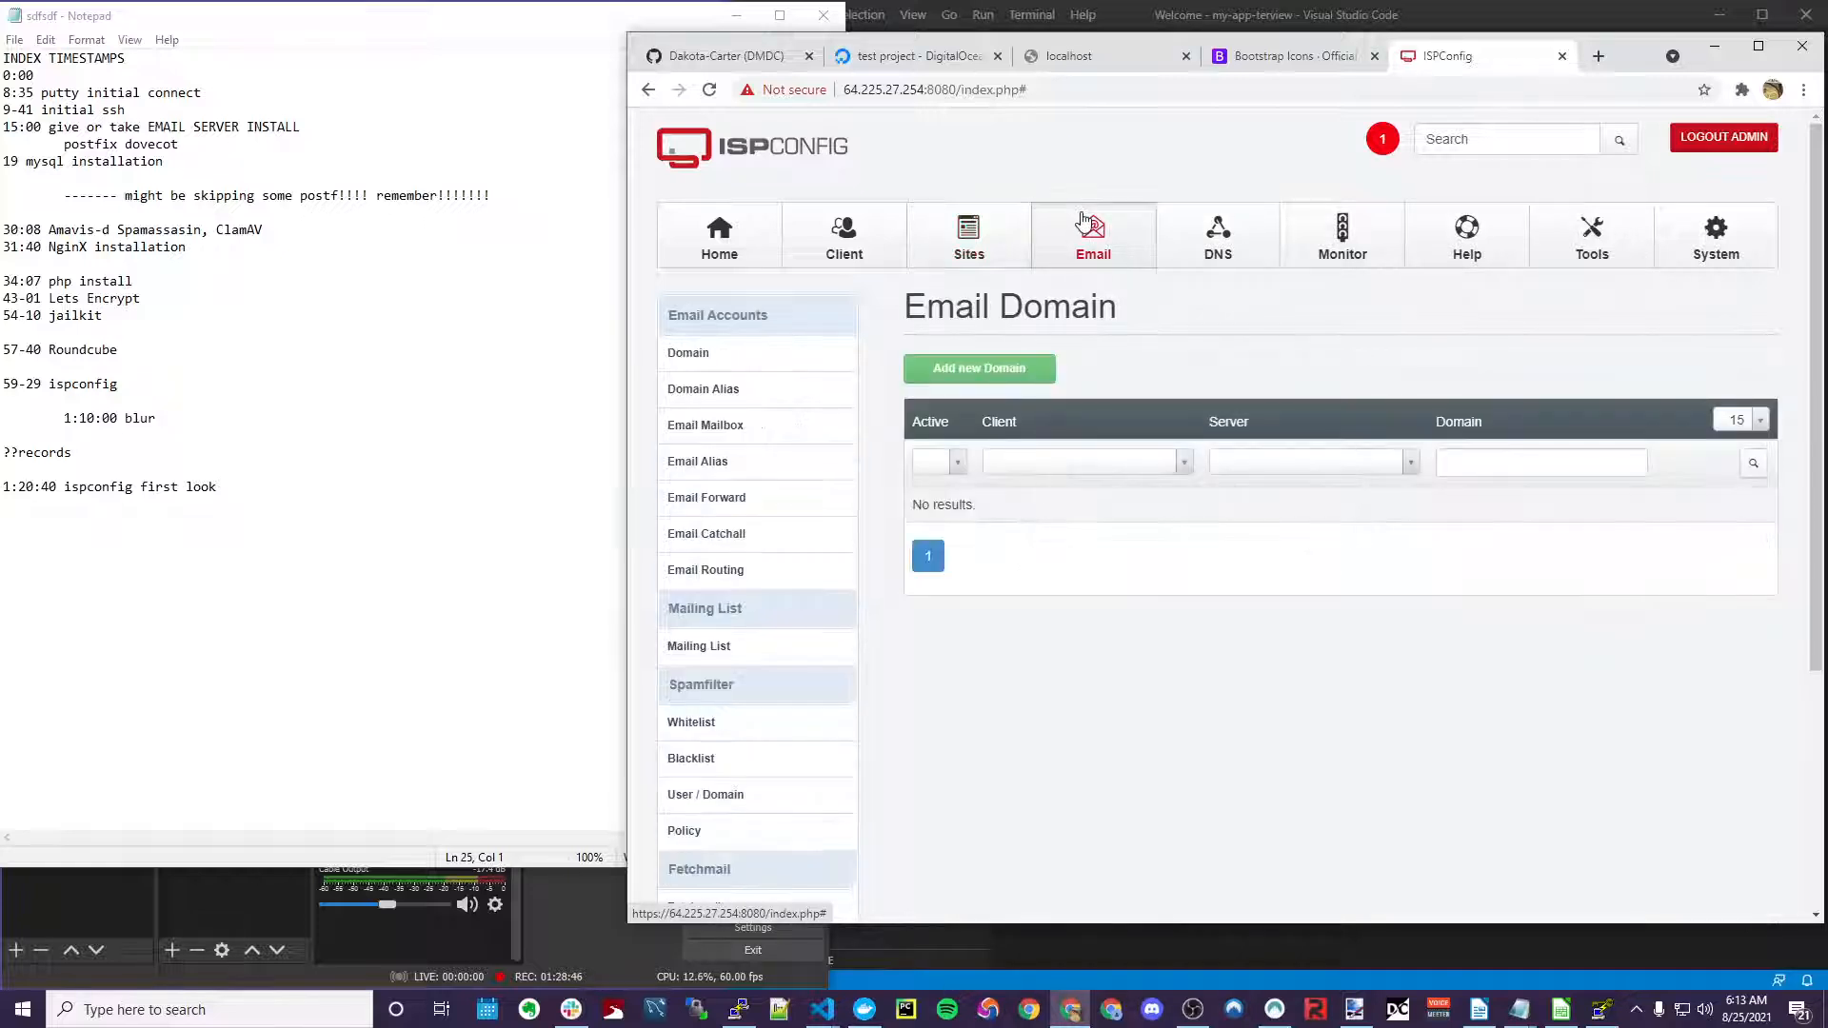
click(983, 369)
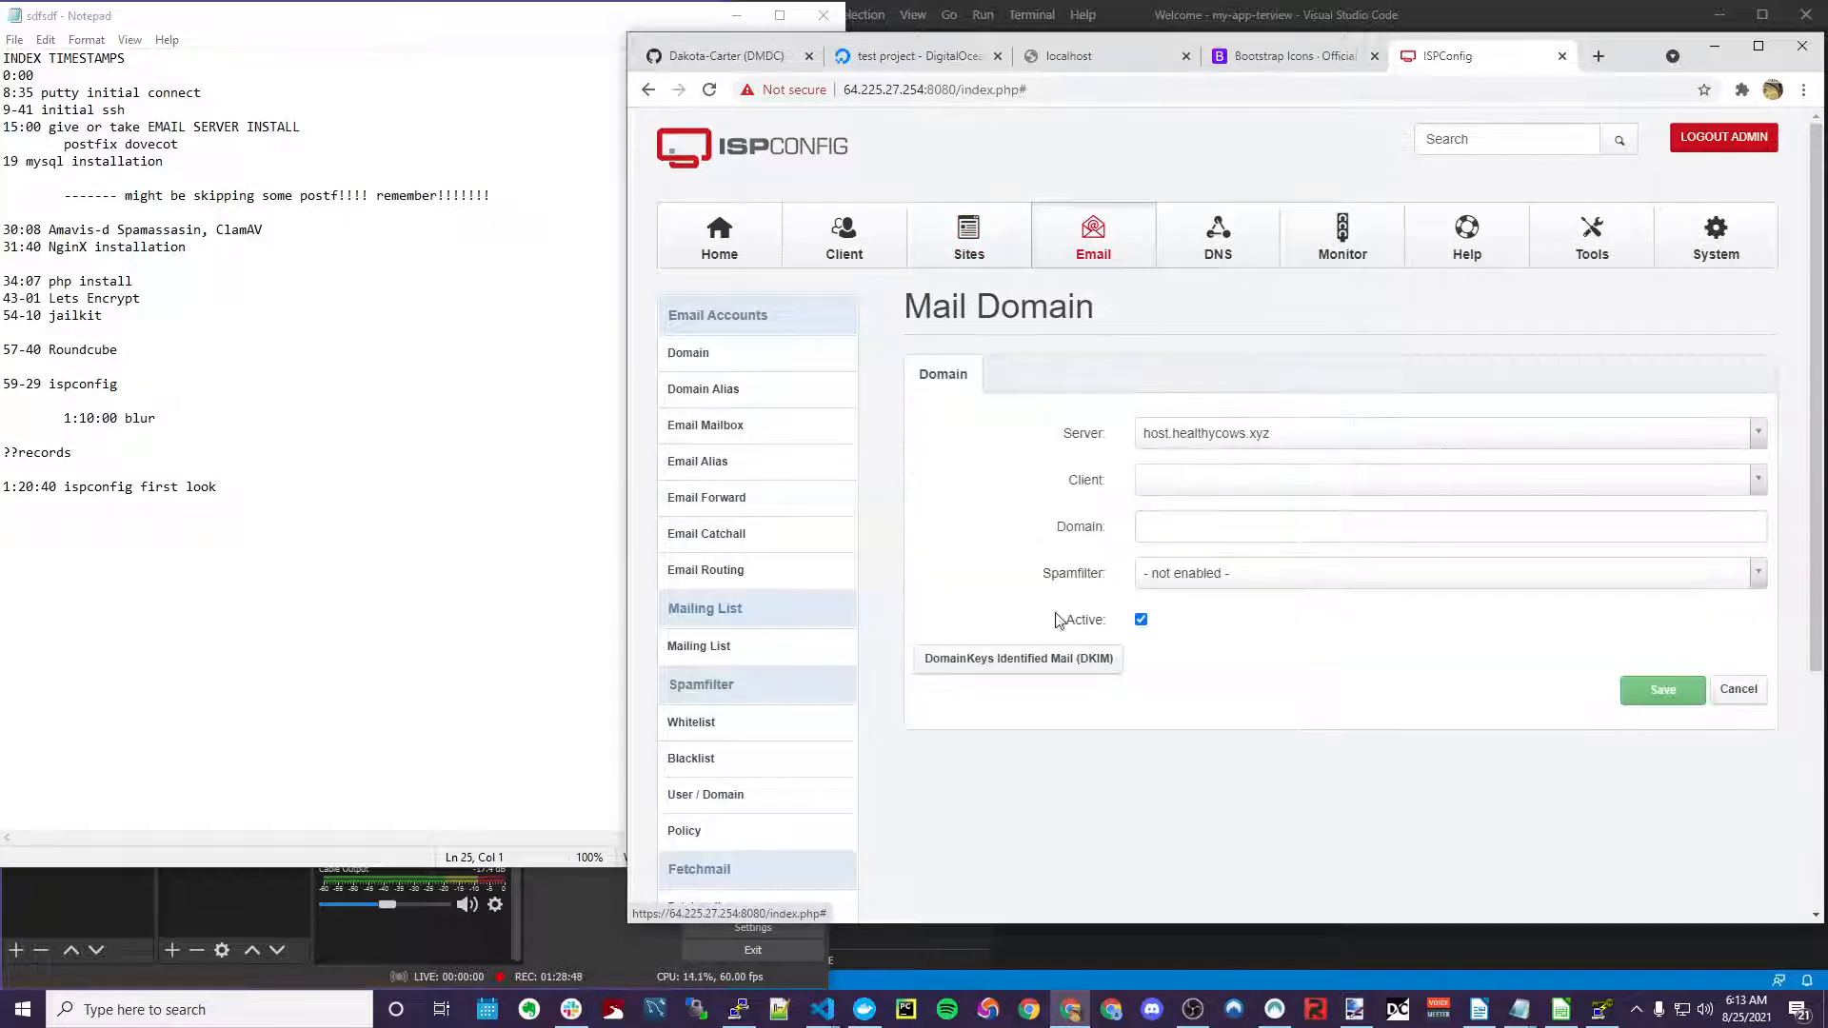
click(1220, 532)
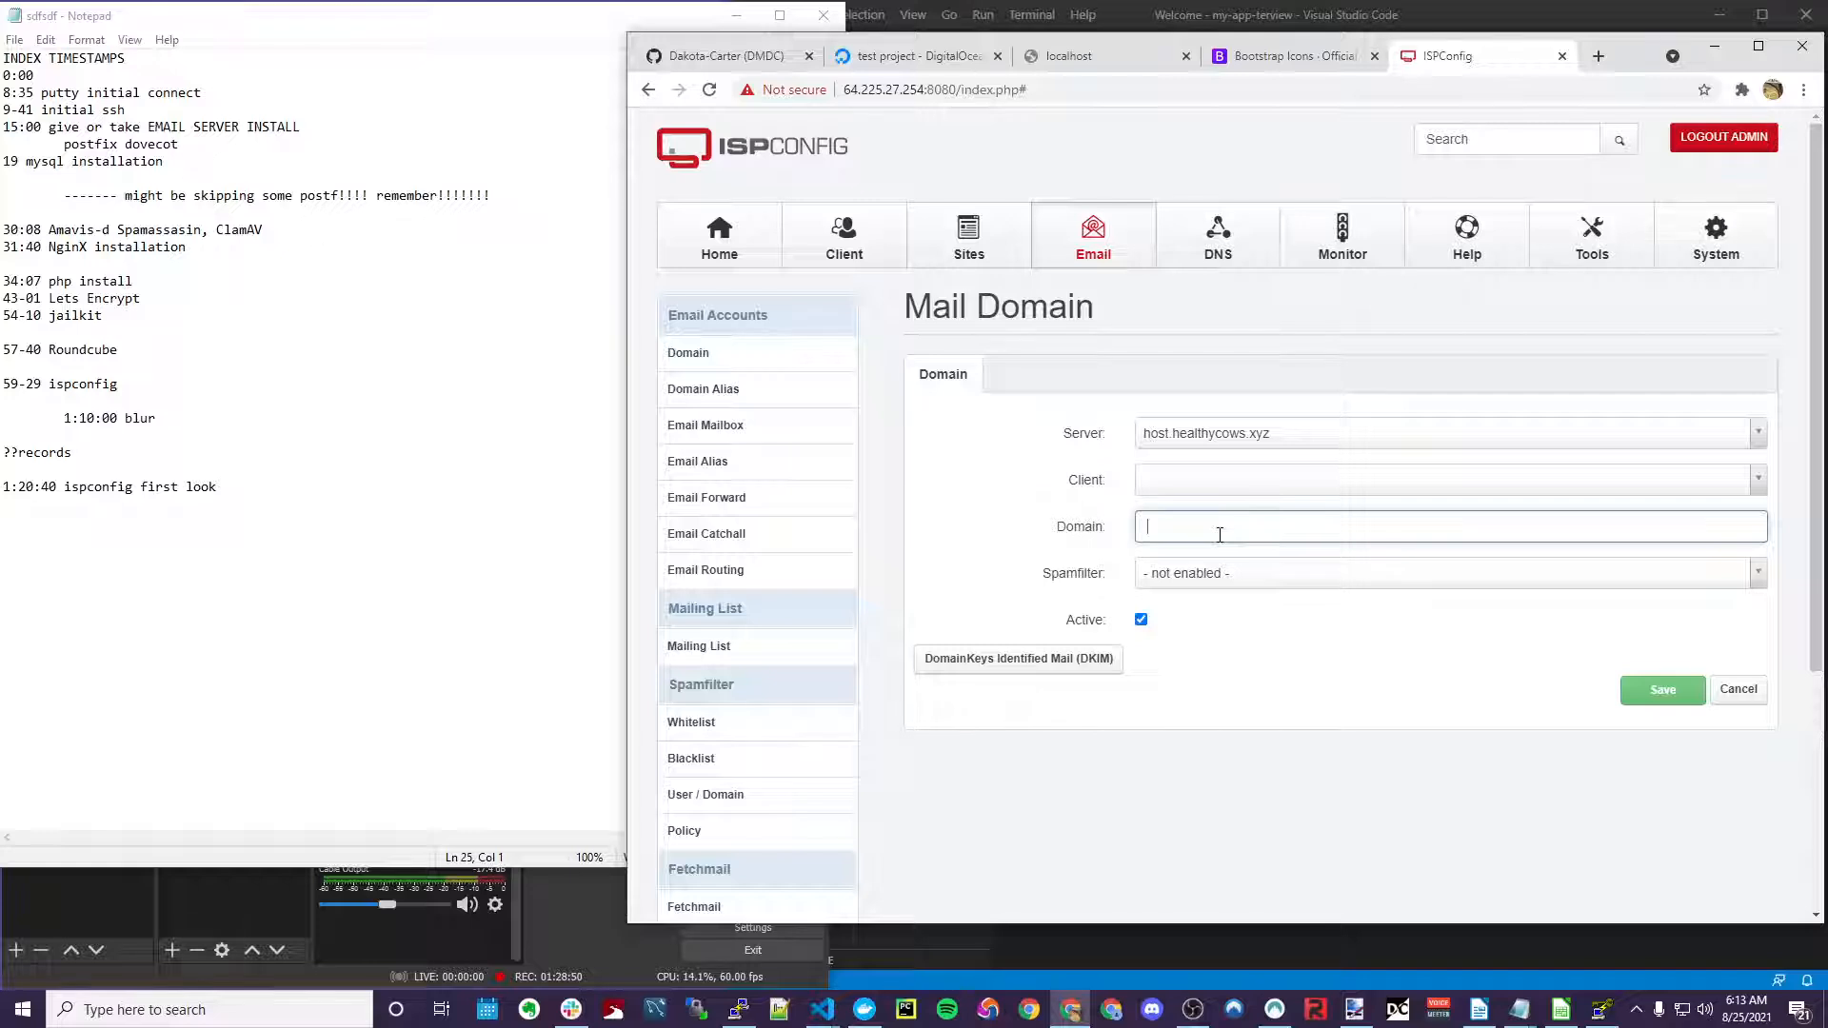
click(980, 243)
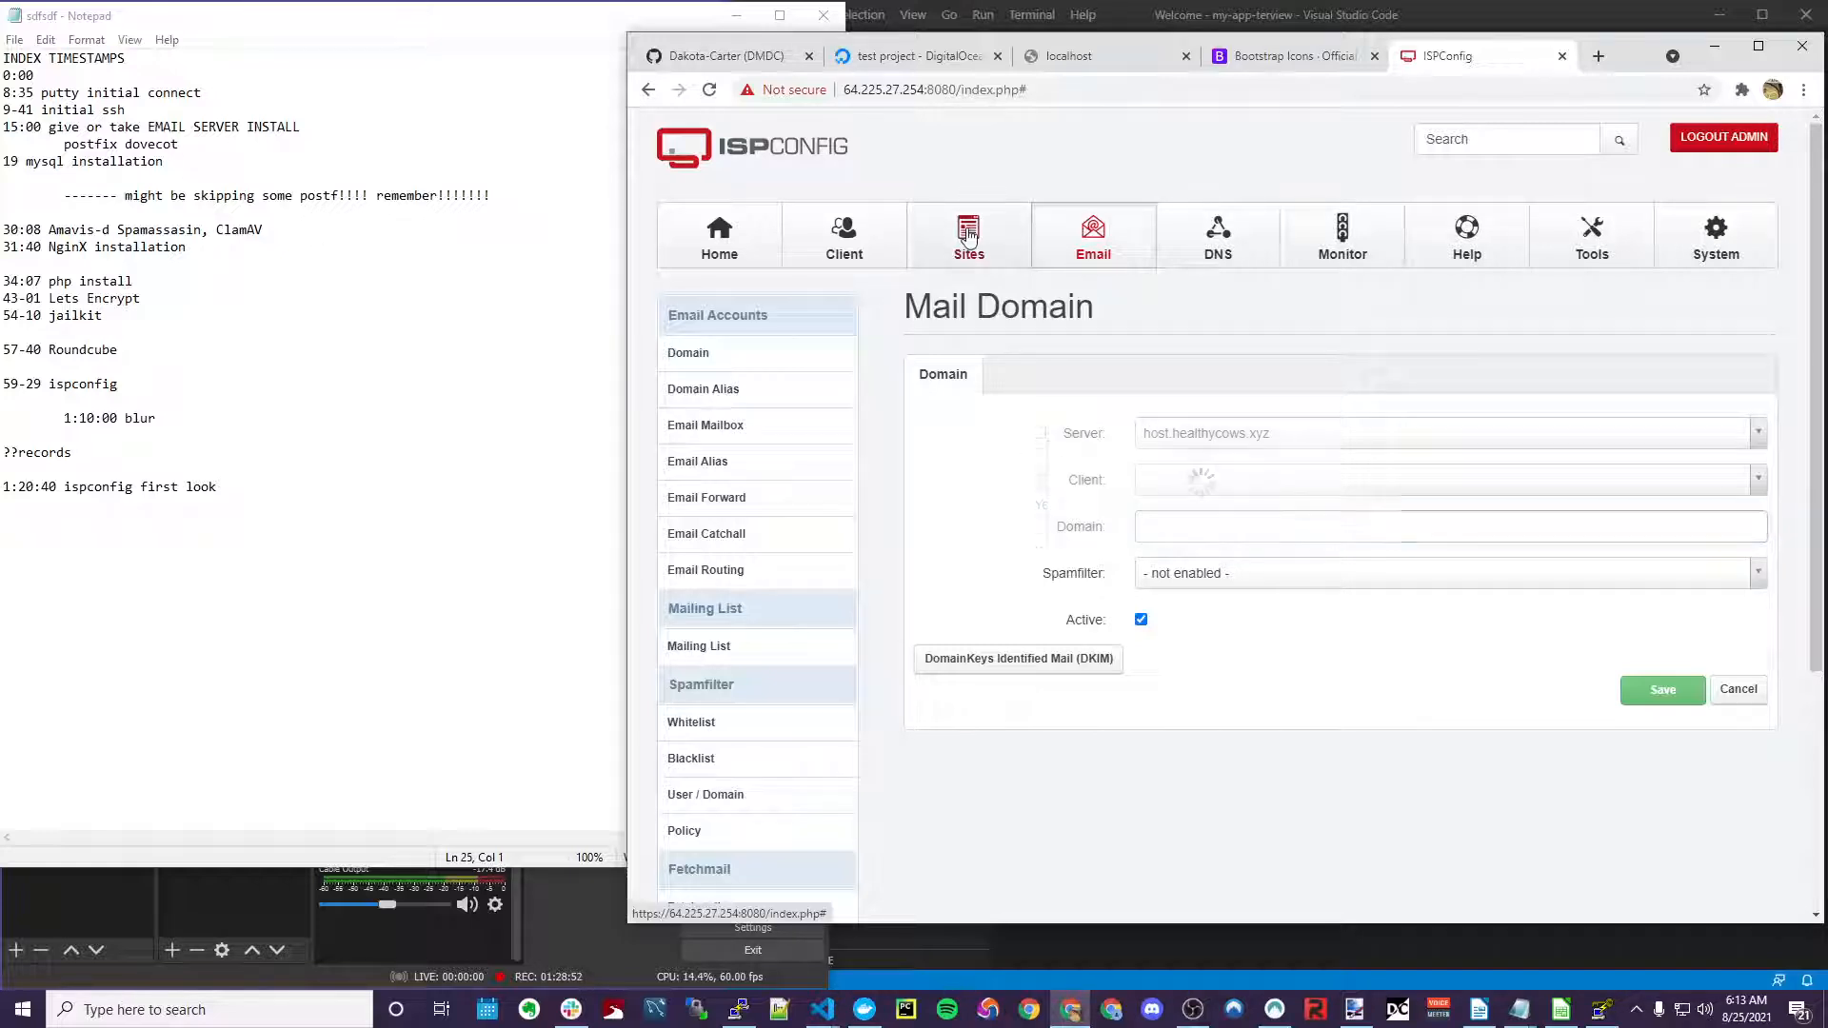
click(1095, 240)
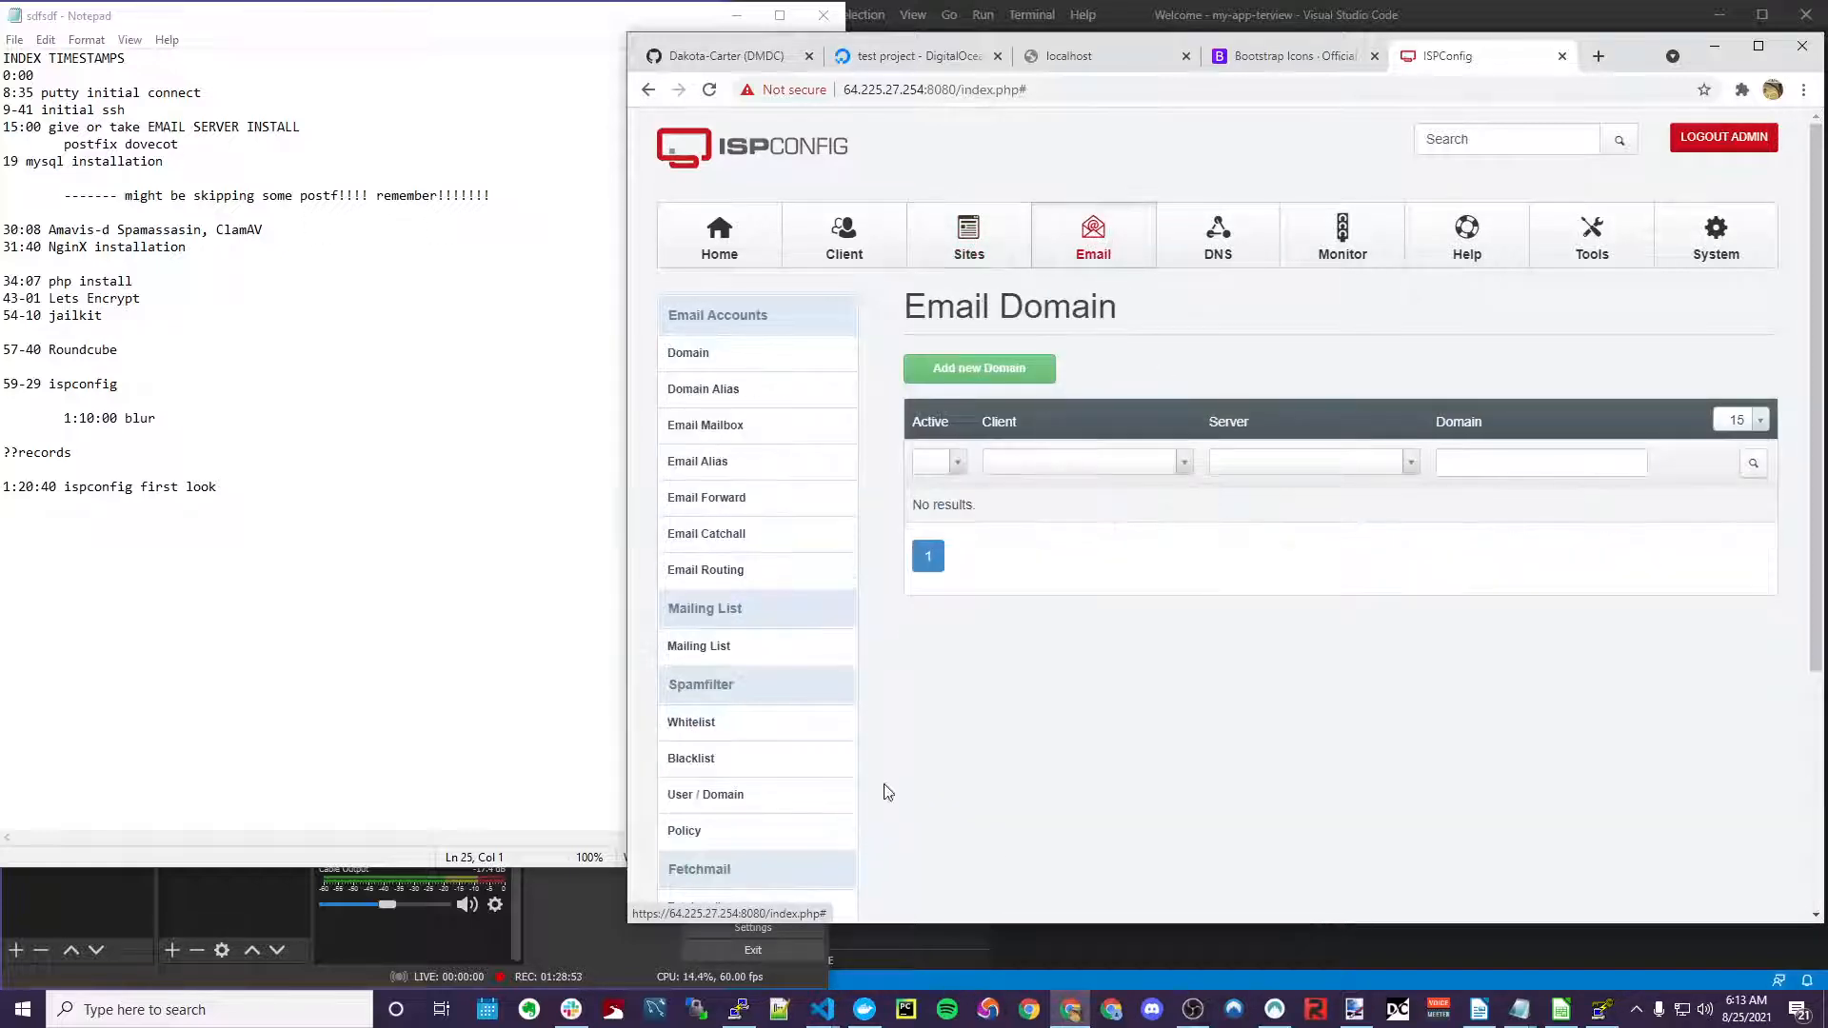
click(1004, 377)
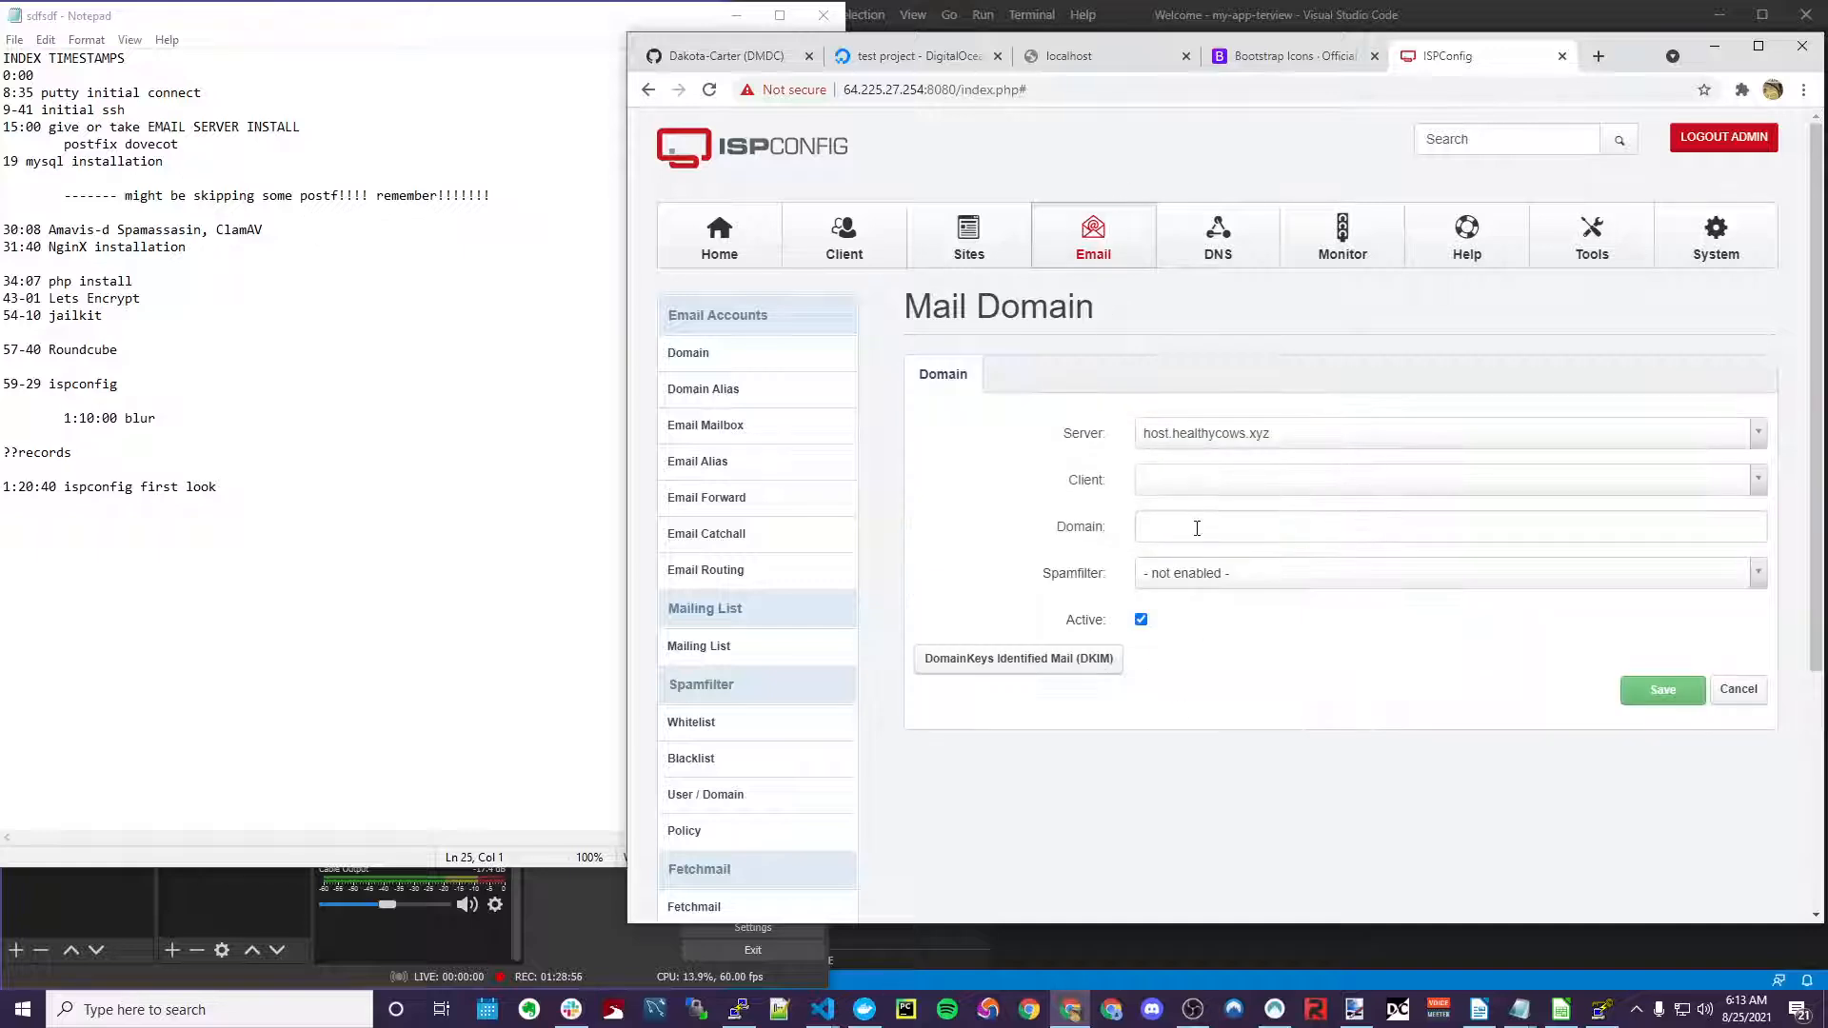
click(1196, 526)
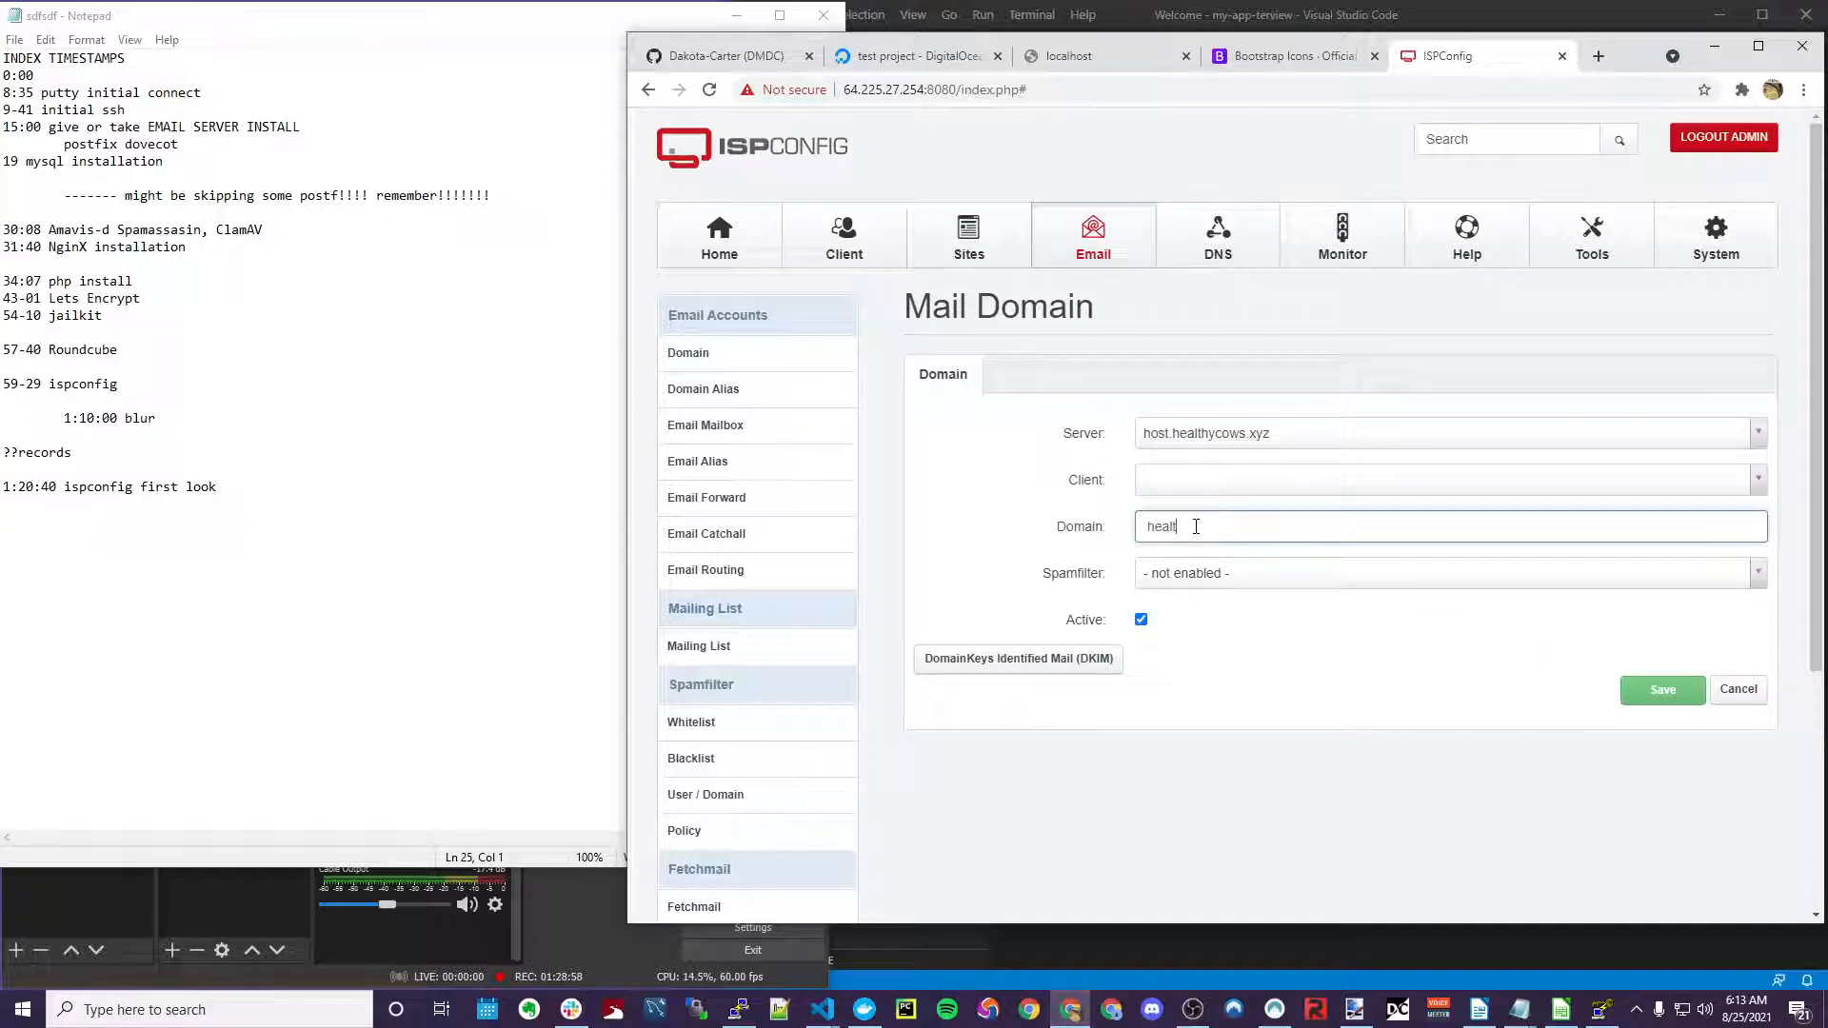
text(healthycows.x)
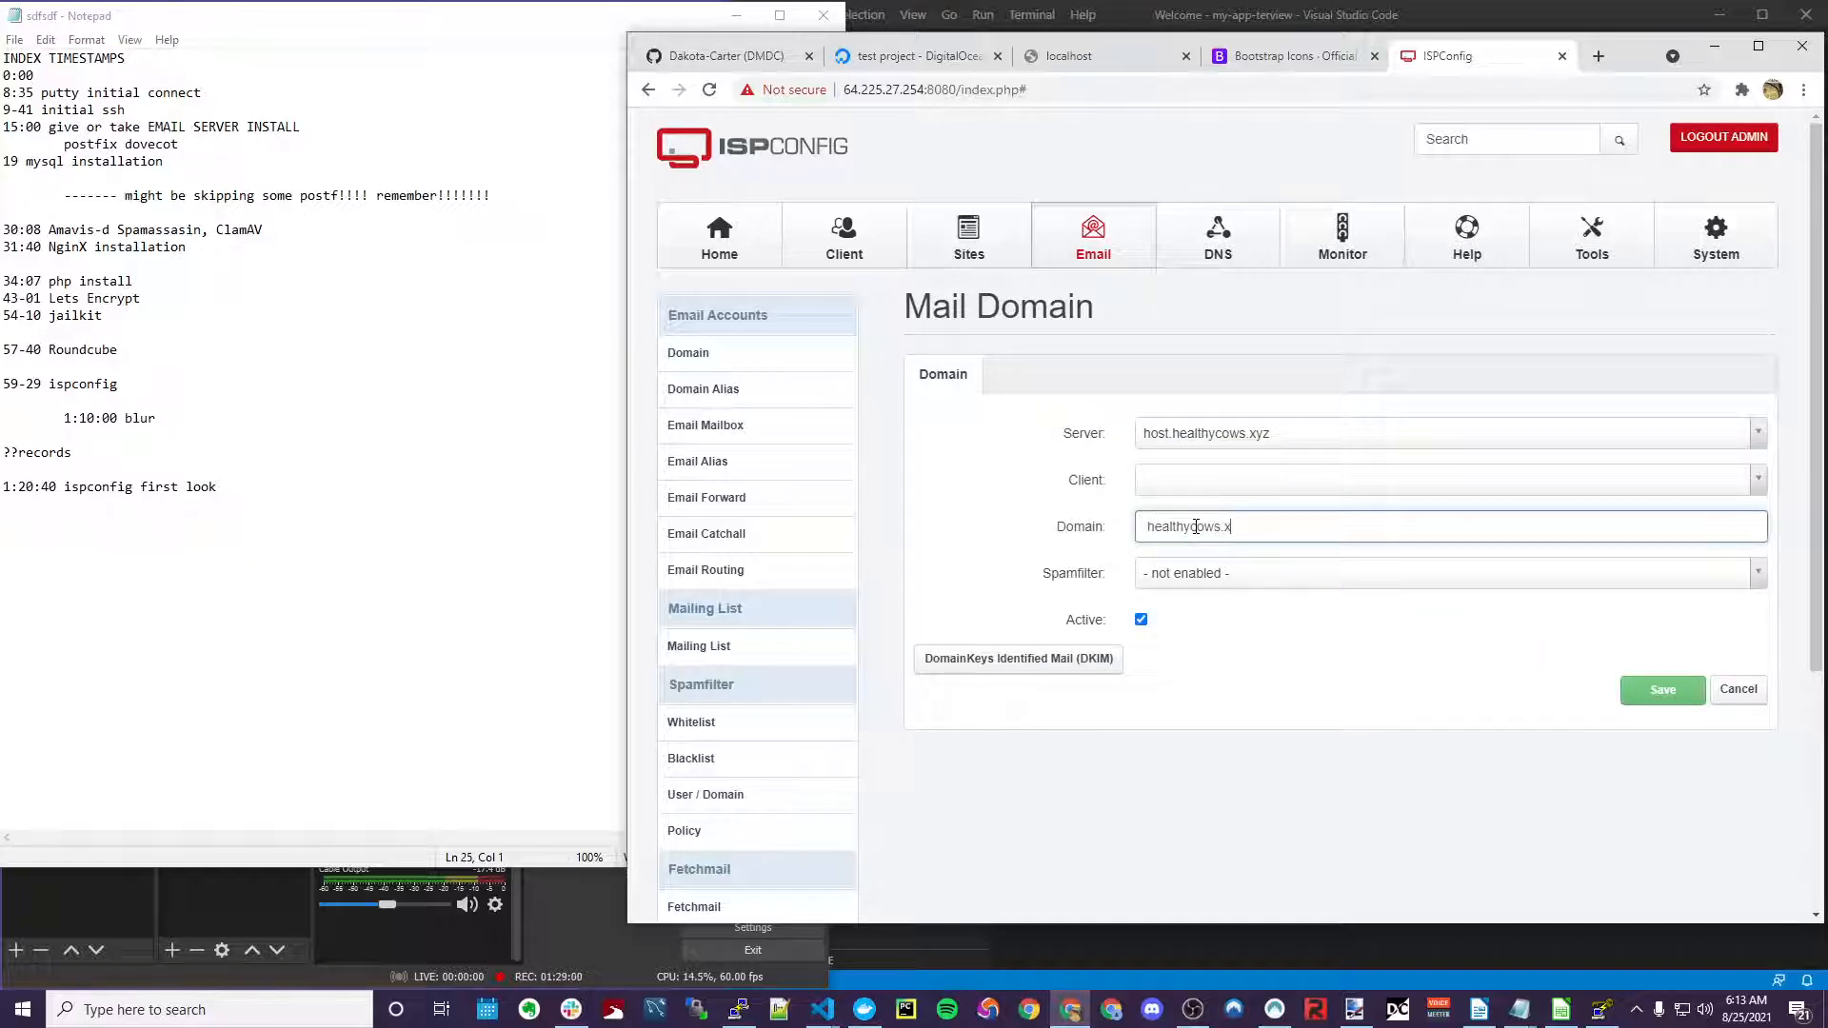
text(yz)
click(1074, 578)
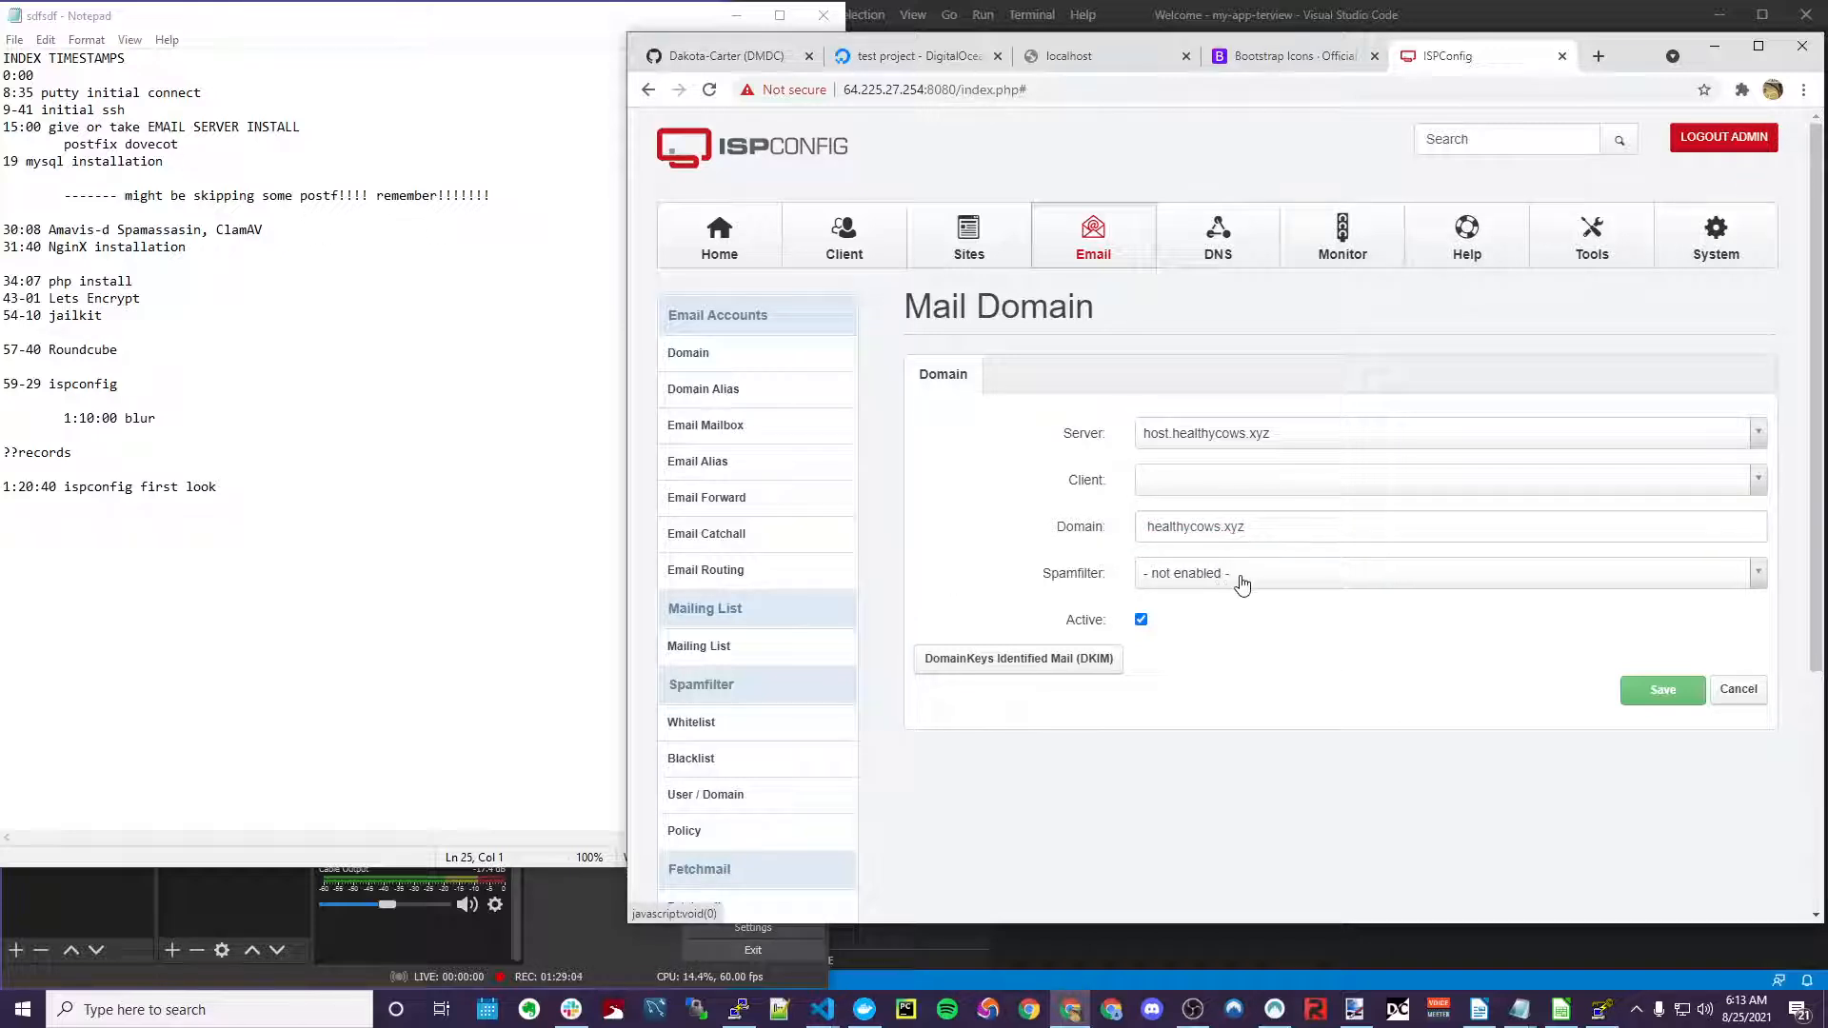
click(1243, 583)
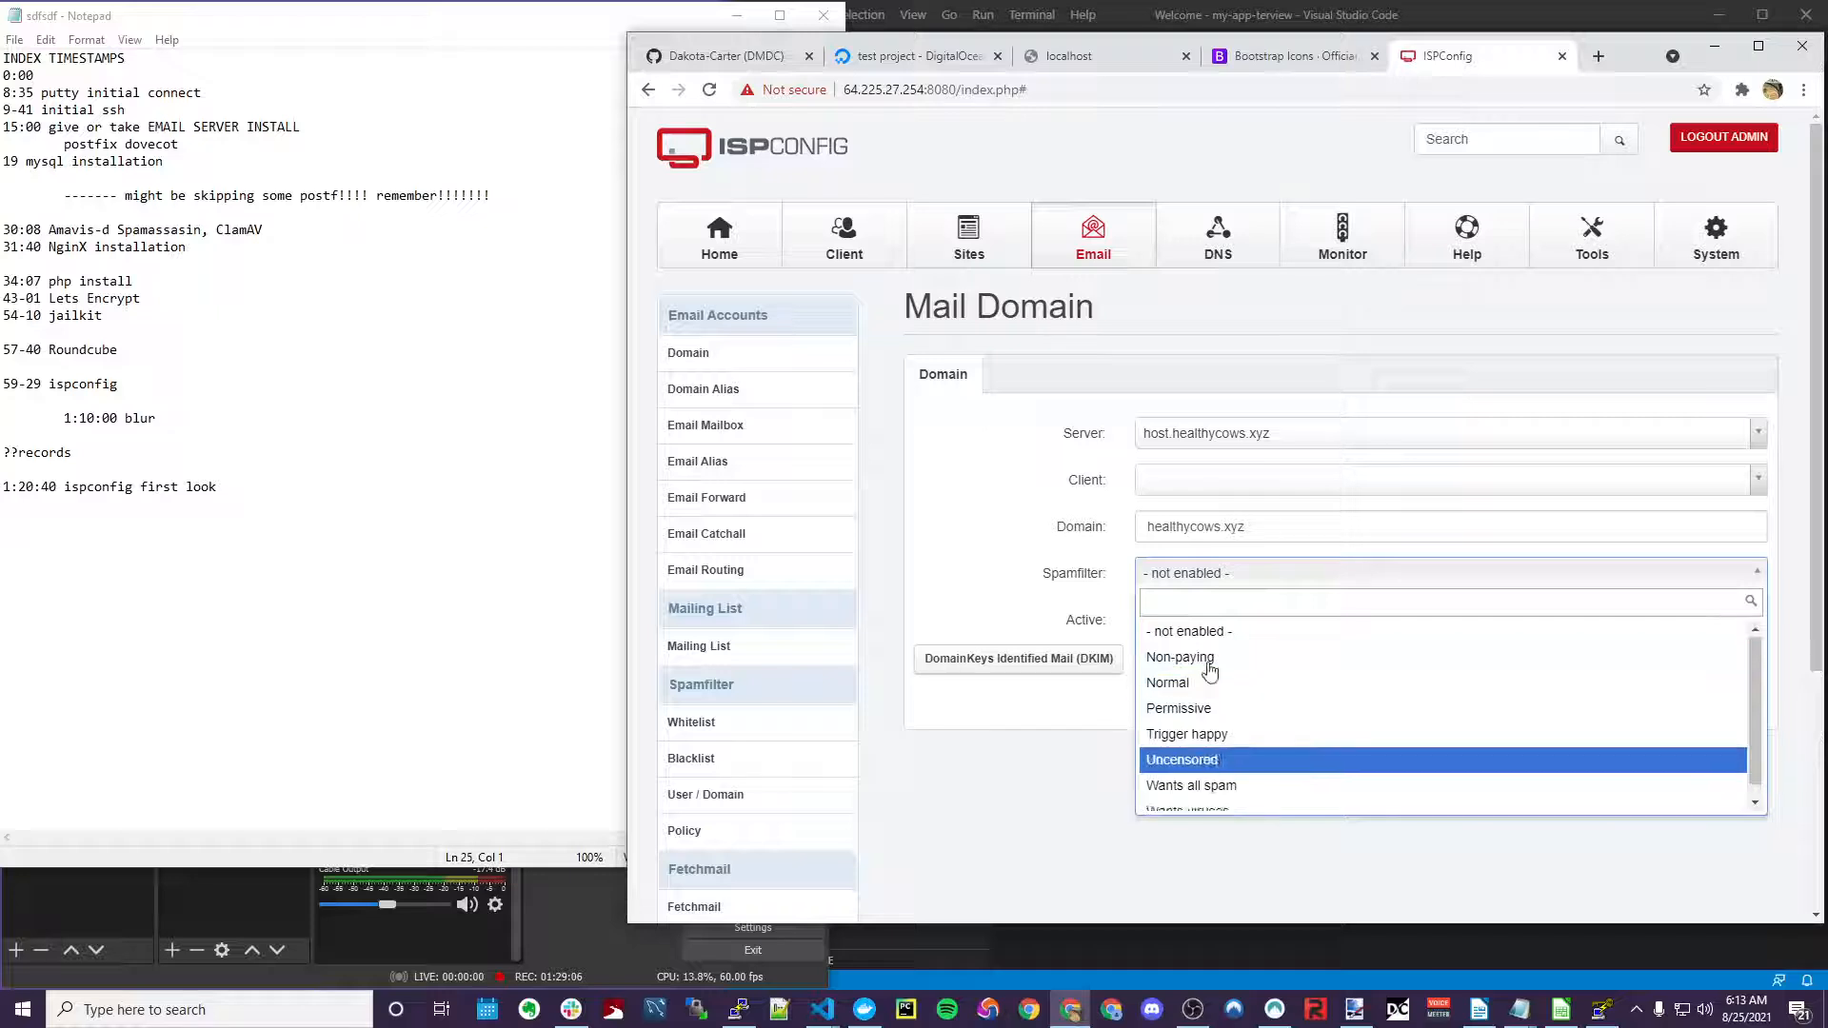
click(1216, 631)
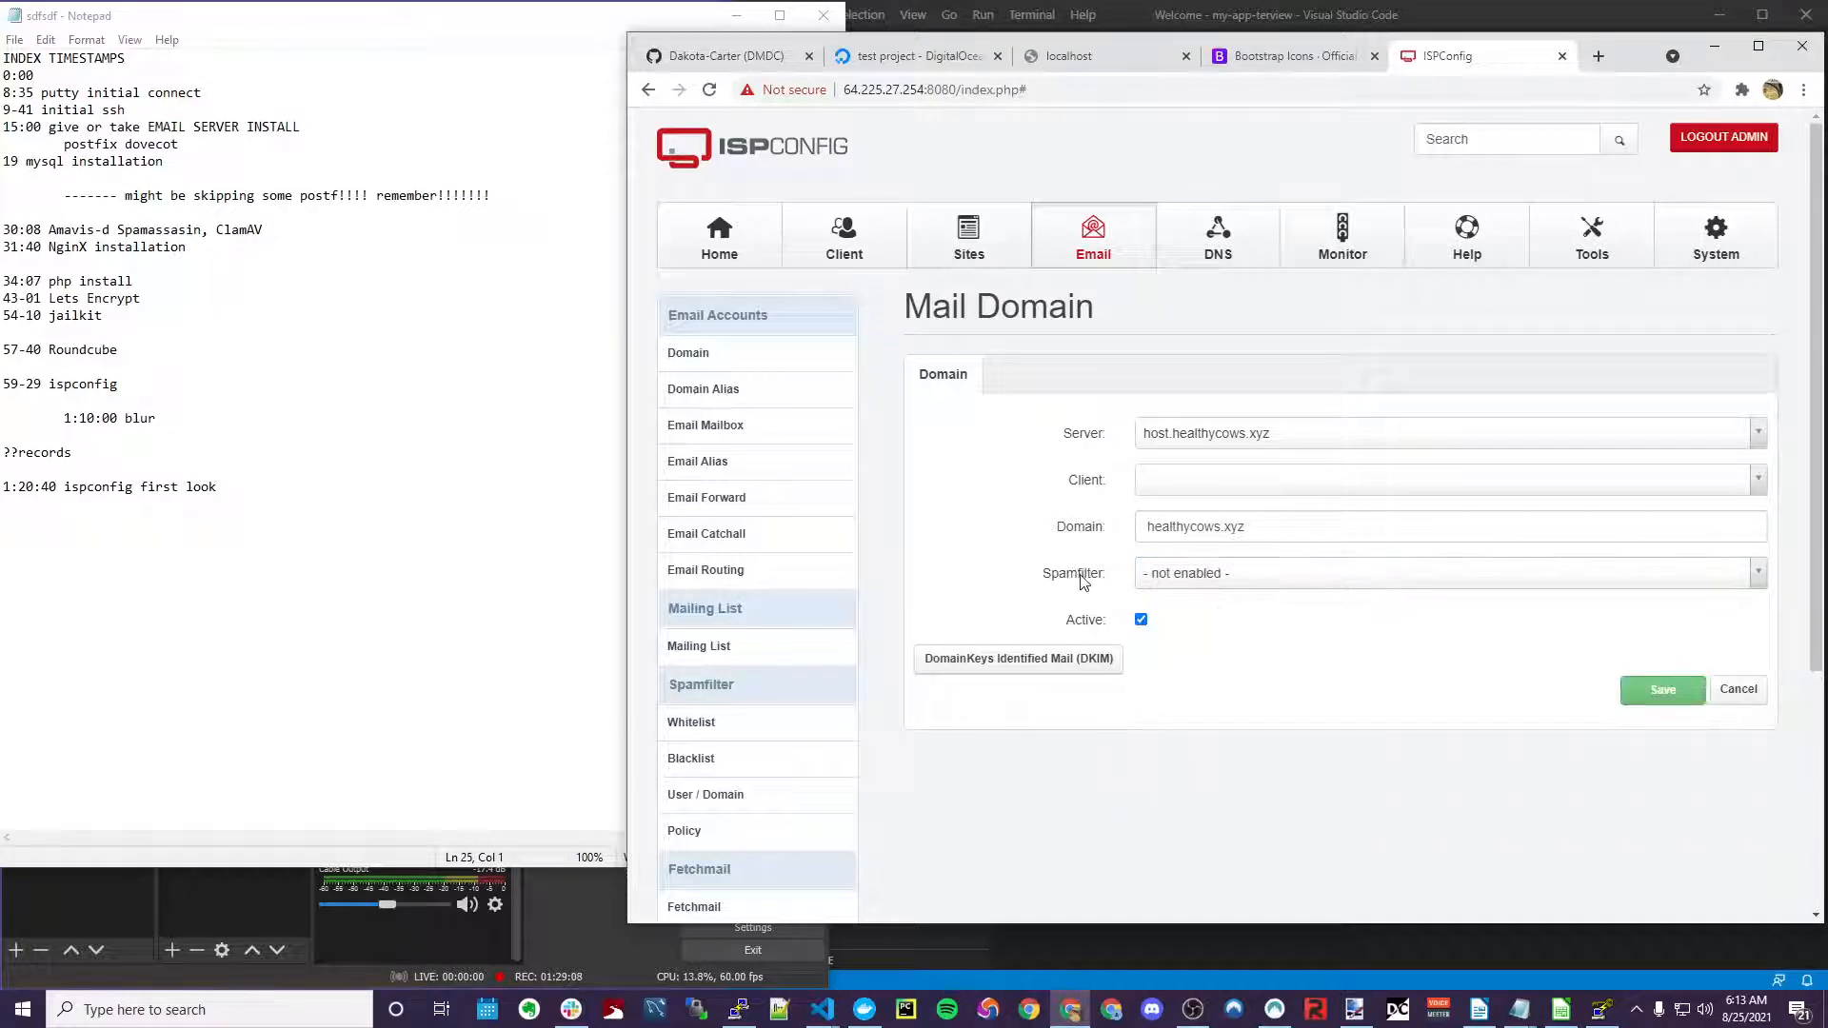
scroll(1081, 580, down, 2)
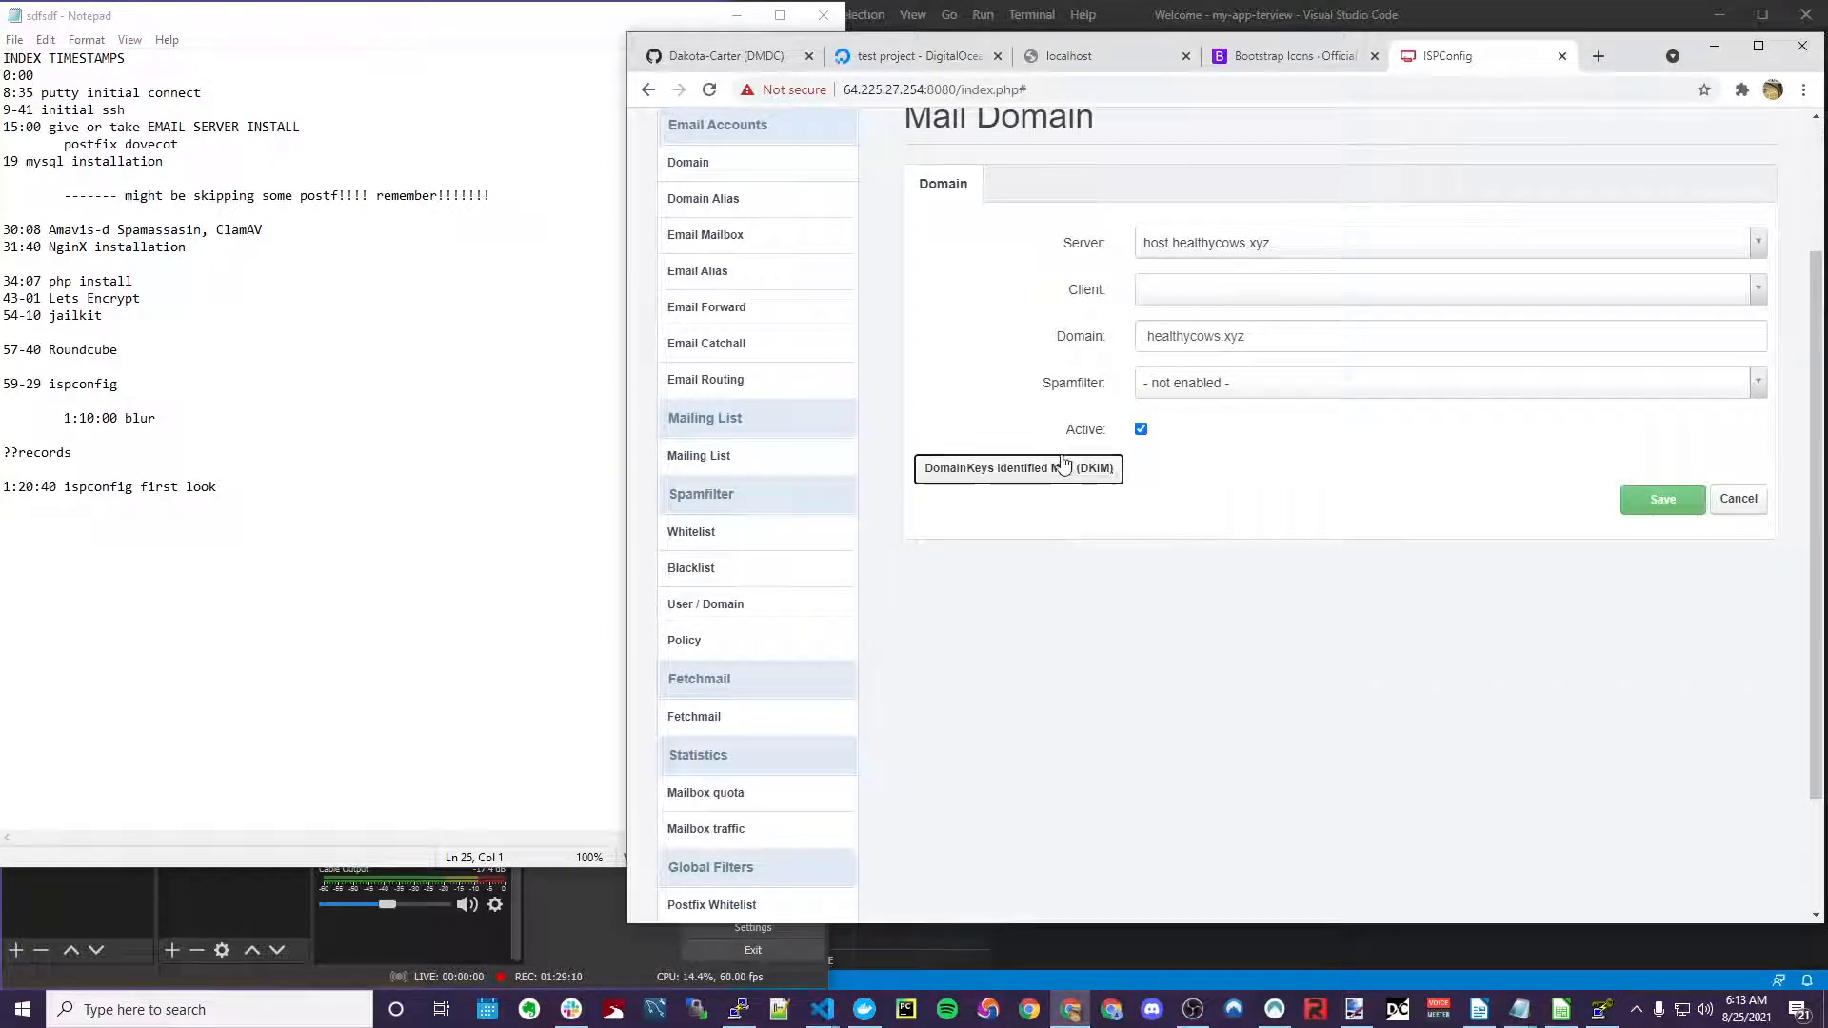
Open the DKIM section of the healthycows.xyz mail domain and enable DKIM
click(1063, 465)
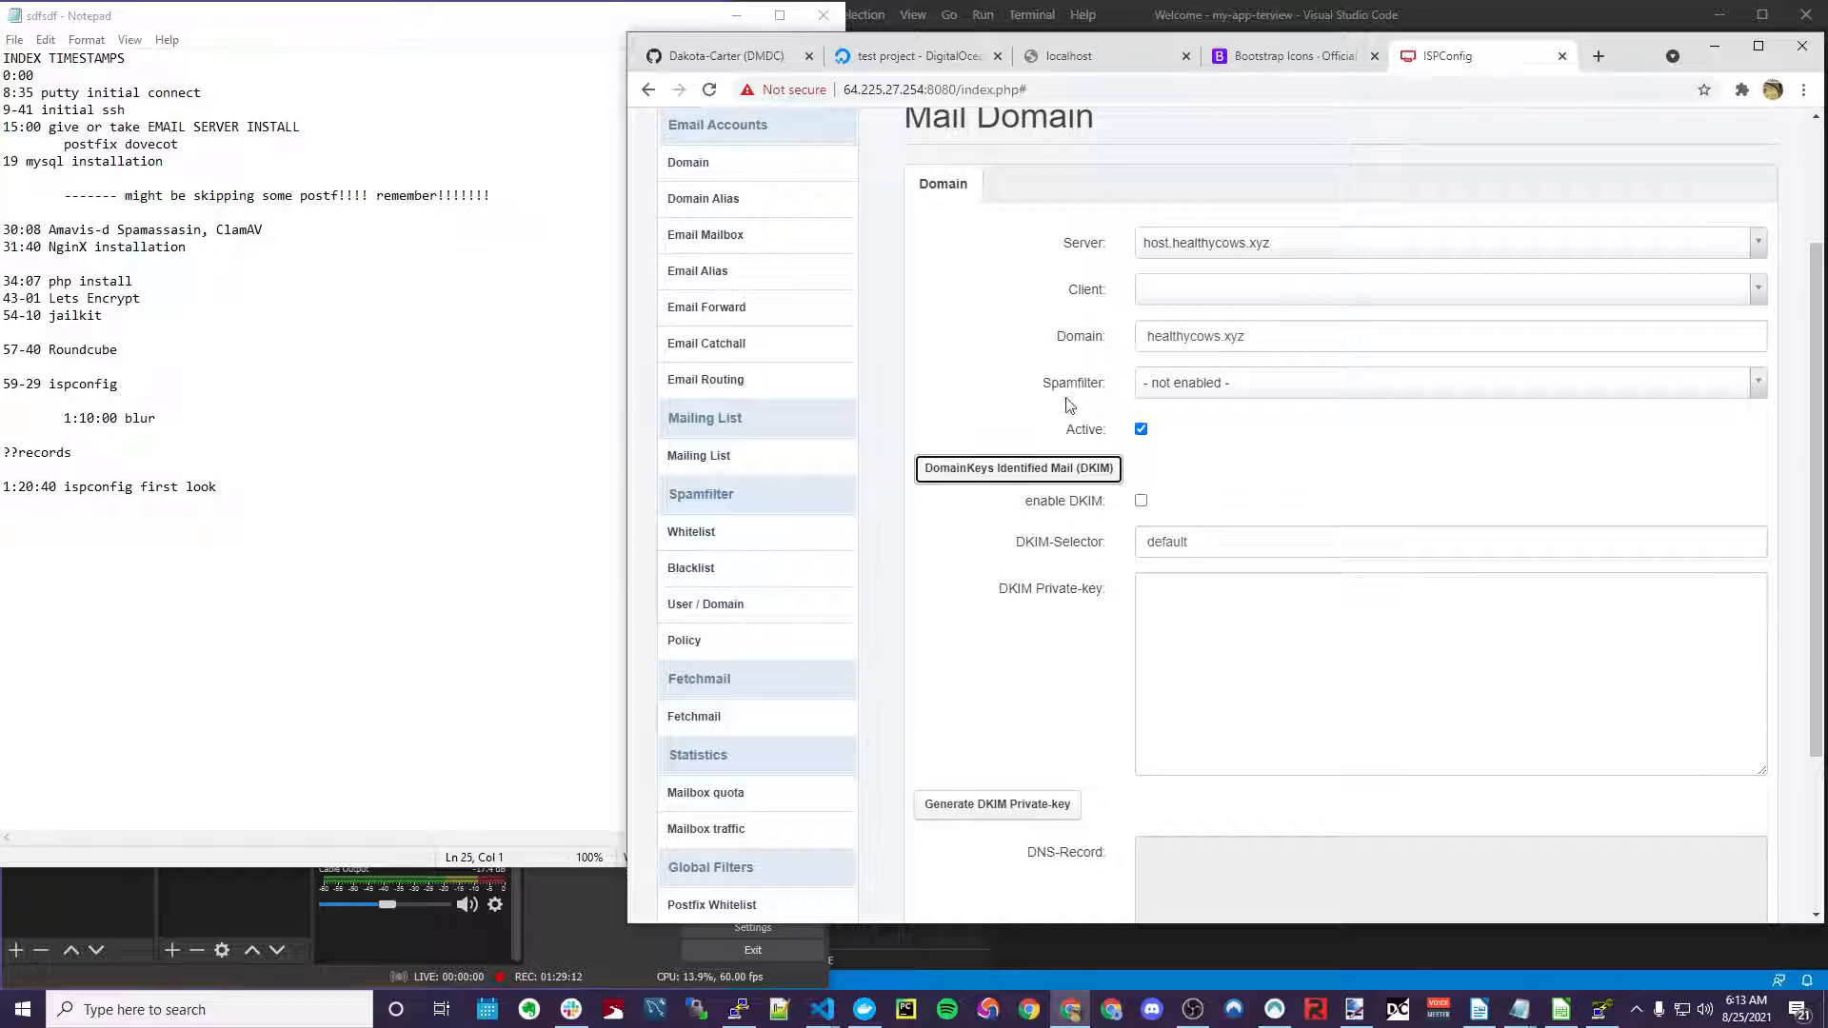
click(1142, 503)
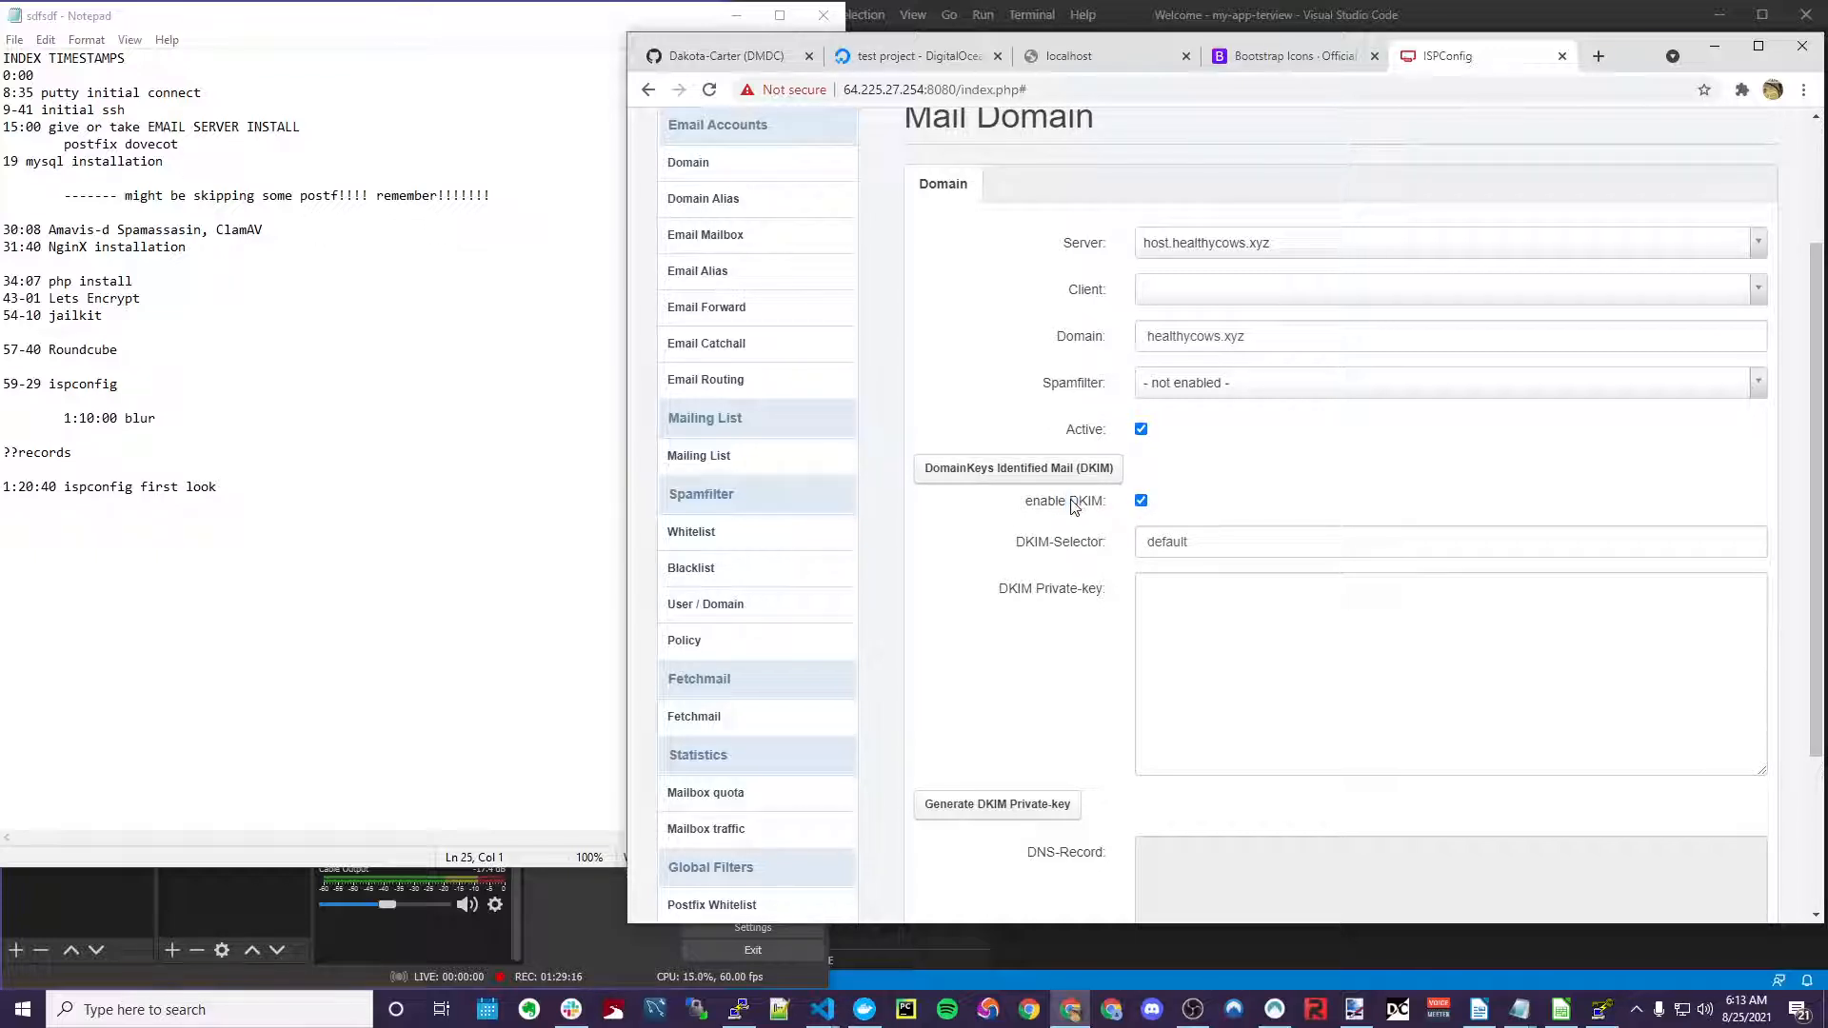
drag(1082, 505, 1078, 505)
click(1072, 505)
click(1085, 505)
scroll(1047, 615, down, 2)
Generate the DKIM private key and copy the default._domainkey record name from the DNS-Record box
click(1047, 615)
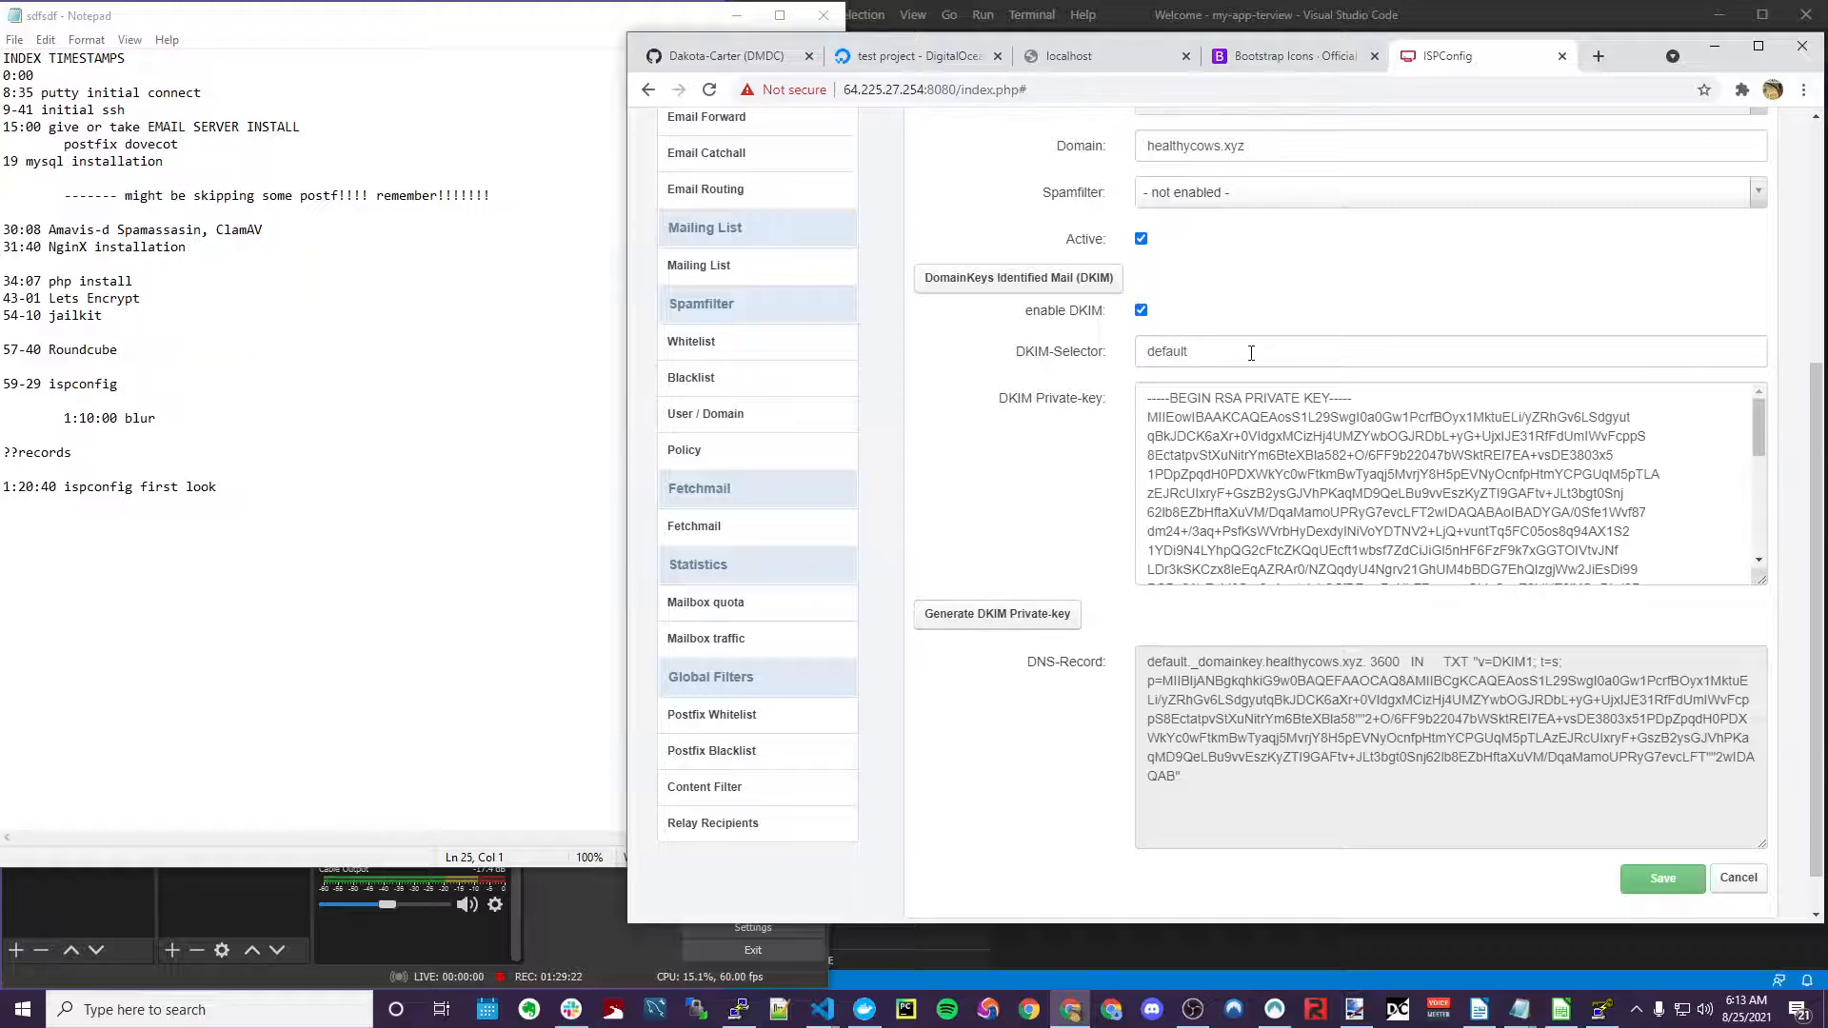
scroll(1251, 353, down, 1)
mouse_move(1154, 614)
mouse_down()
mouse_move(1255, 614)
mouse_move(1128, 622)
mouse_up()
click(1257, 614)
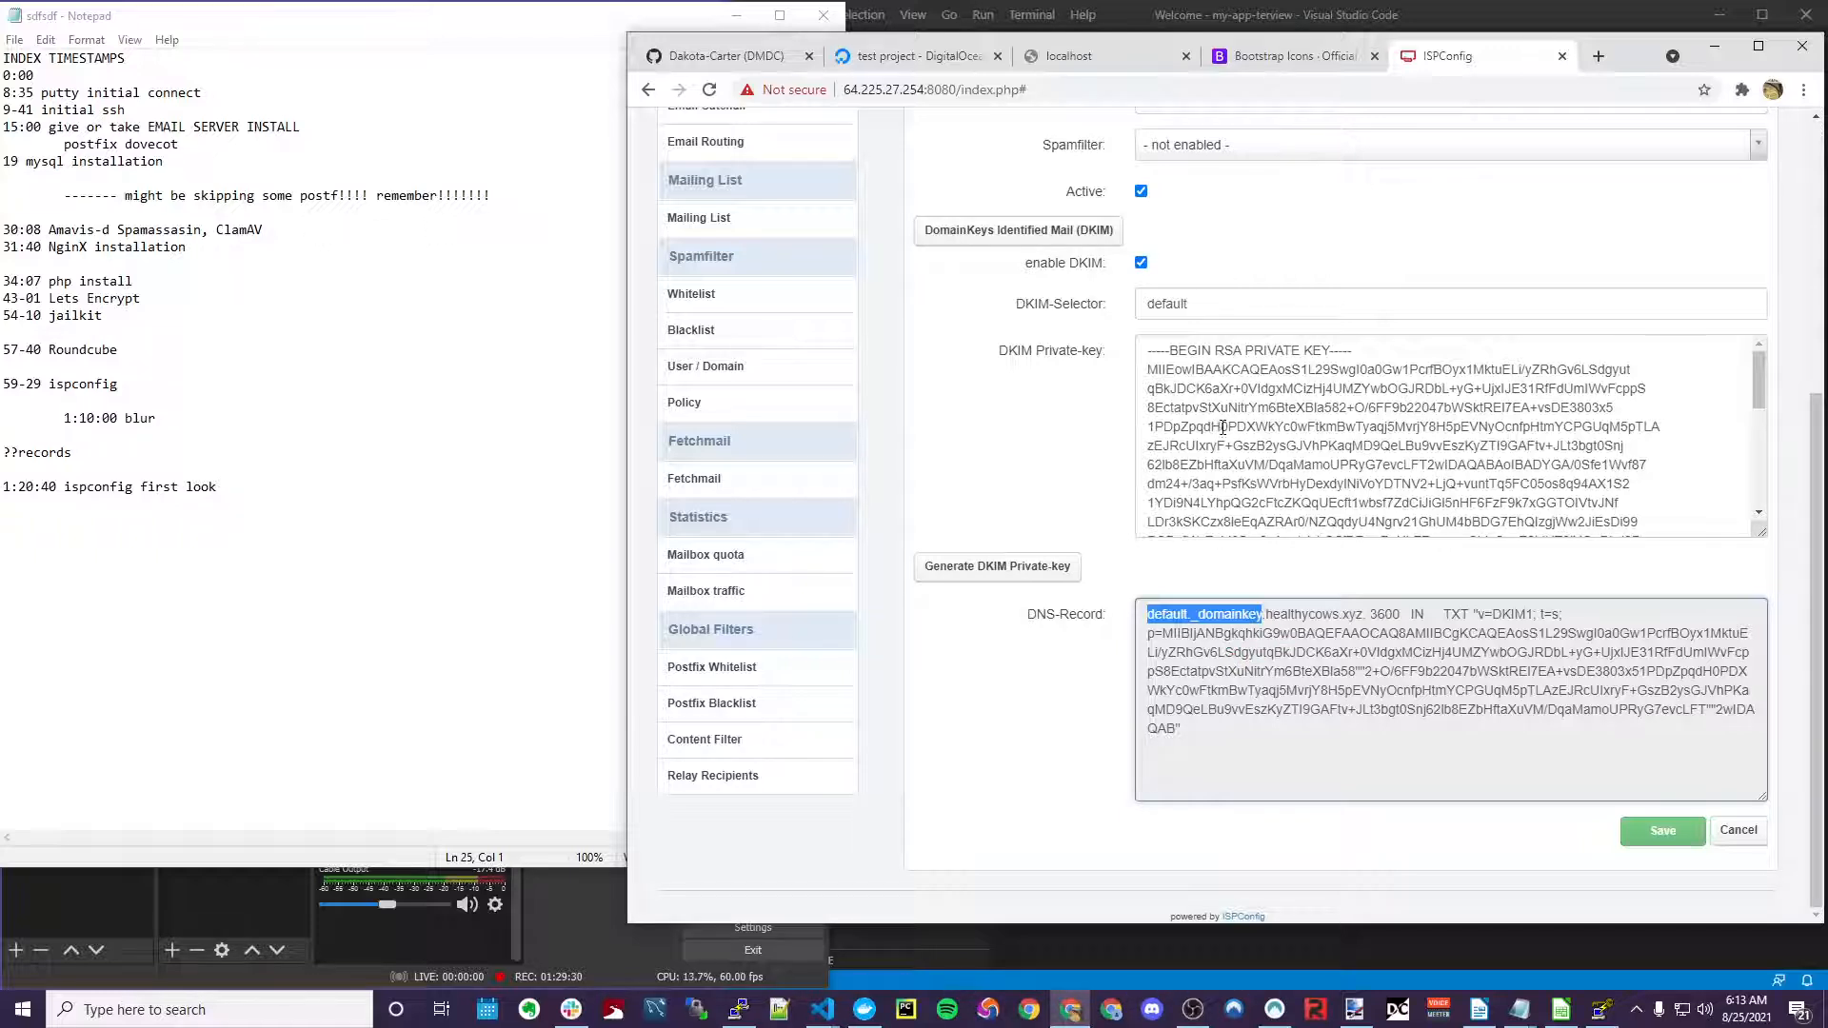
drag(1047, 615, 1053, 615)
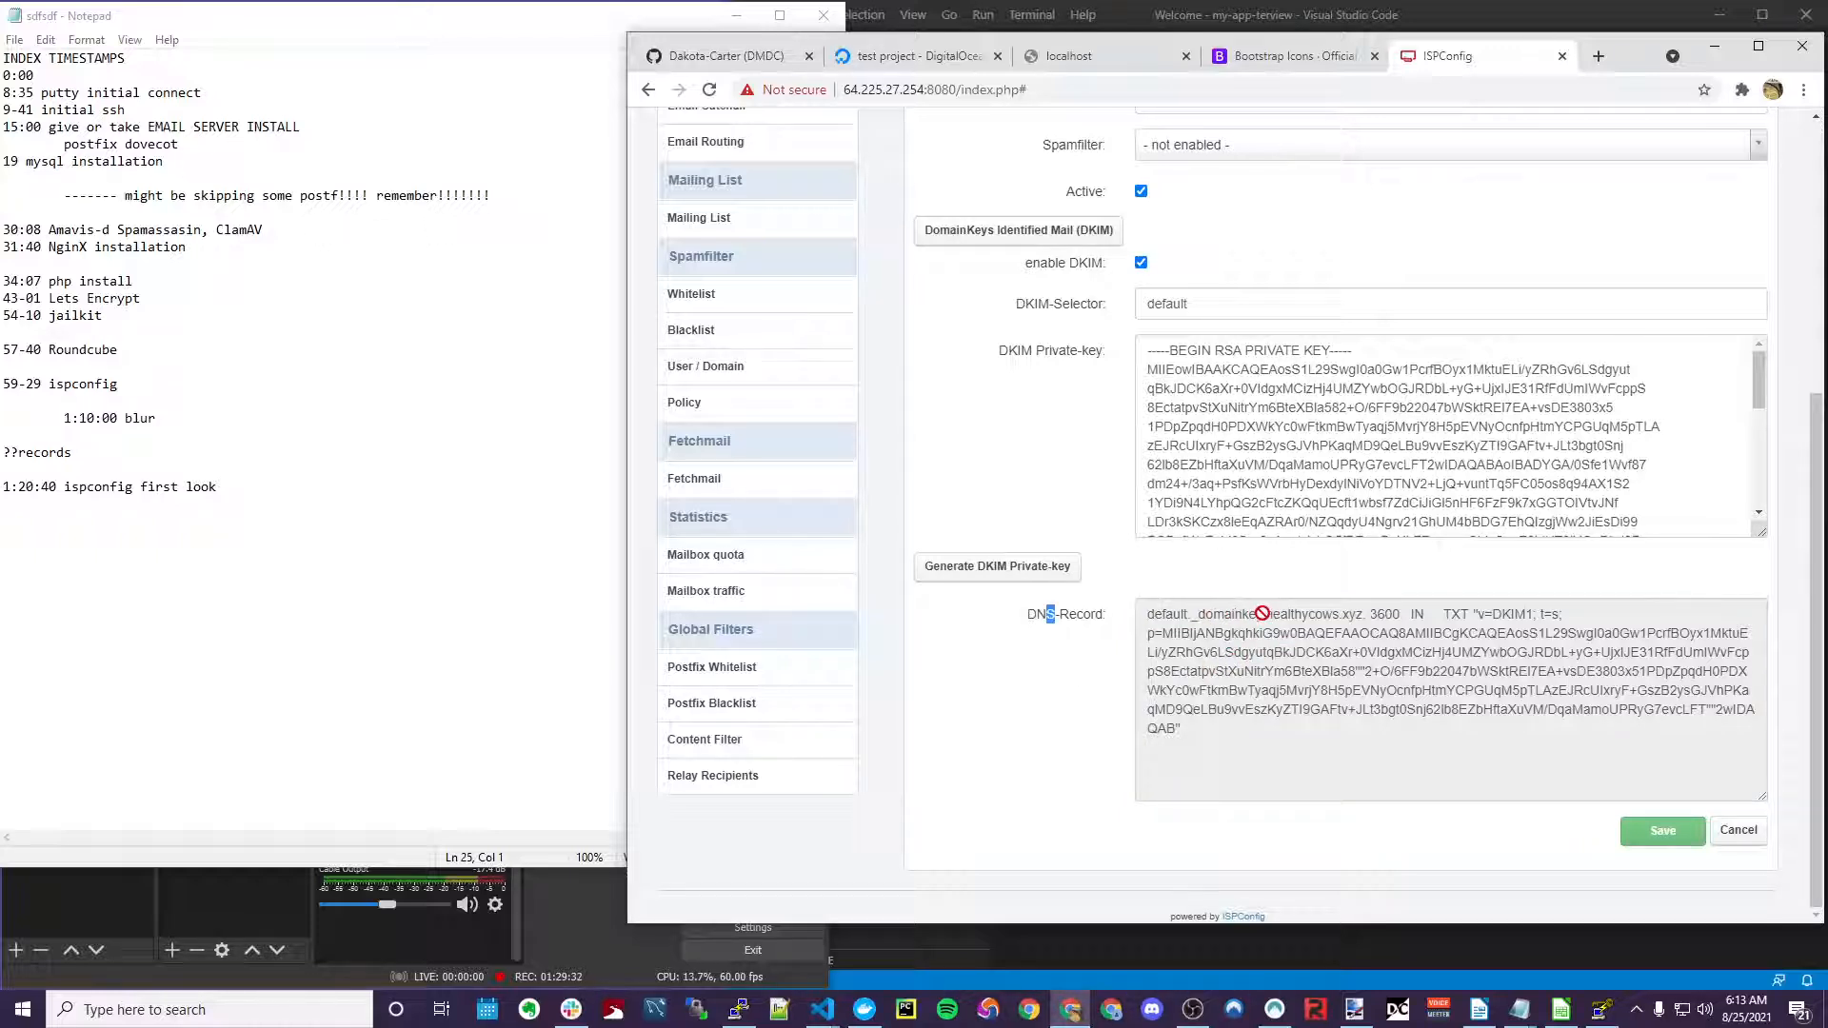
drag(1263, 613, 1158, 611)
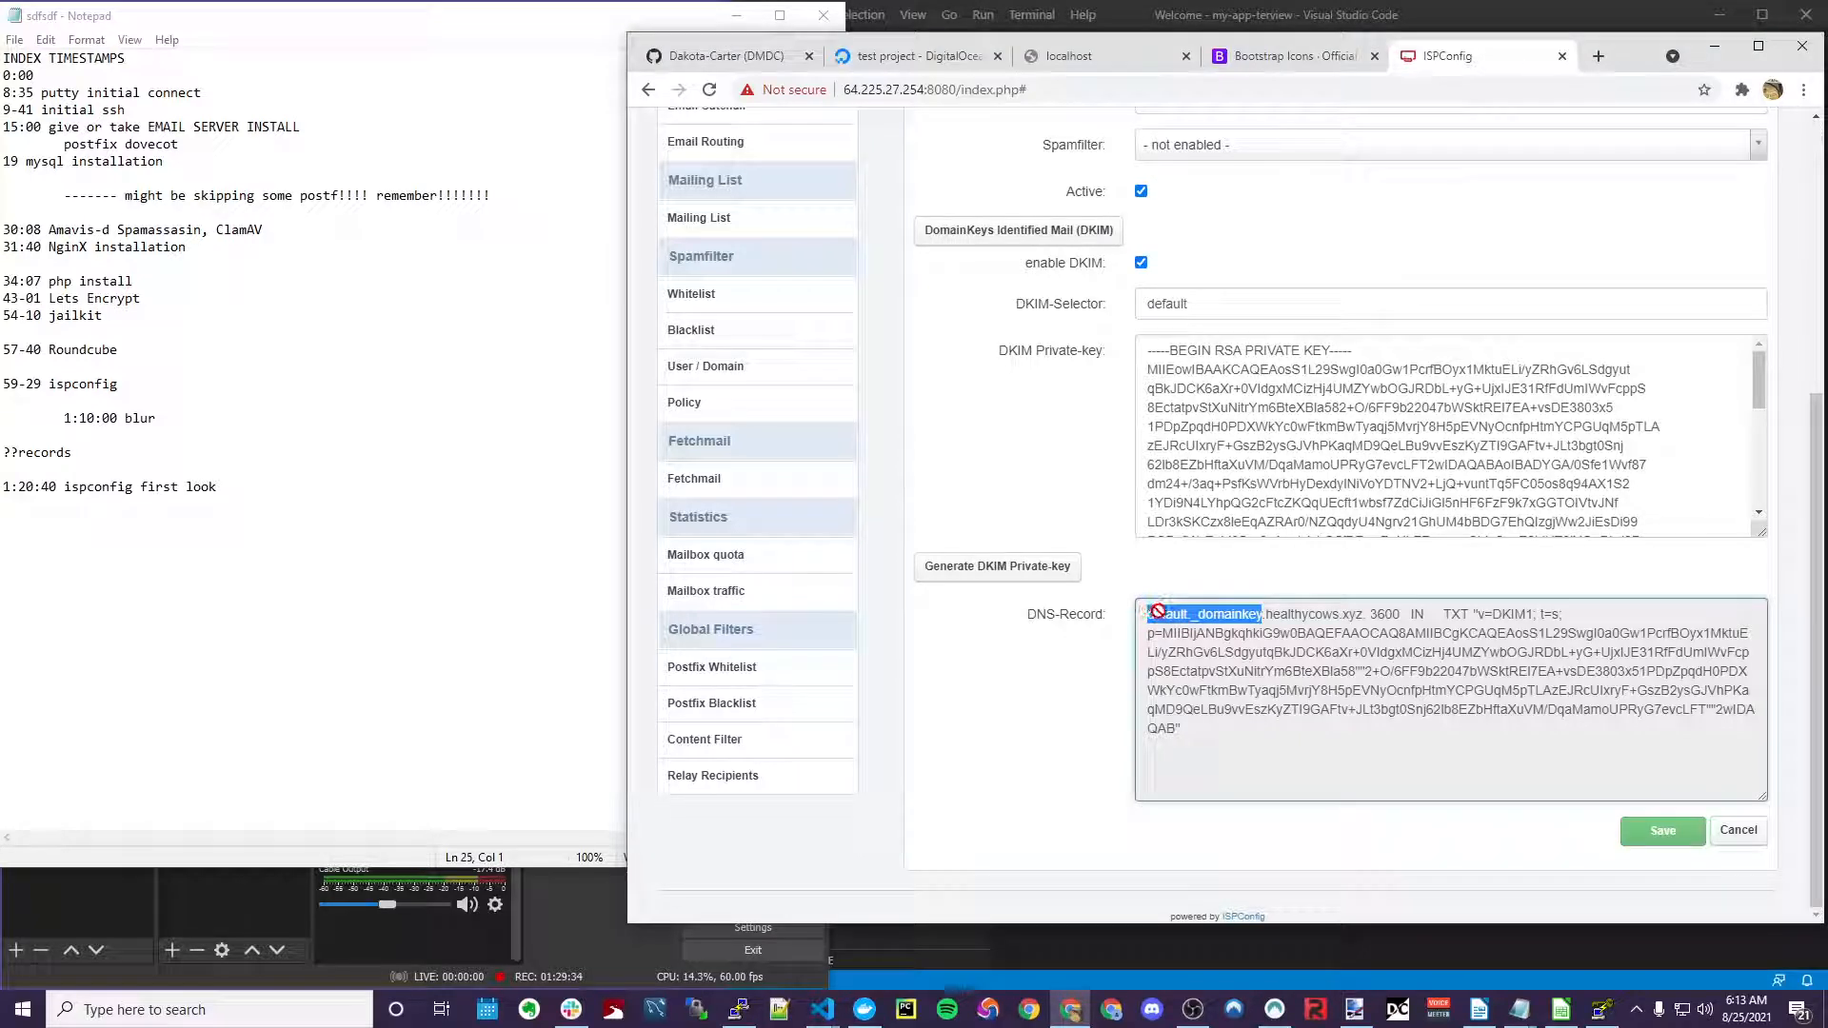
In DigitalOcean, start a TXT record for healthycows.xyz with hostname default._domainkey
click(955, 61)
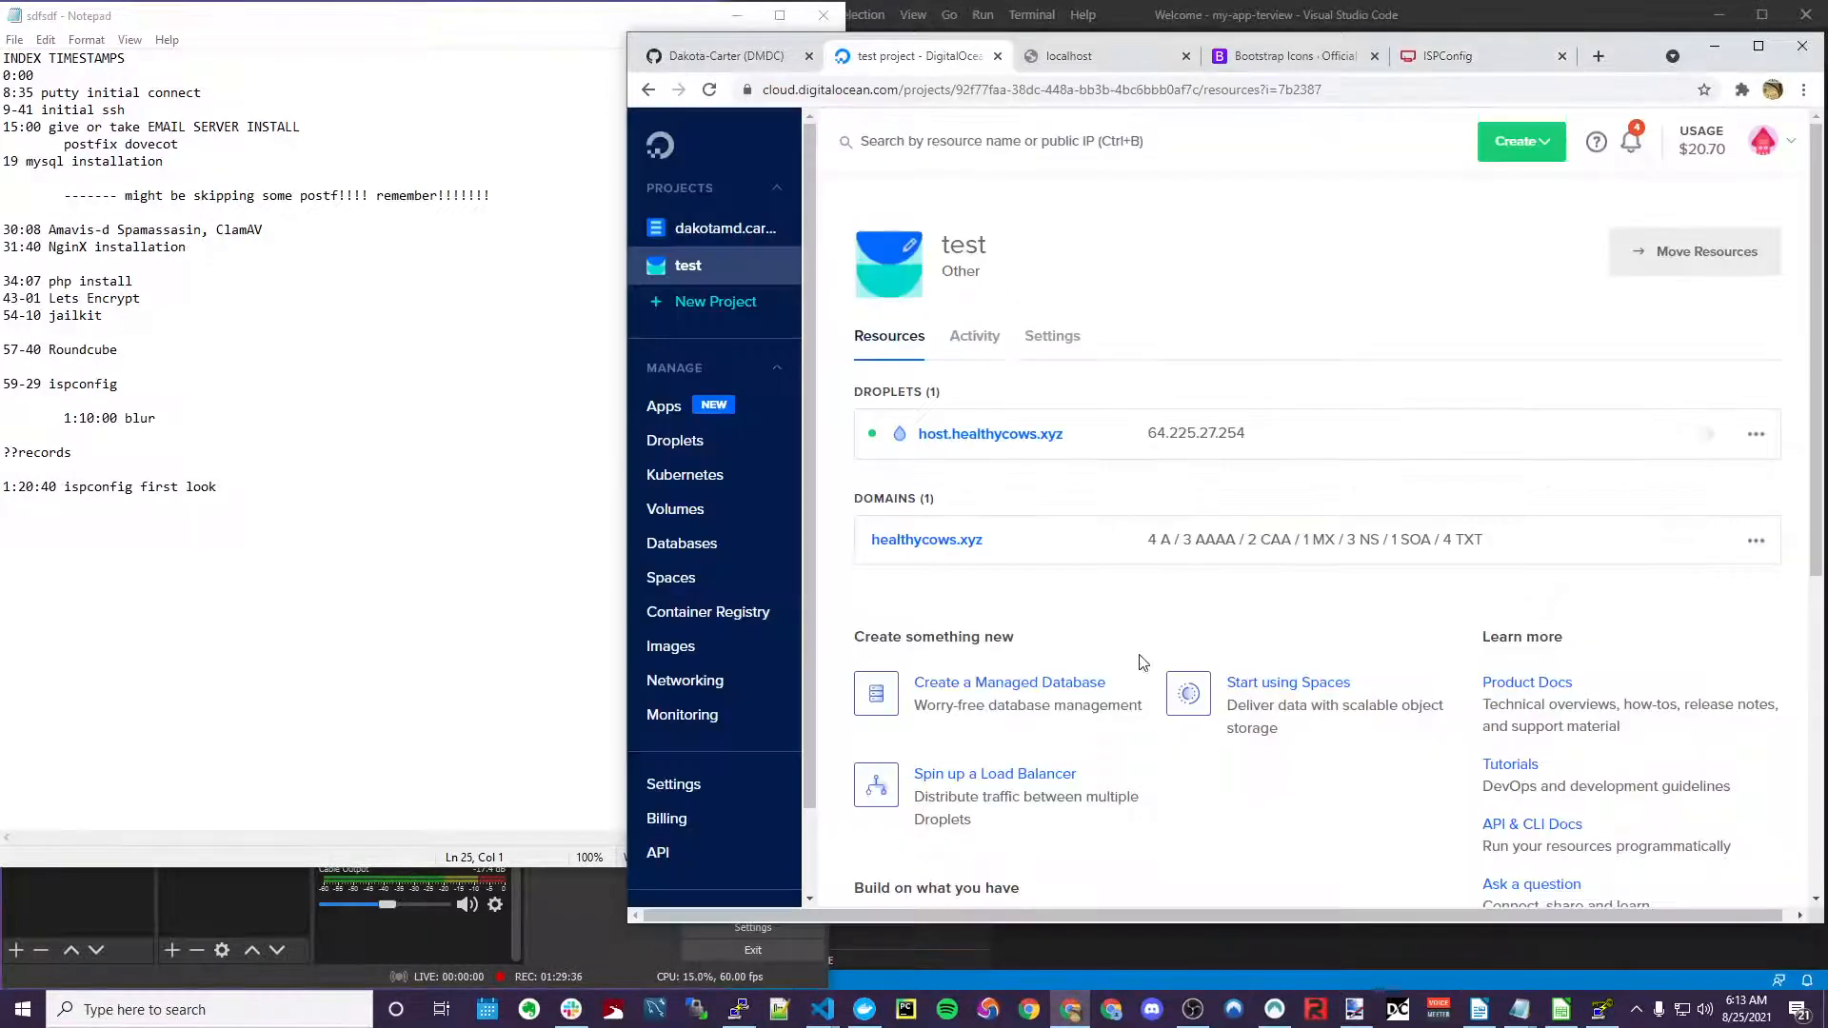
click(938, 543)
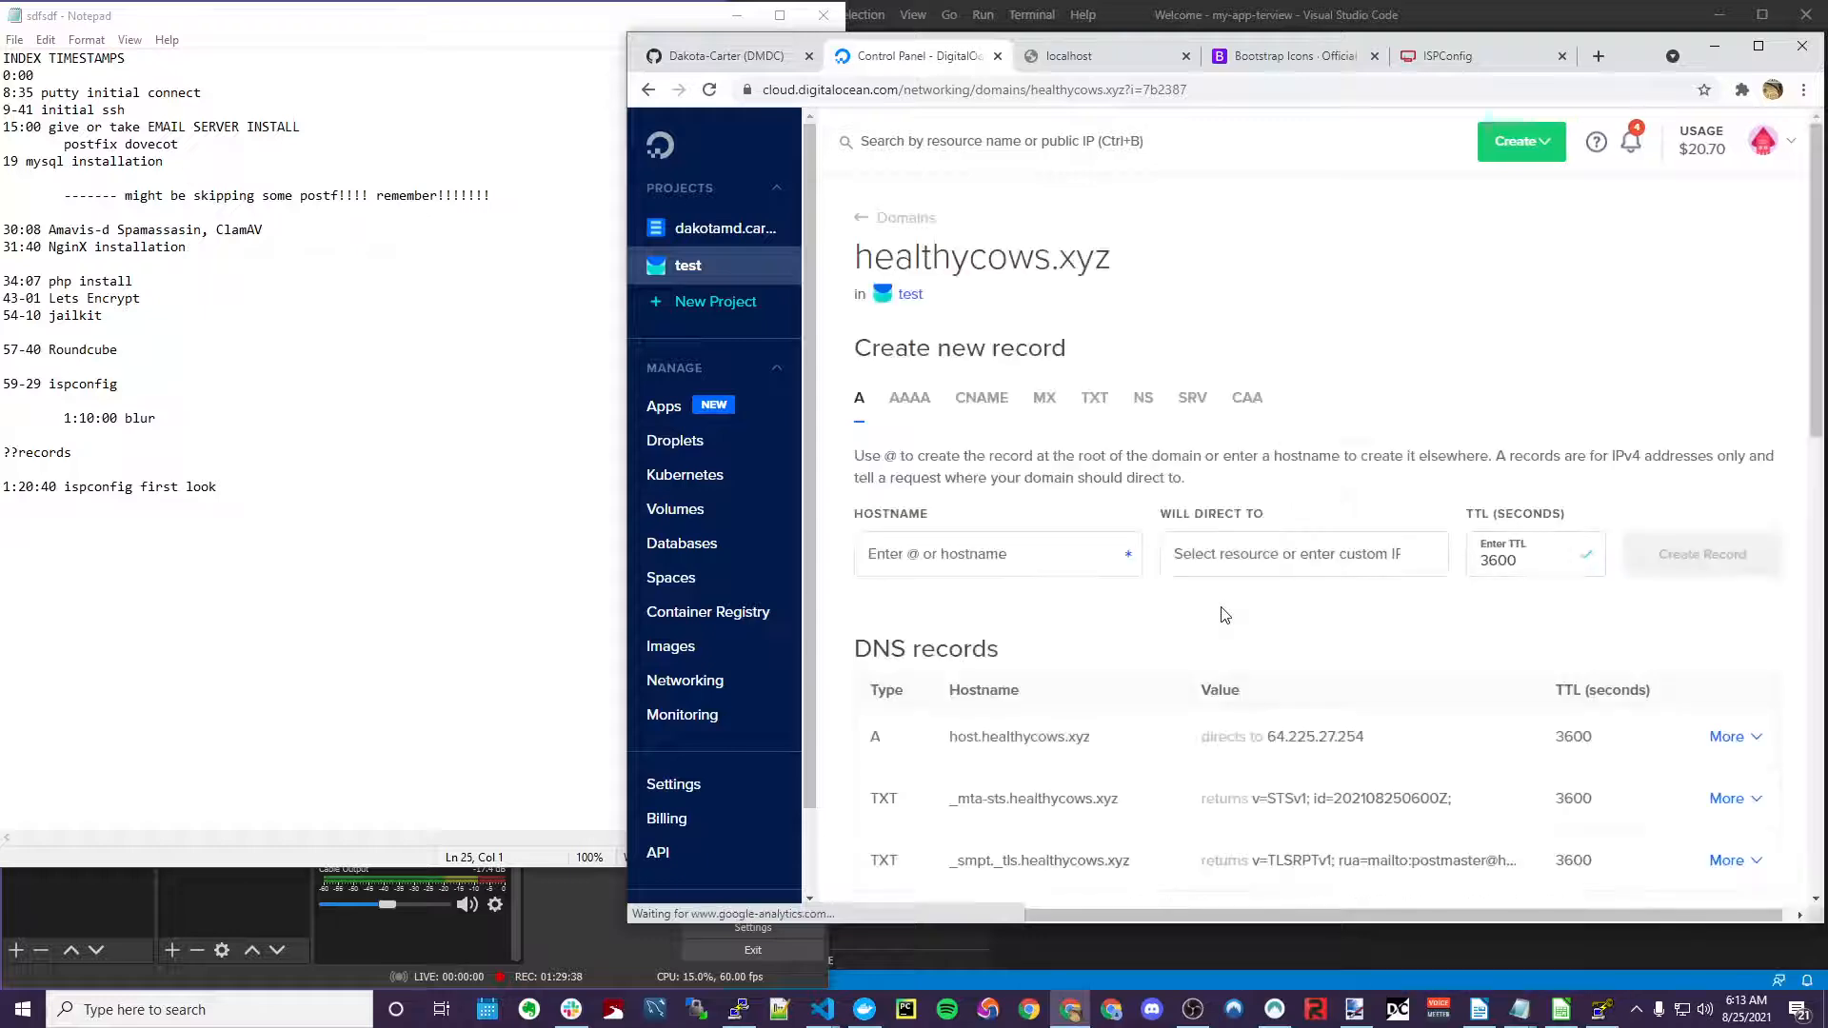
click(1095, 400)
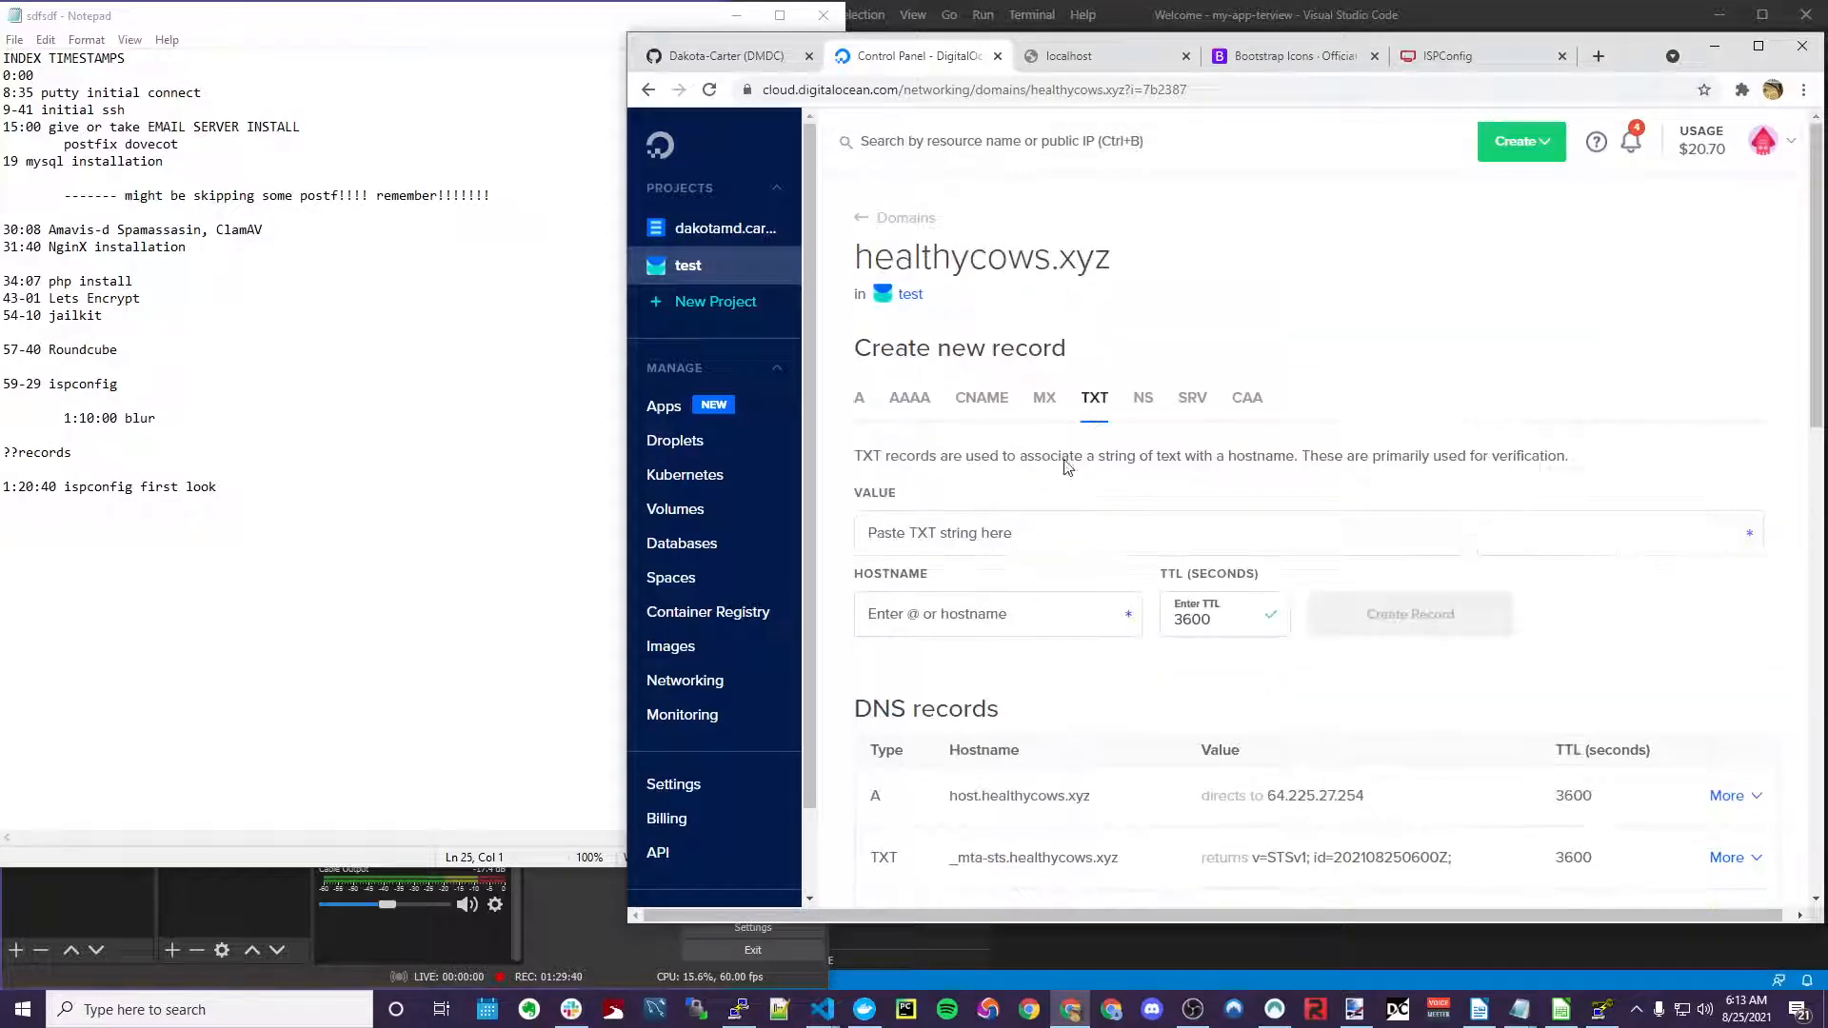
scroll(974, 621, down, 6)
scroll(971, 614, up, 6)
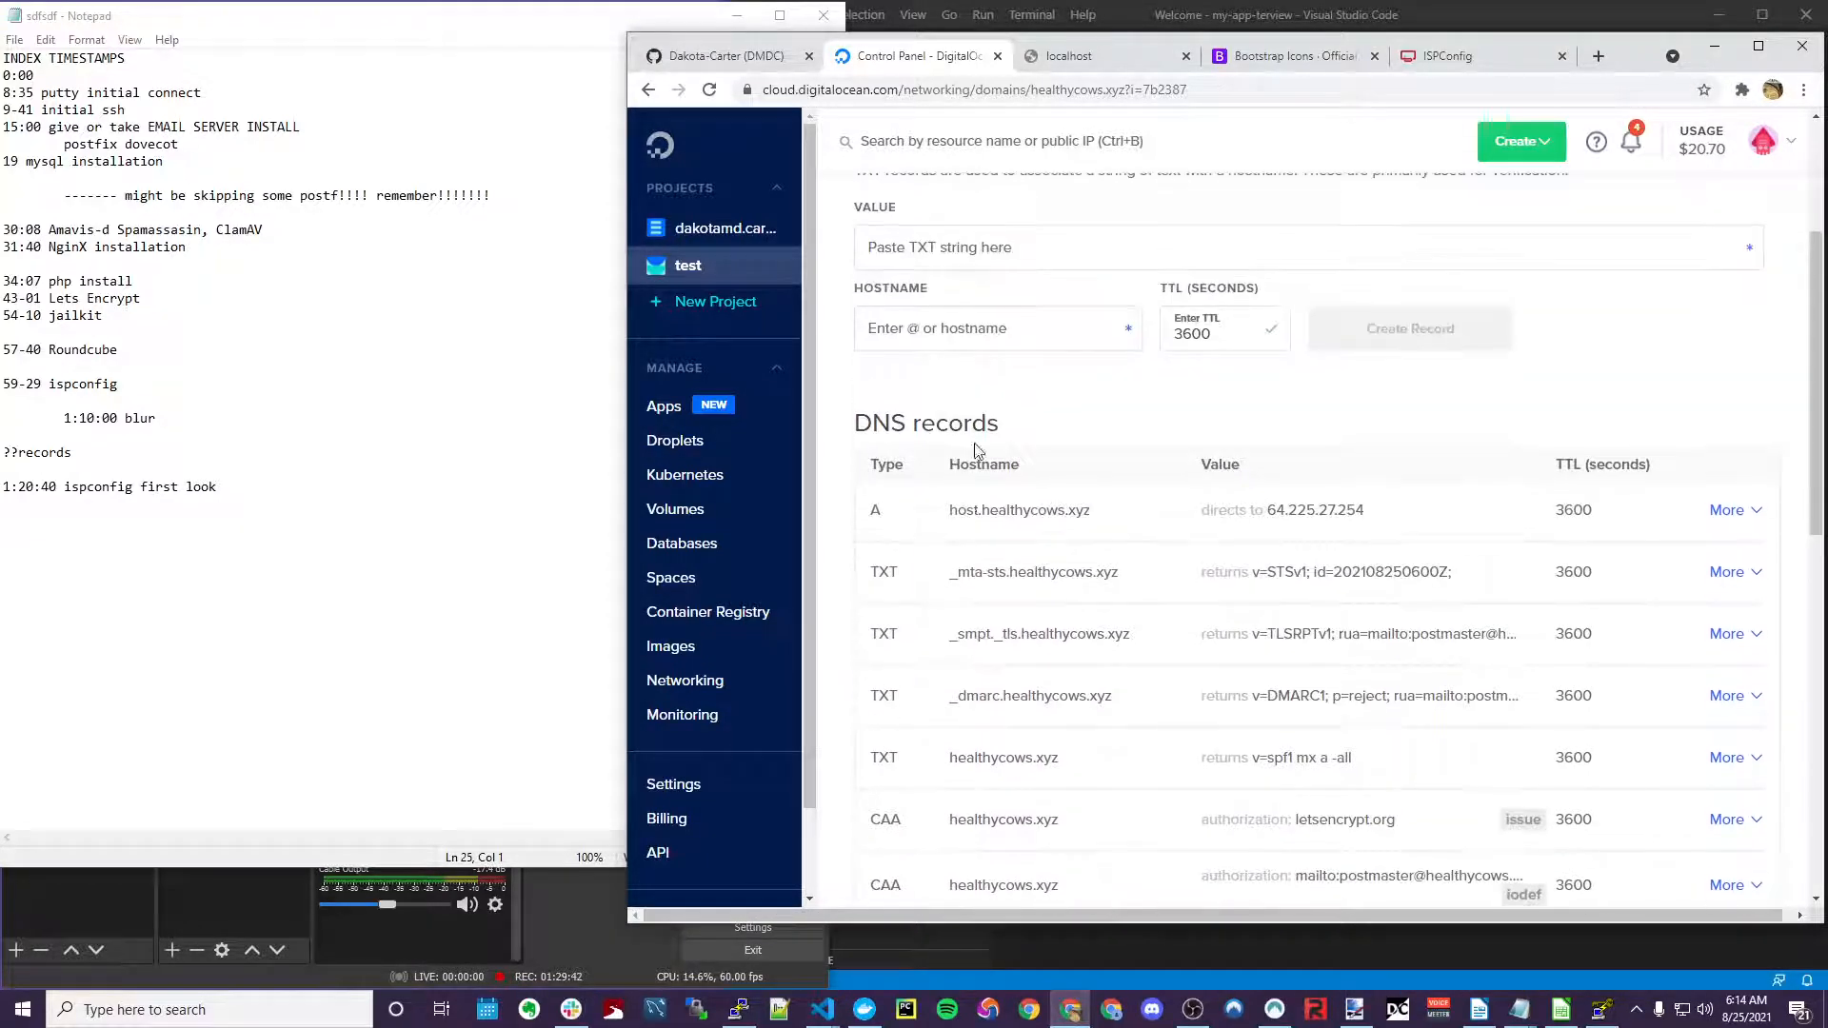
click(968, 605)
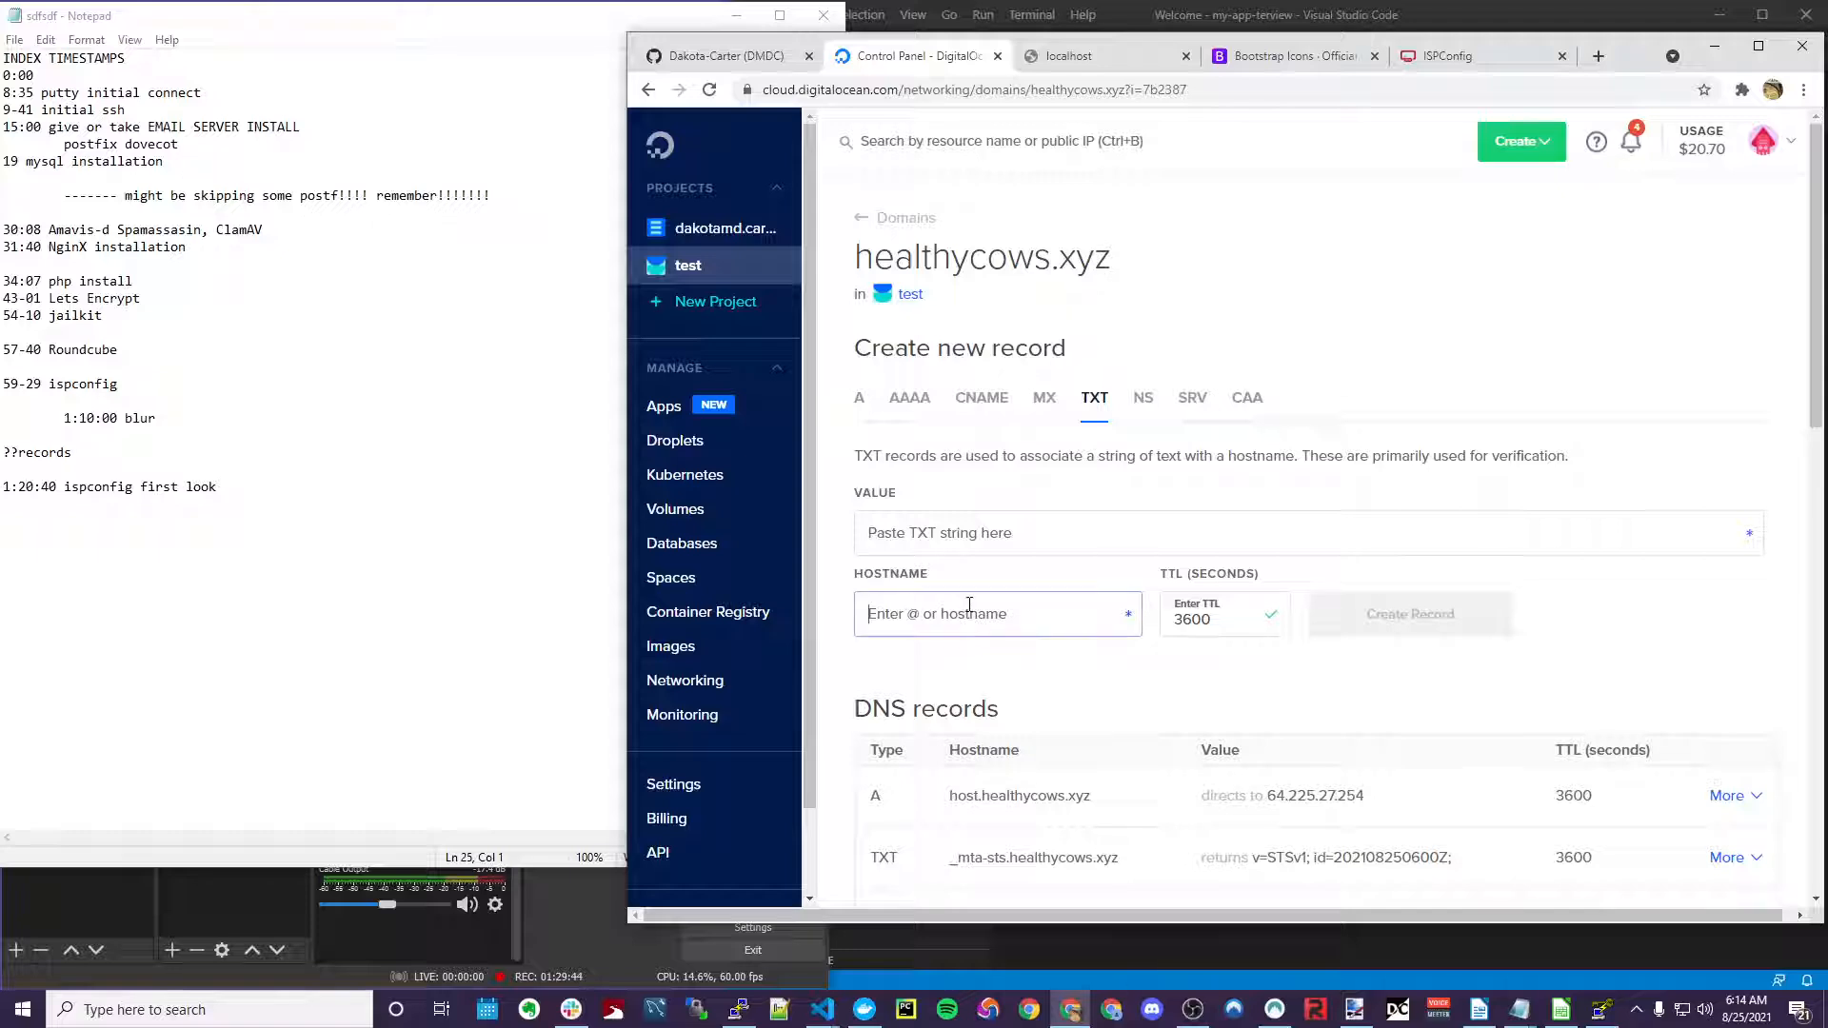
text(default._domainkey)
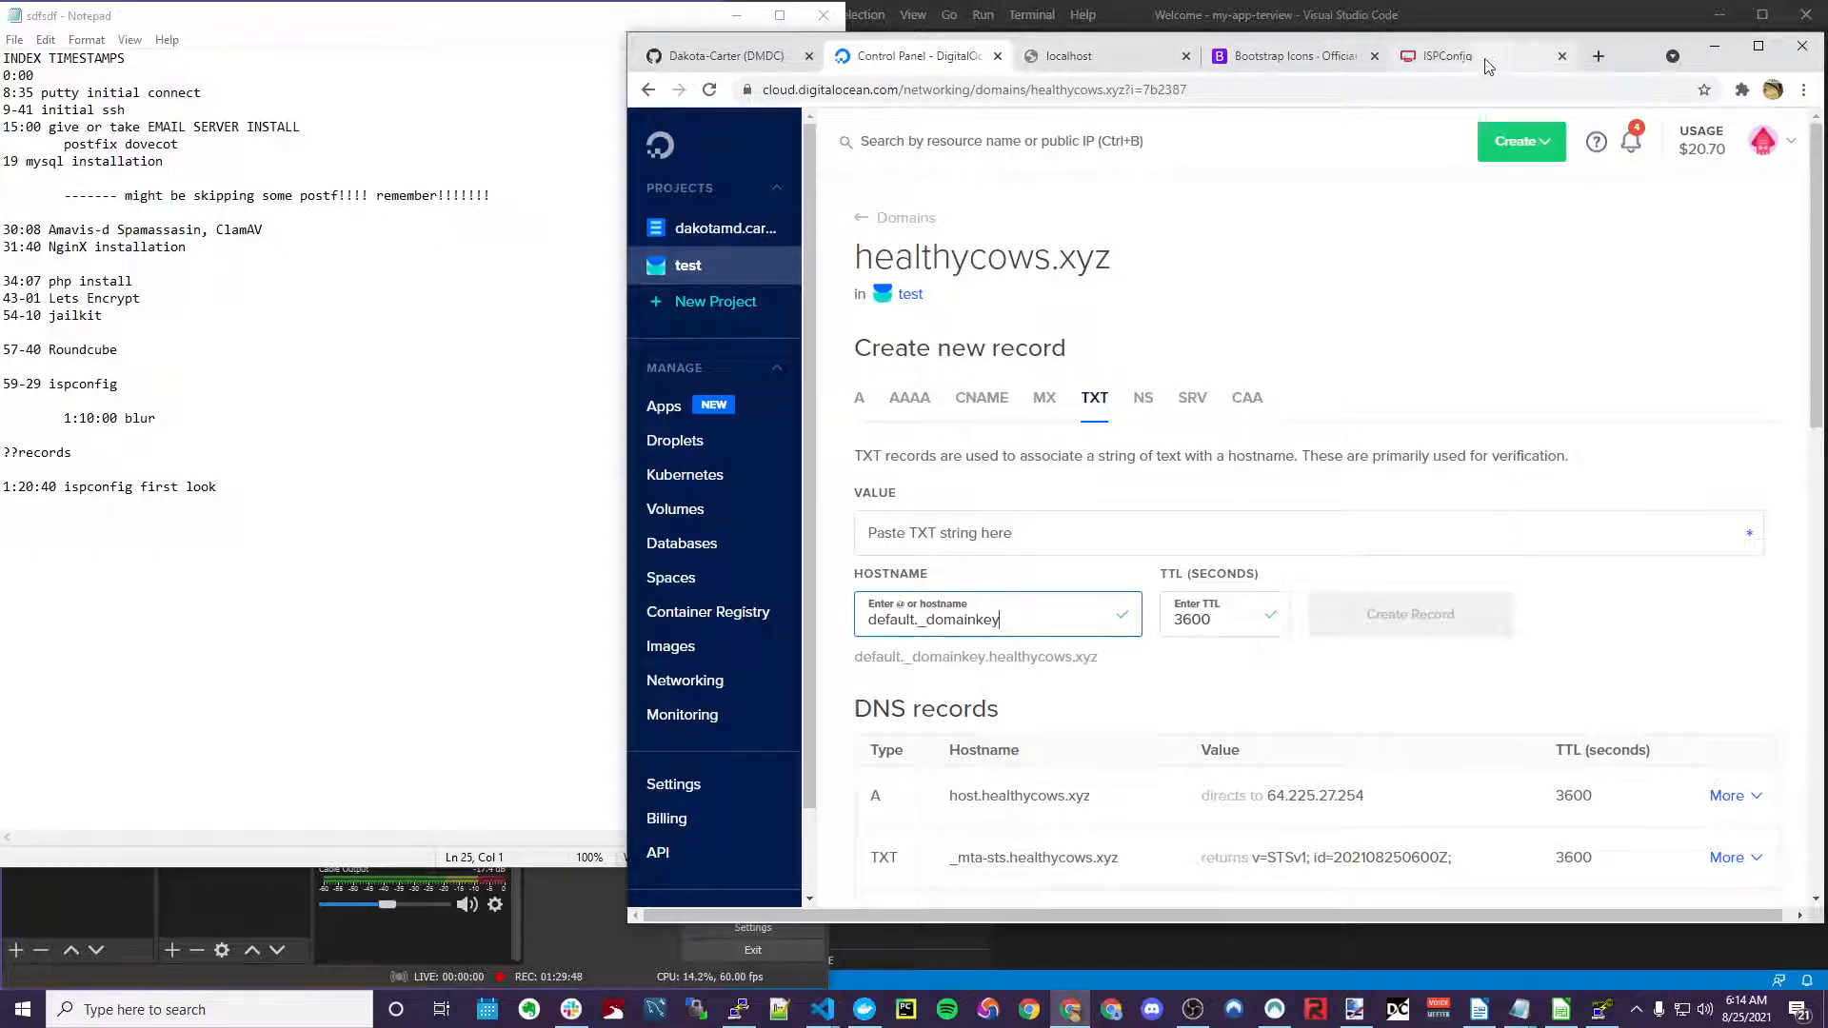
Copy the DKIM key value from the ISPConfig DNS-Record box
drag(1488, 64, 1110, 57)
drag(1147, 614, 1262, 614)
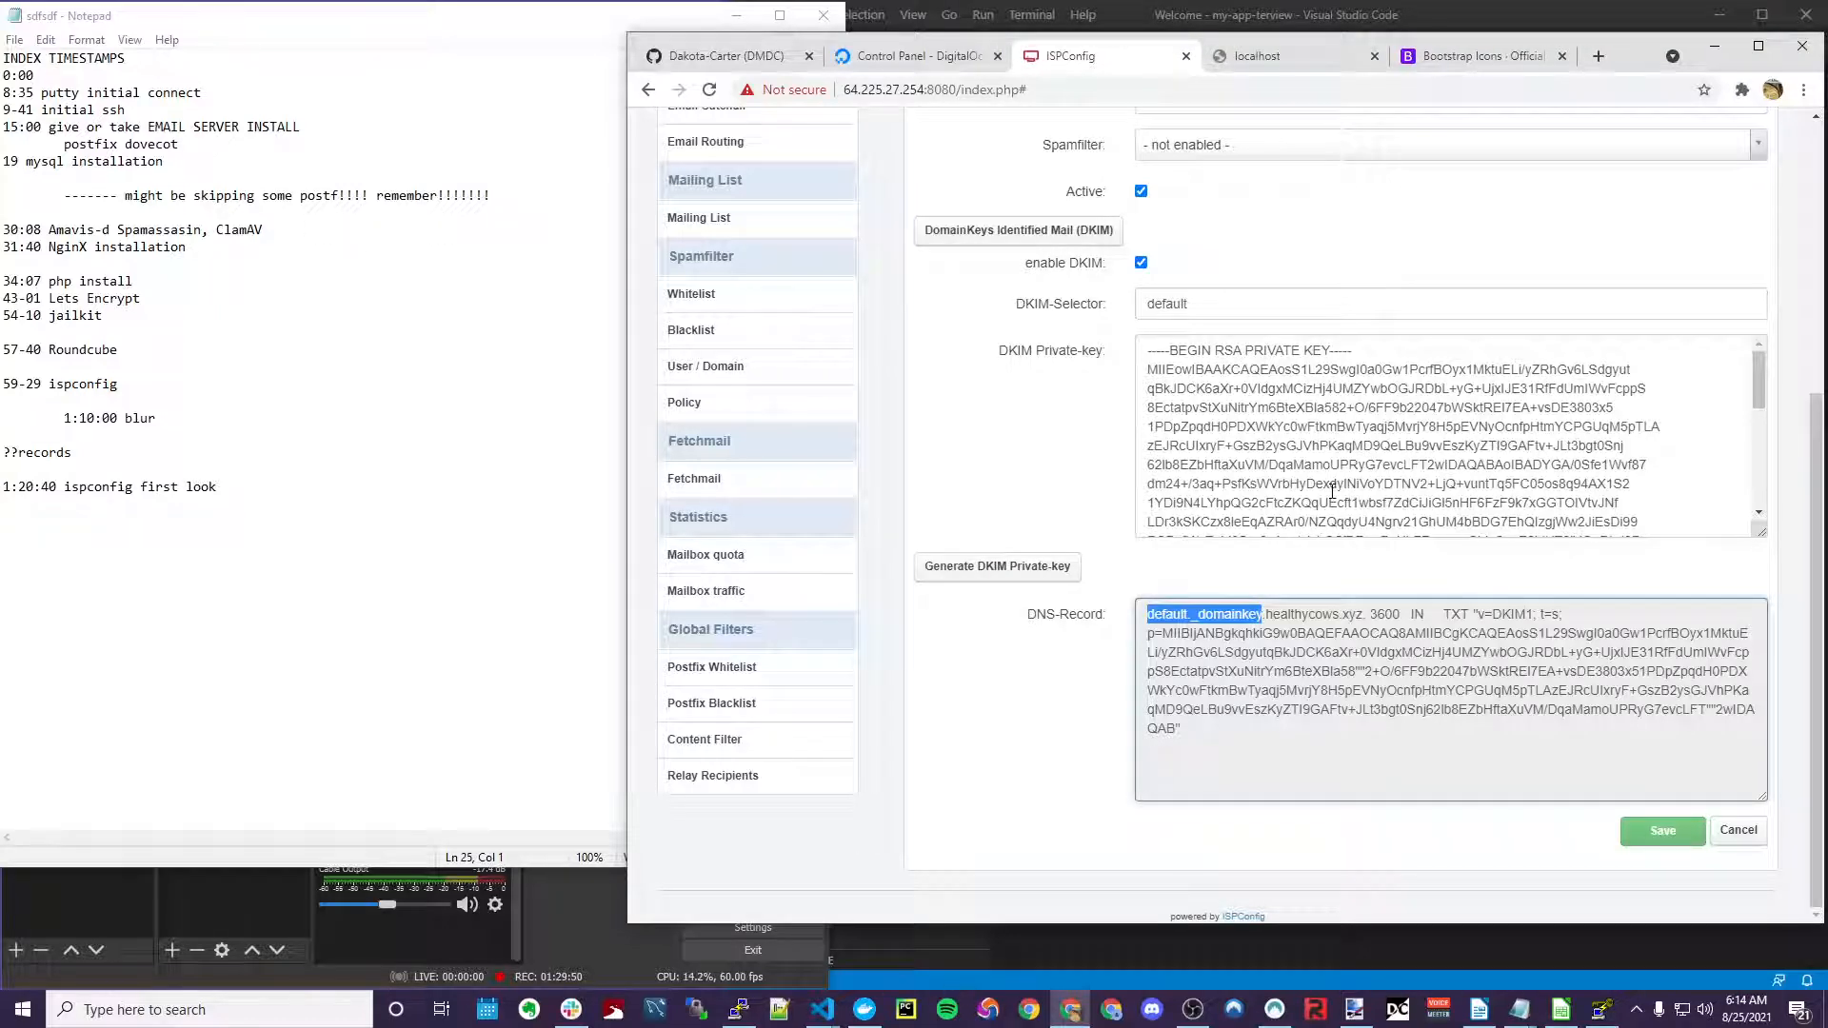
click(1430, 614)
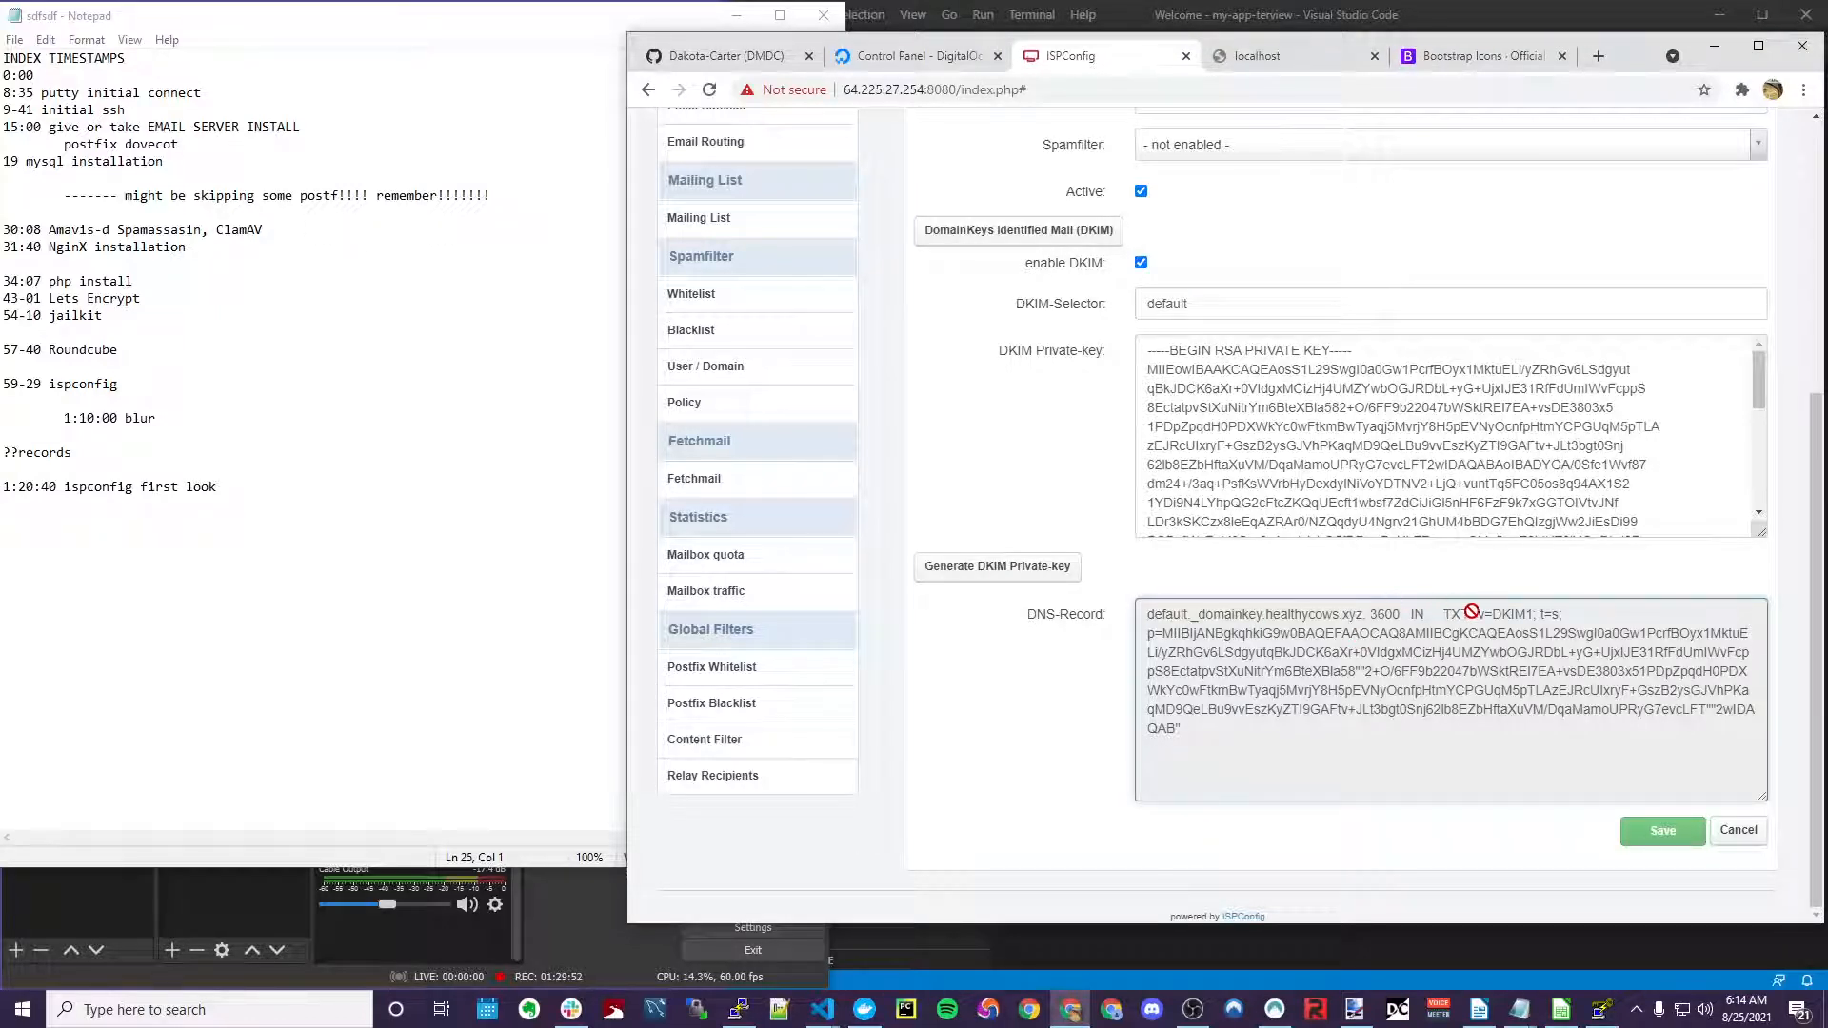
drag(1477, 613, 1327, 742)
click(1475, 611)
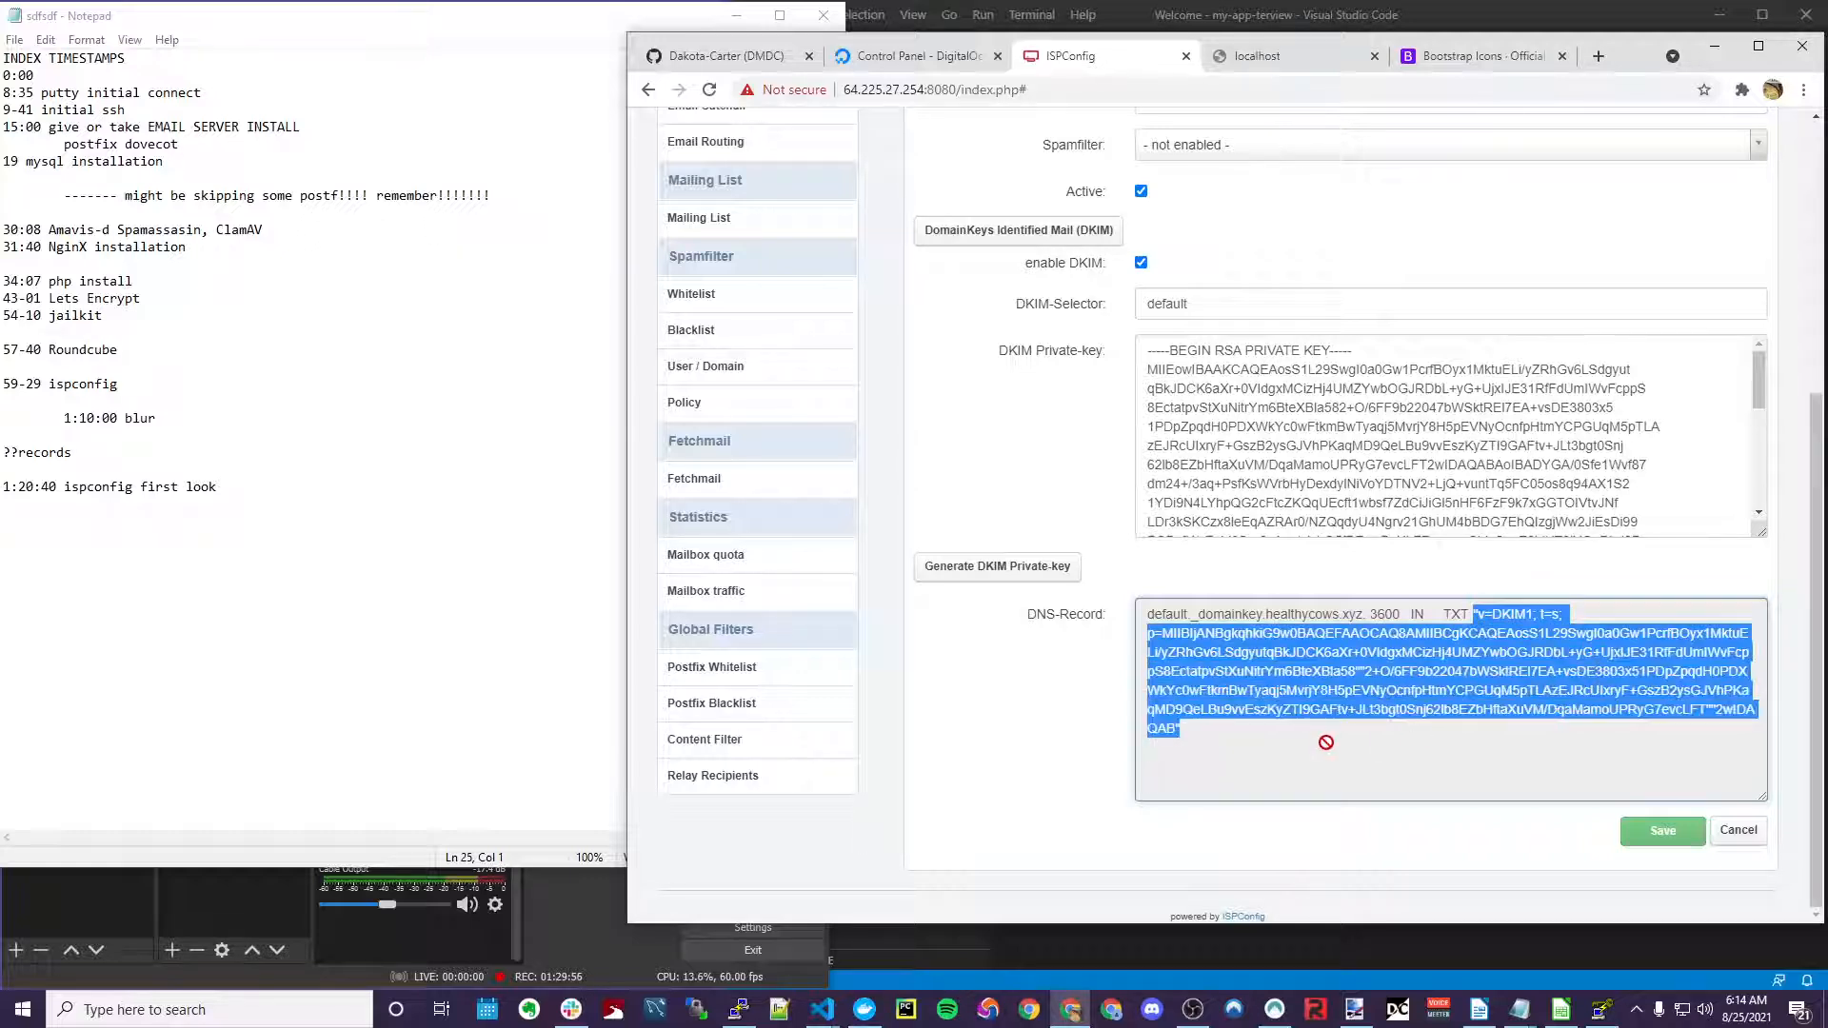
Paste the DKIM value into the TXT record and create it
key(ctrl+shift+Tab)
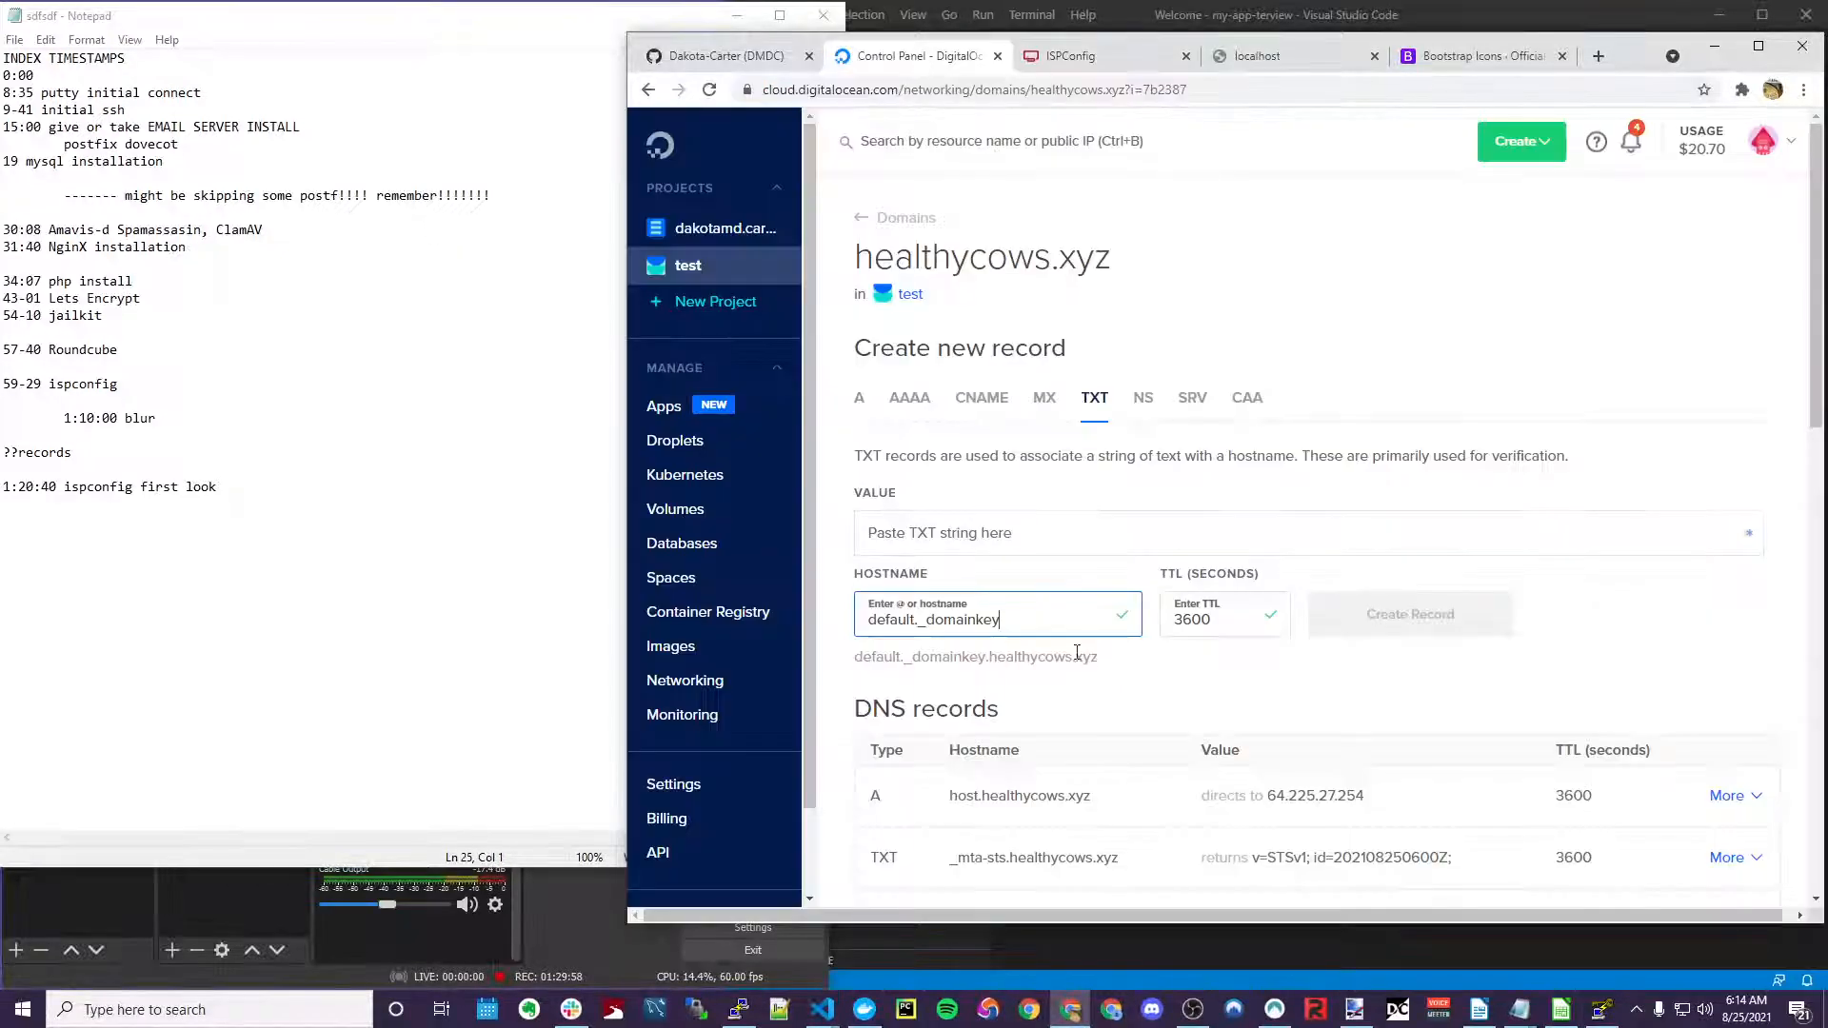
click(1112, 540)
key(ctrl+v)
key(ctrl+a)
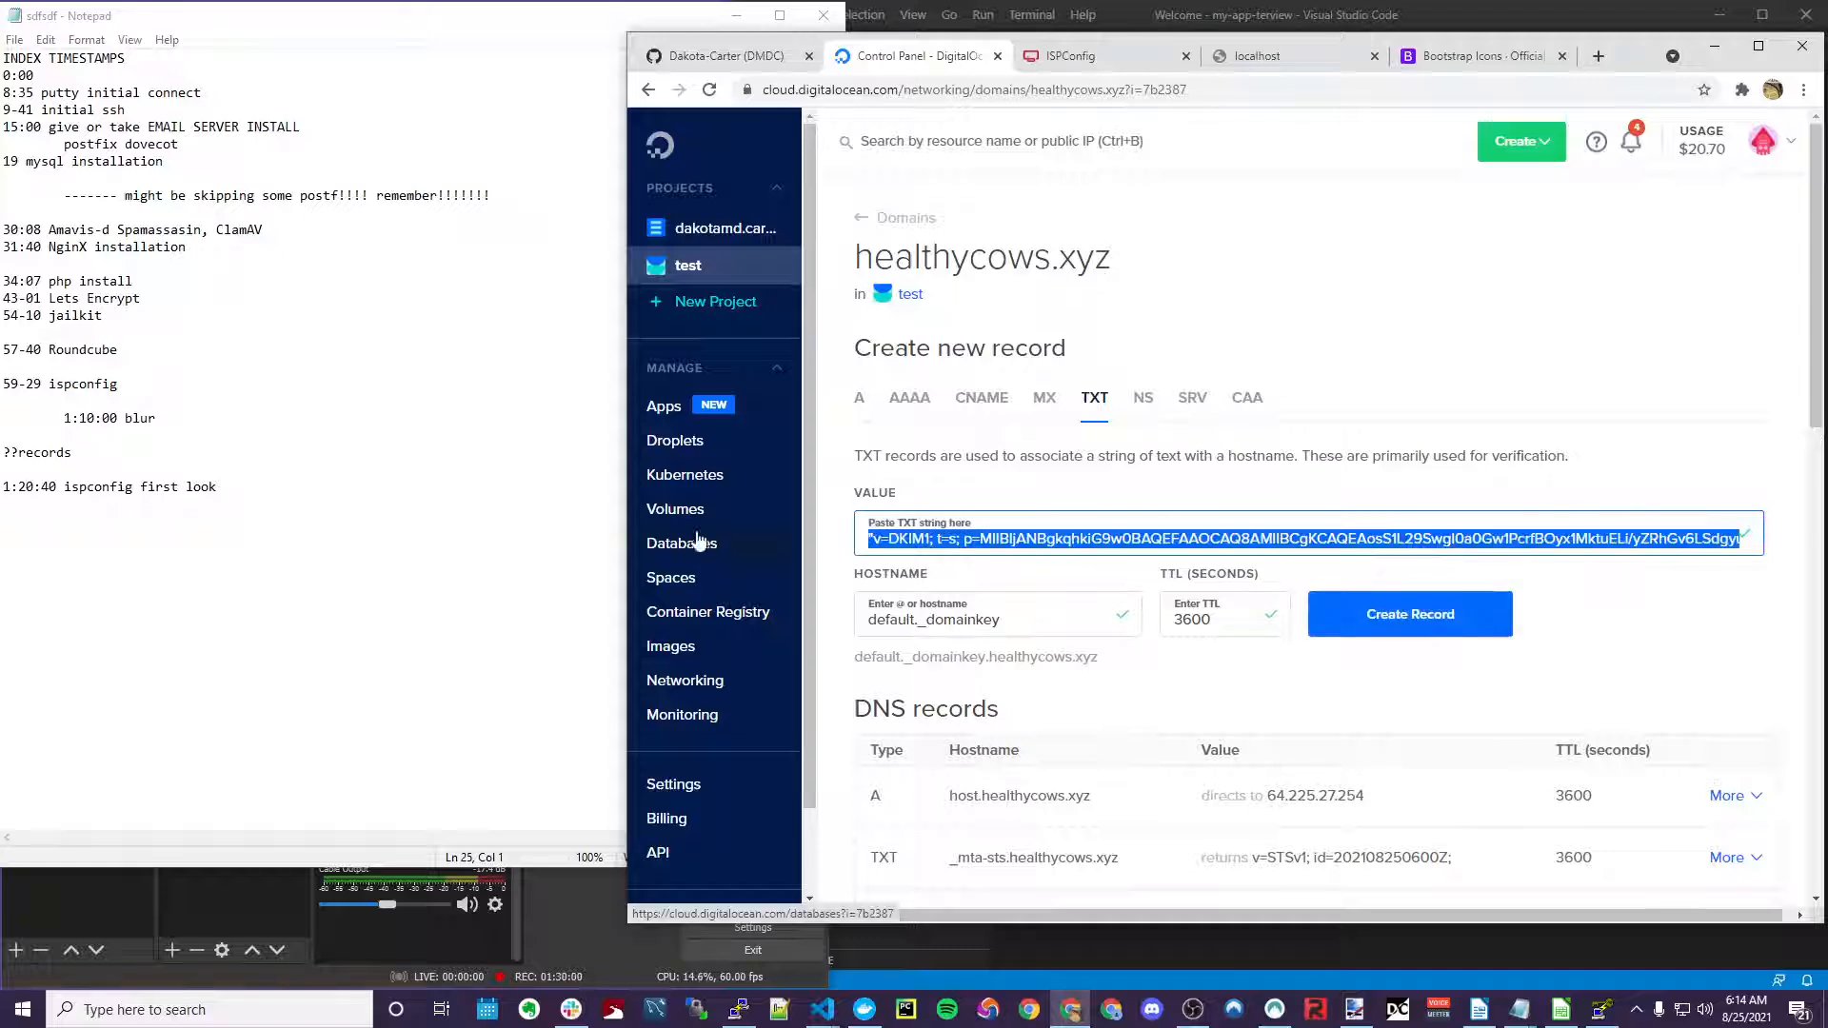
click(1030, 536)
drag(1140, 539, 1818, 560)
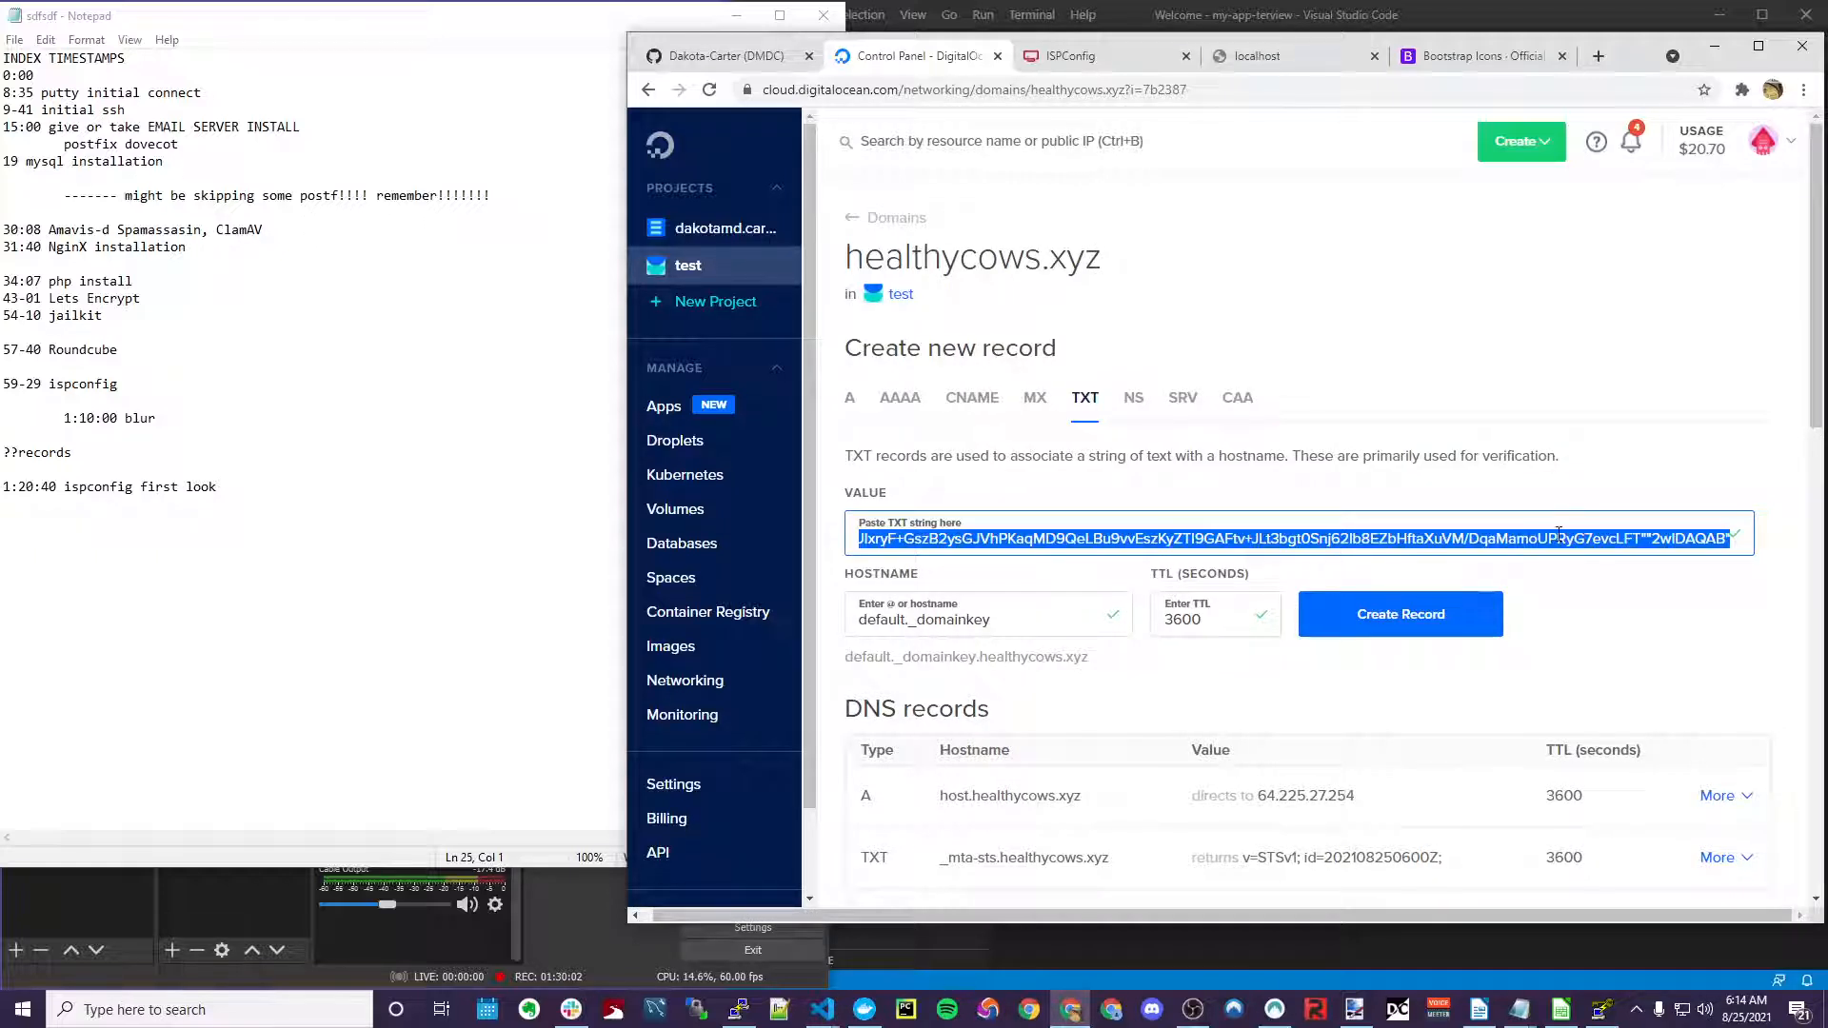
click(1394, 615)
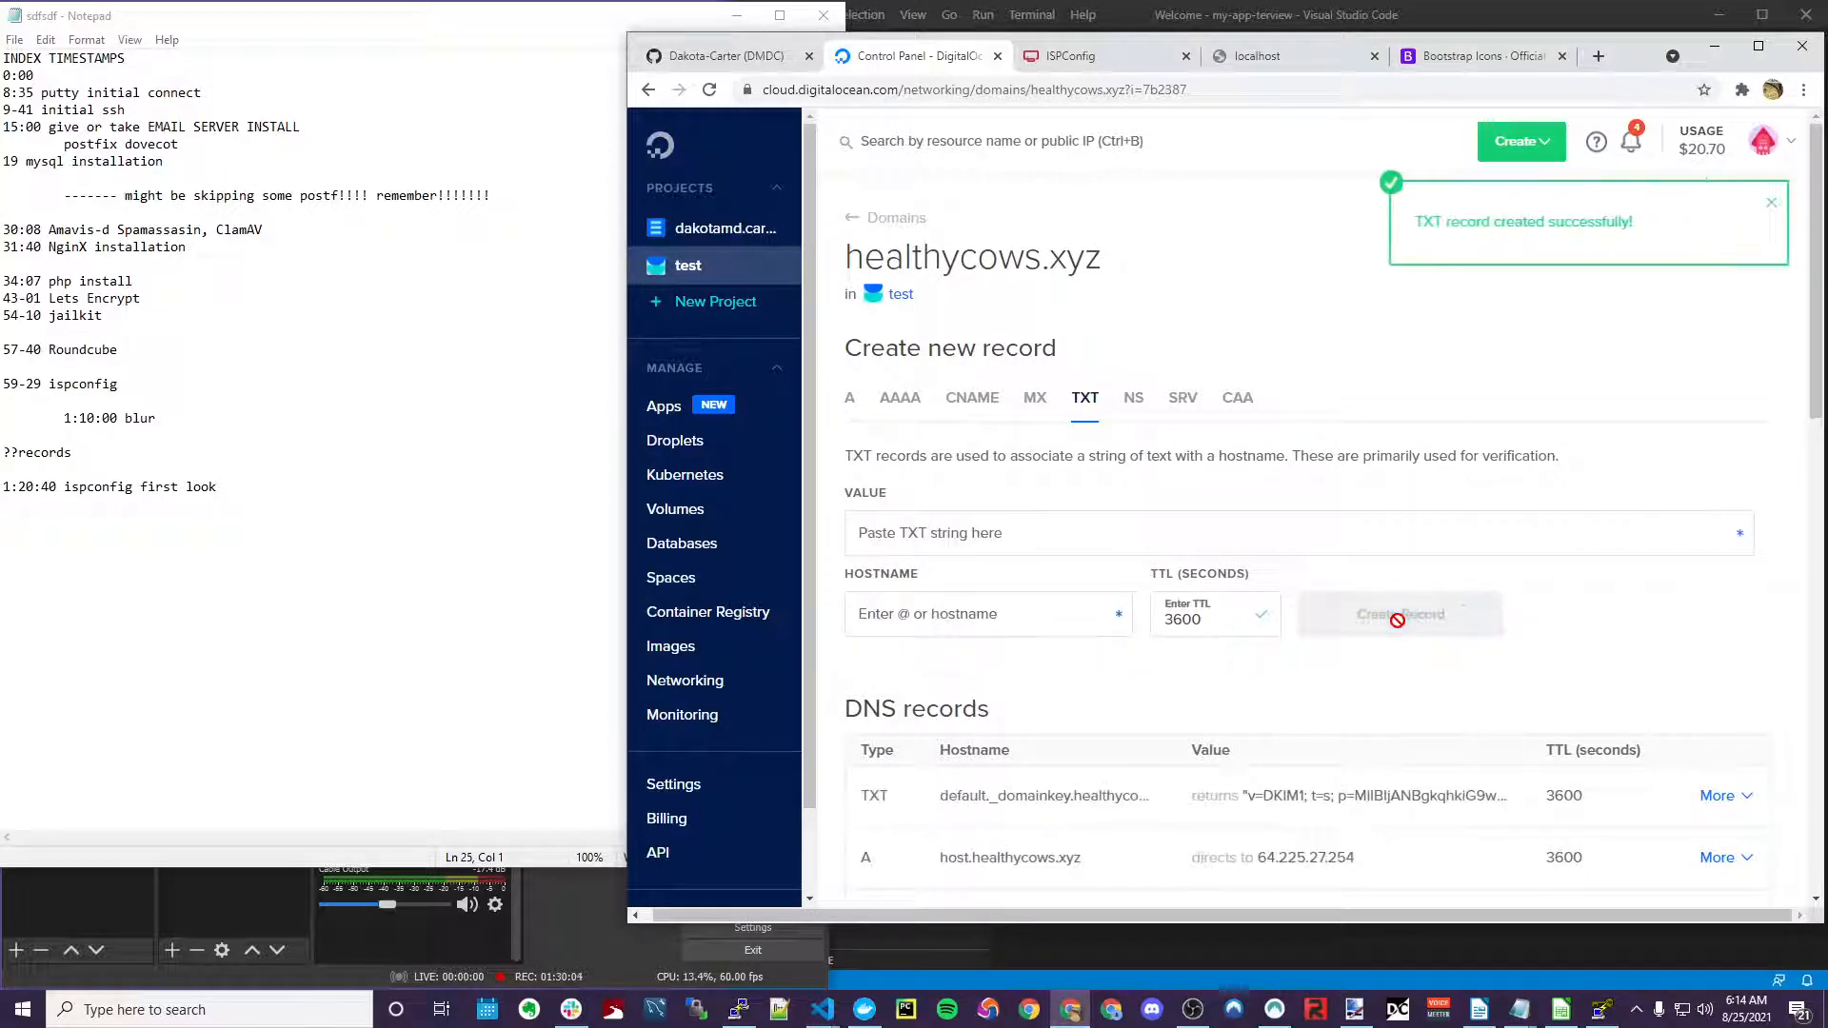
scroll(1397, 619, down, 2)
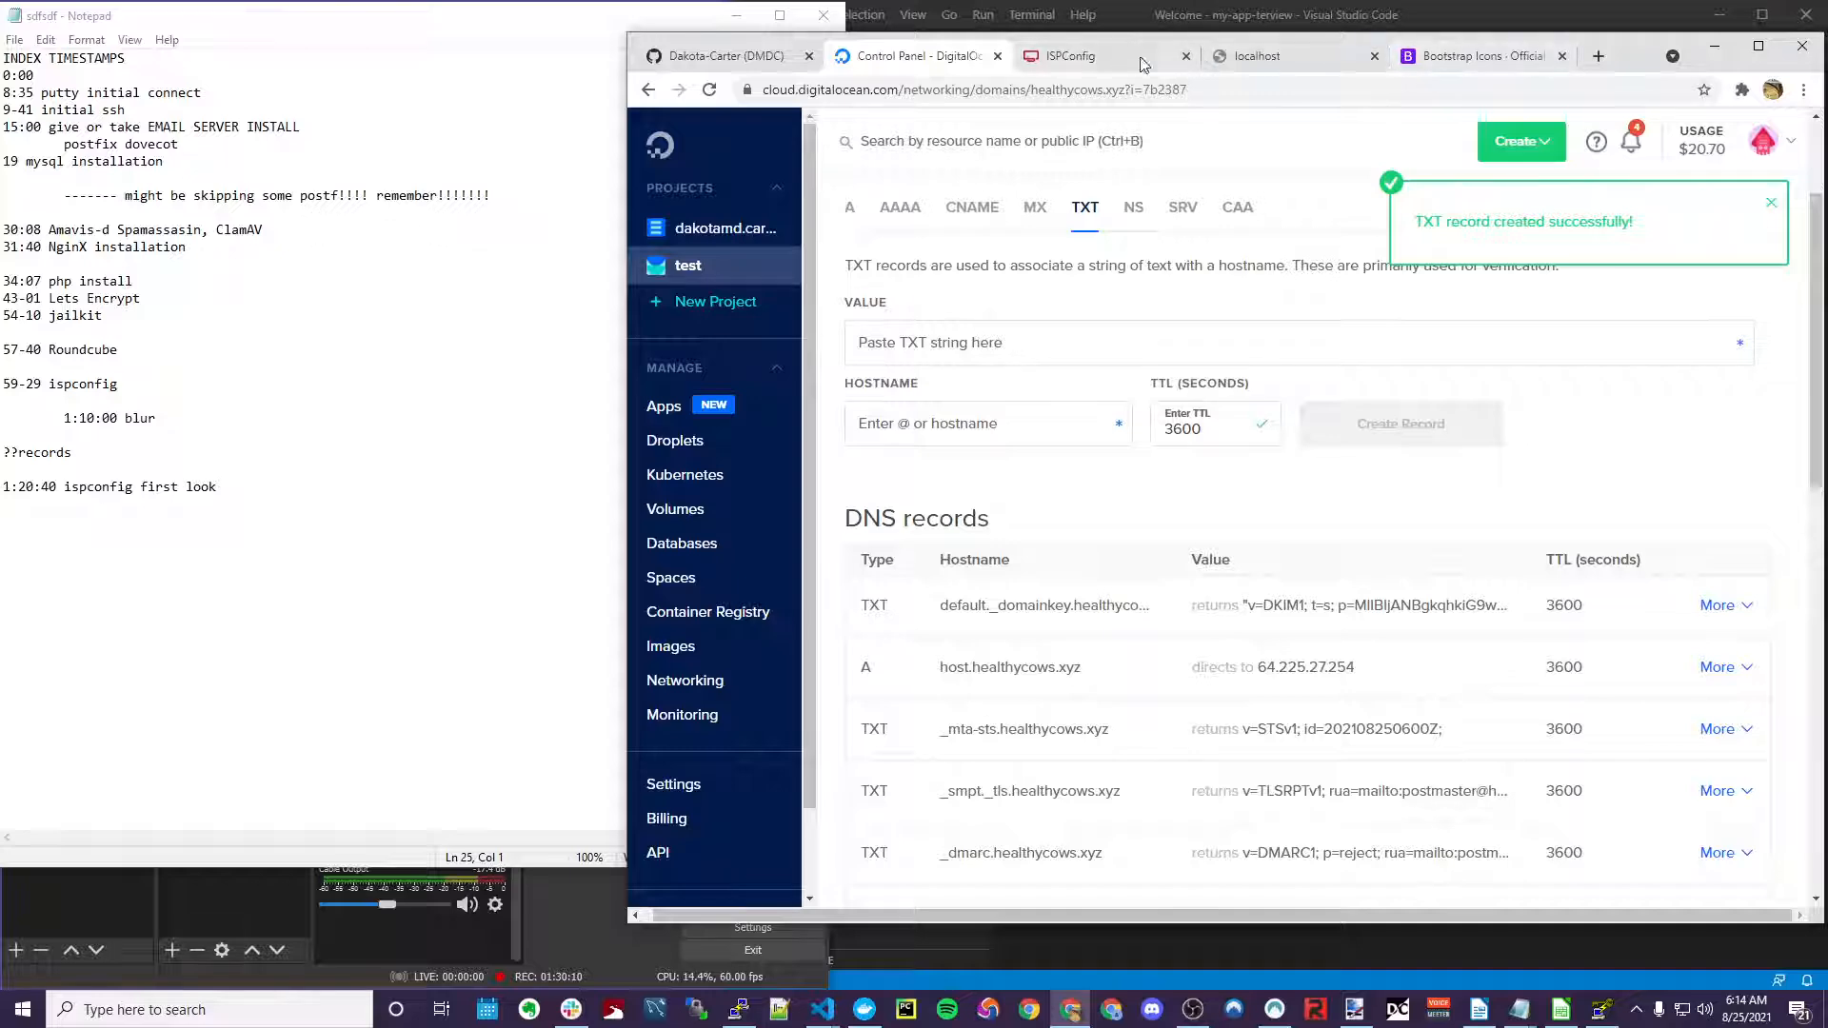
click(1094, 55)
Save the healthycows.xyz mail domain with DKIM and start a new mailbox
click(1666, 843)
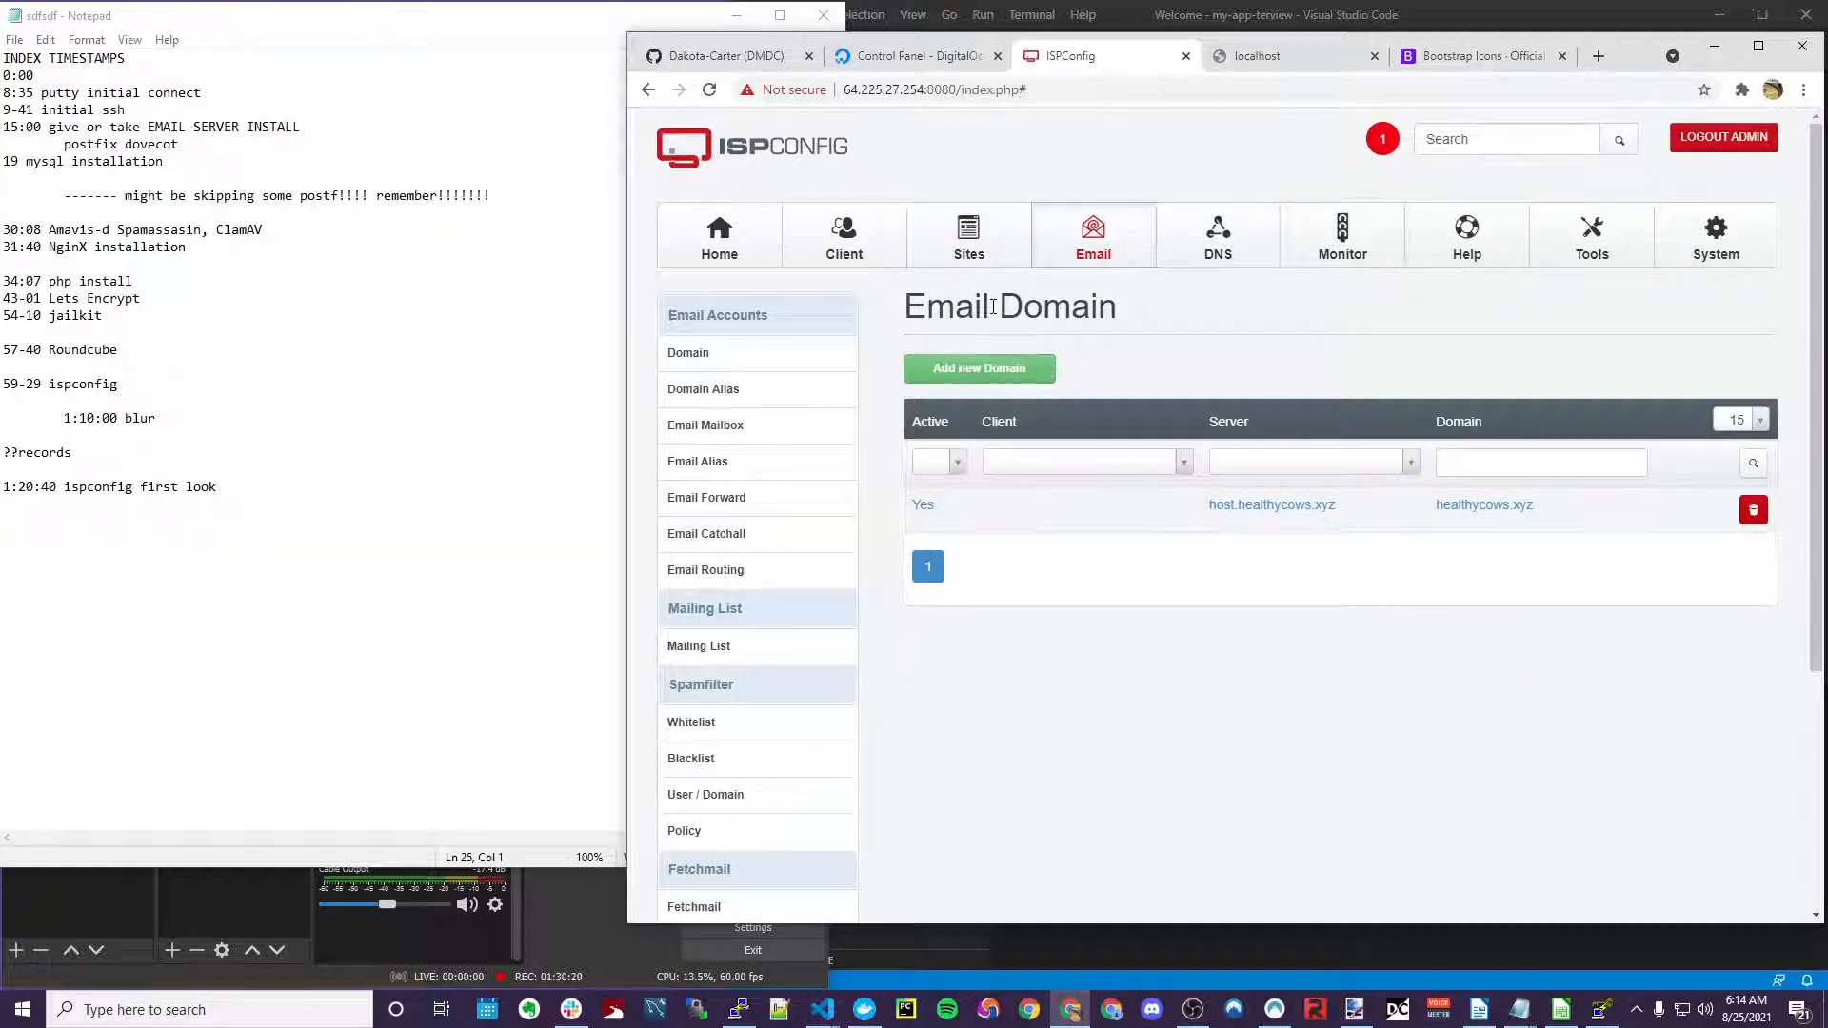
drag(993, 306, 999, 307)
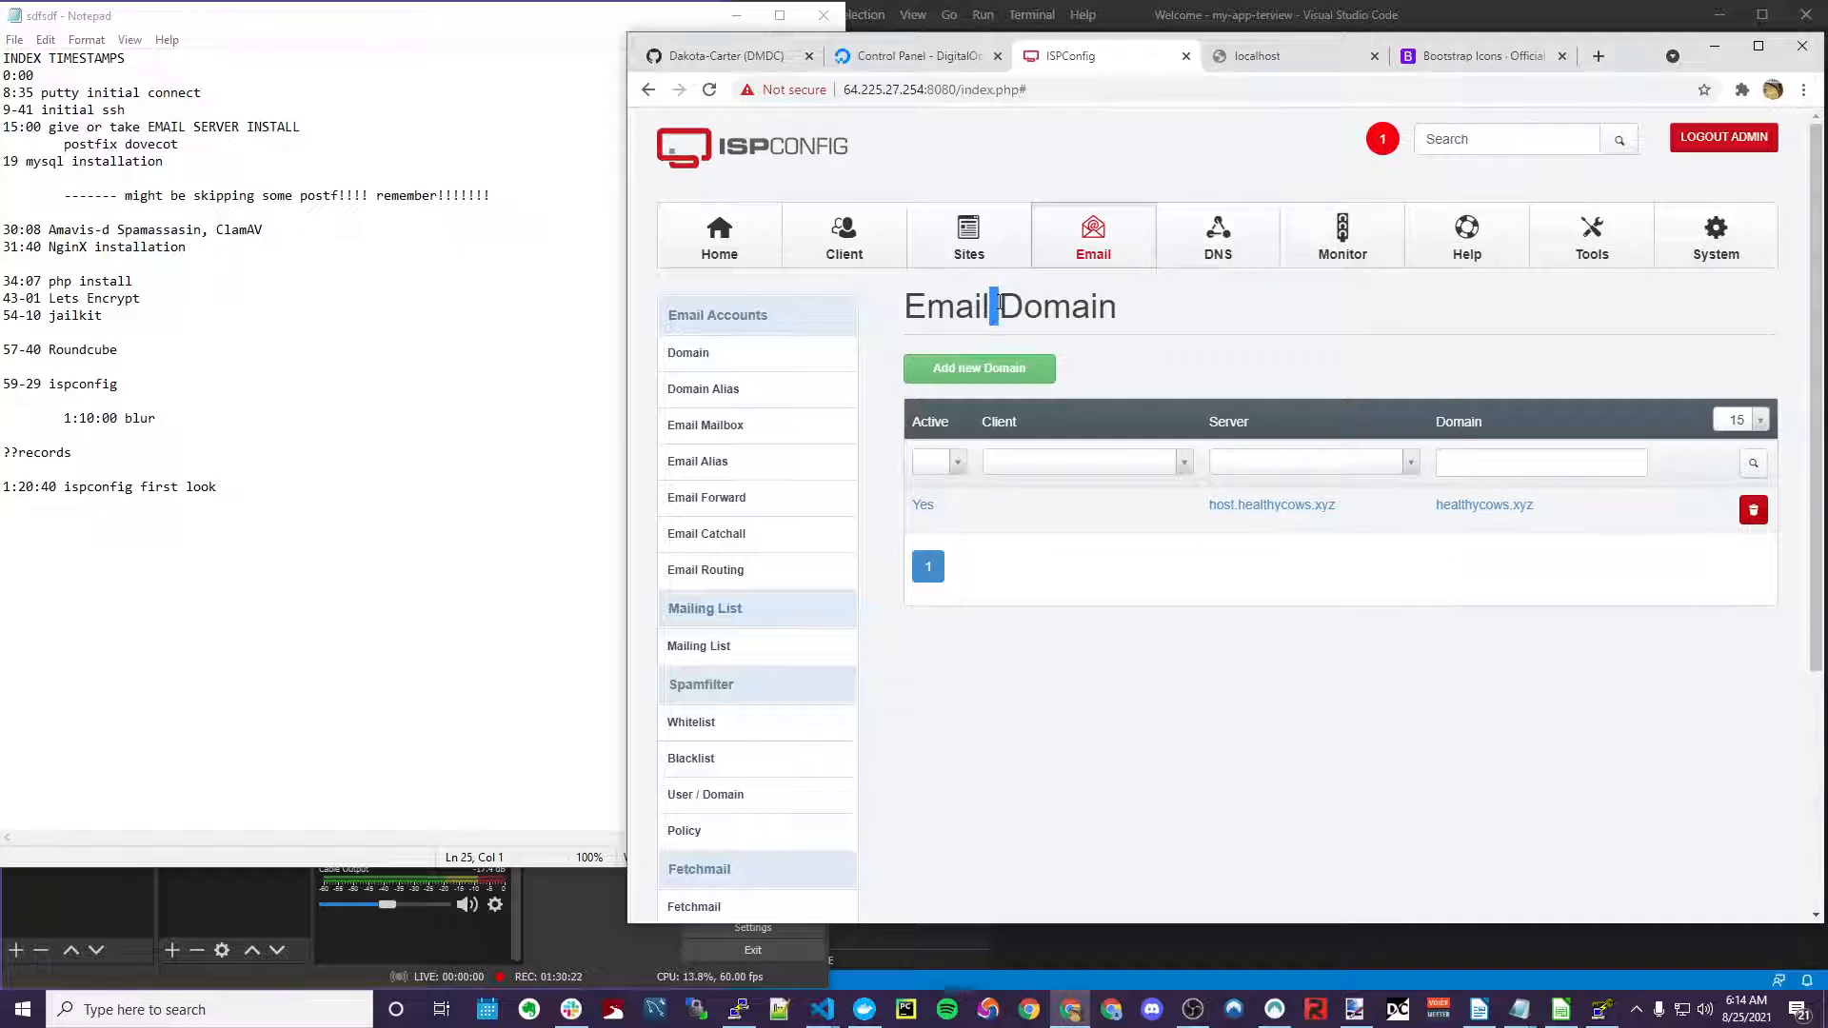
click(736, 430)
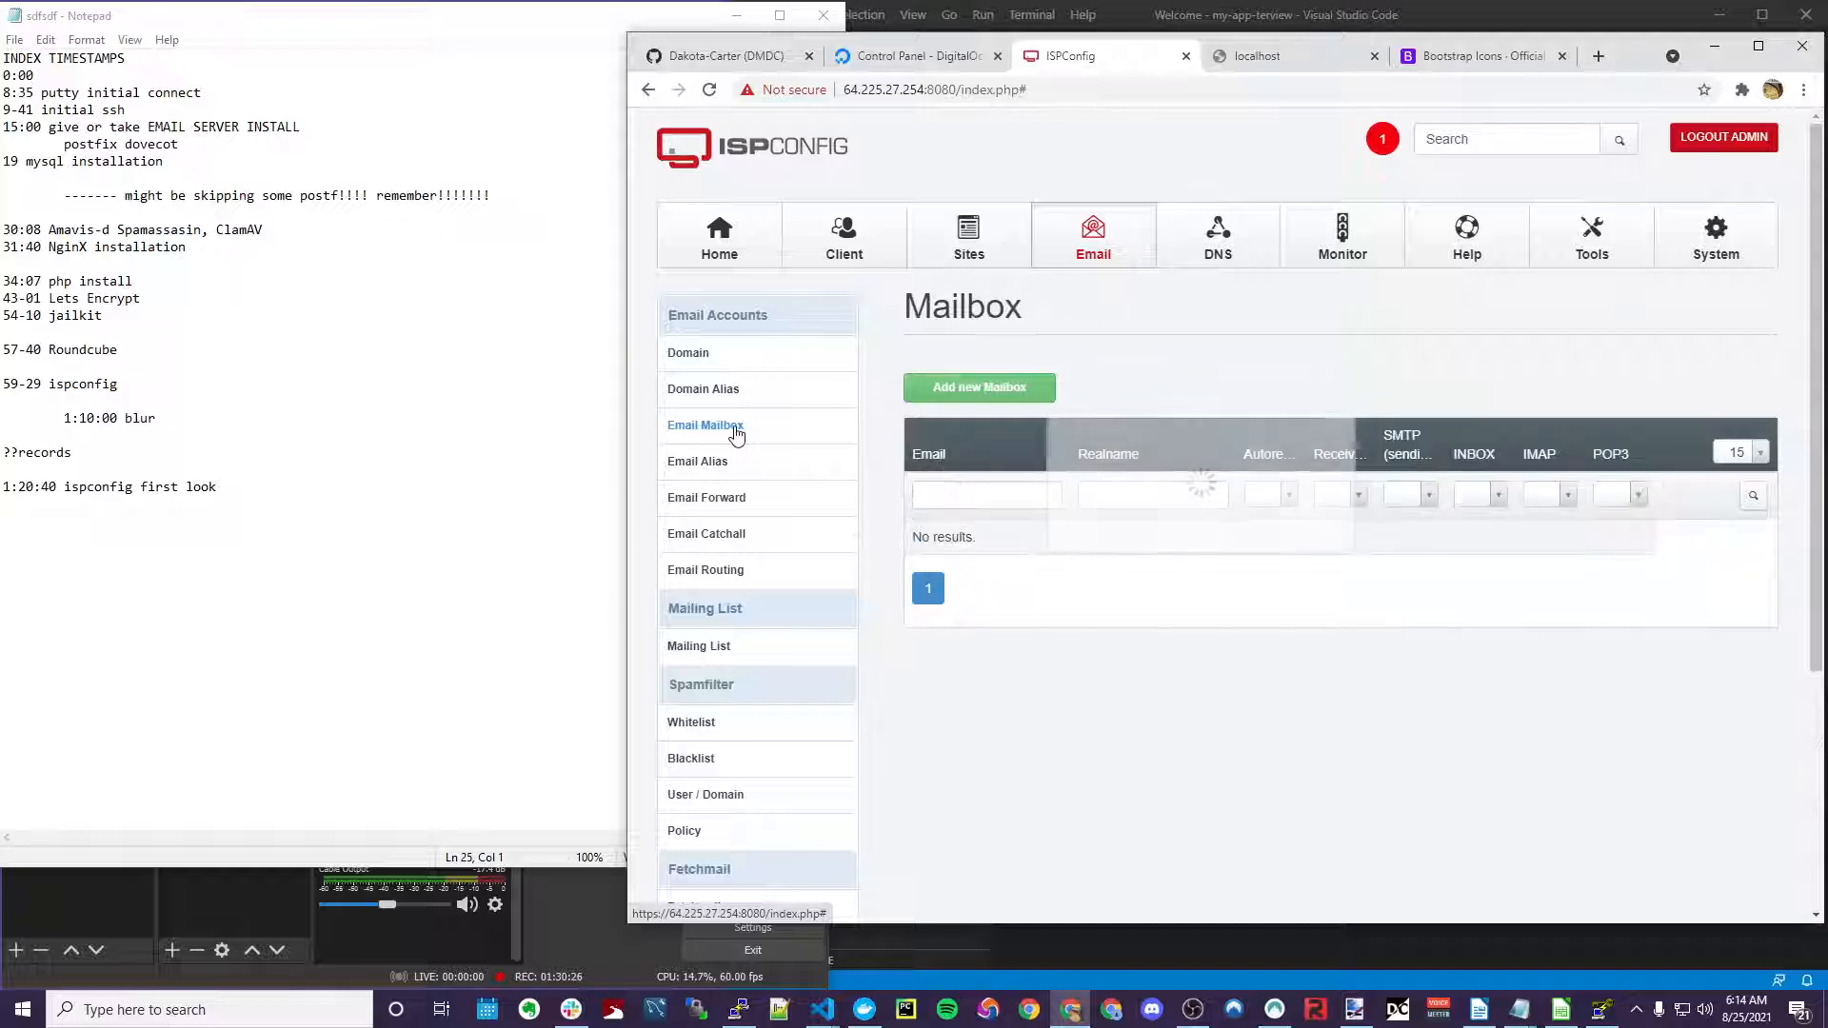
click(957, 386)
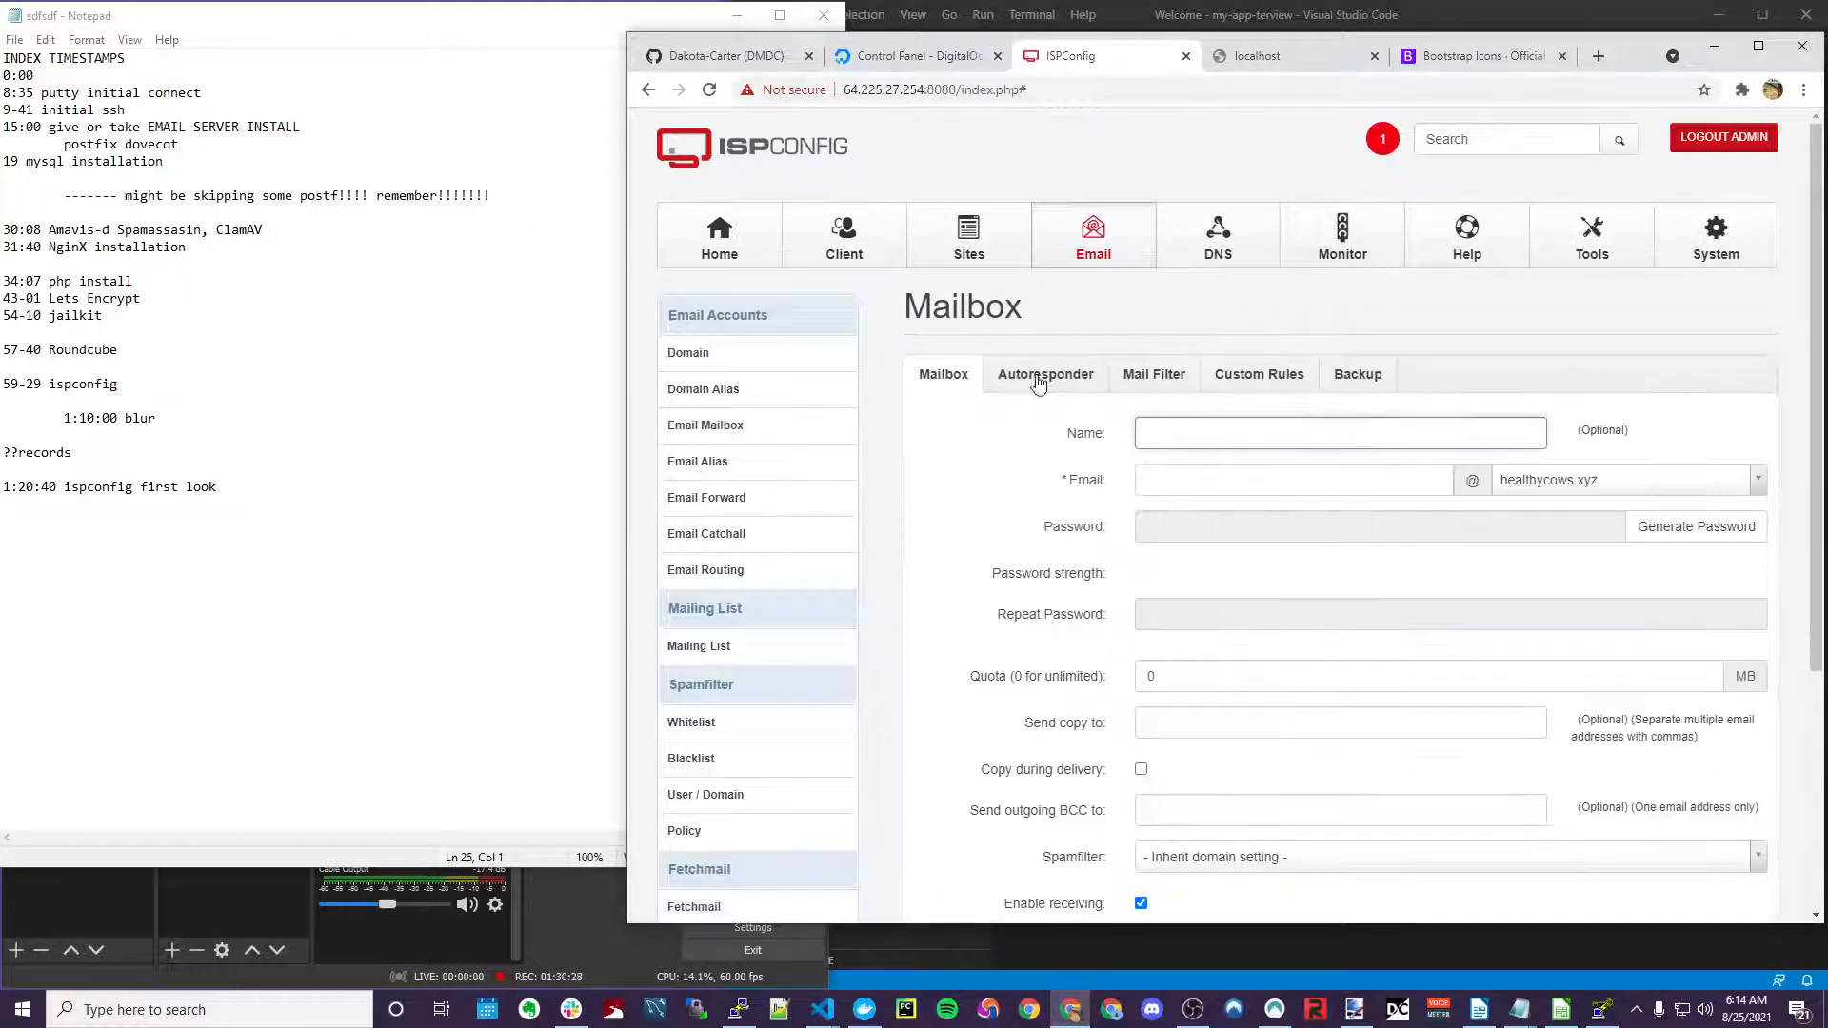
drag(1082, 435, 1086, 435)
drag(1081, 435, 1094, 436)
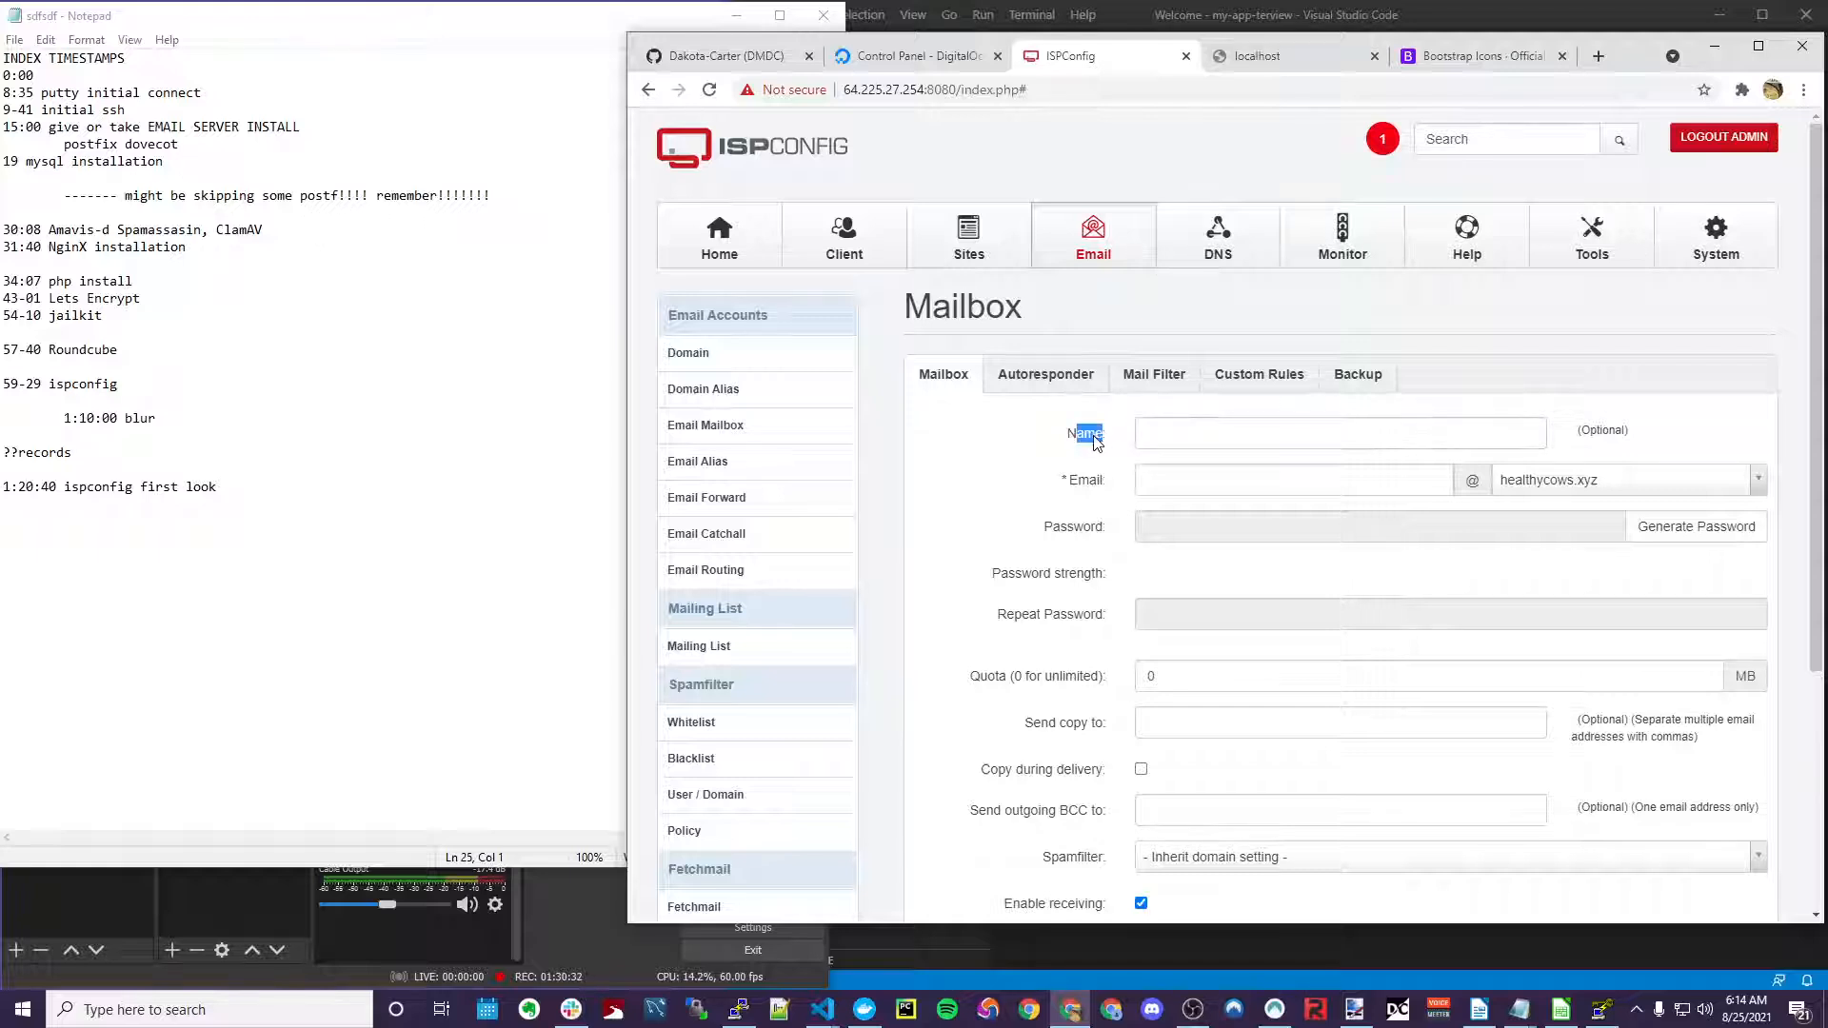
Enter postmaster as the mailbox address and fill both password fields with a generated strong password
click(1242, 479)
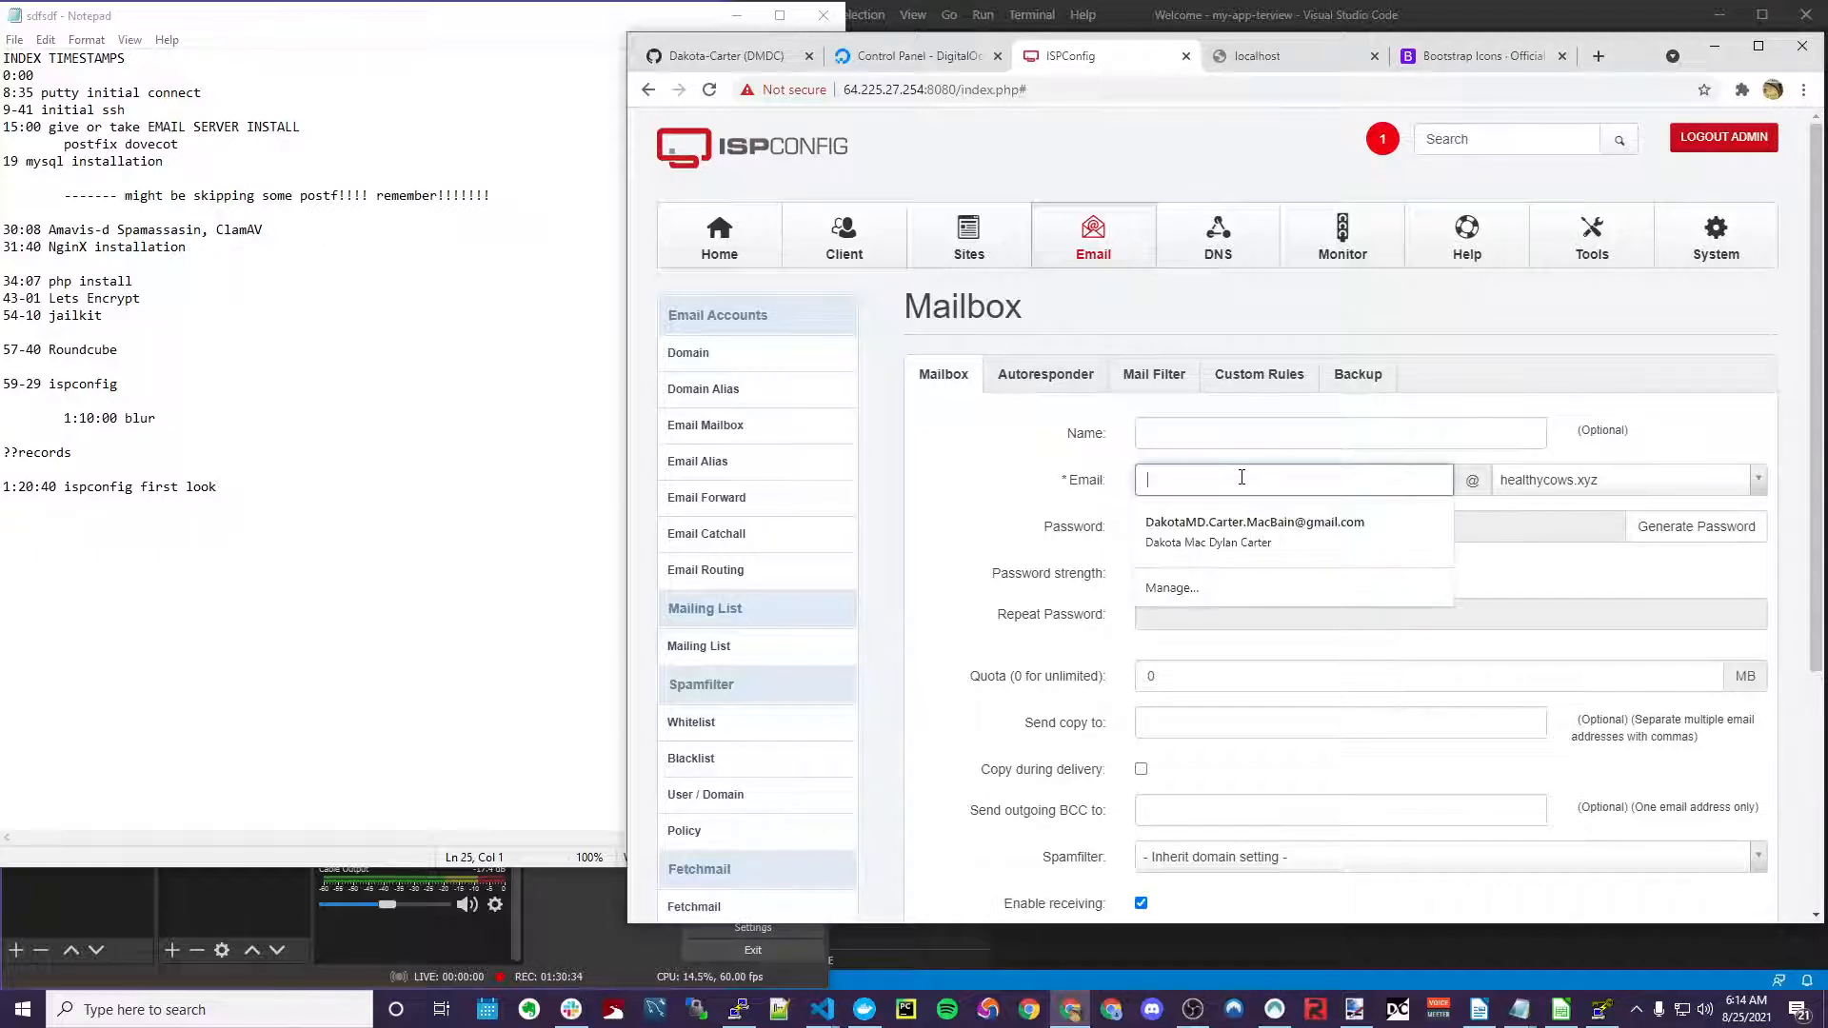
text(postmaster)
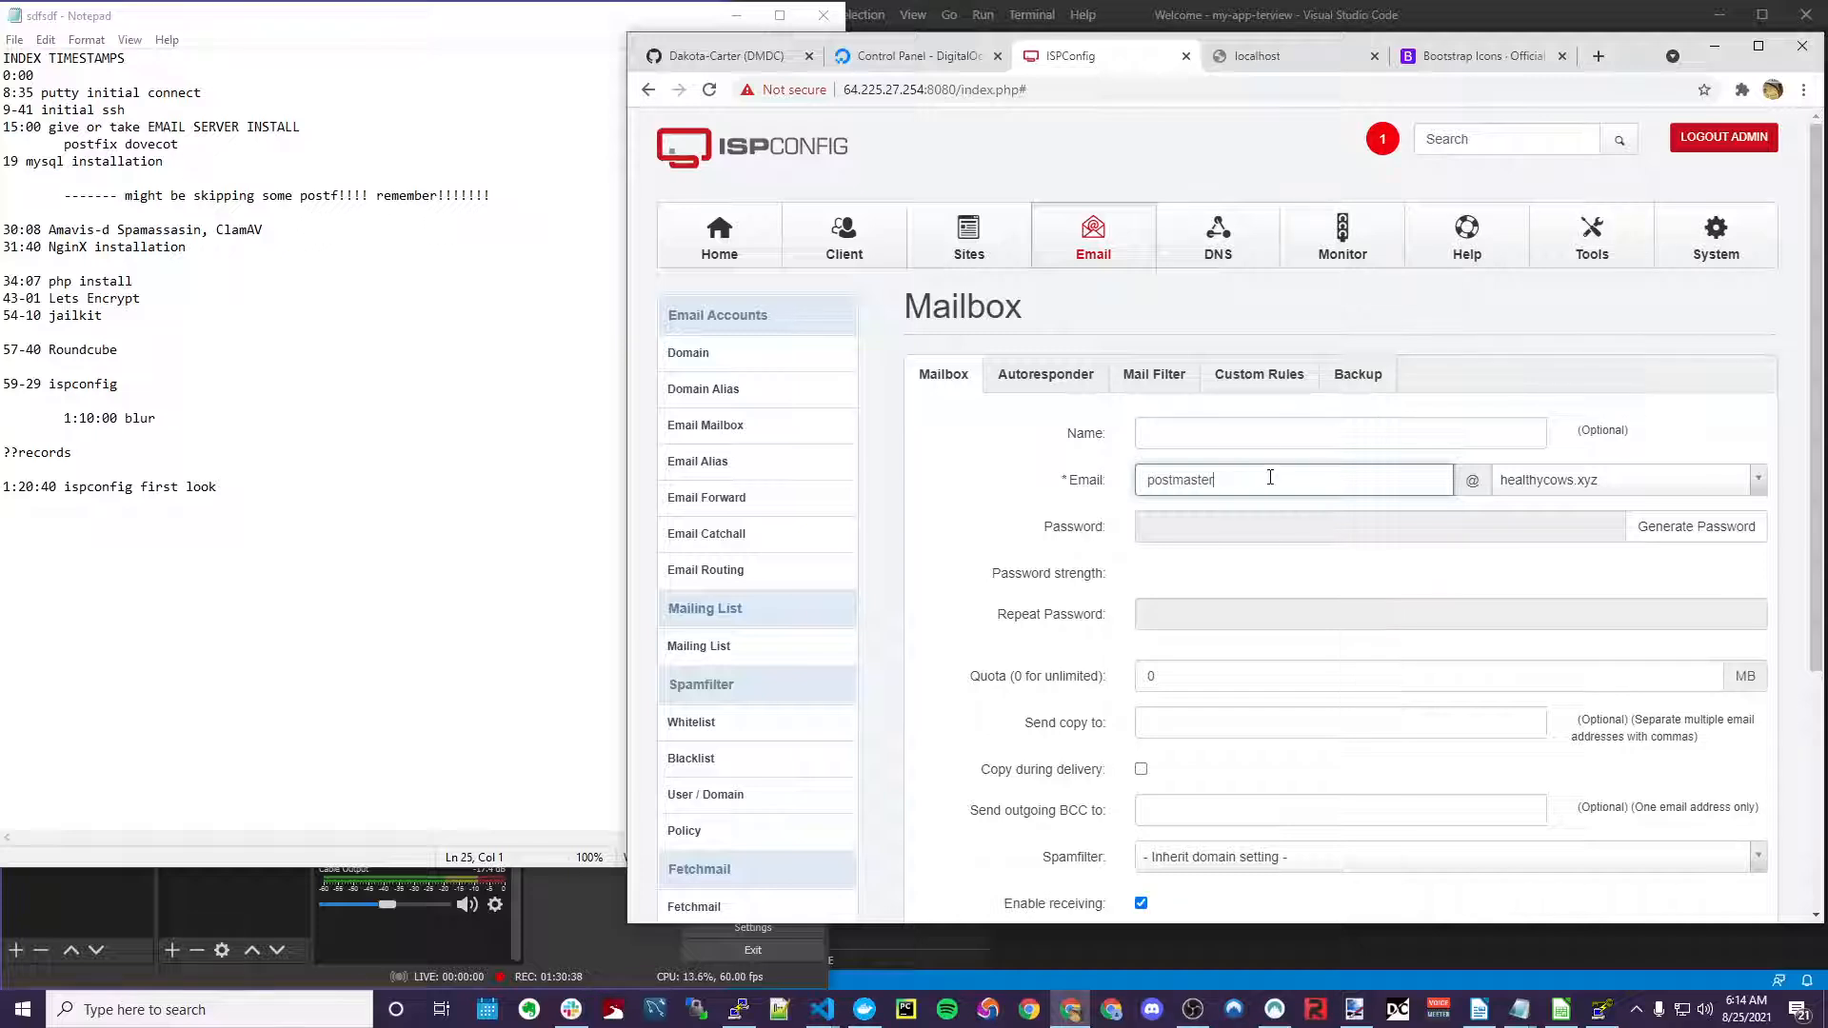
click(1233, 528)
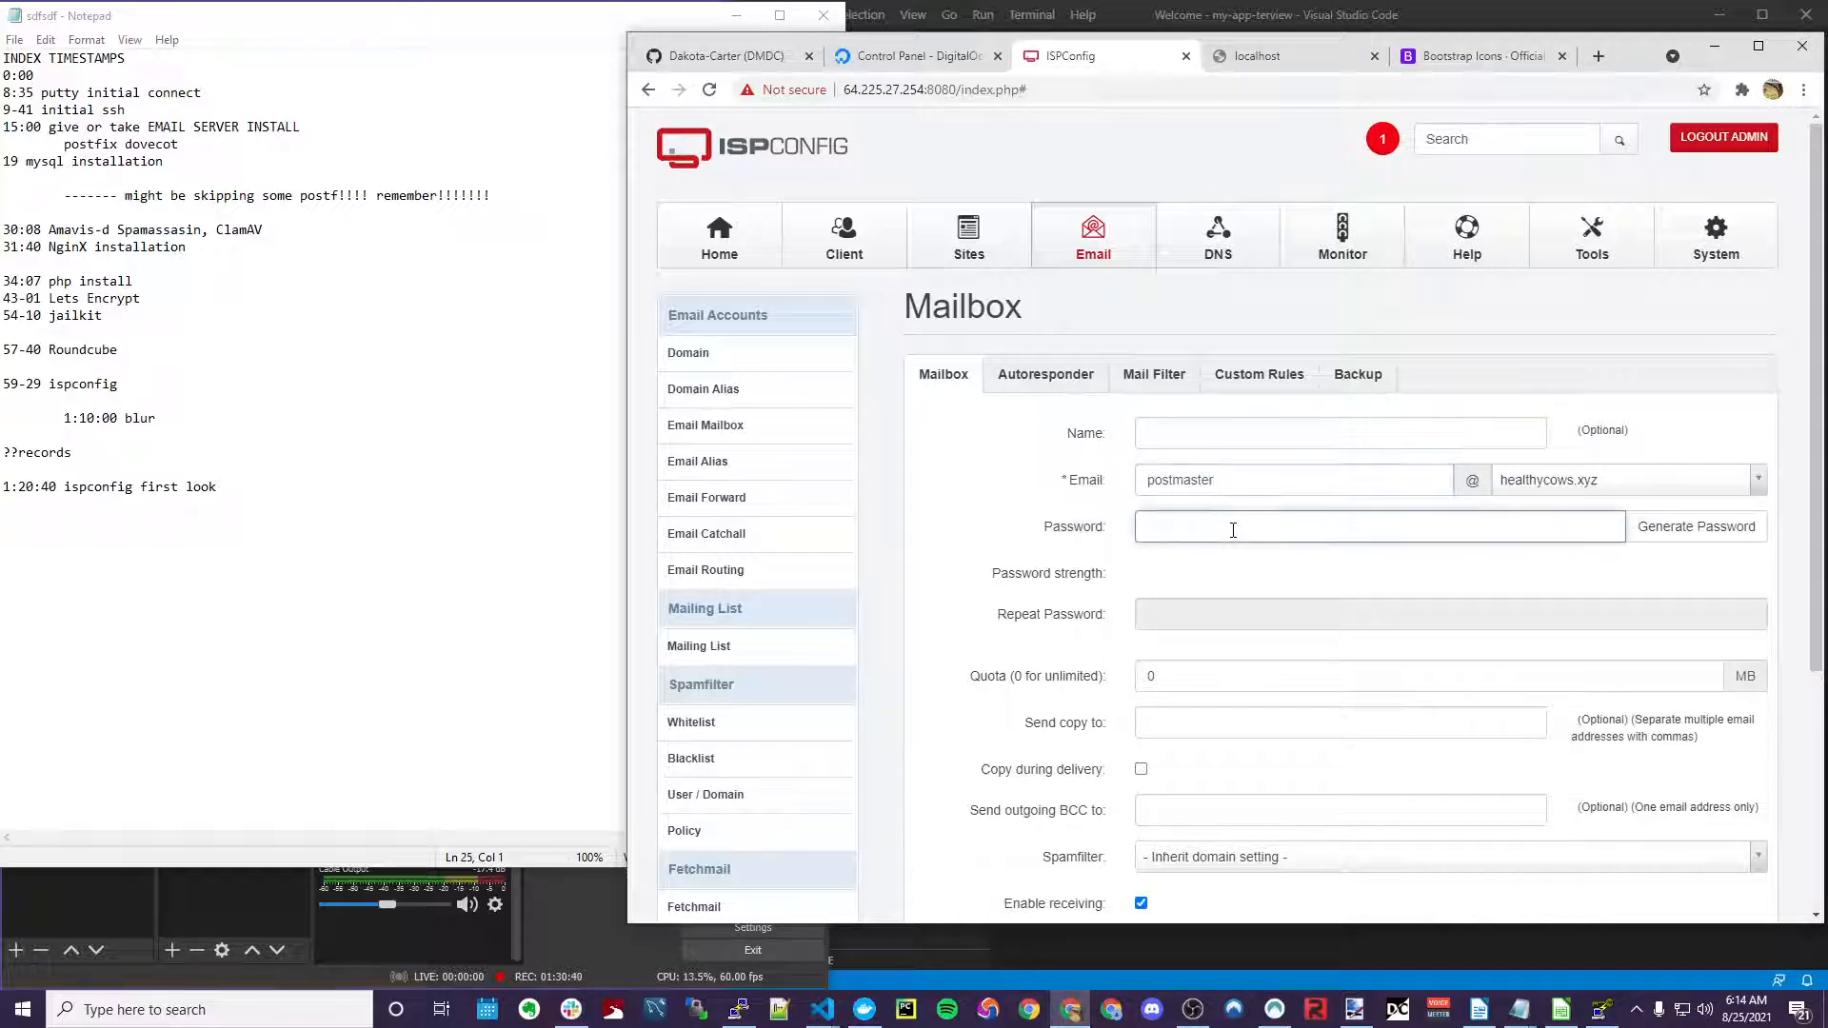
key(alt+Tab)
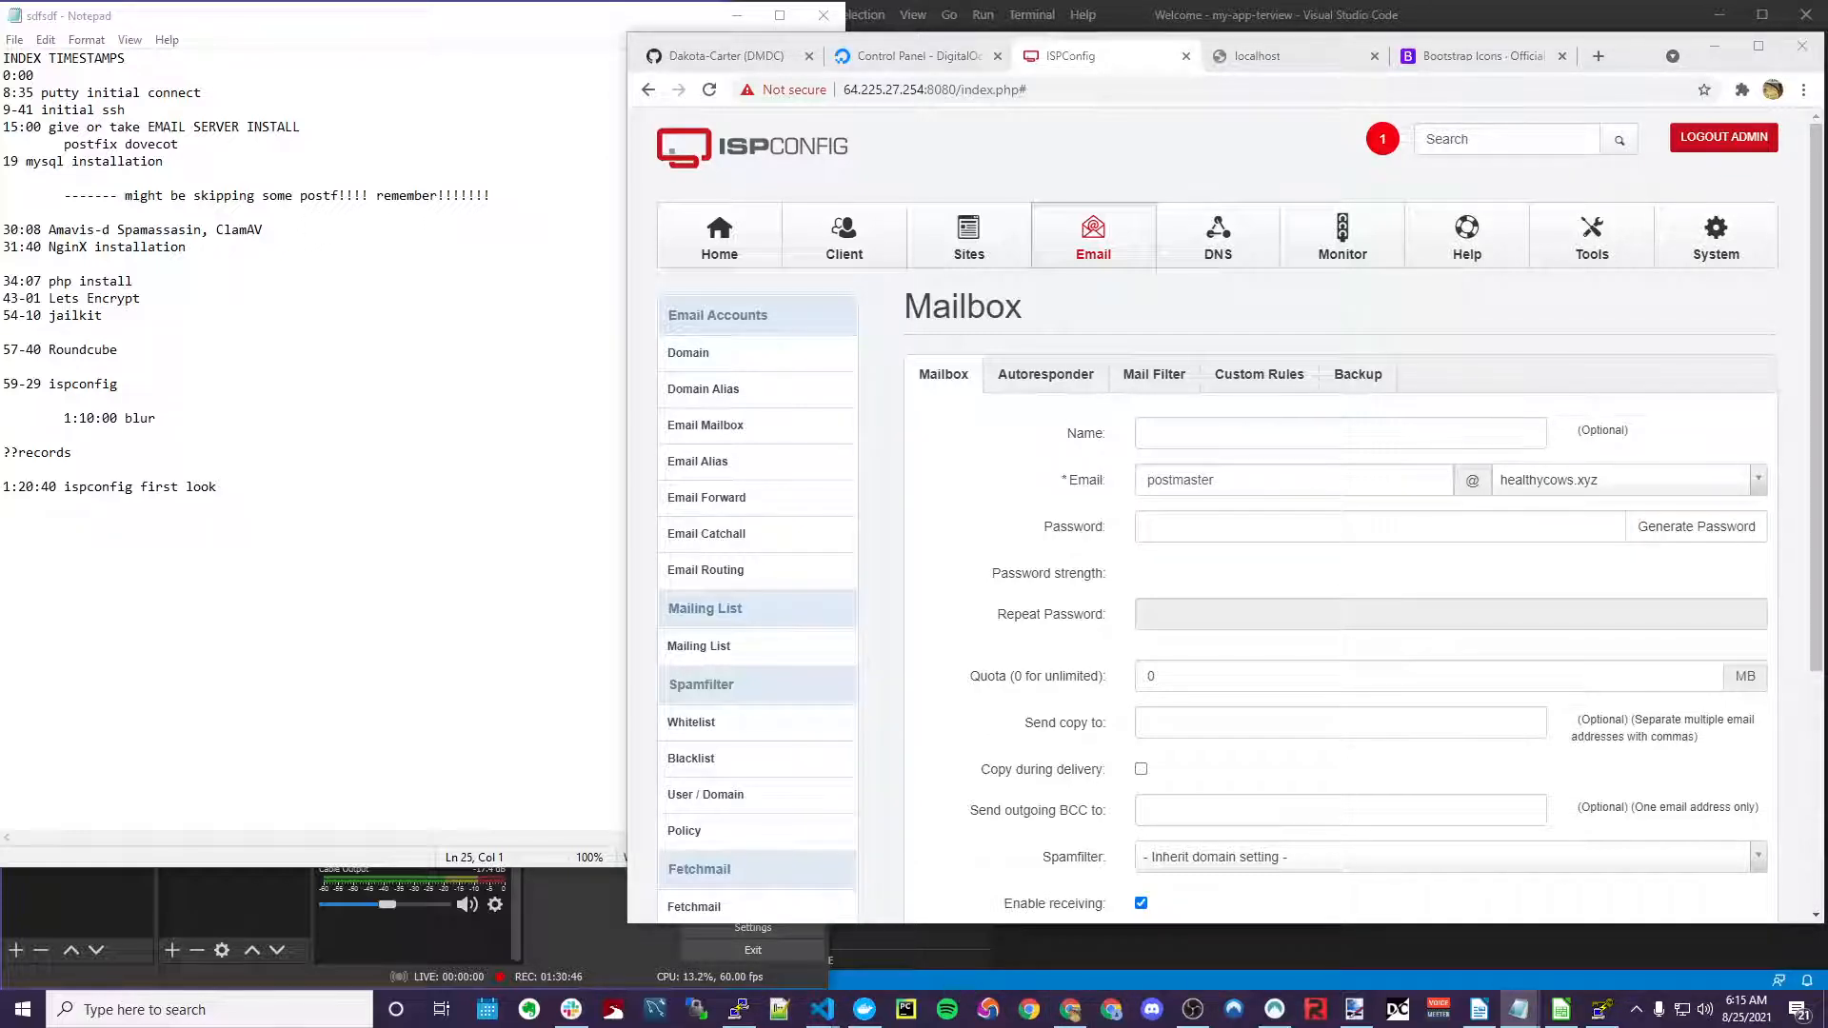
click(1314, 534)
key(ctrl+v)
click(1331, 614)
key(ctrl+v)
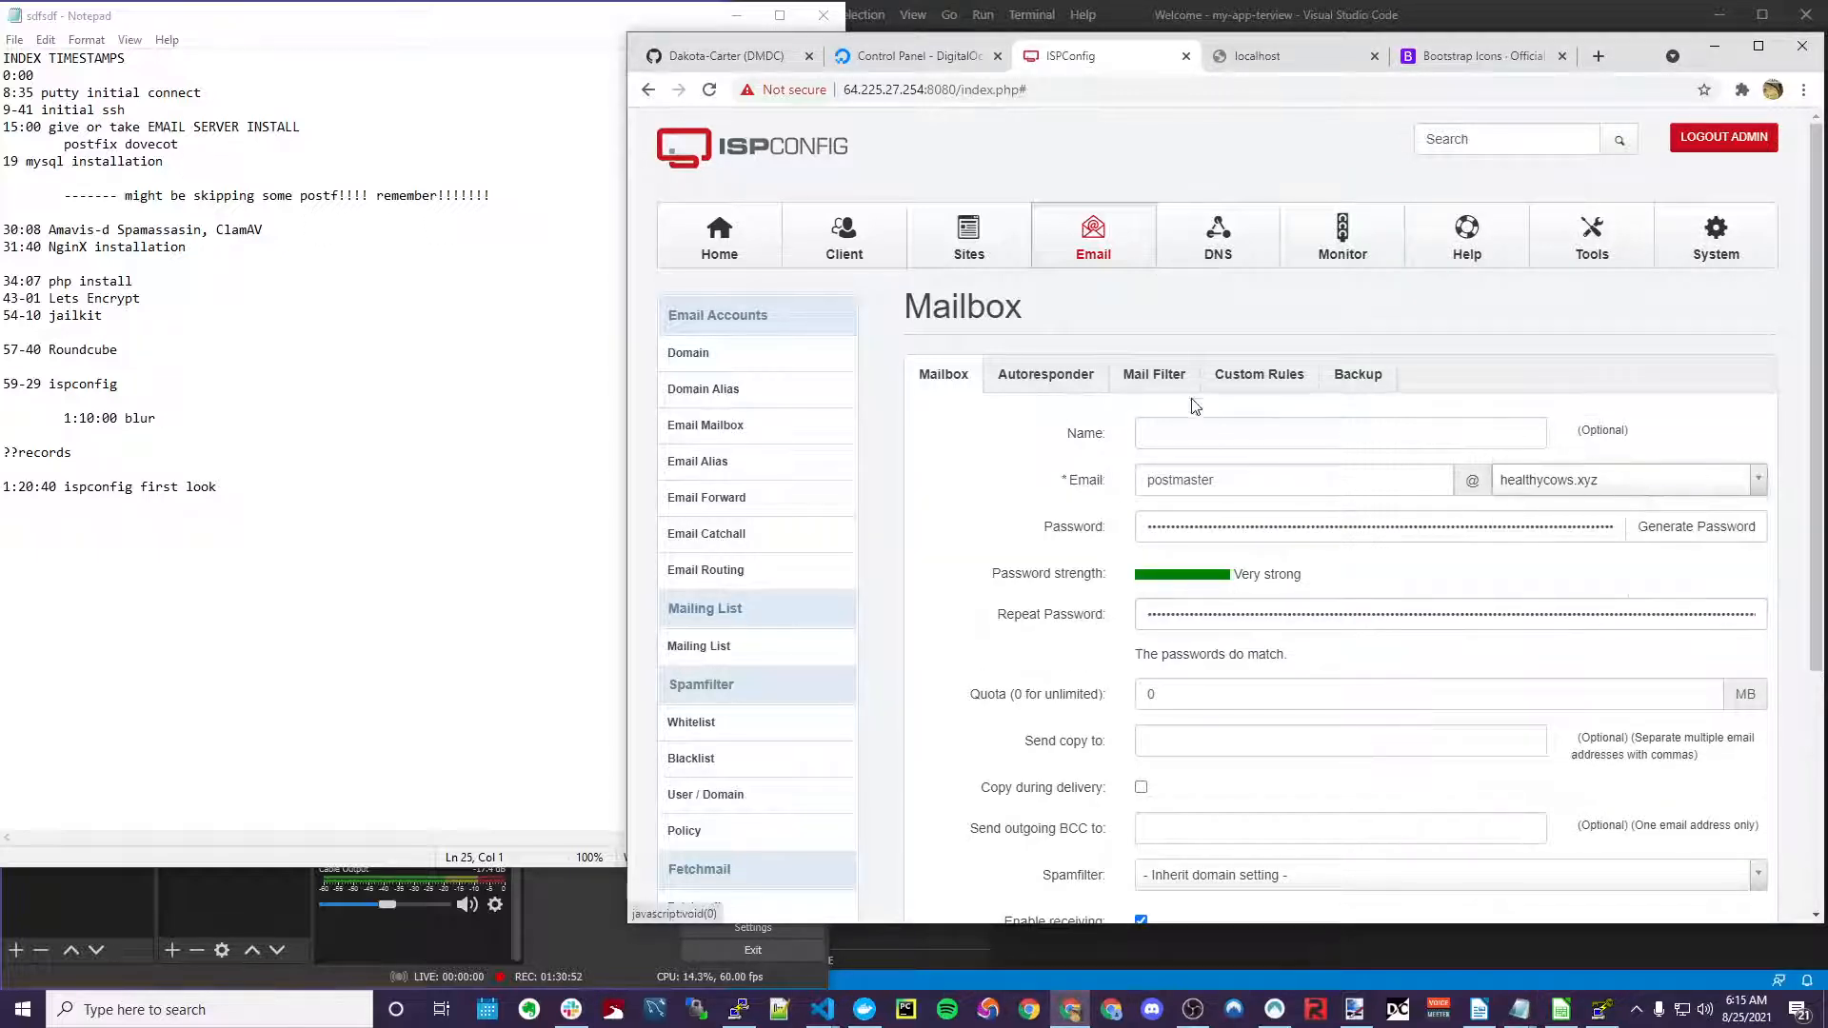
Review the remaining mailbox fields down to the Save button, leaving them unchanged
scroll(1200, 395, down, 1)
click(1245, 325)
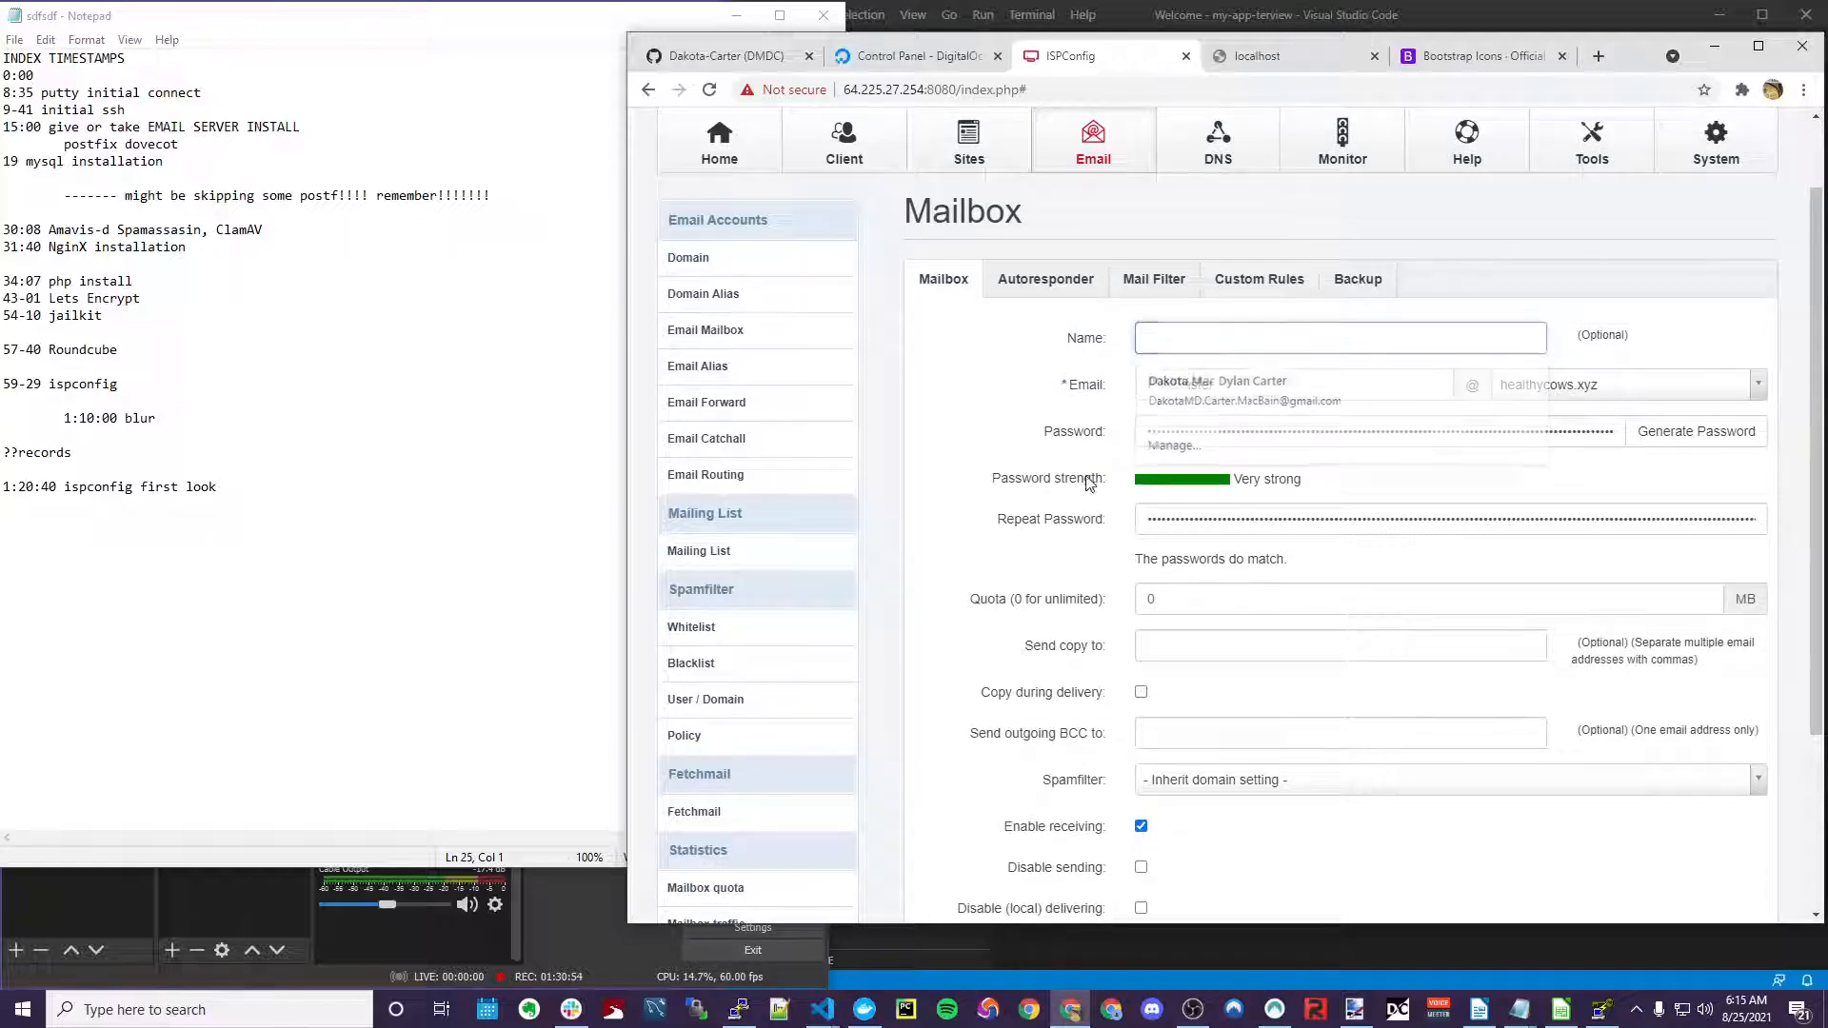
scroll(1070, 440, down, 2)
scroll(1284, 477, down, 1)
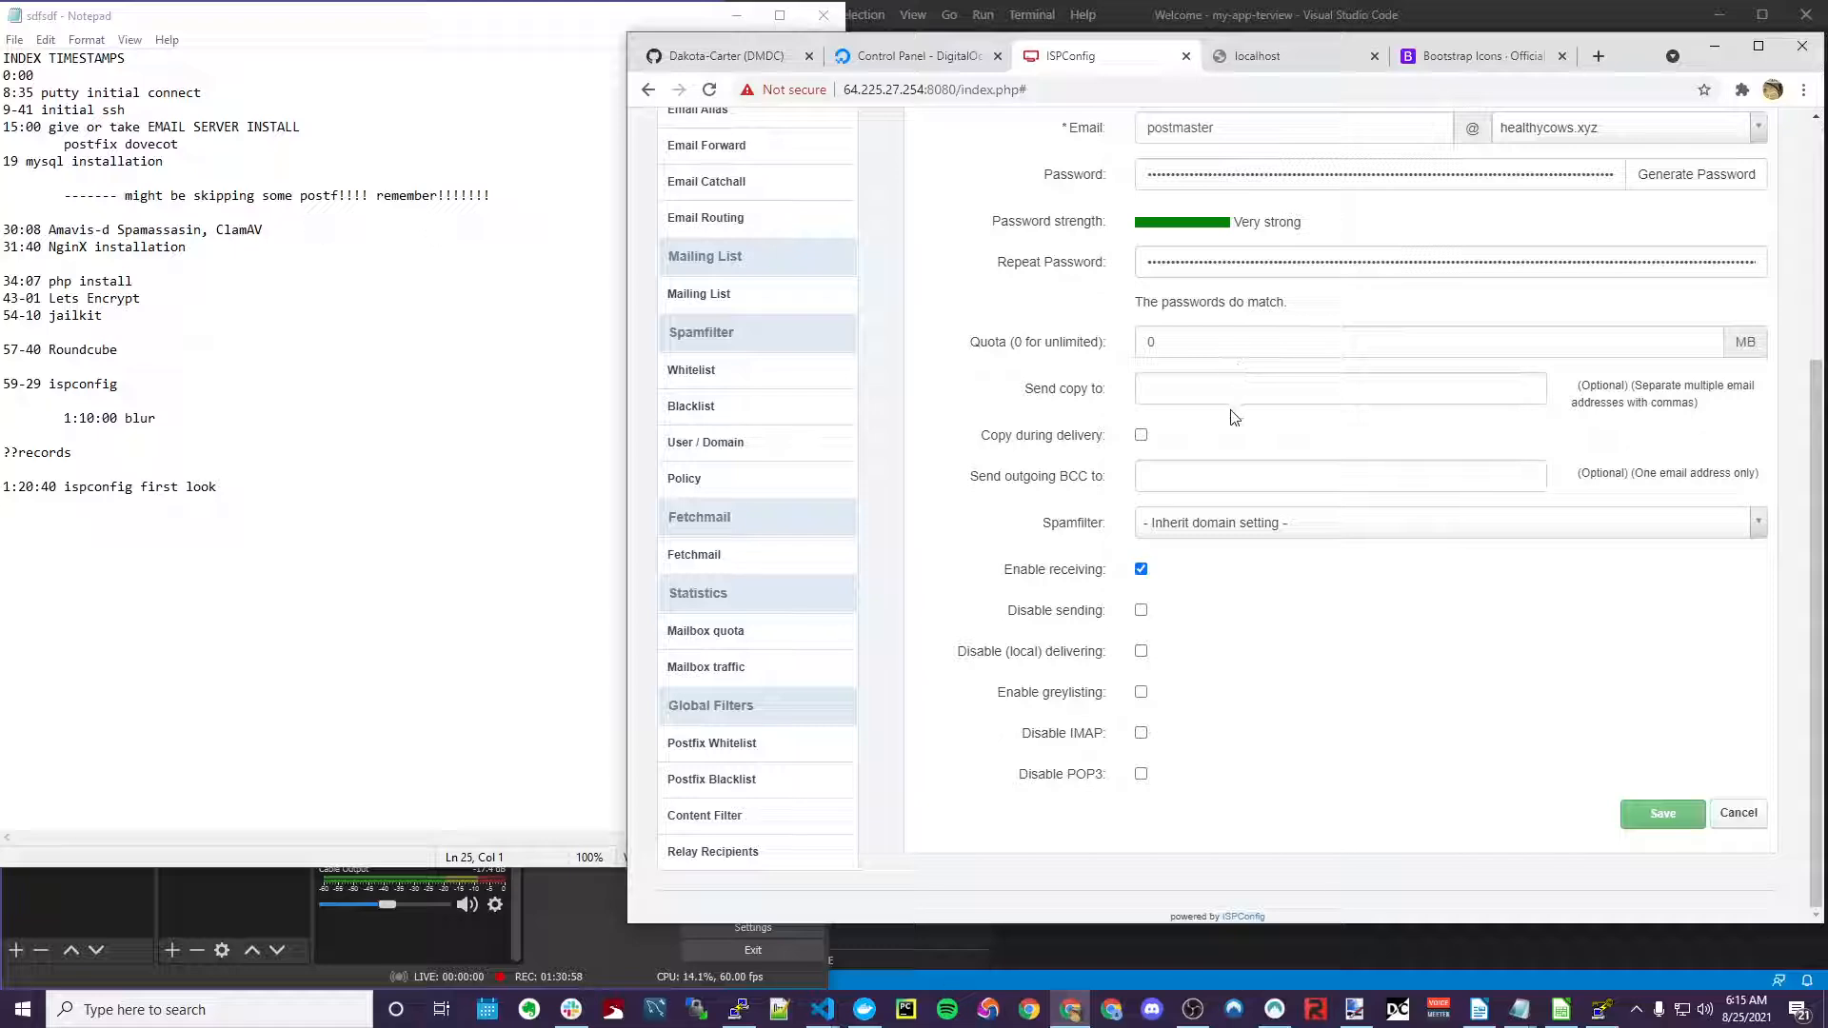
scroll(1235, 417, up, 3)
scroll(1238, 424, down, 3)
click(1185, 388)
scroll(1074, 572, up, 3)
scroll(1100, 582, down, 3)
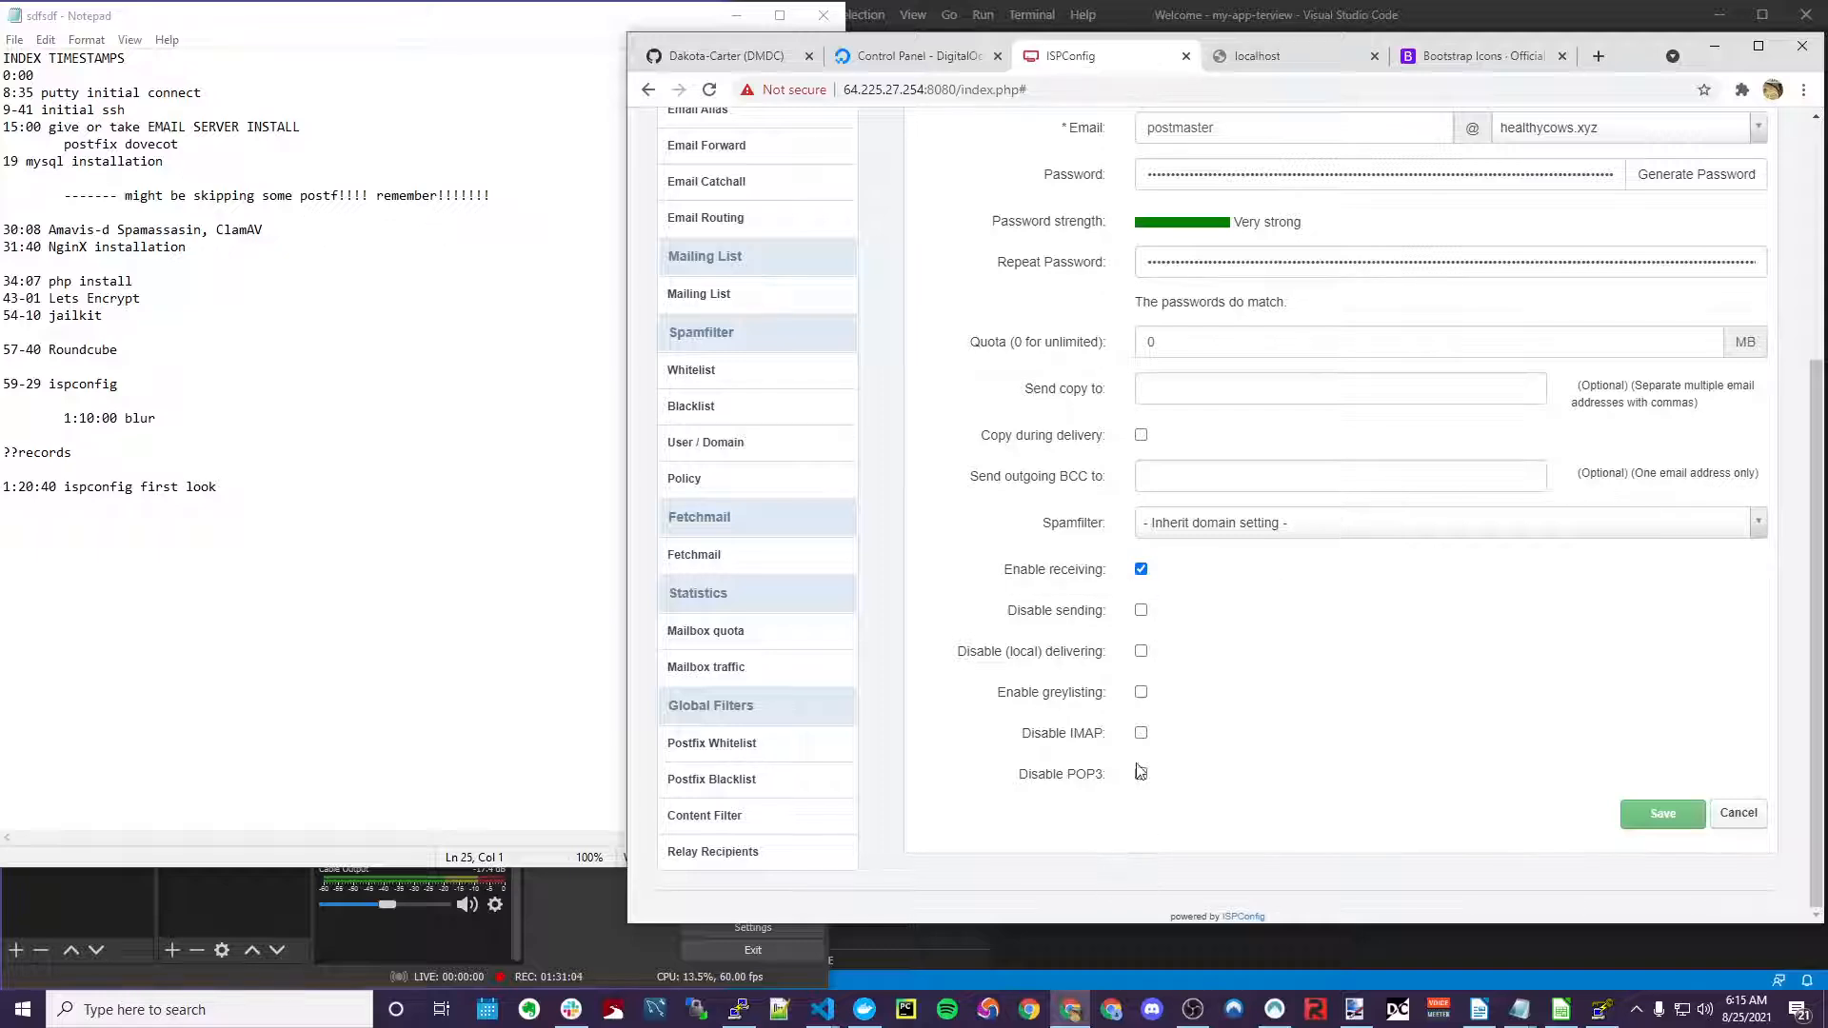
scroll(1071, 670, up, 3)
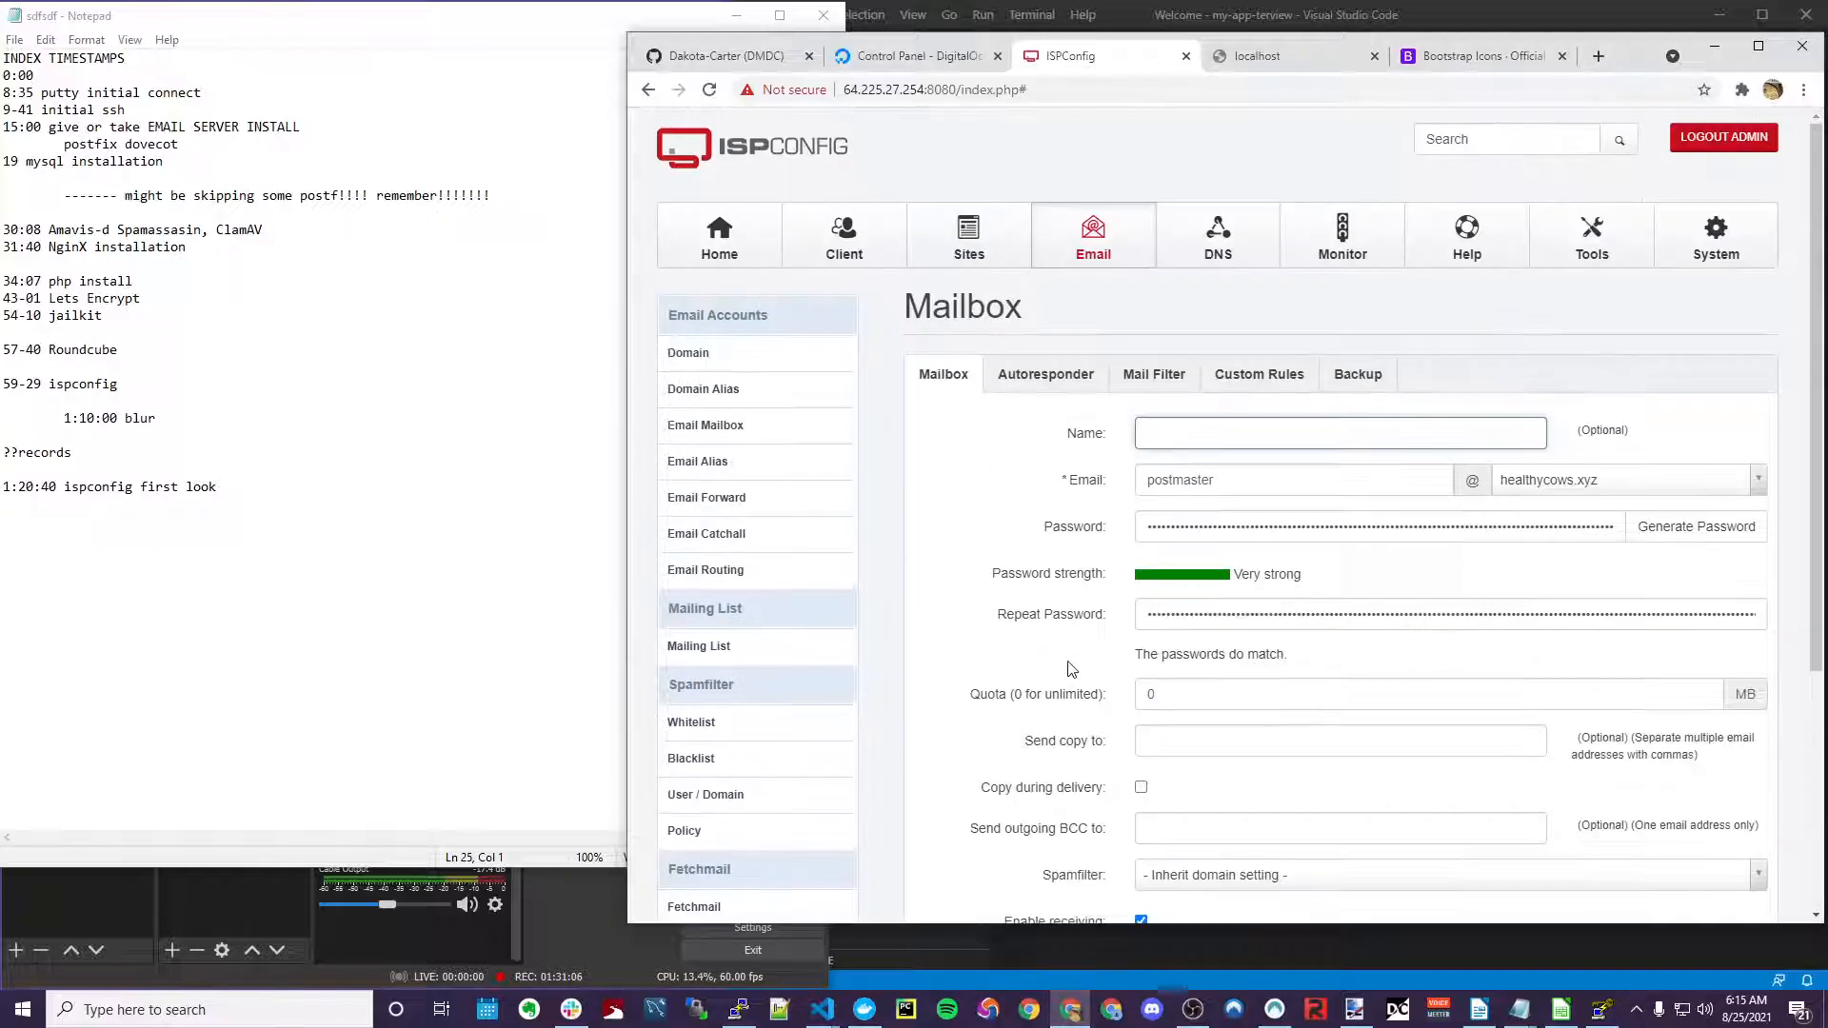
scroll(1076, 600, down, 4)
click(1661, 815)
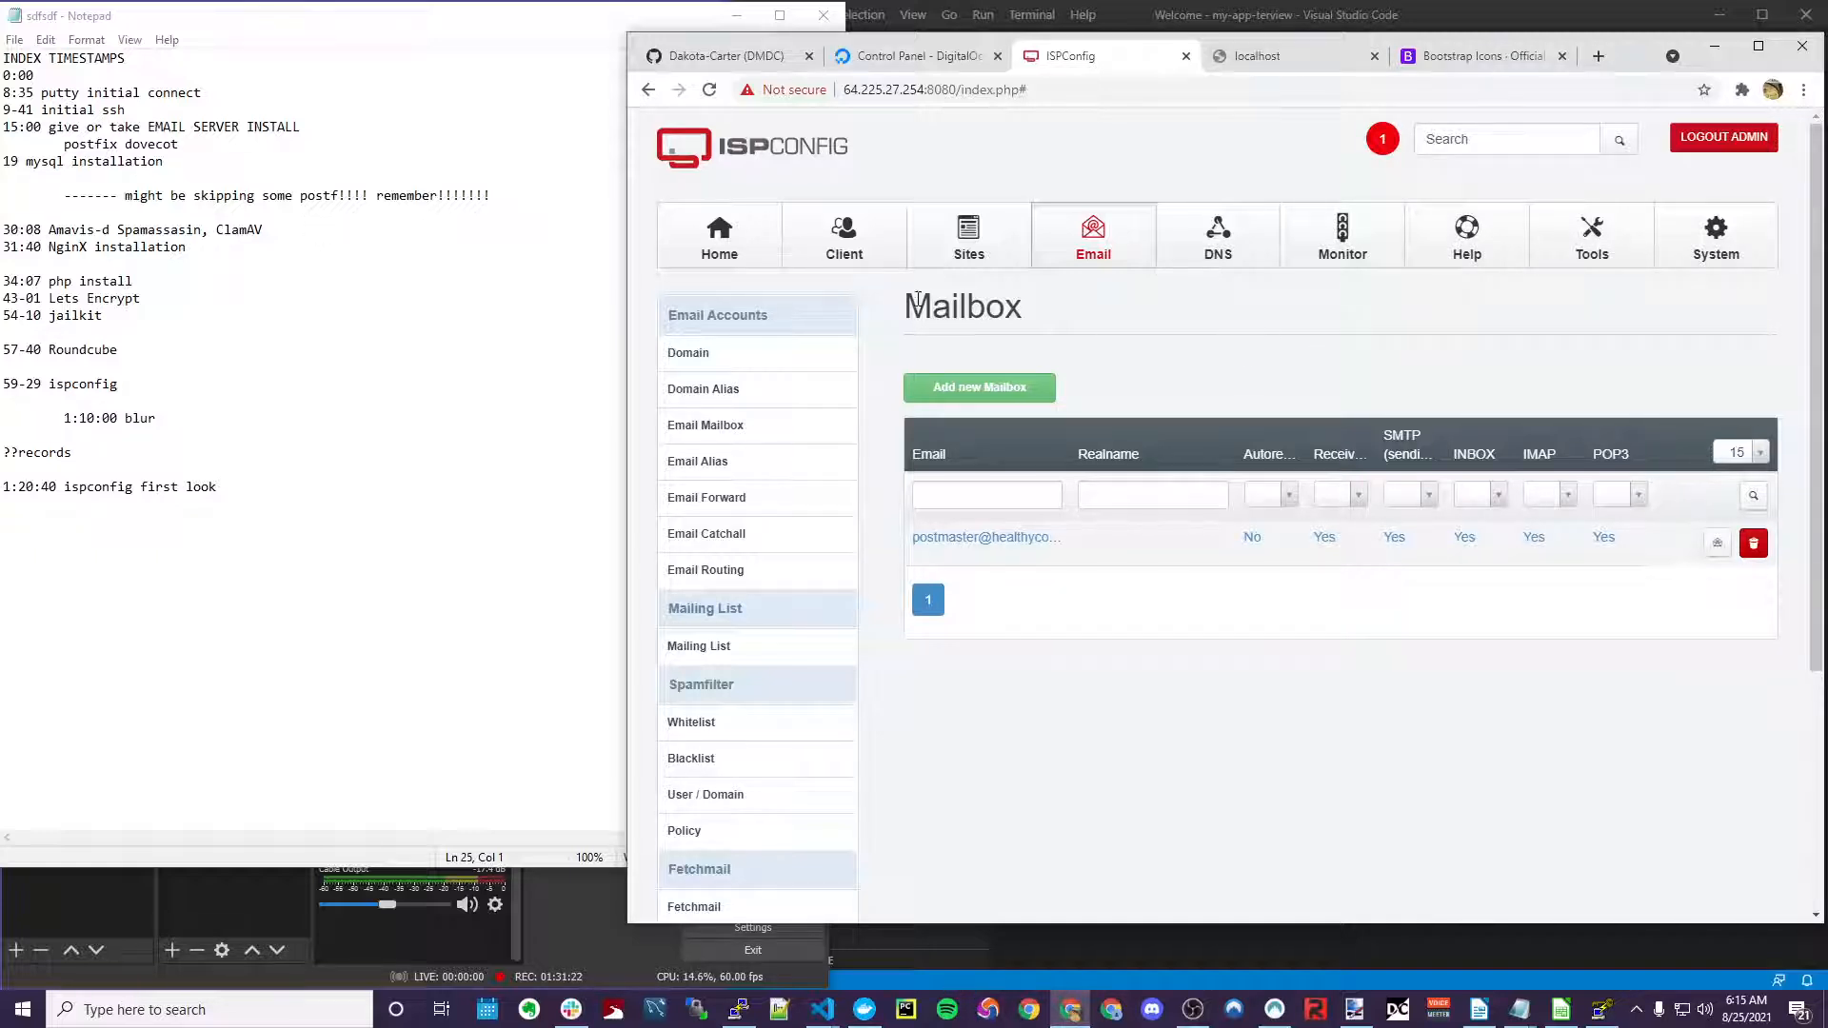
drag(911, 302, 1026, 312)
click(985, 313)
drag(914, 305, 1011, 306)
click(940, 288)
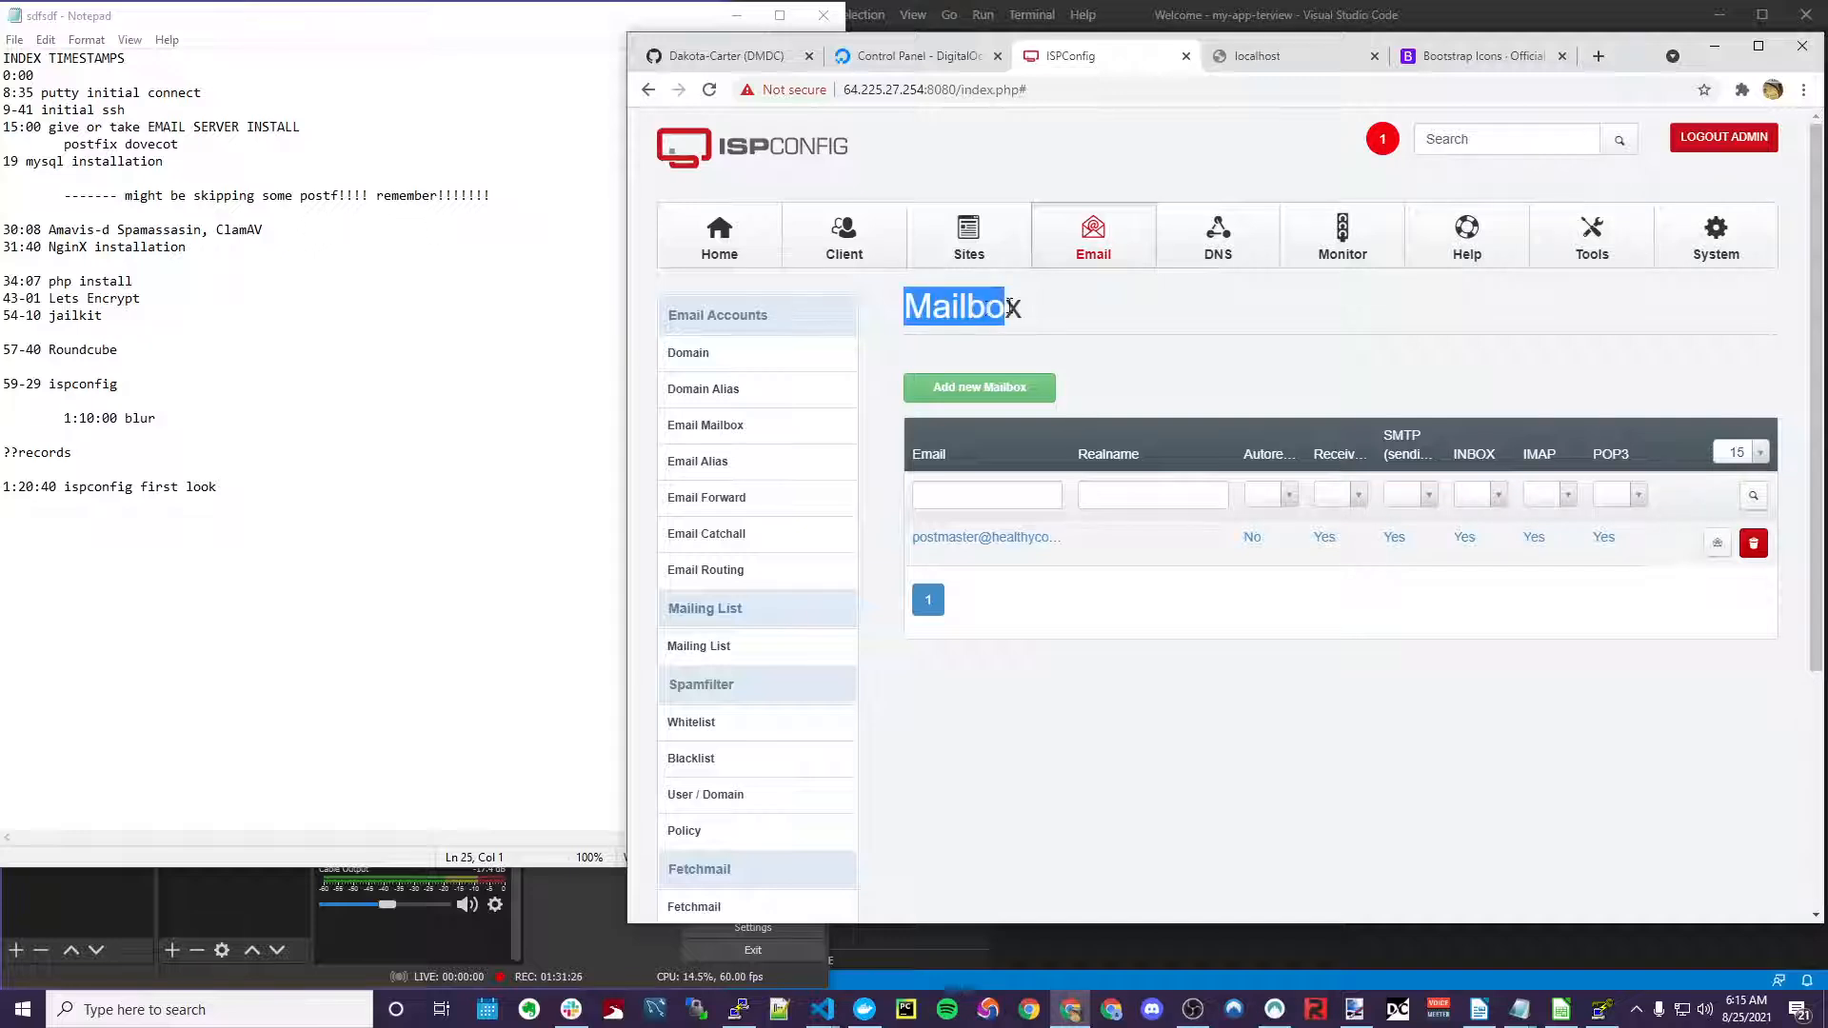
click(990, 308)
scroll(857, 295, down, 3)
scroll(1101, 543, up, 3)
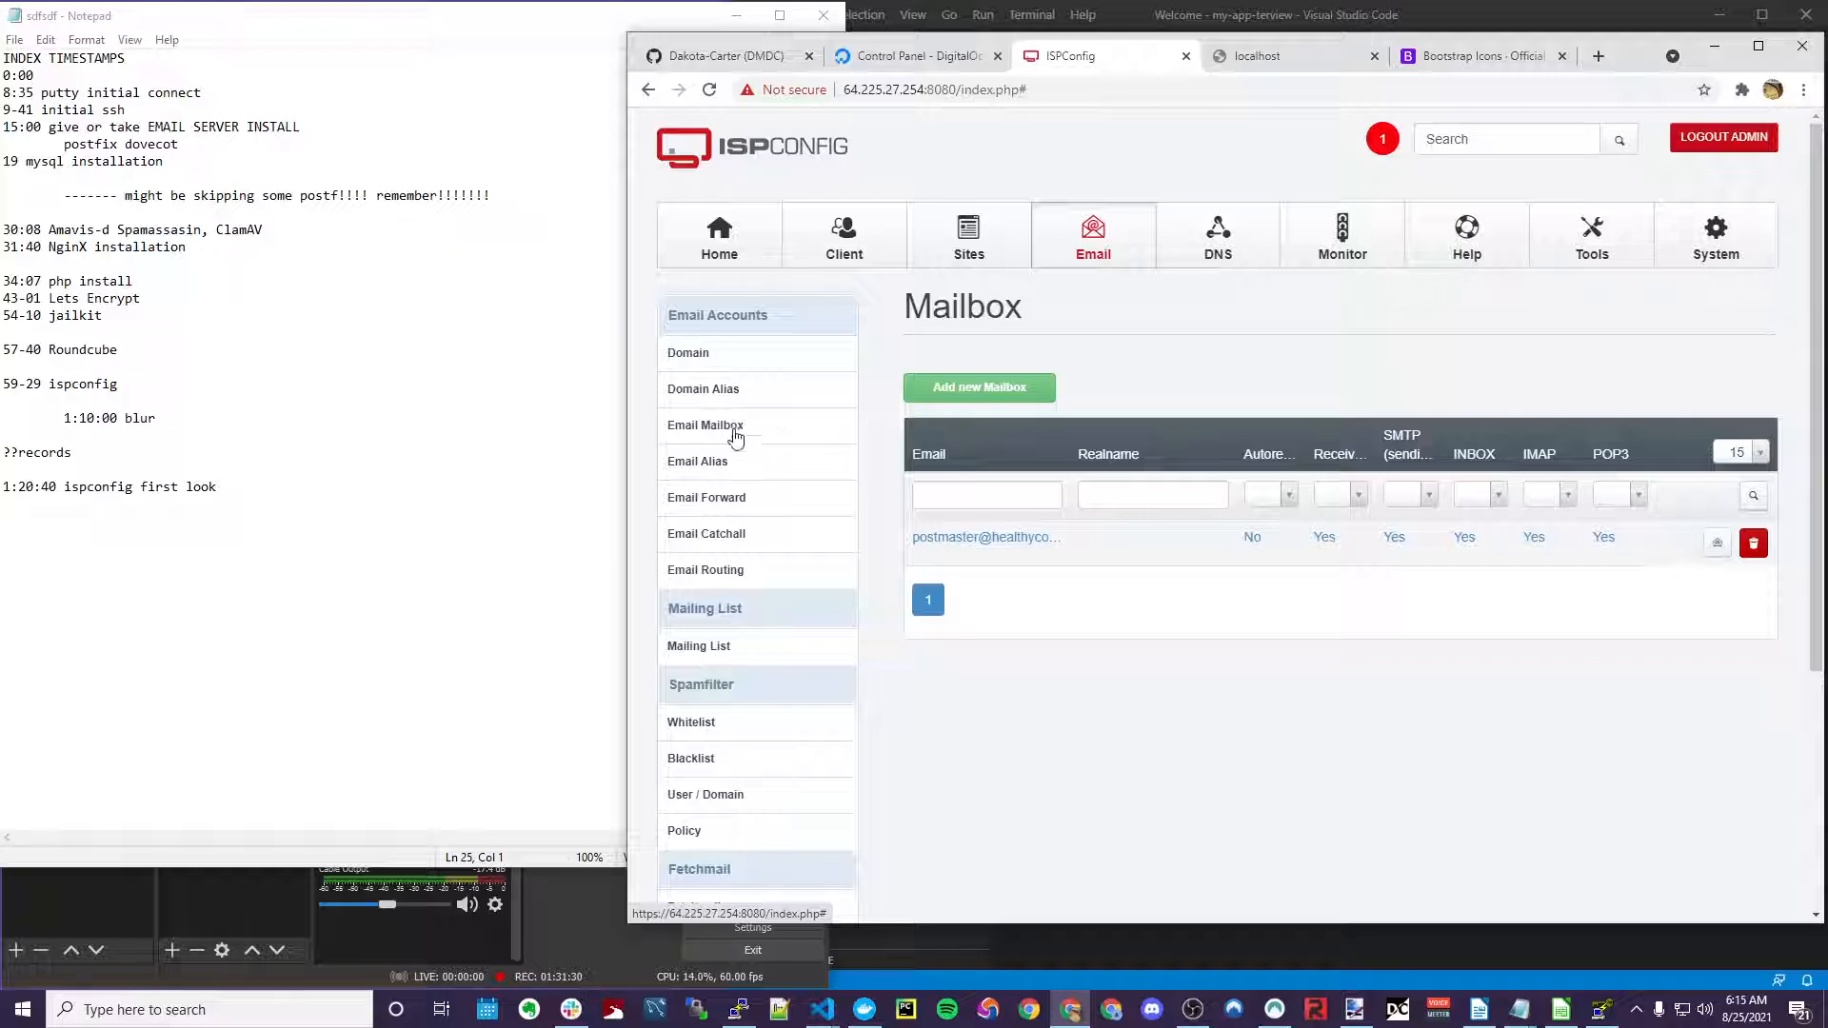
scroll(733, 457, down, 2)
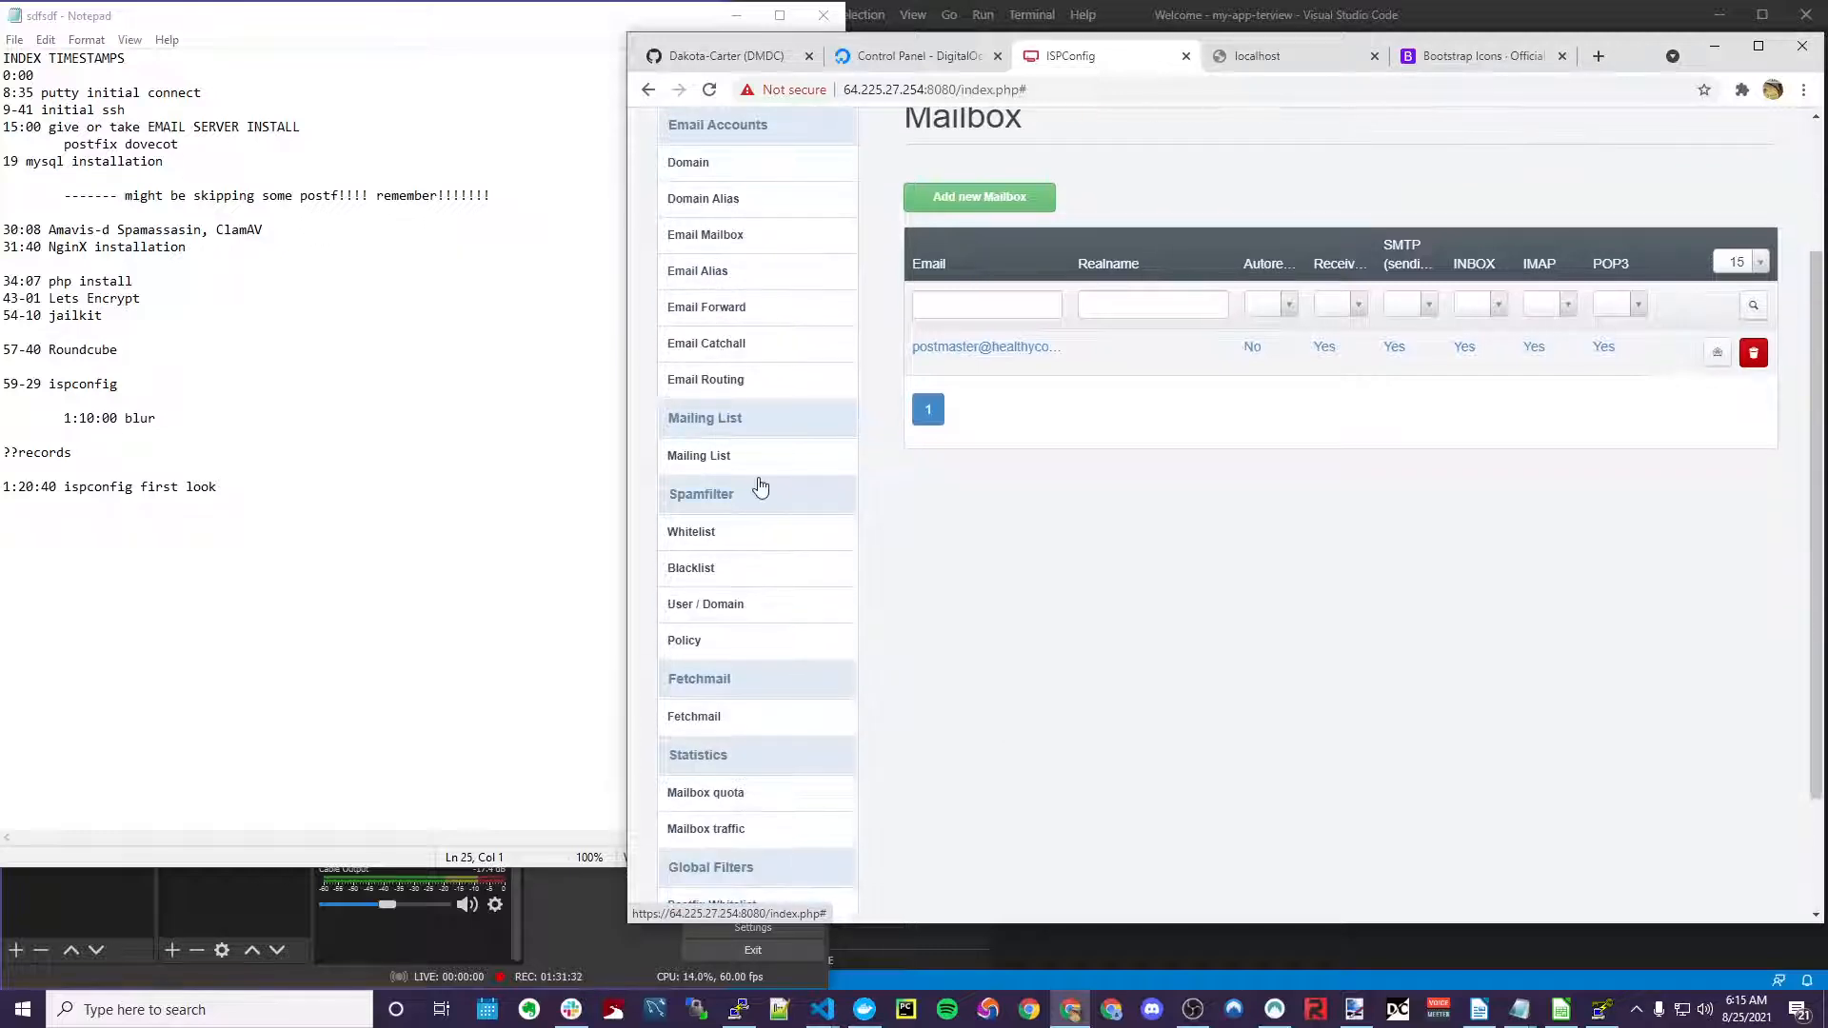
scroll(766, 333, down, 2)
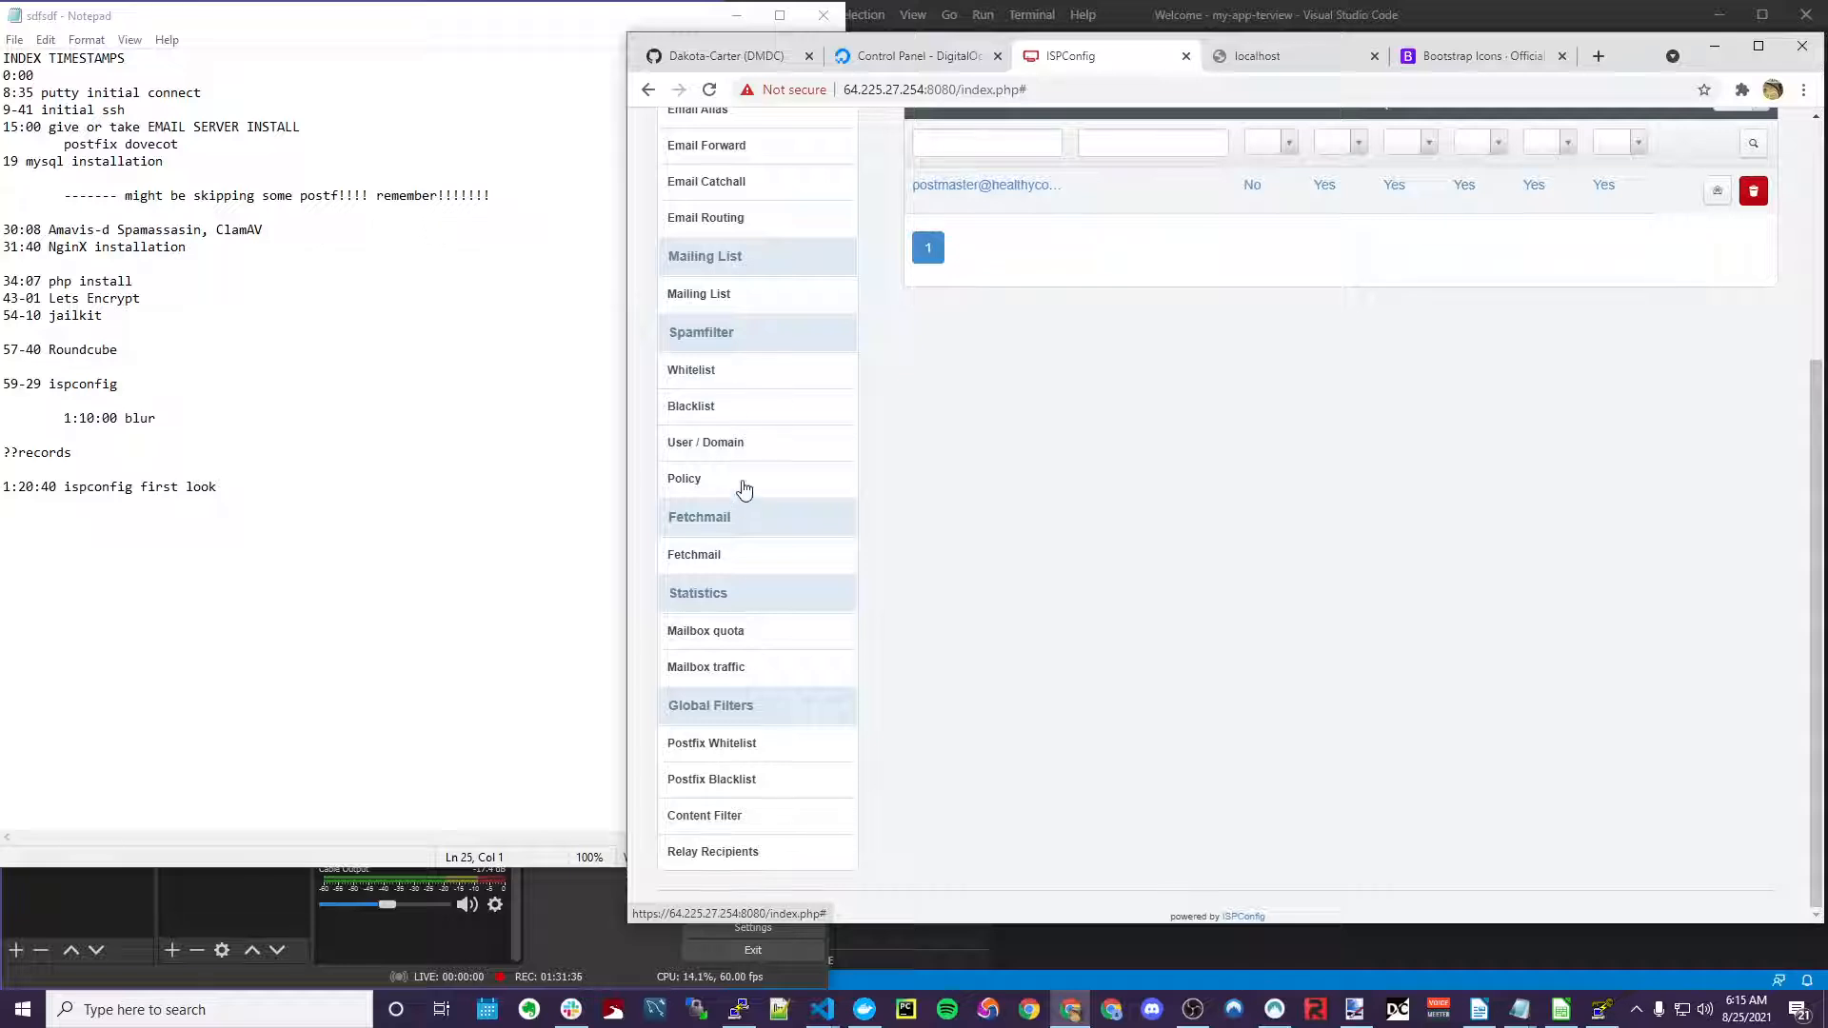
scroll(1379, 727, up, 4)
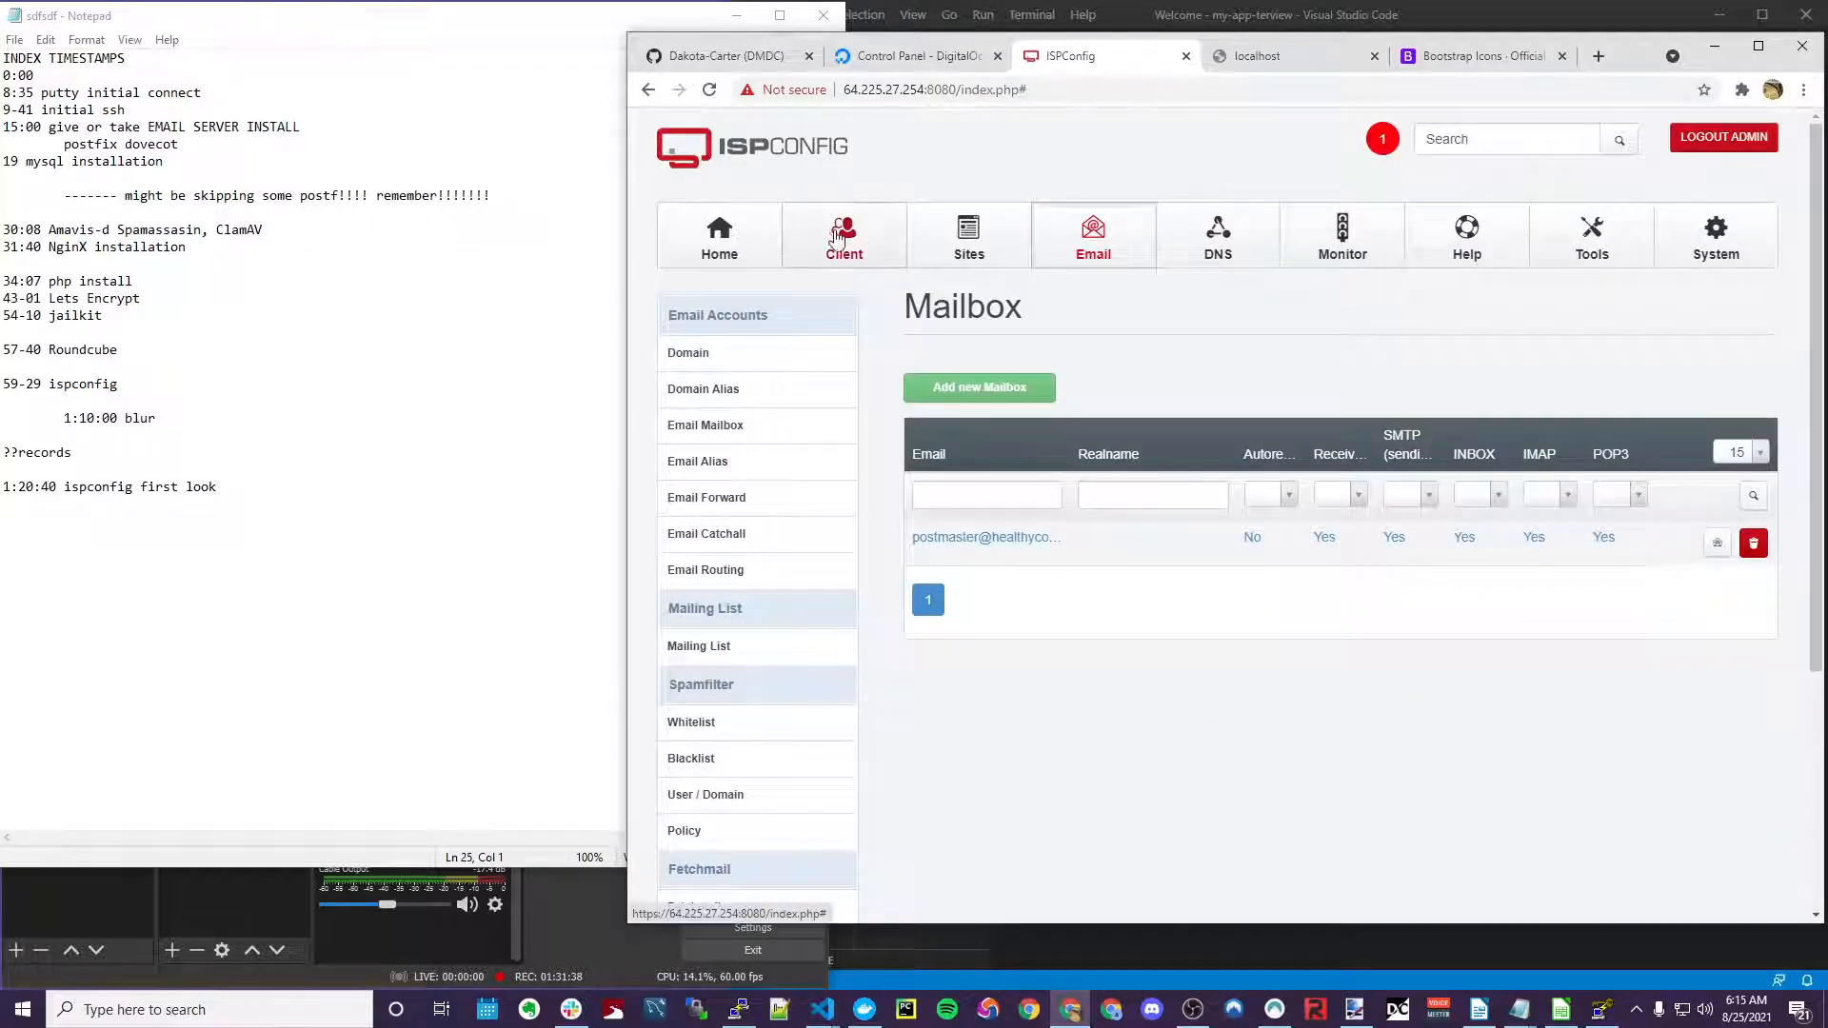
Browse the Client, Sites and Tools sections, ending on the System server list
click(837, 238)
click(980, 238)
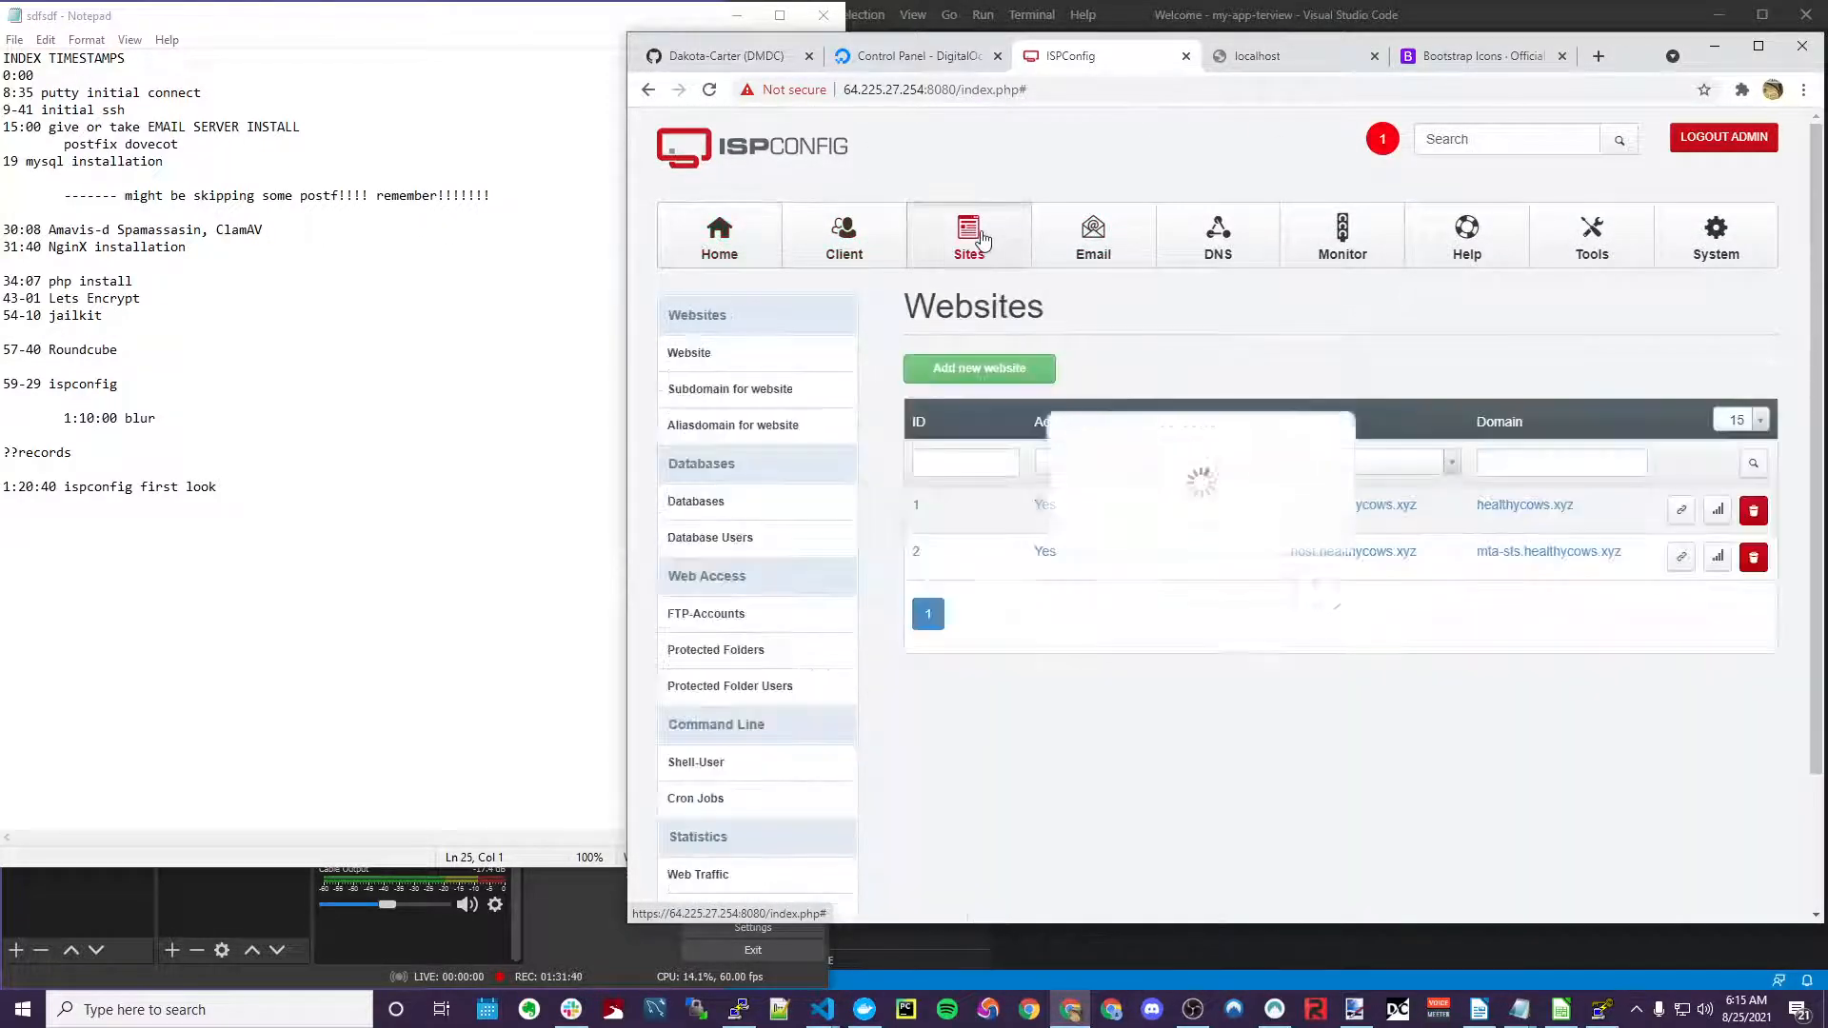
click(1592, 253)
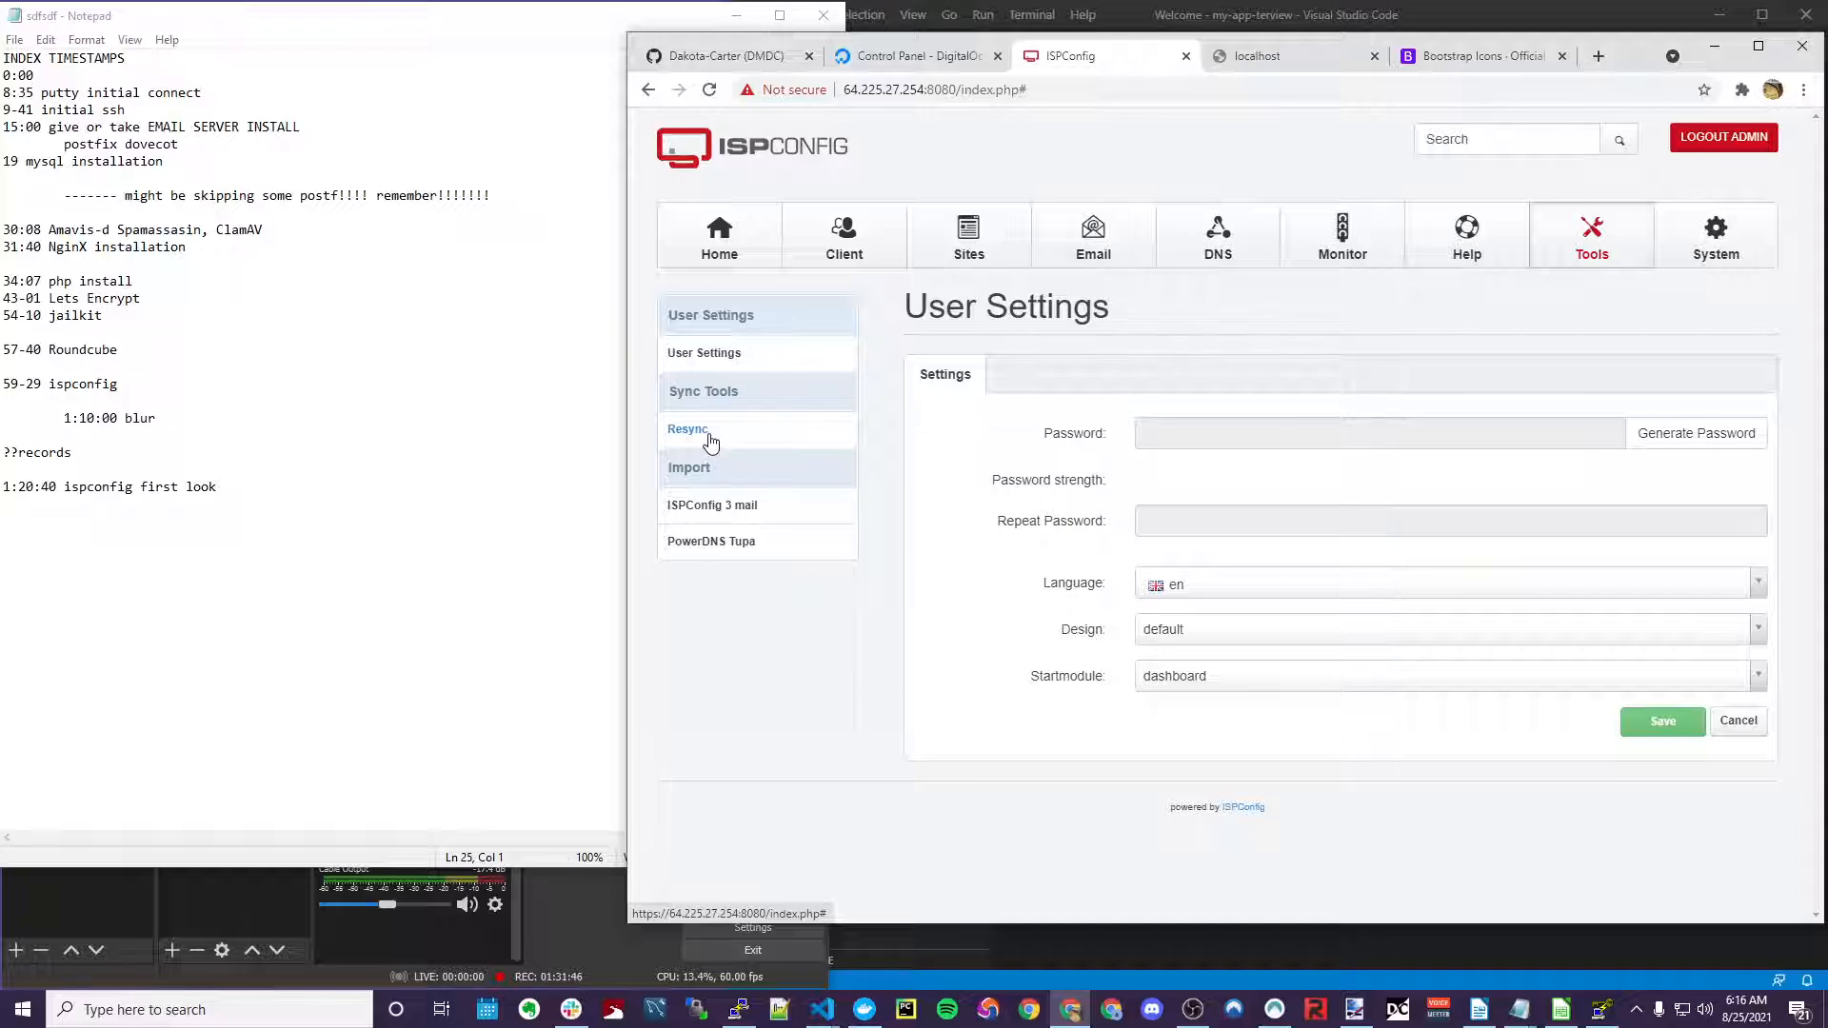
click(1724, 257)
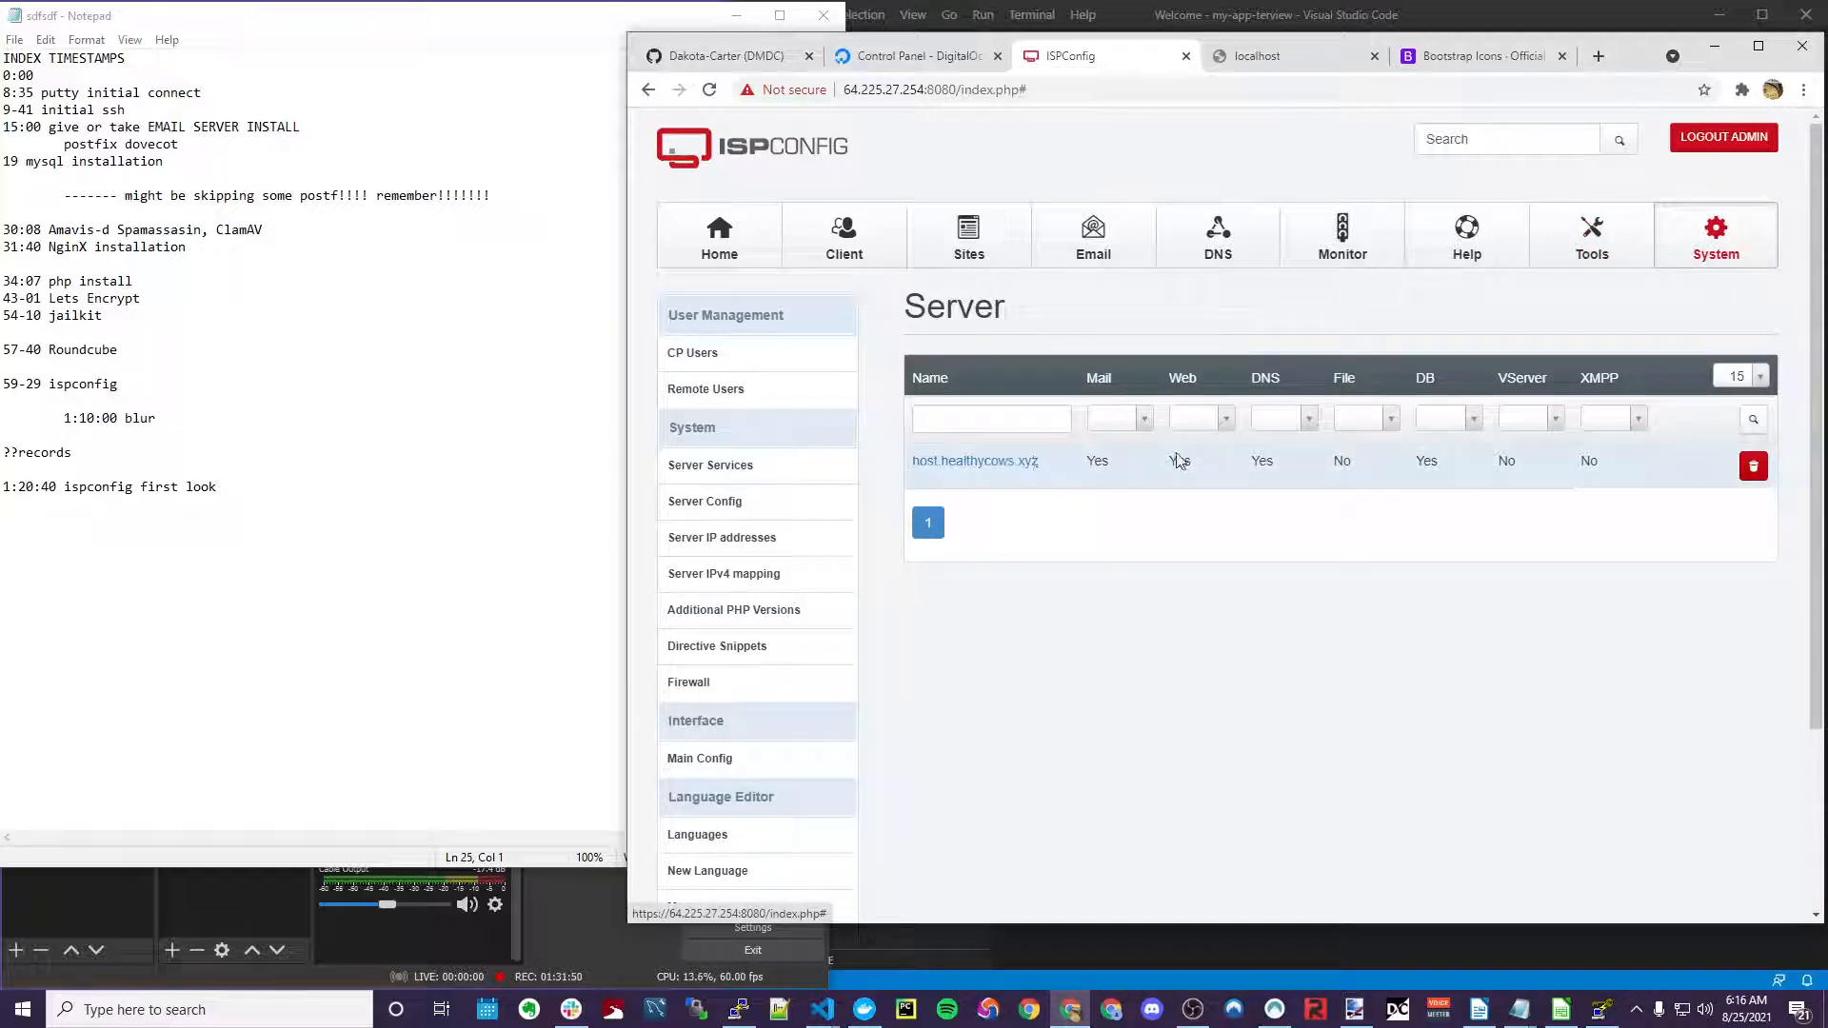
scroll(1048, 471, down, 3)
scroll(1269, 664, up, 2)
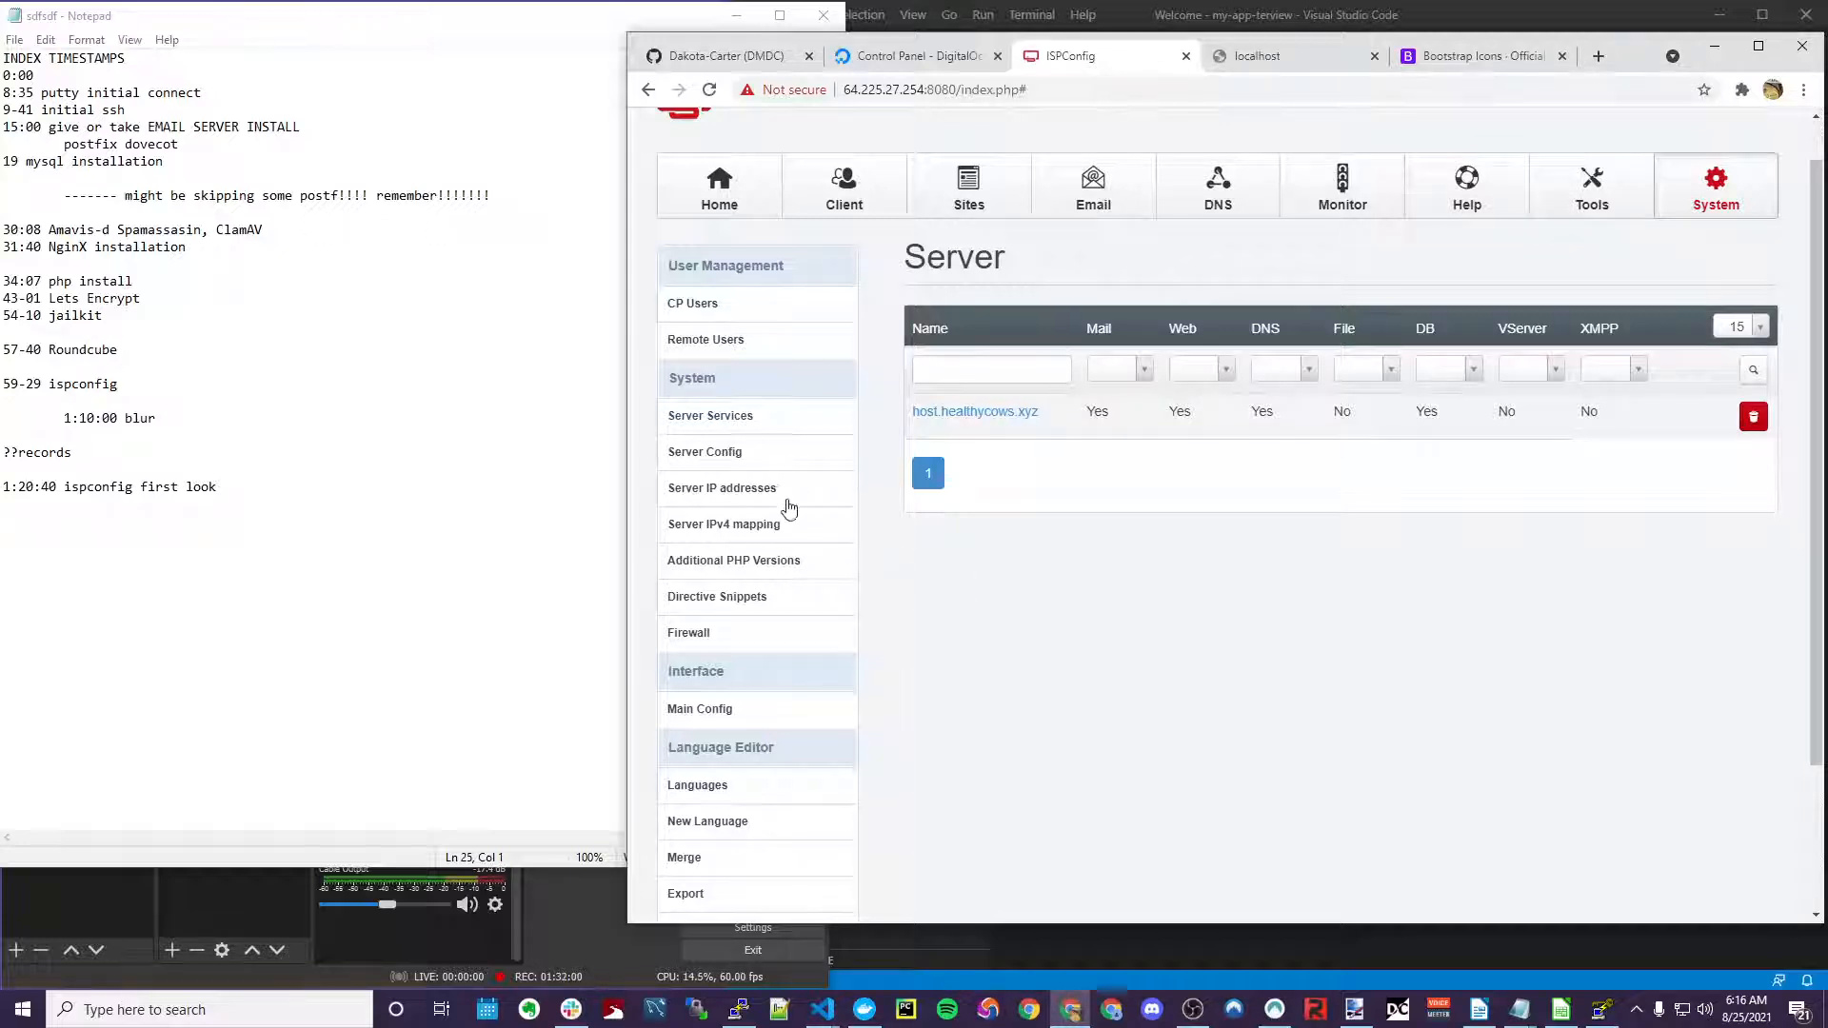
scroll(767, 571, down, 2)
scroll(757, 438, up, 3)
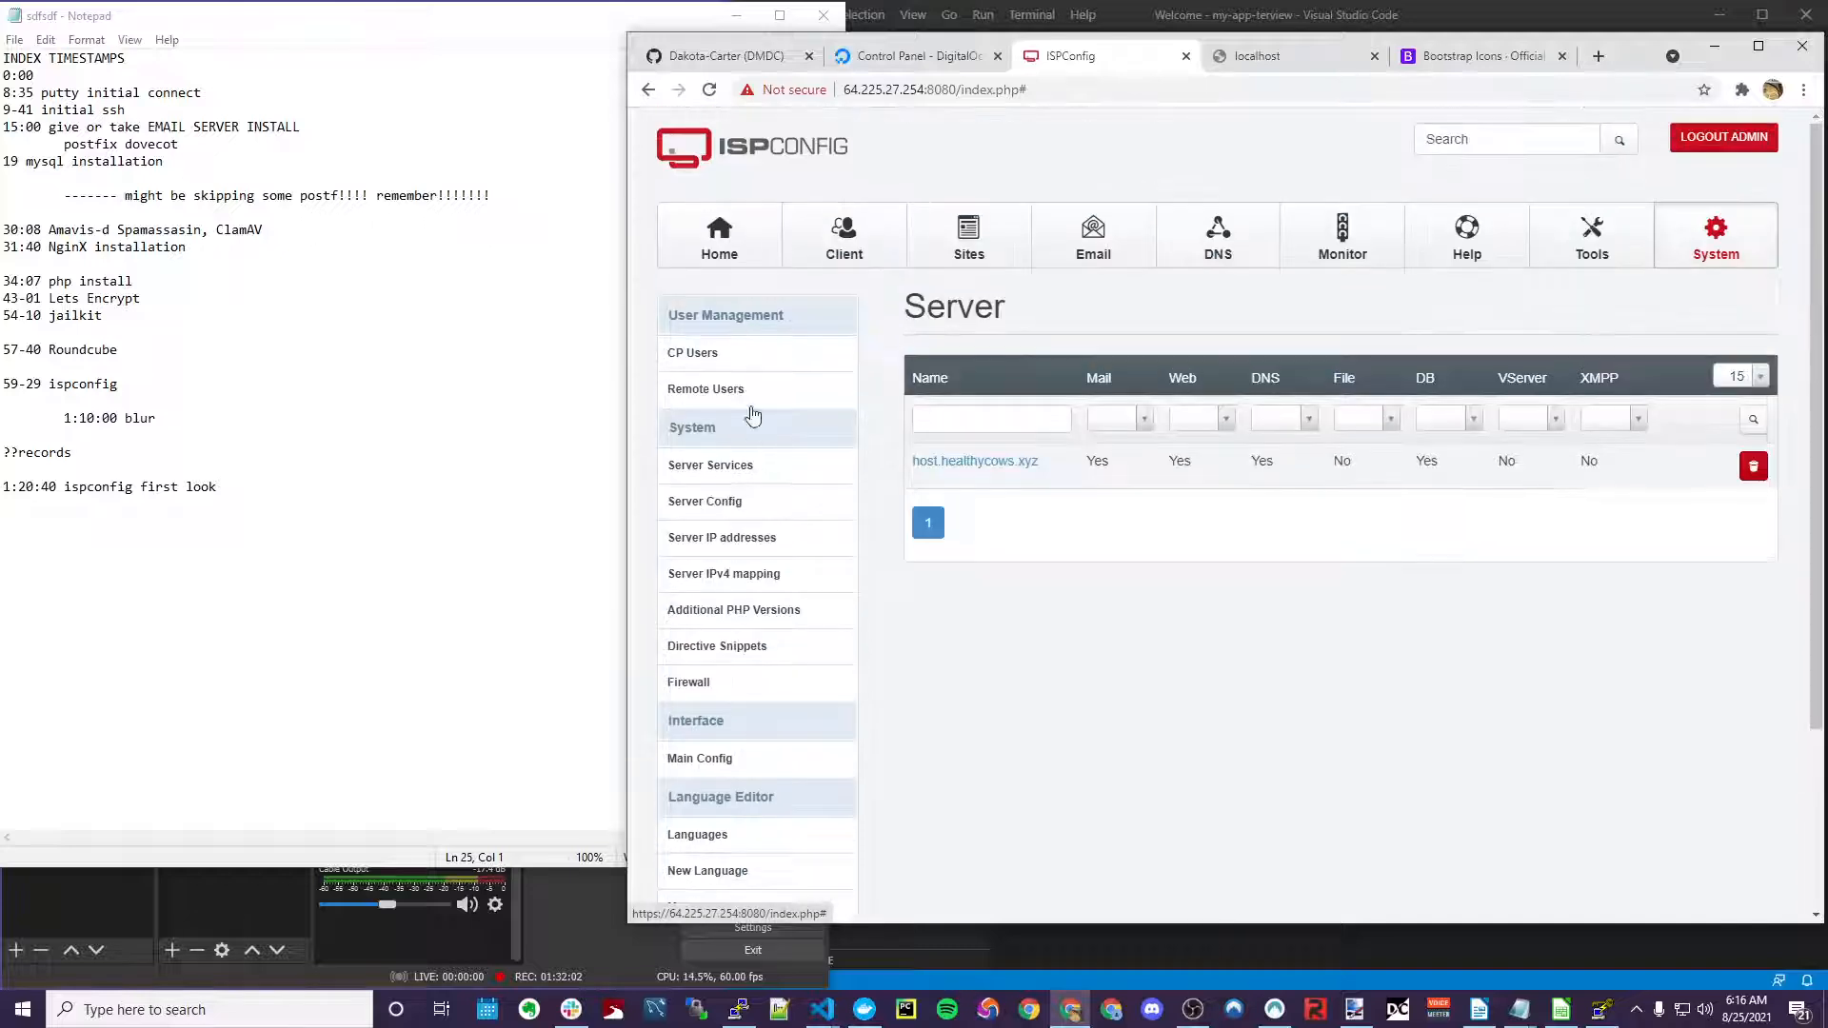
Inspect the services of host.healthycows.xyz, then return to the System server configuration
click(1022, 459)
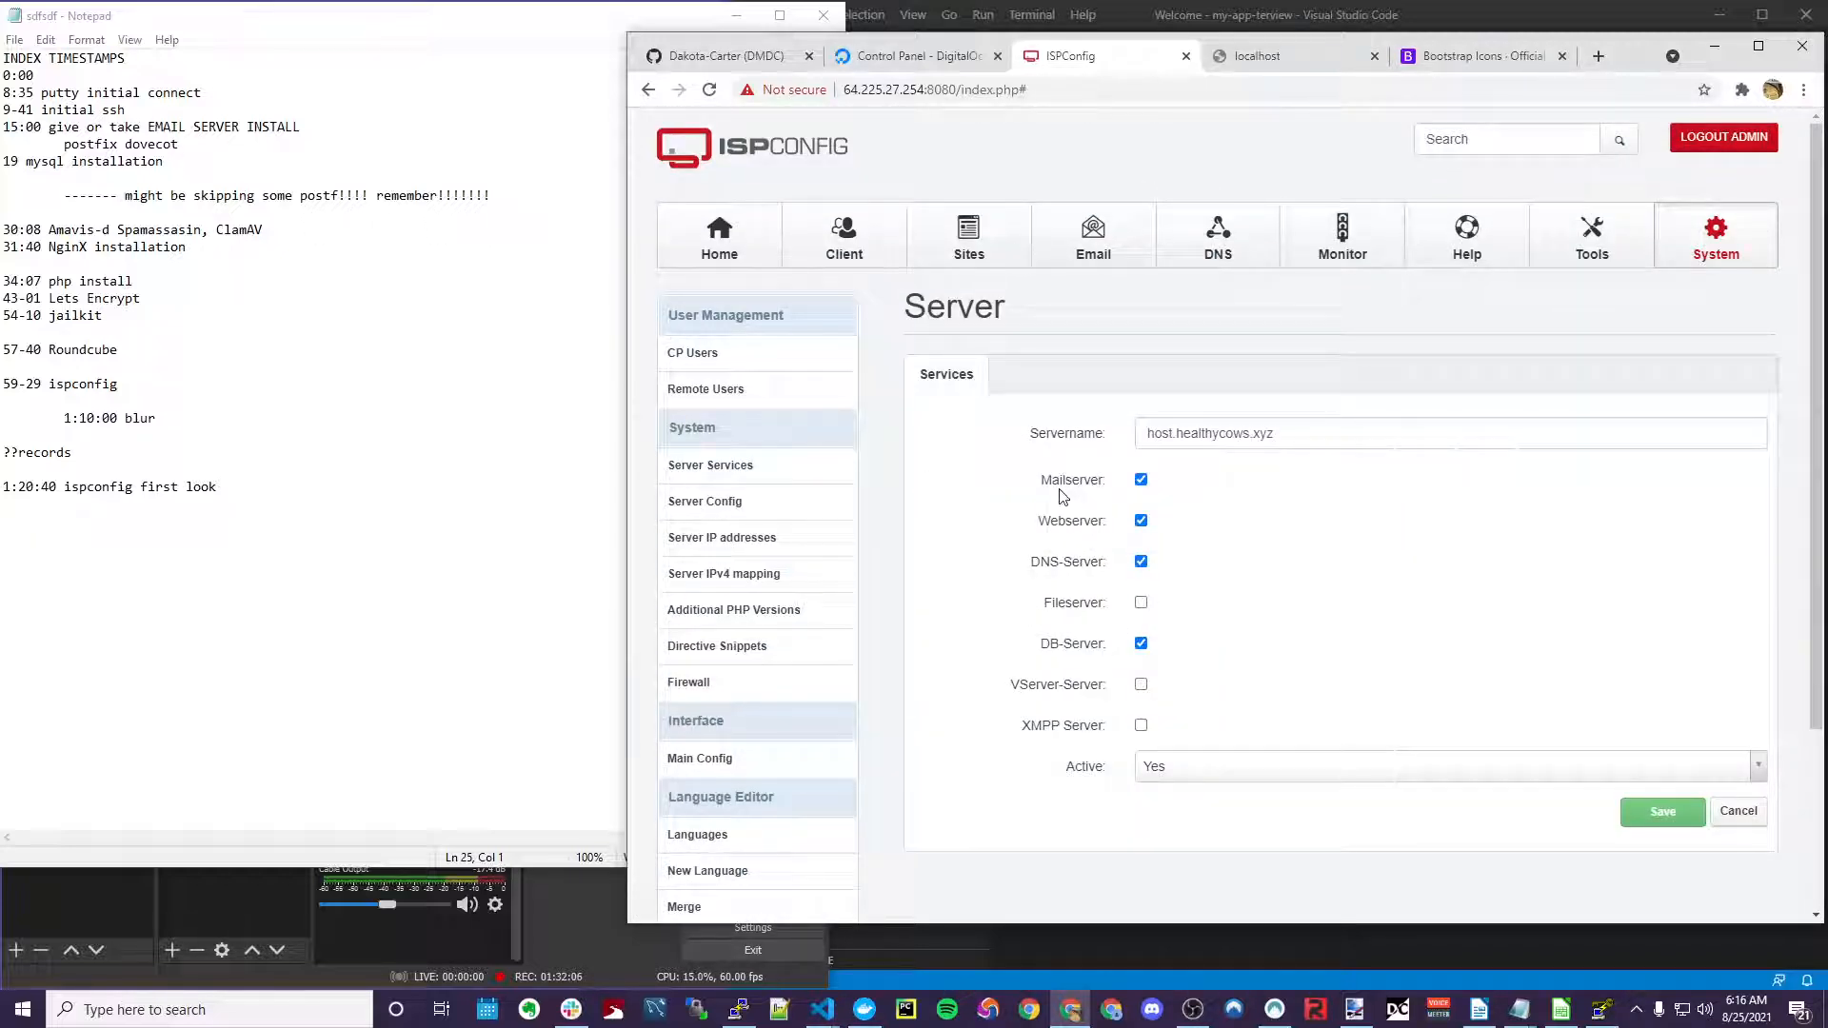
scroll(1066, 509, down, 1)
scroll(1086, 609, up, 1)
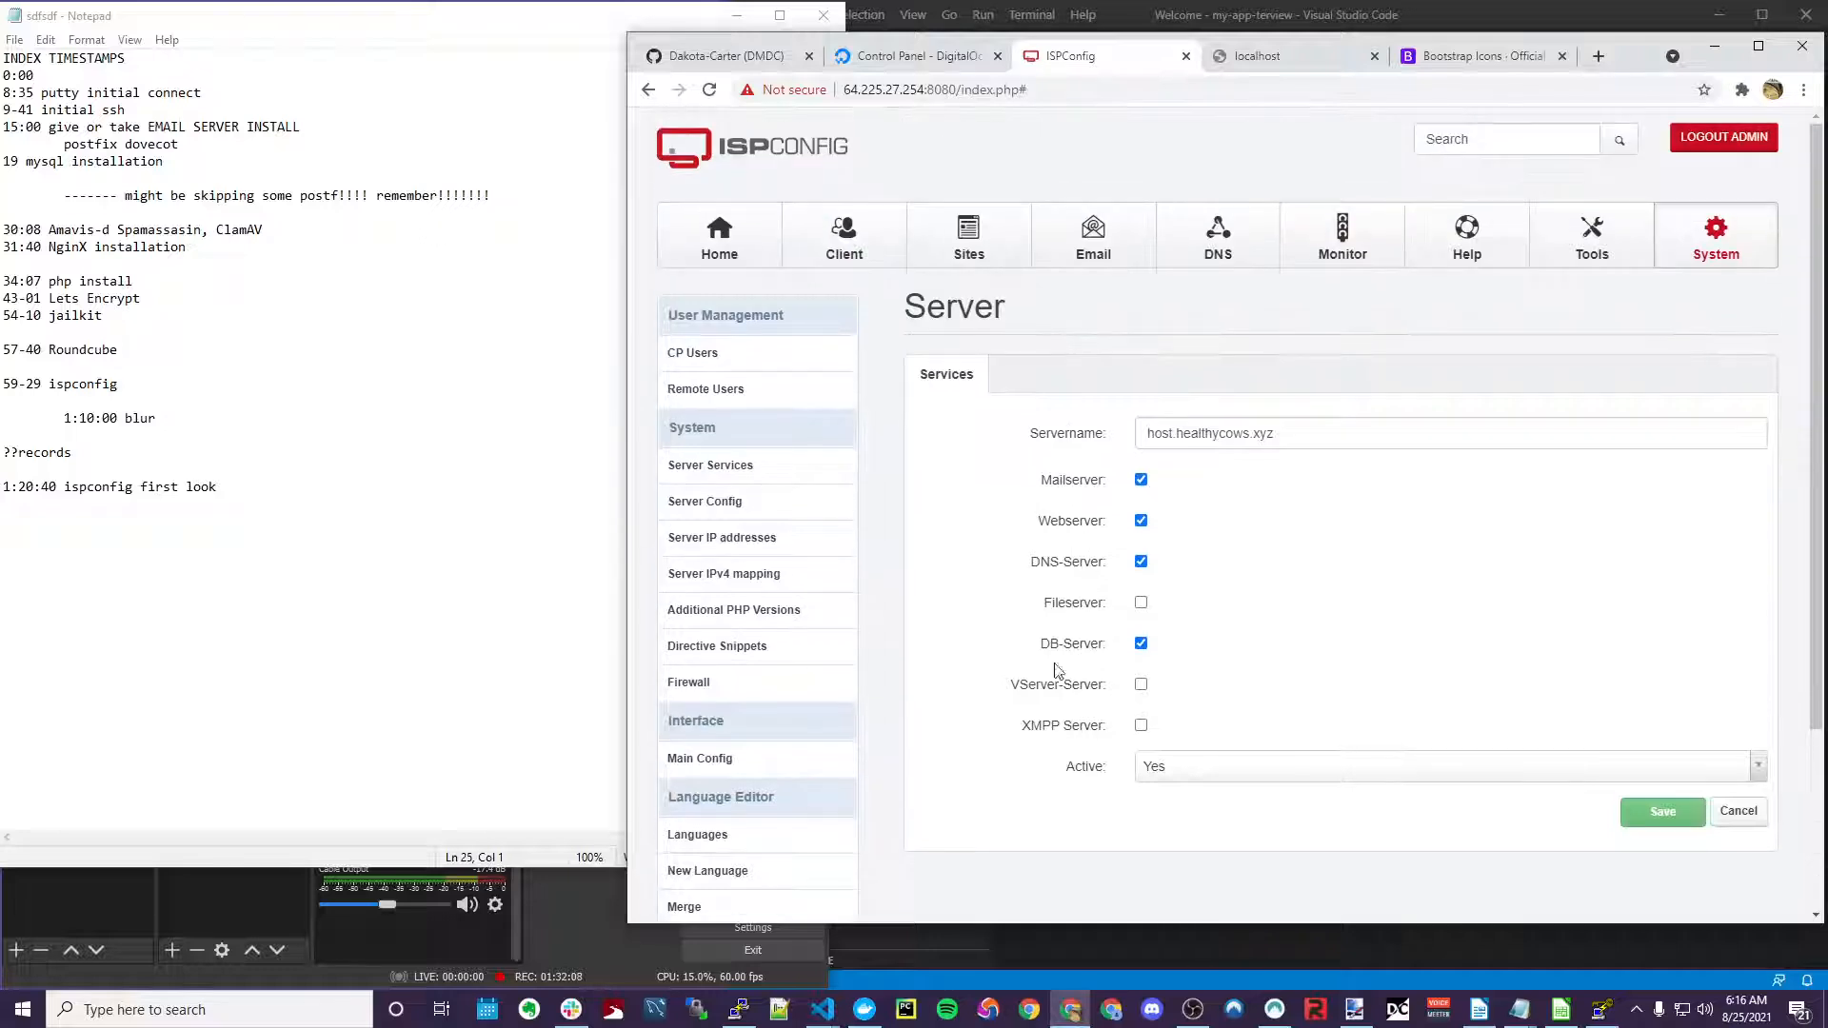
click(741, 467)
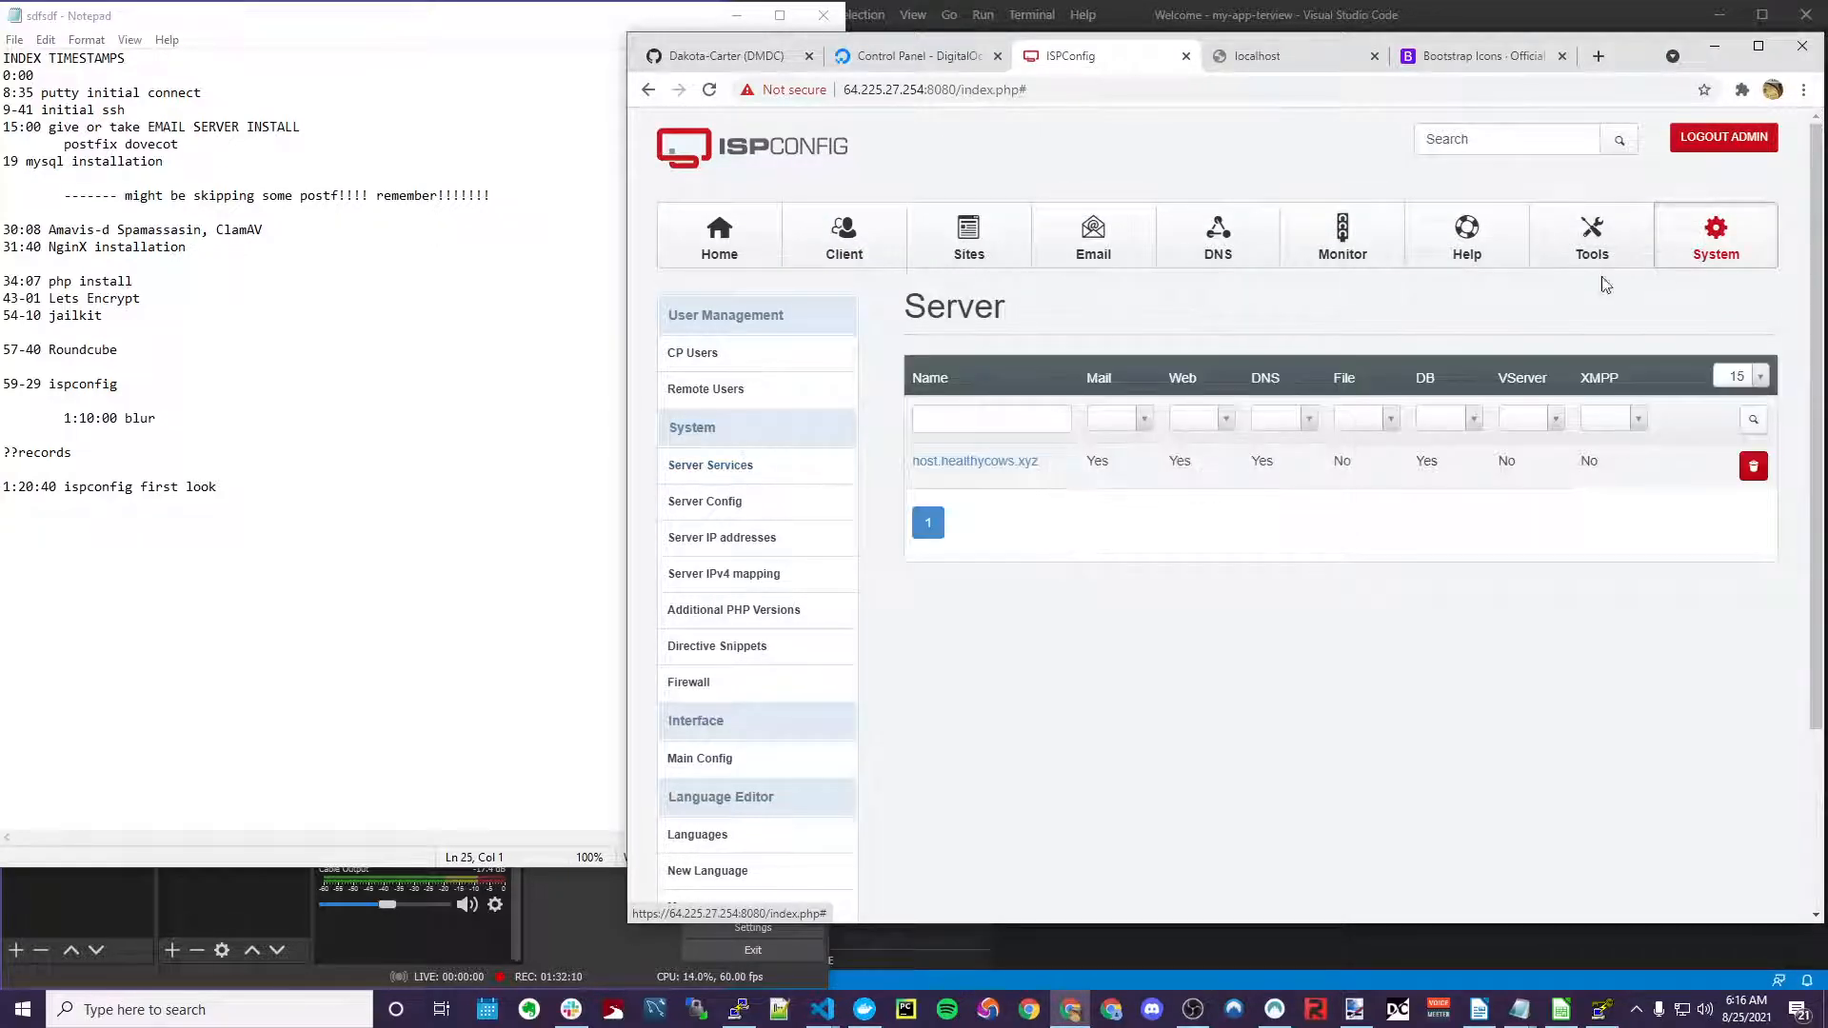
click(1605, 242)
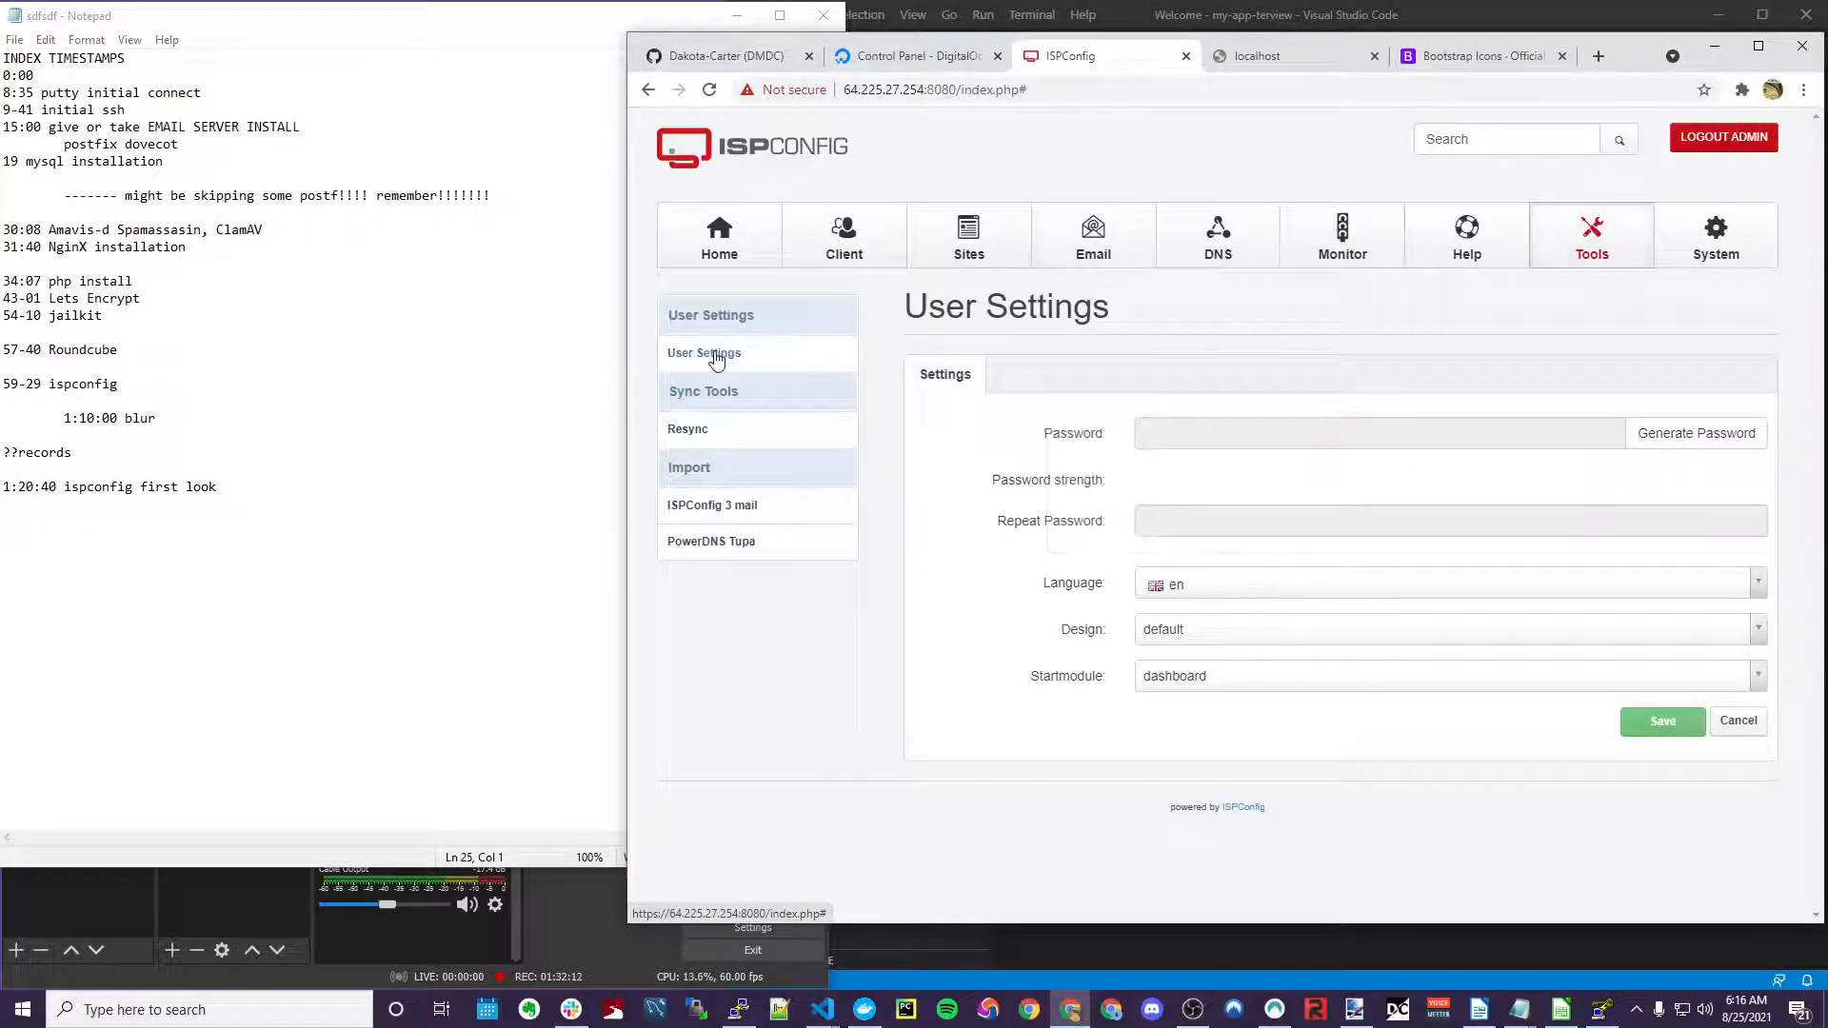
click(1717, 247)
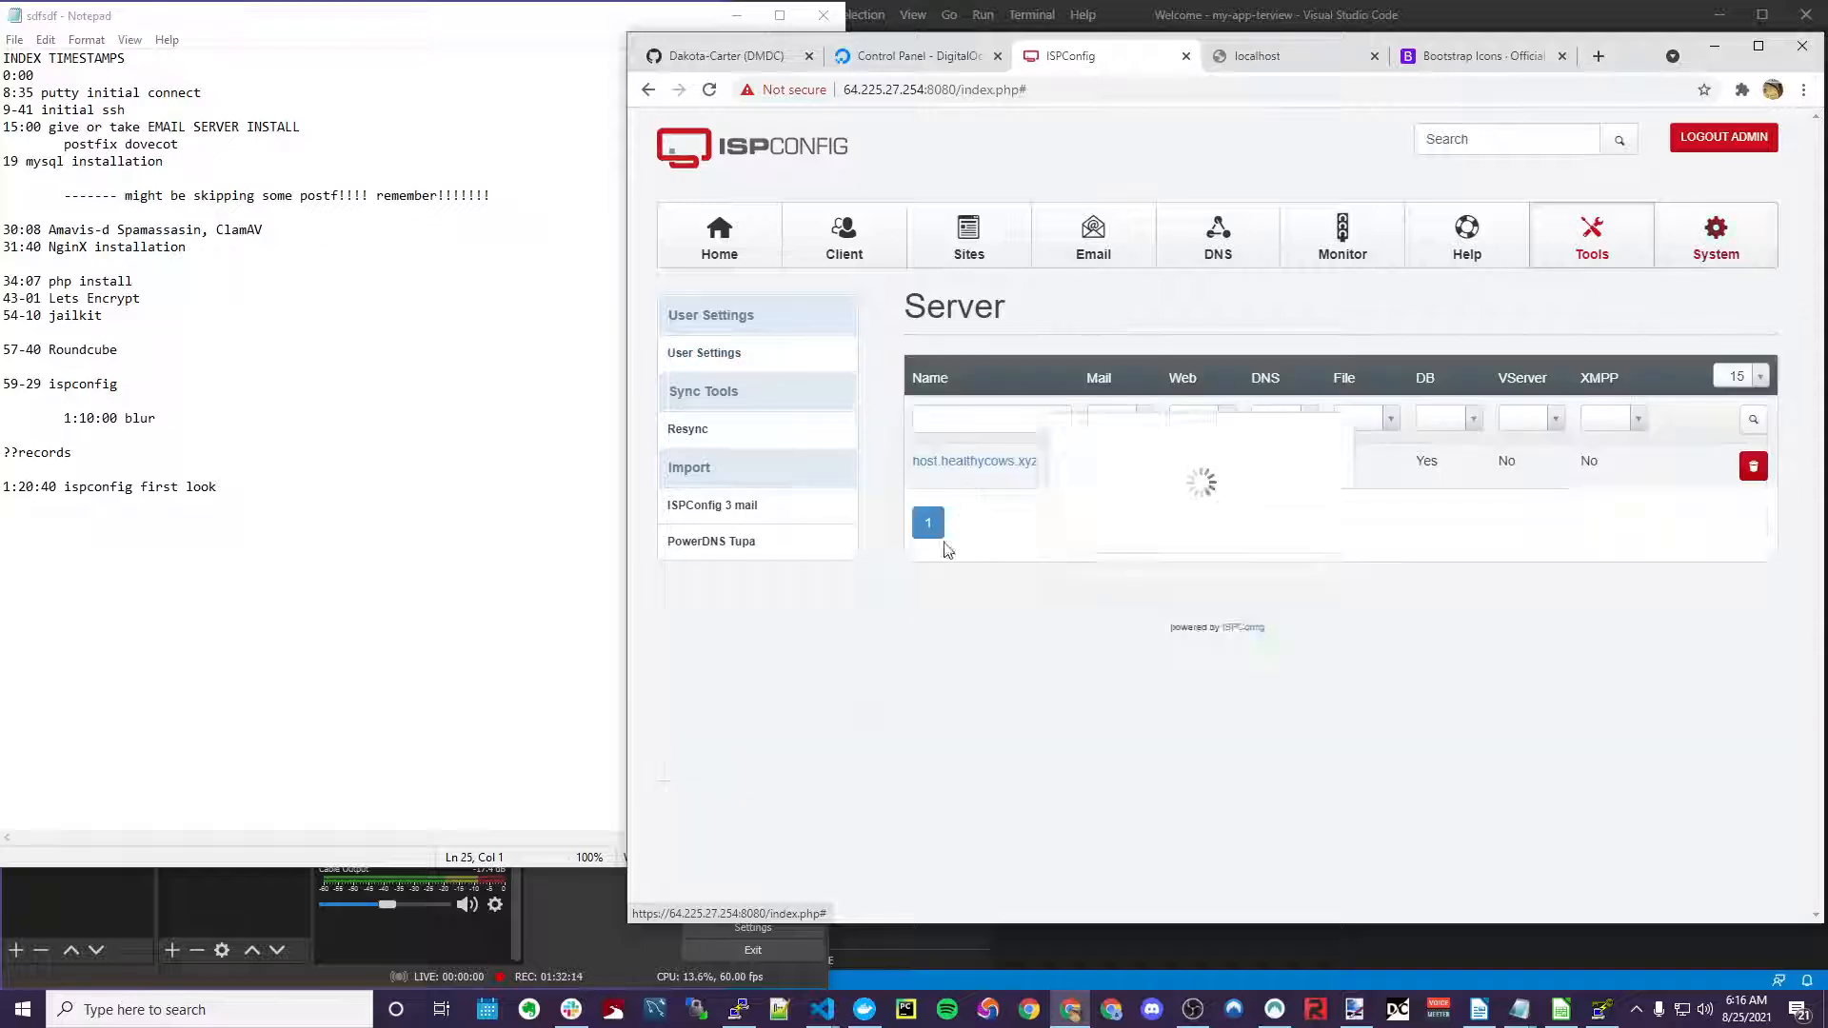
scroll(753, 484, down, 2)
scroll(753, 484, down, 1)
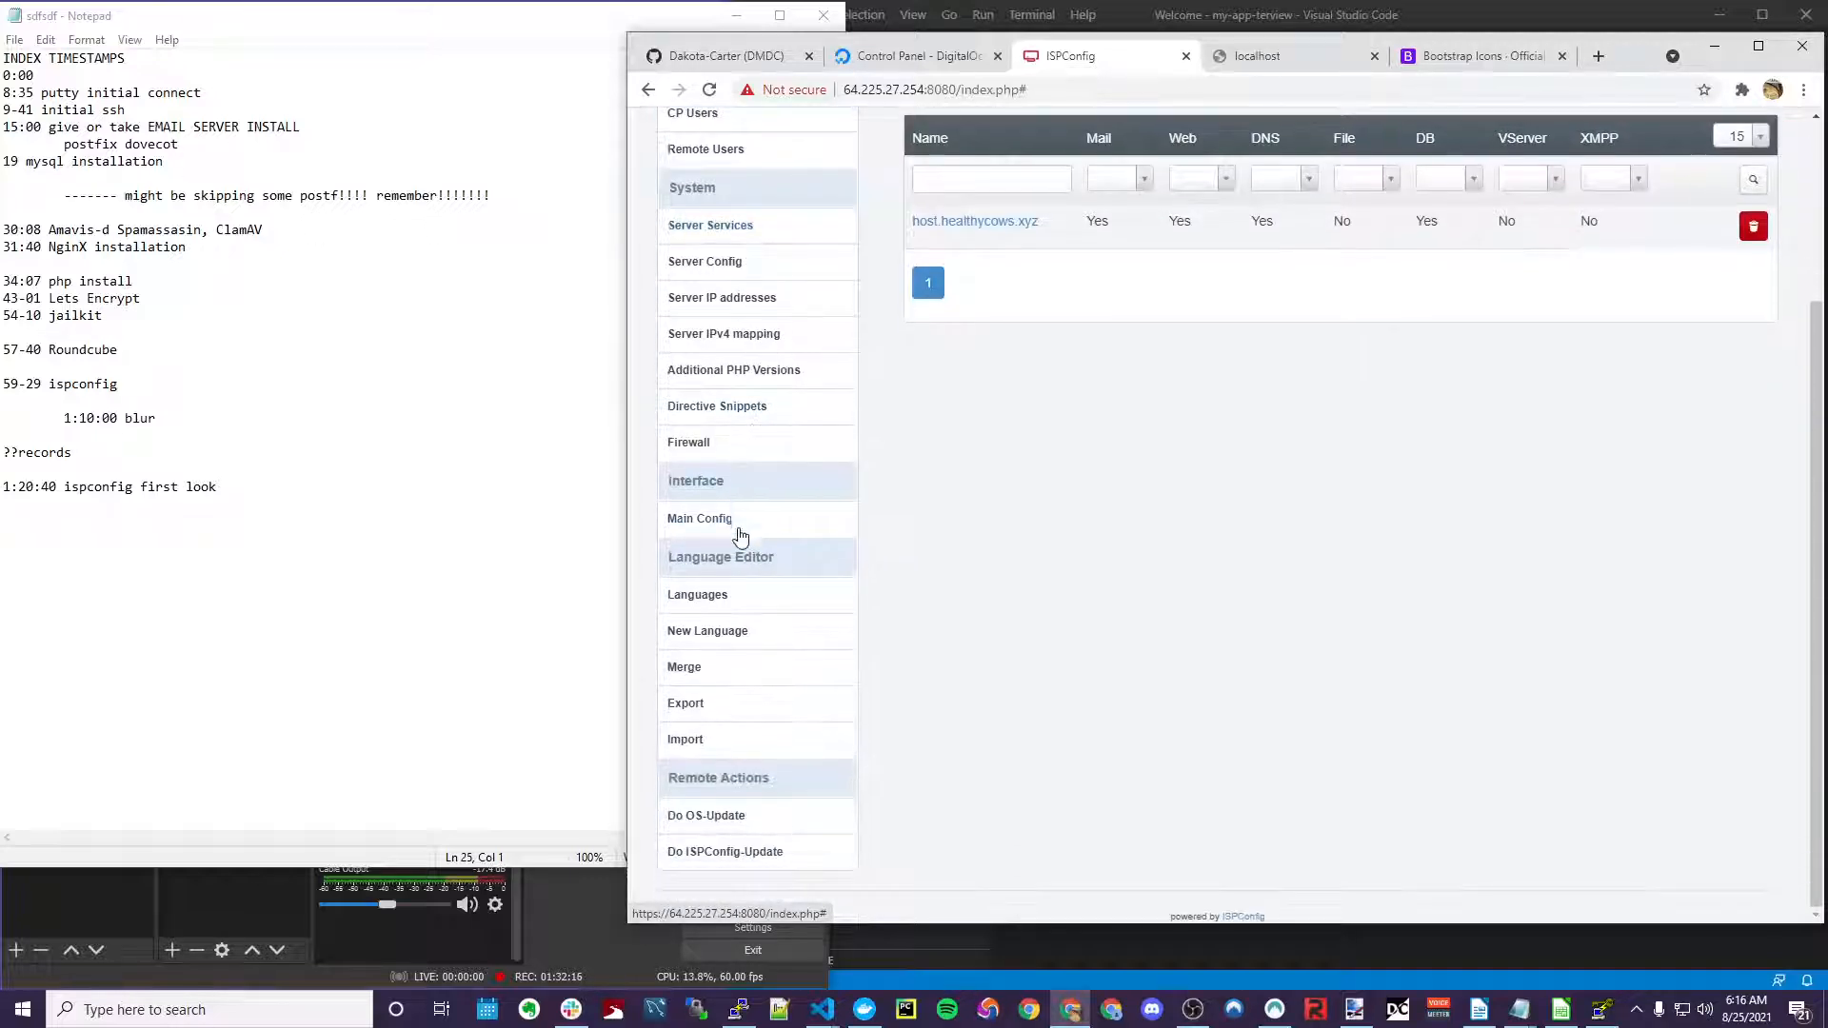
scroll(779, 731, up, 3)
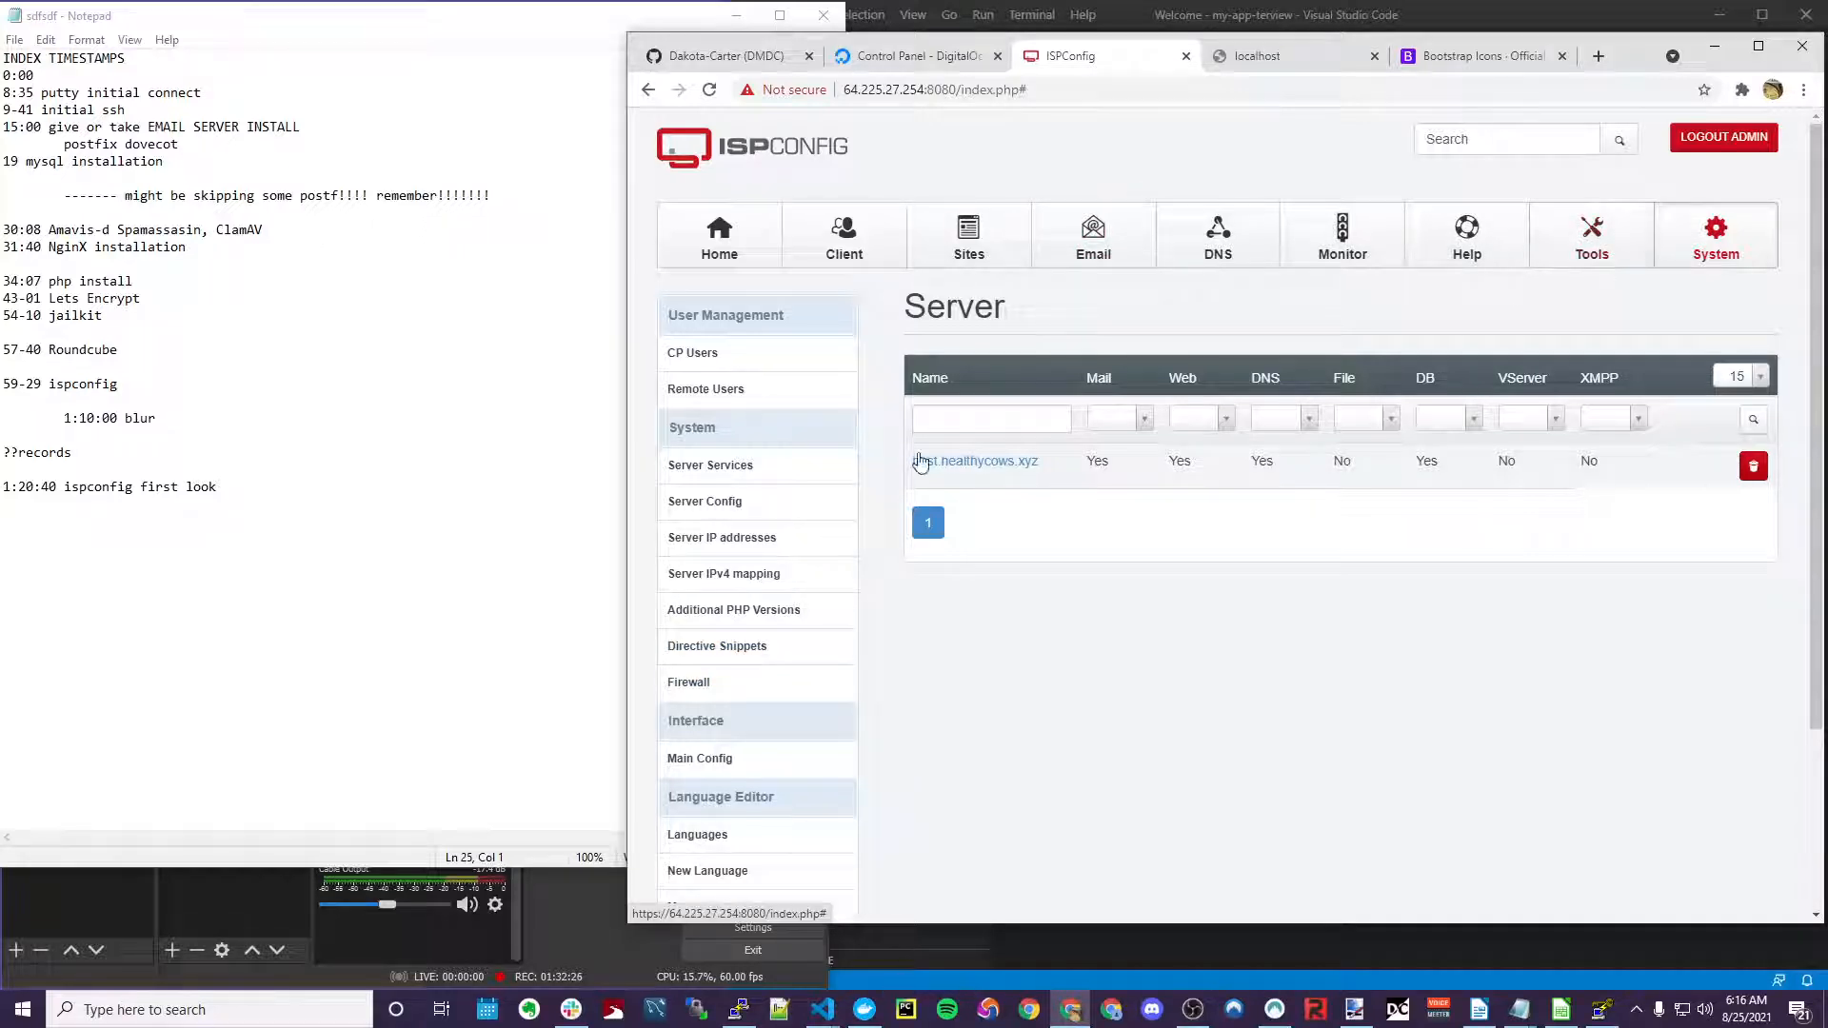
click(755, 514)
Delete the 10.17.0.5 entry from System > IP Addresses, leaving 10.132.90.58, the IPv6 address and 64.225.27.254
click(742, 539)
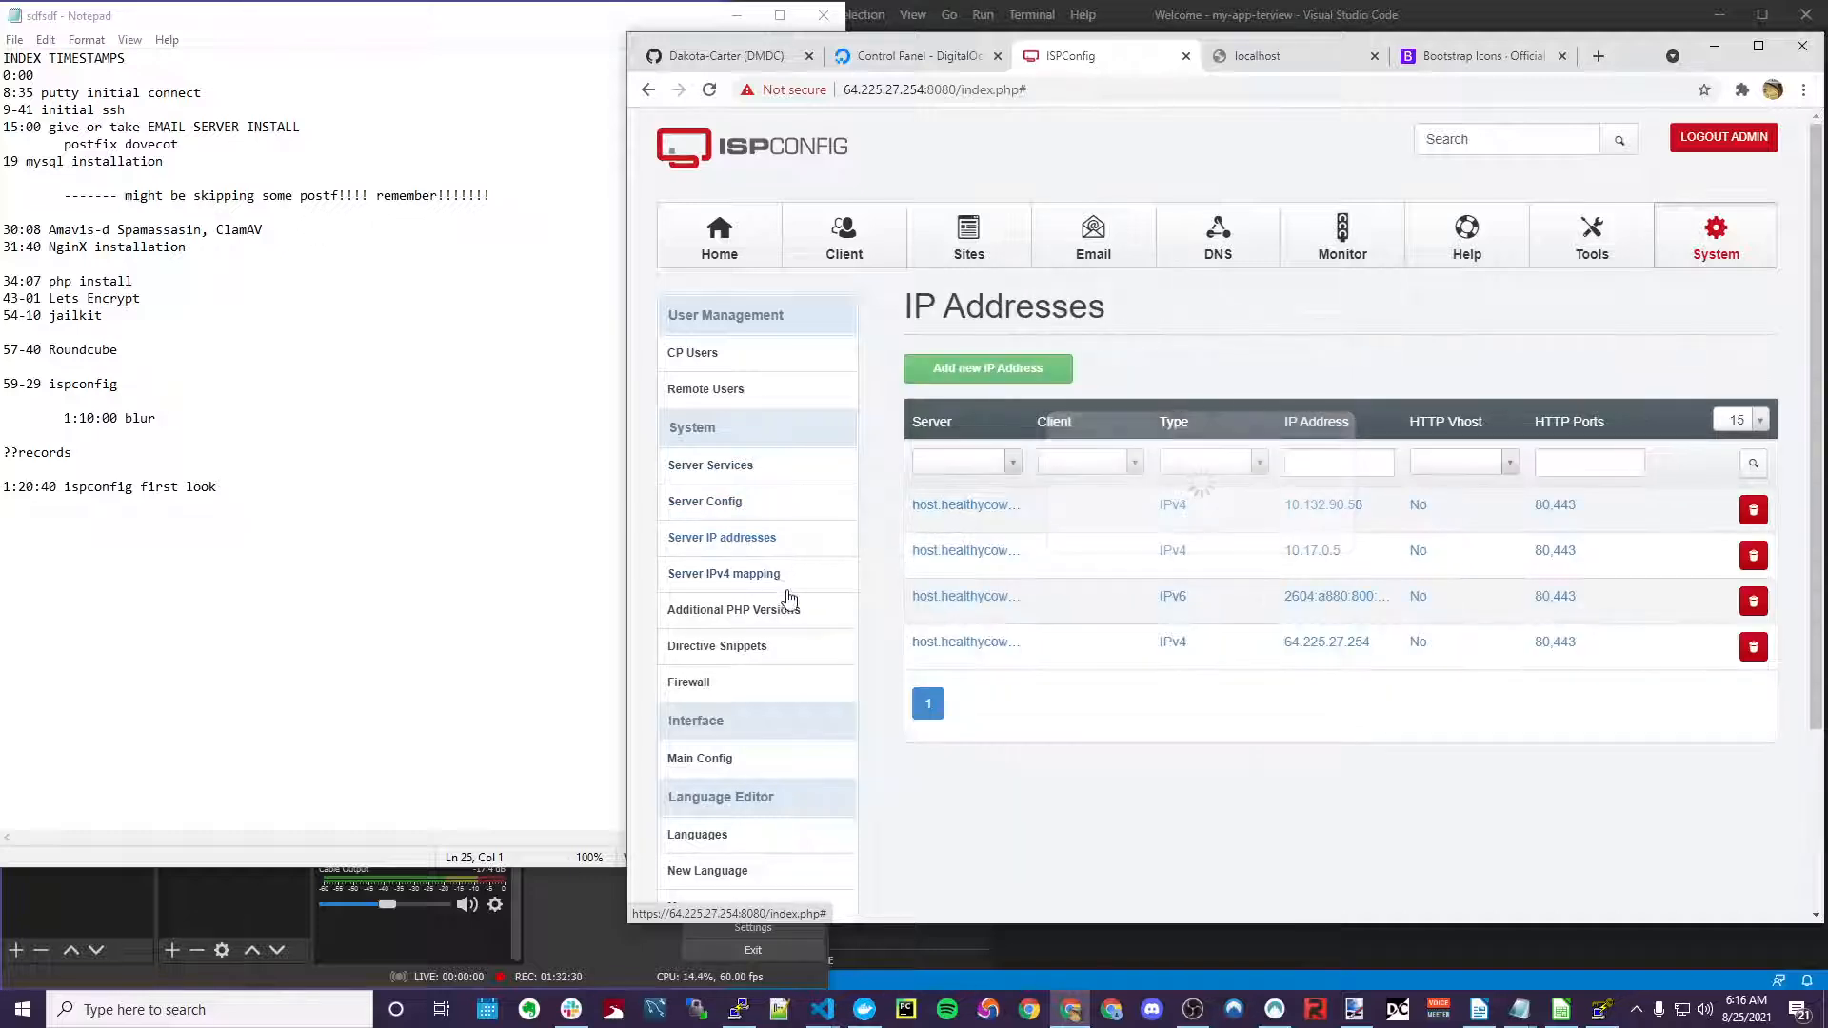
scroll(777, 577, down, 3)
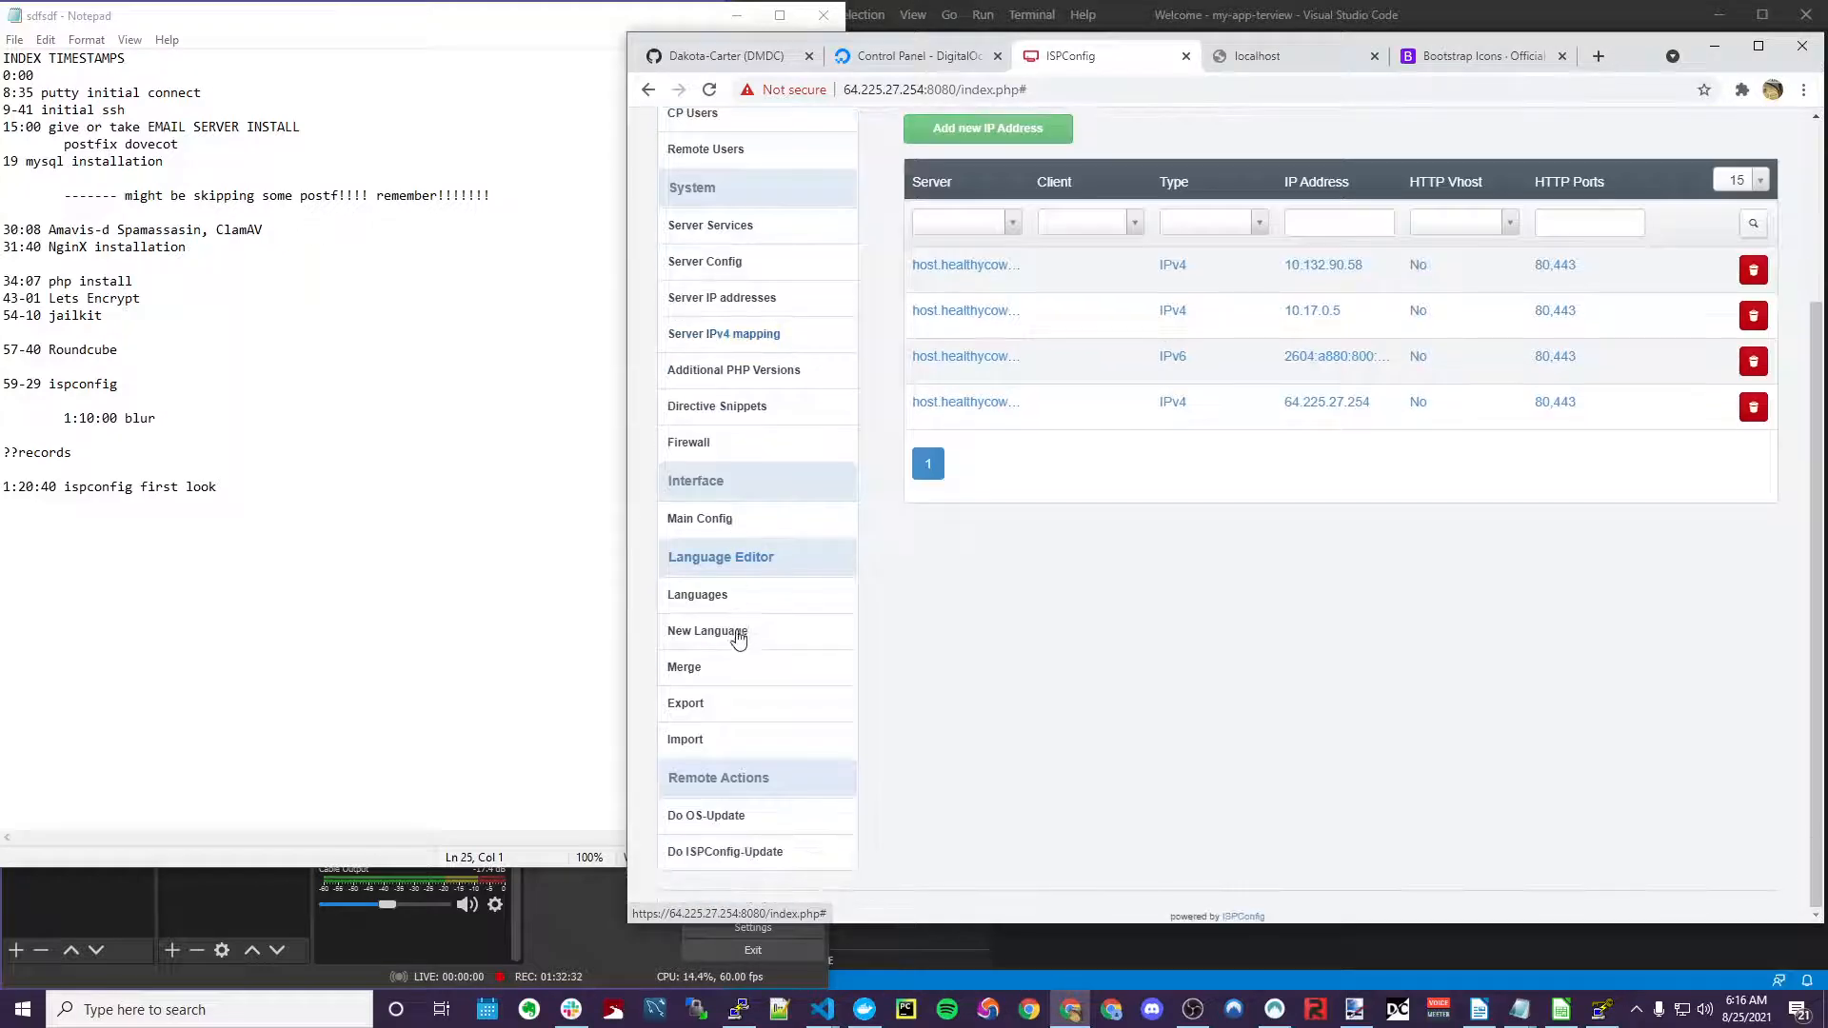
click(709, 742)
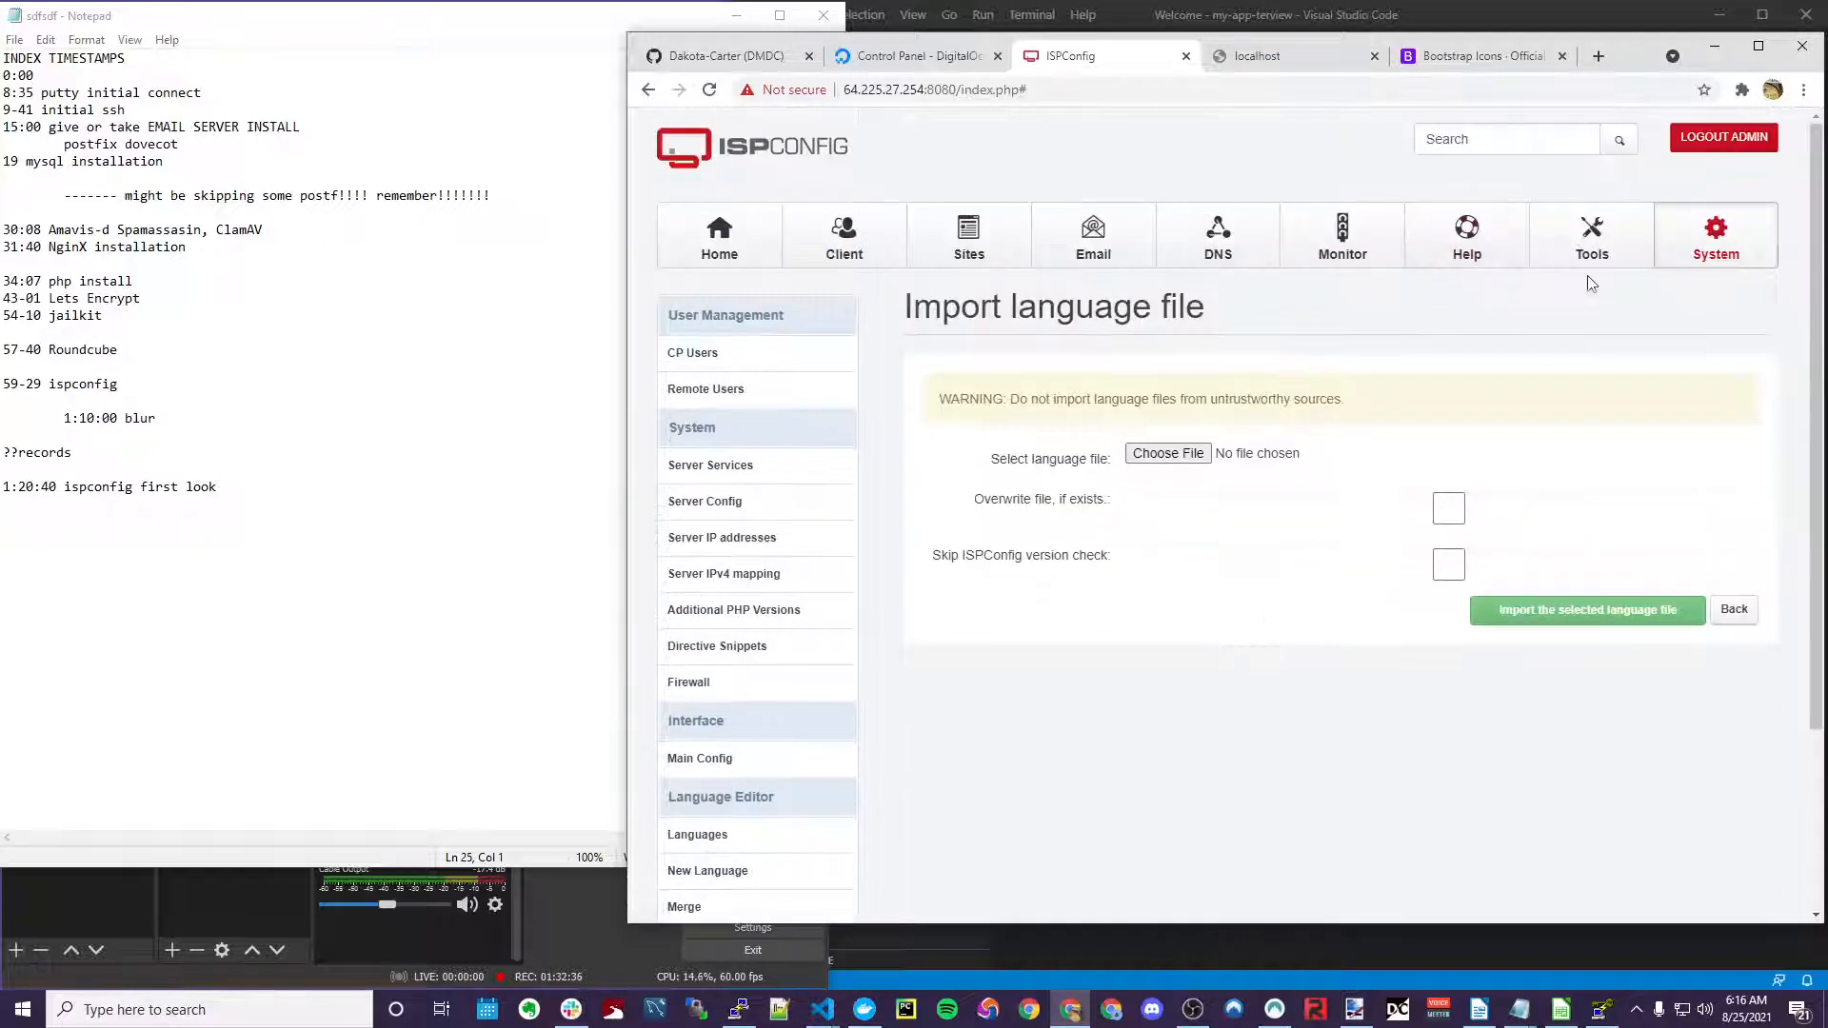
click(1592, 240)
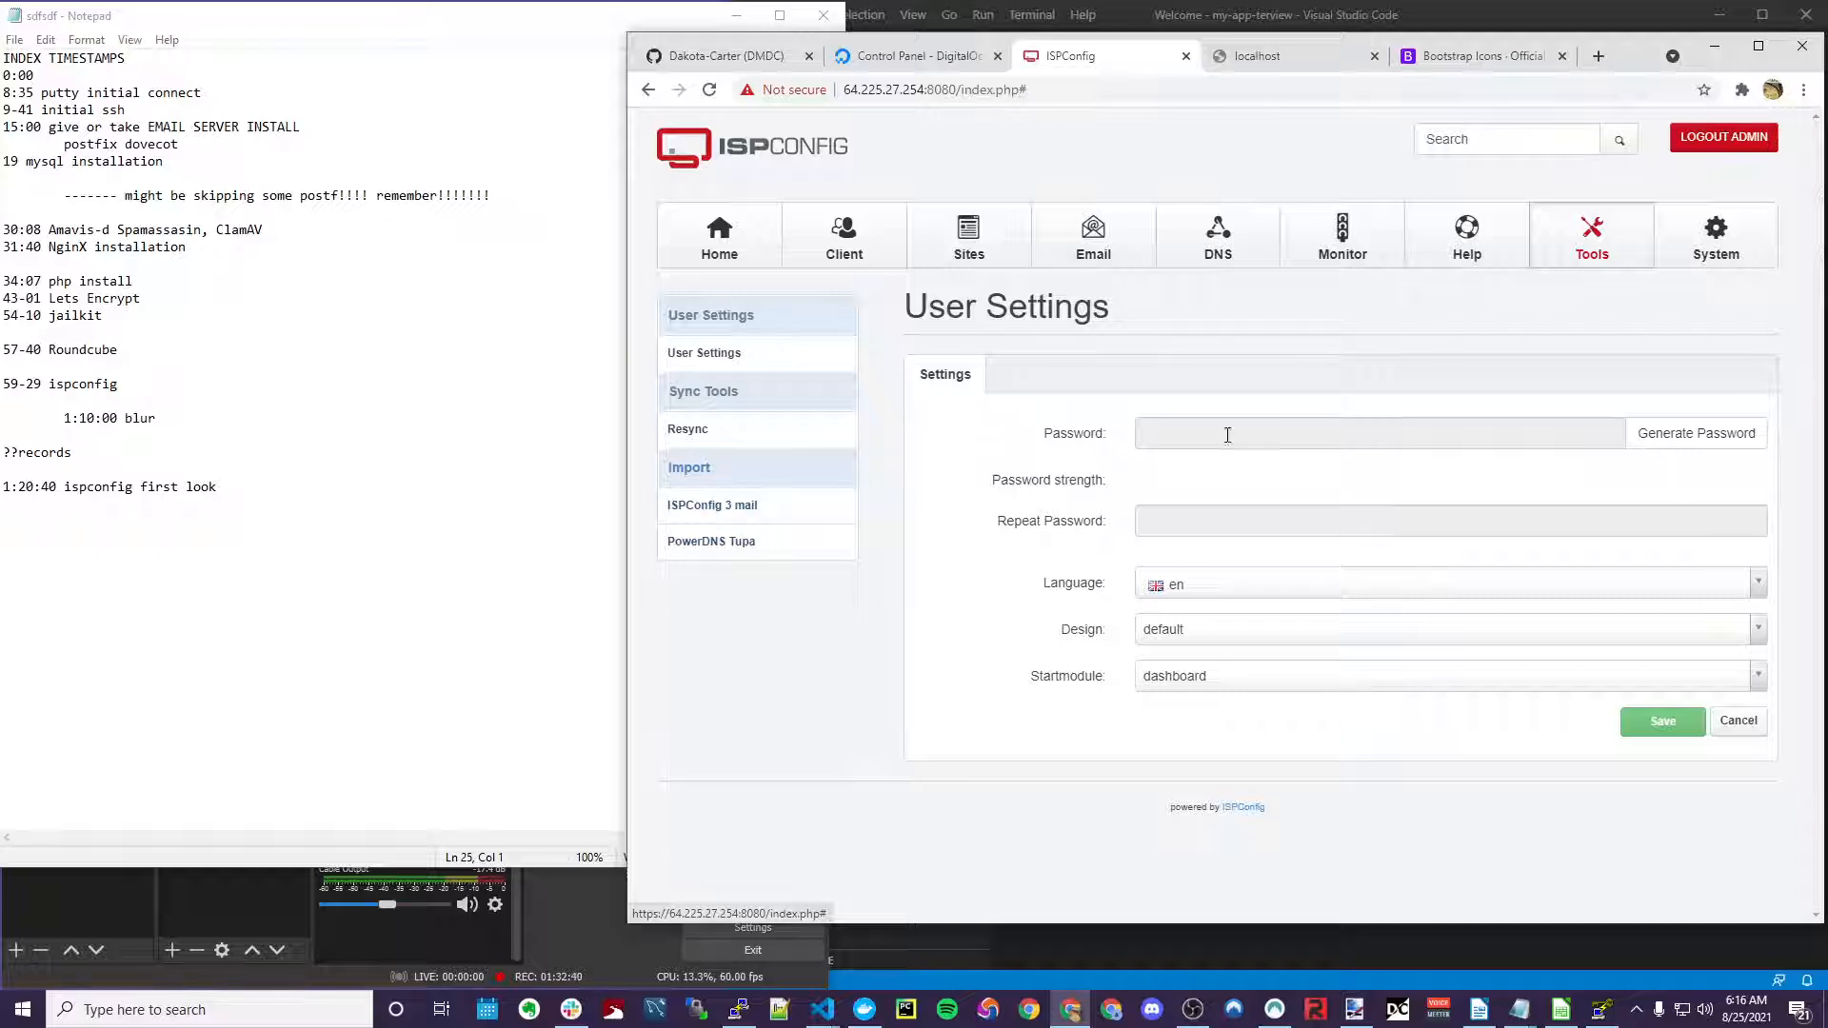
click(1723, 238)
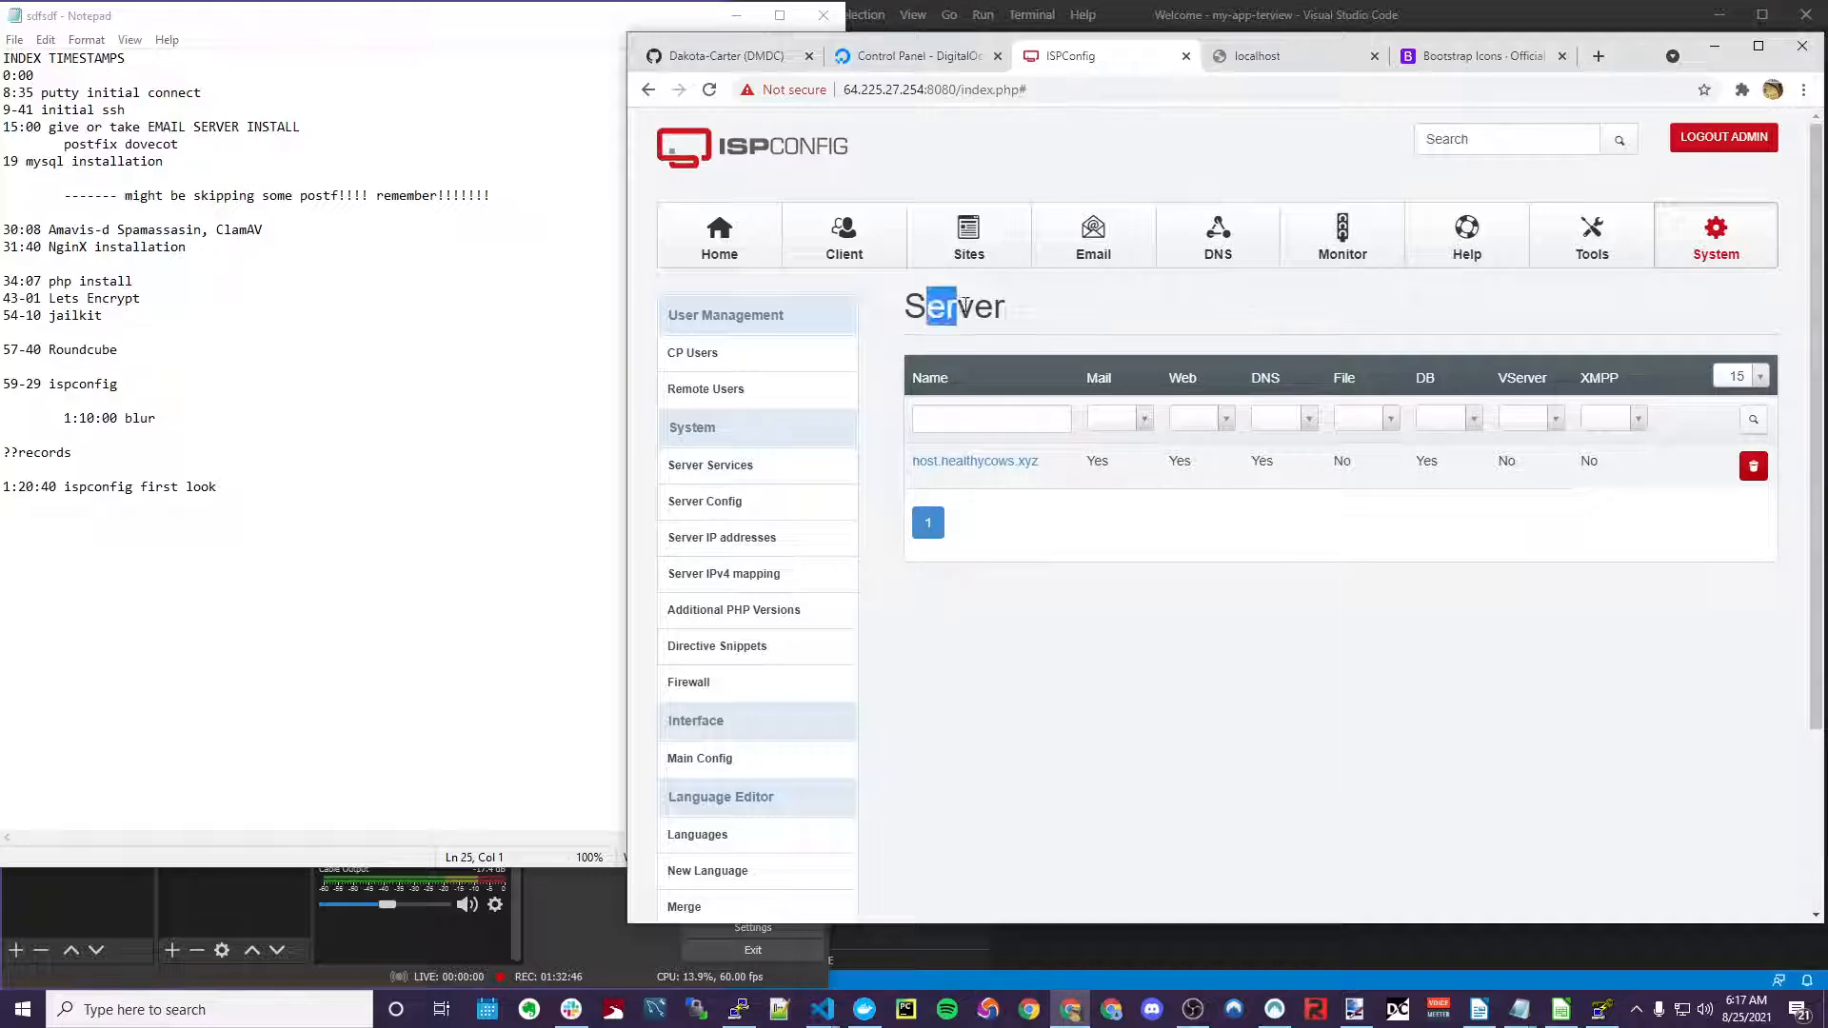
scroll(869, 351, down, 1)
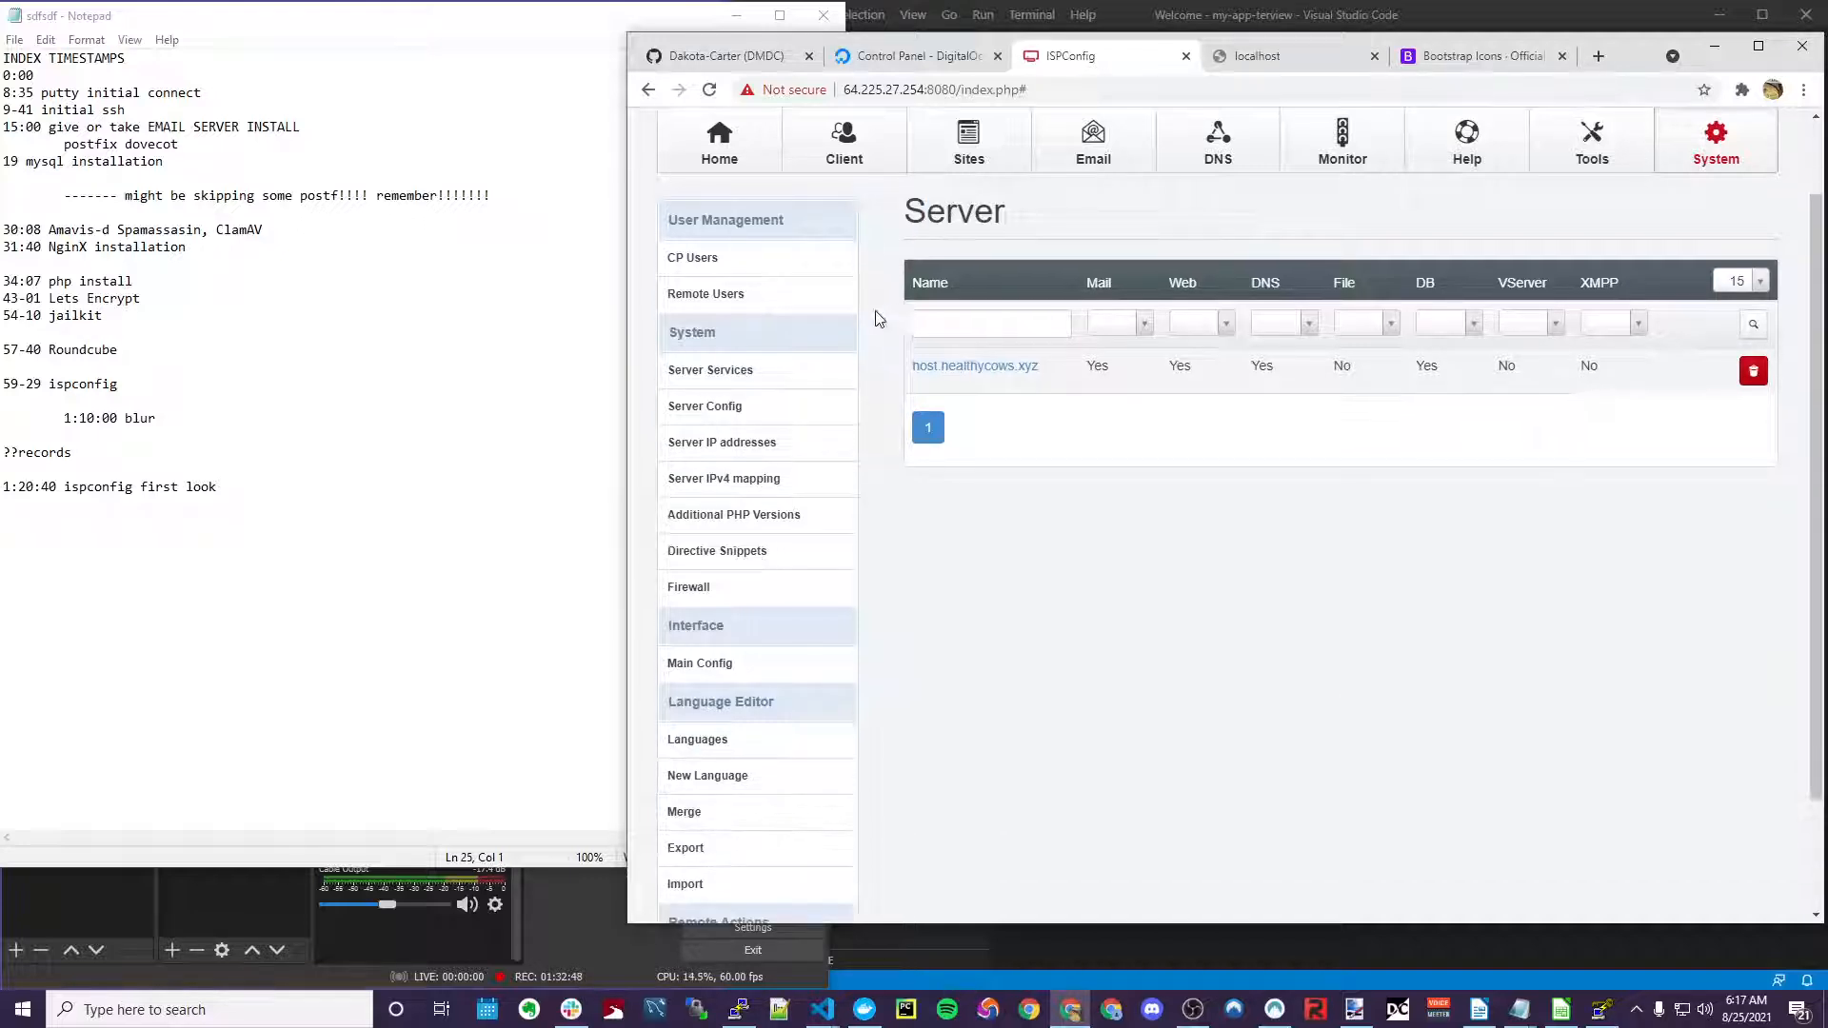
click(747, 444)
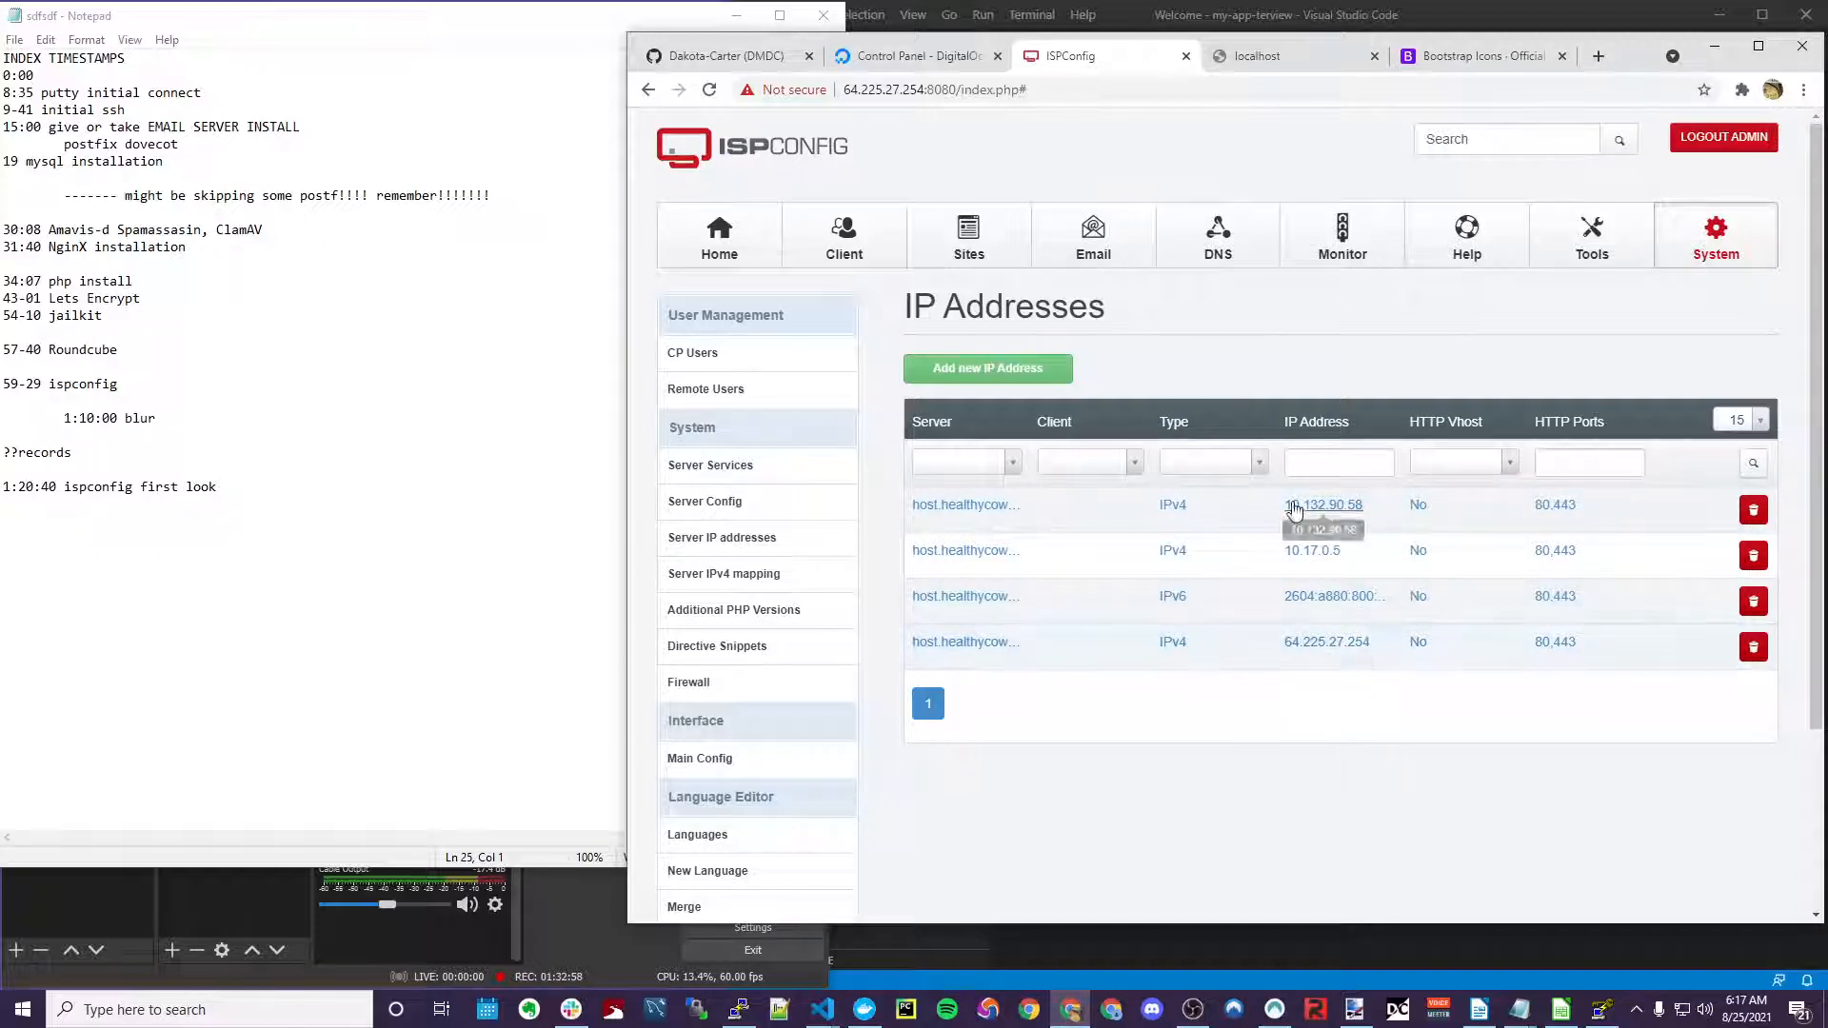
click(1766, 564)
click(1326, 194)
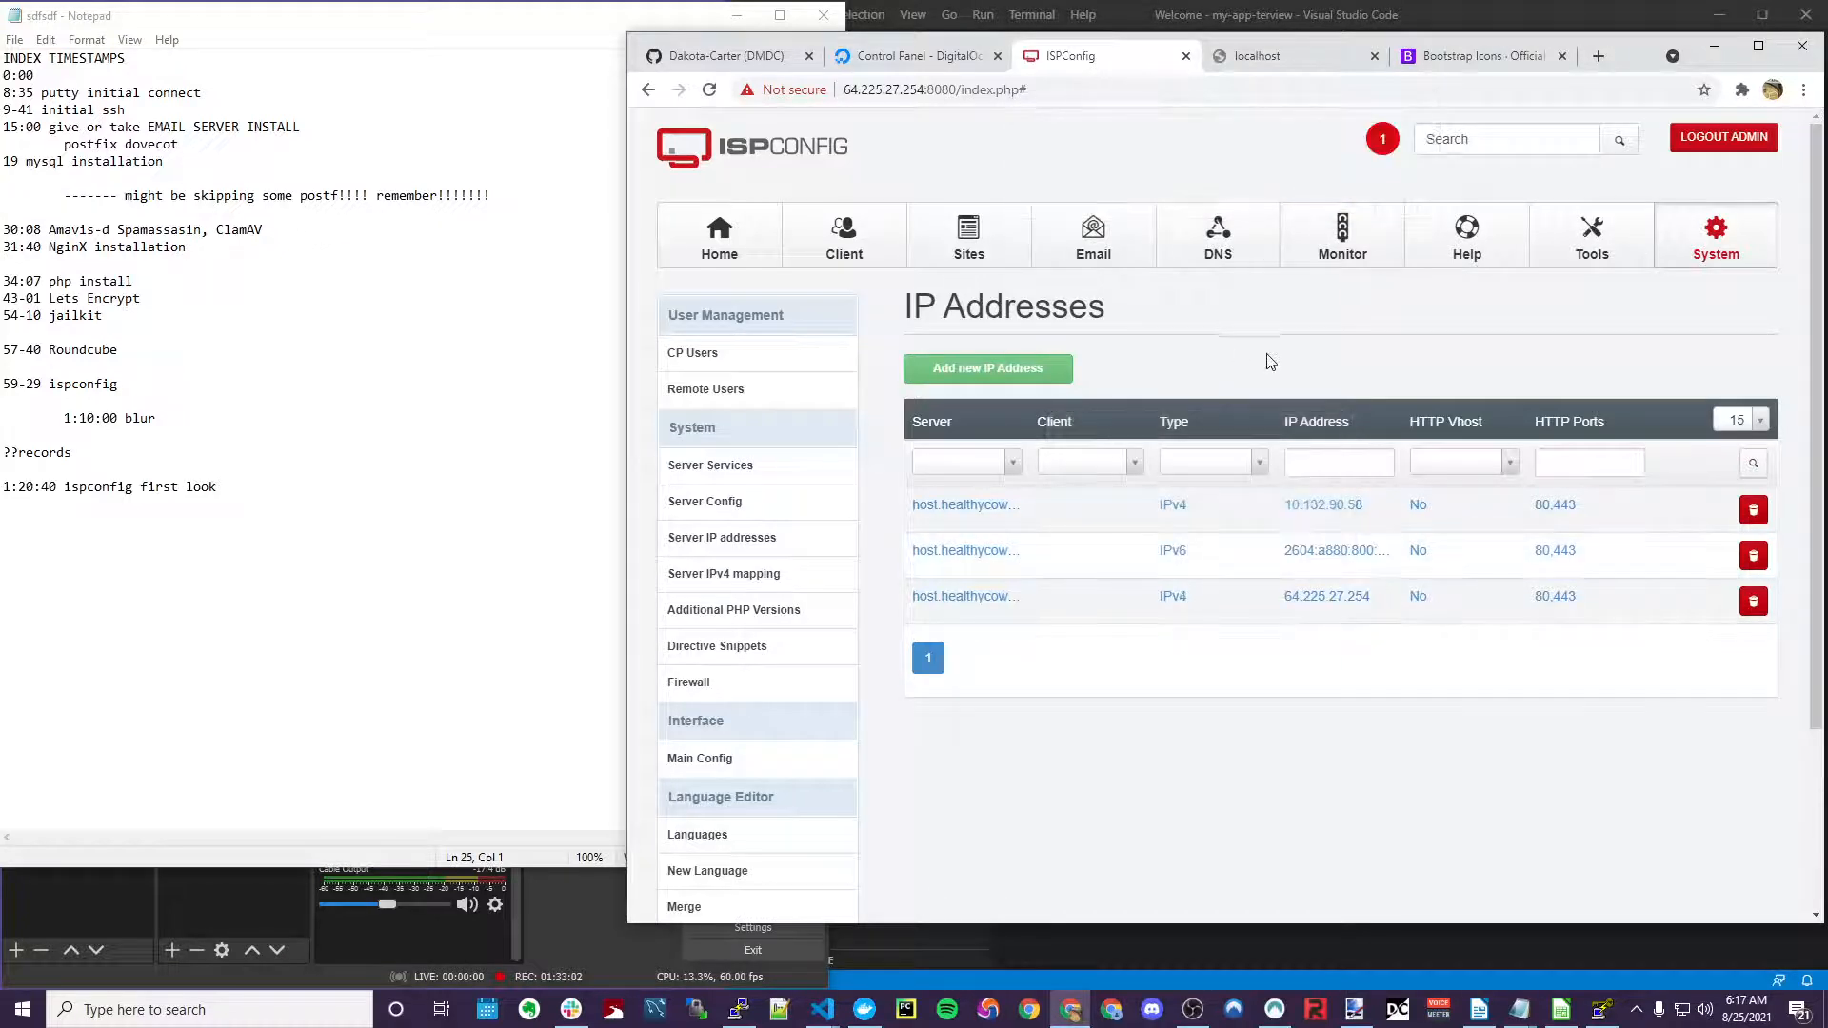
scroll(800, 614, down, 2)
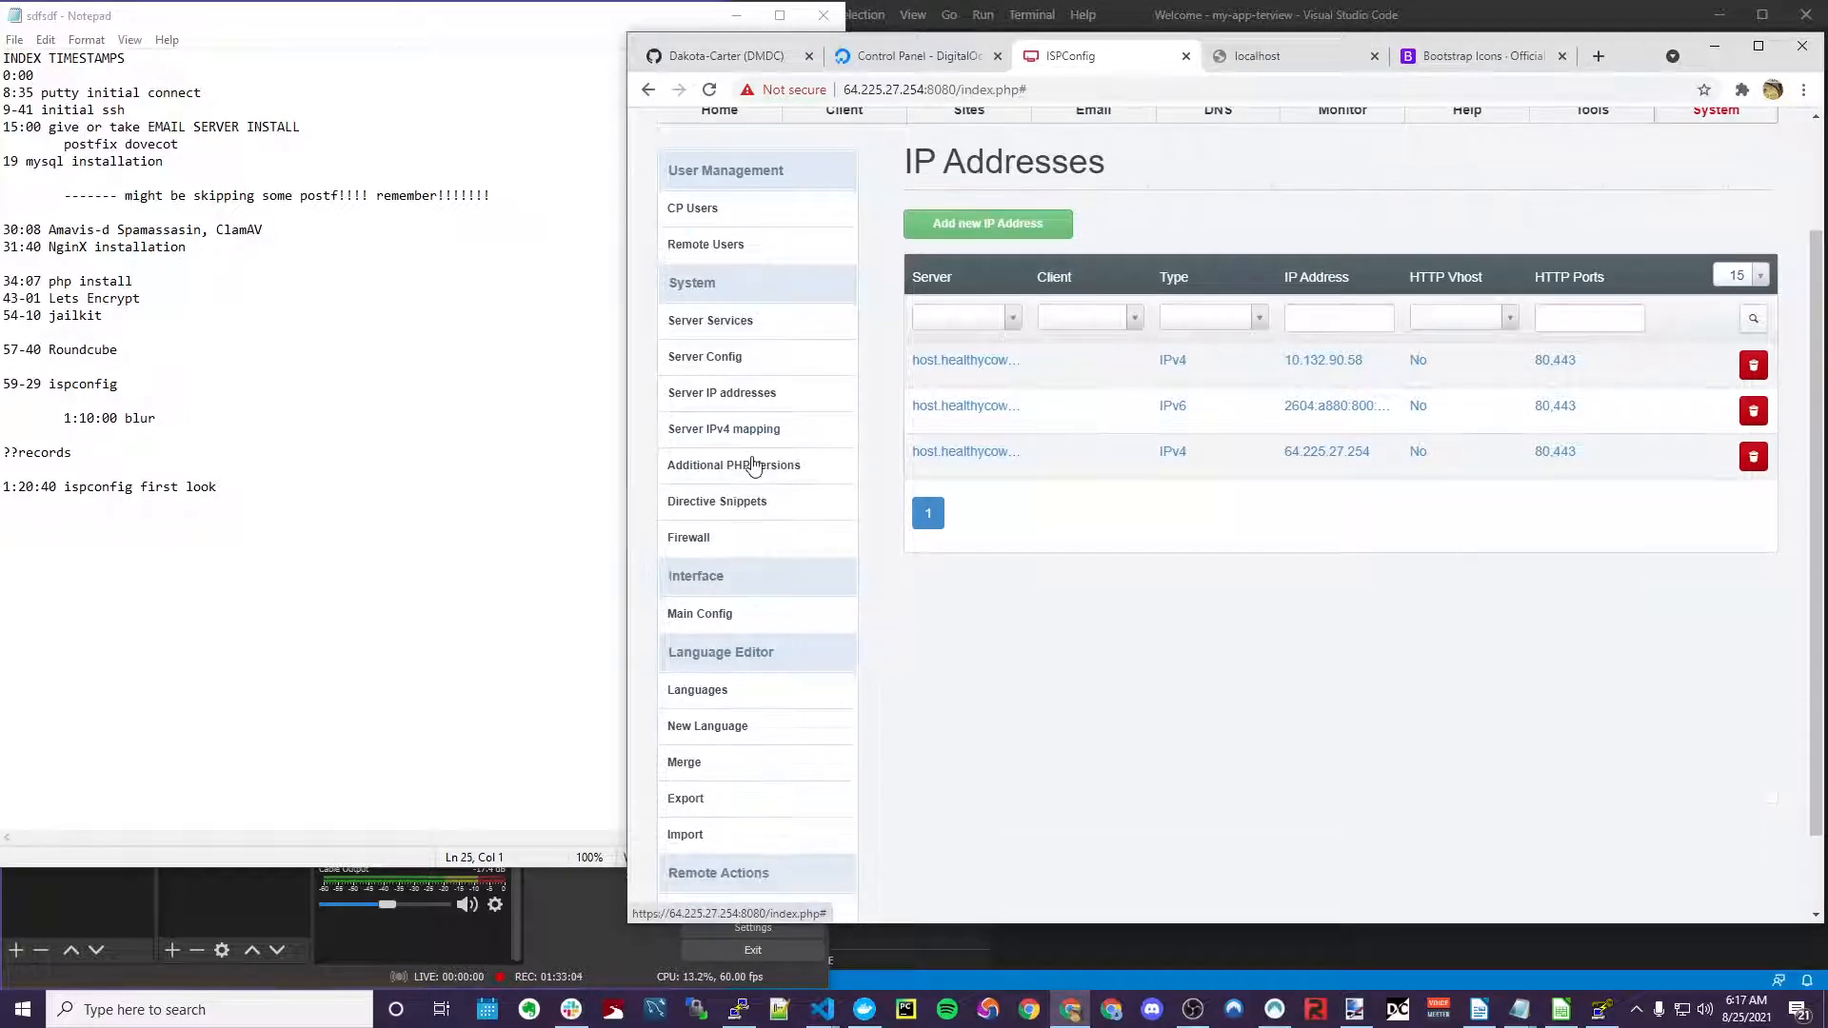
Browse Directive Snippets, Main Config and the Server Services for host.healthycows.xyz
click(736, 512)
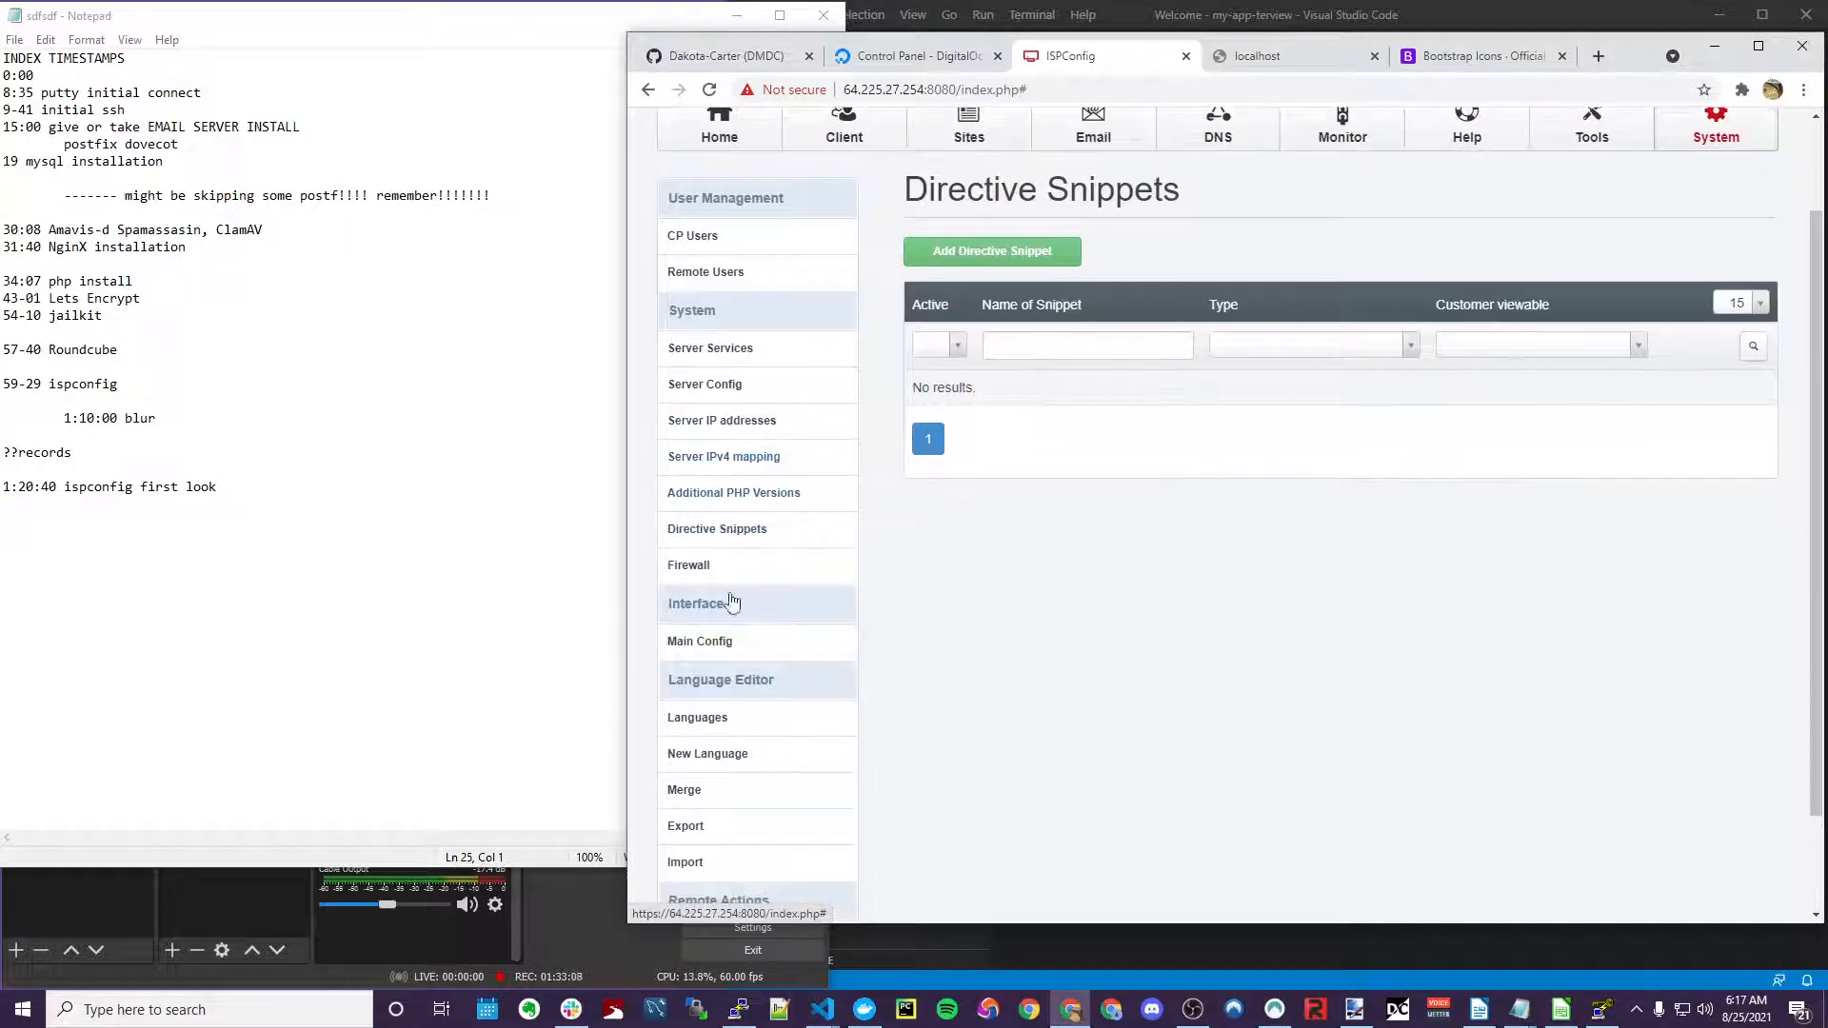
scroll(724, 581, down, 2)
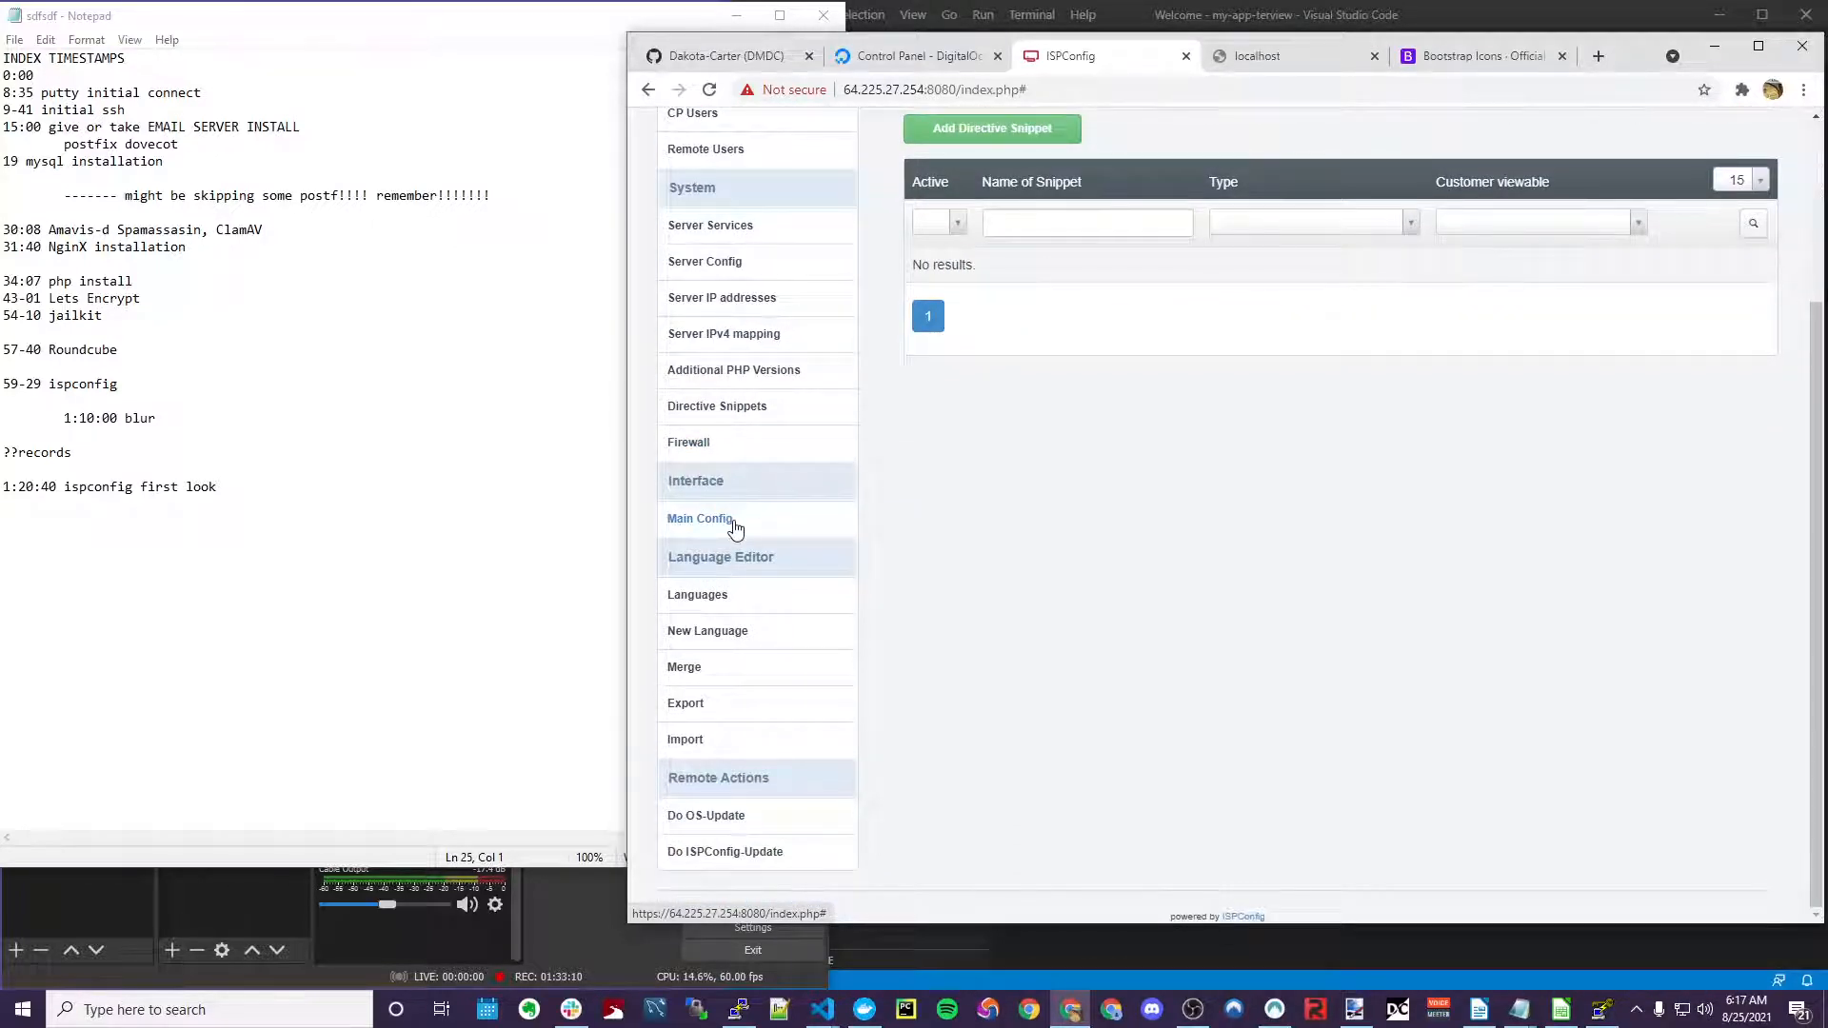
click(735, 526)
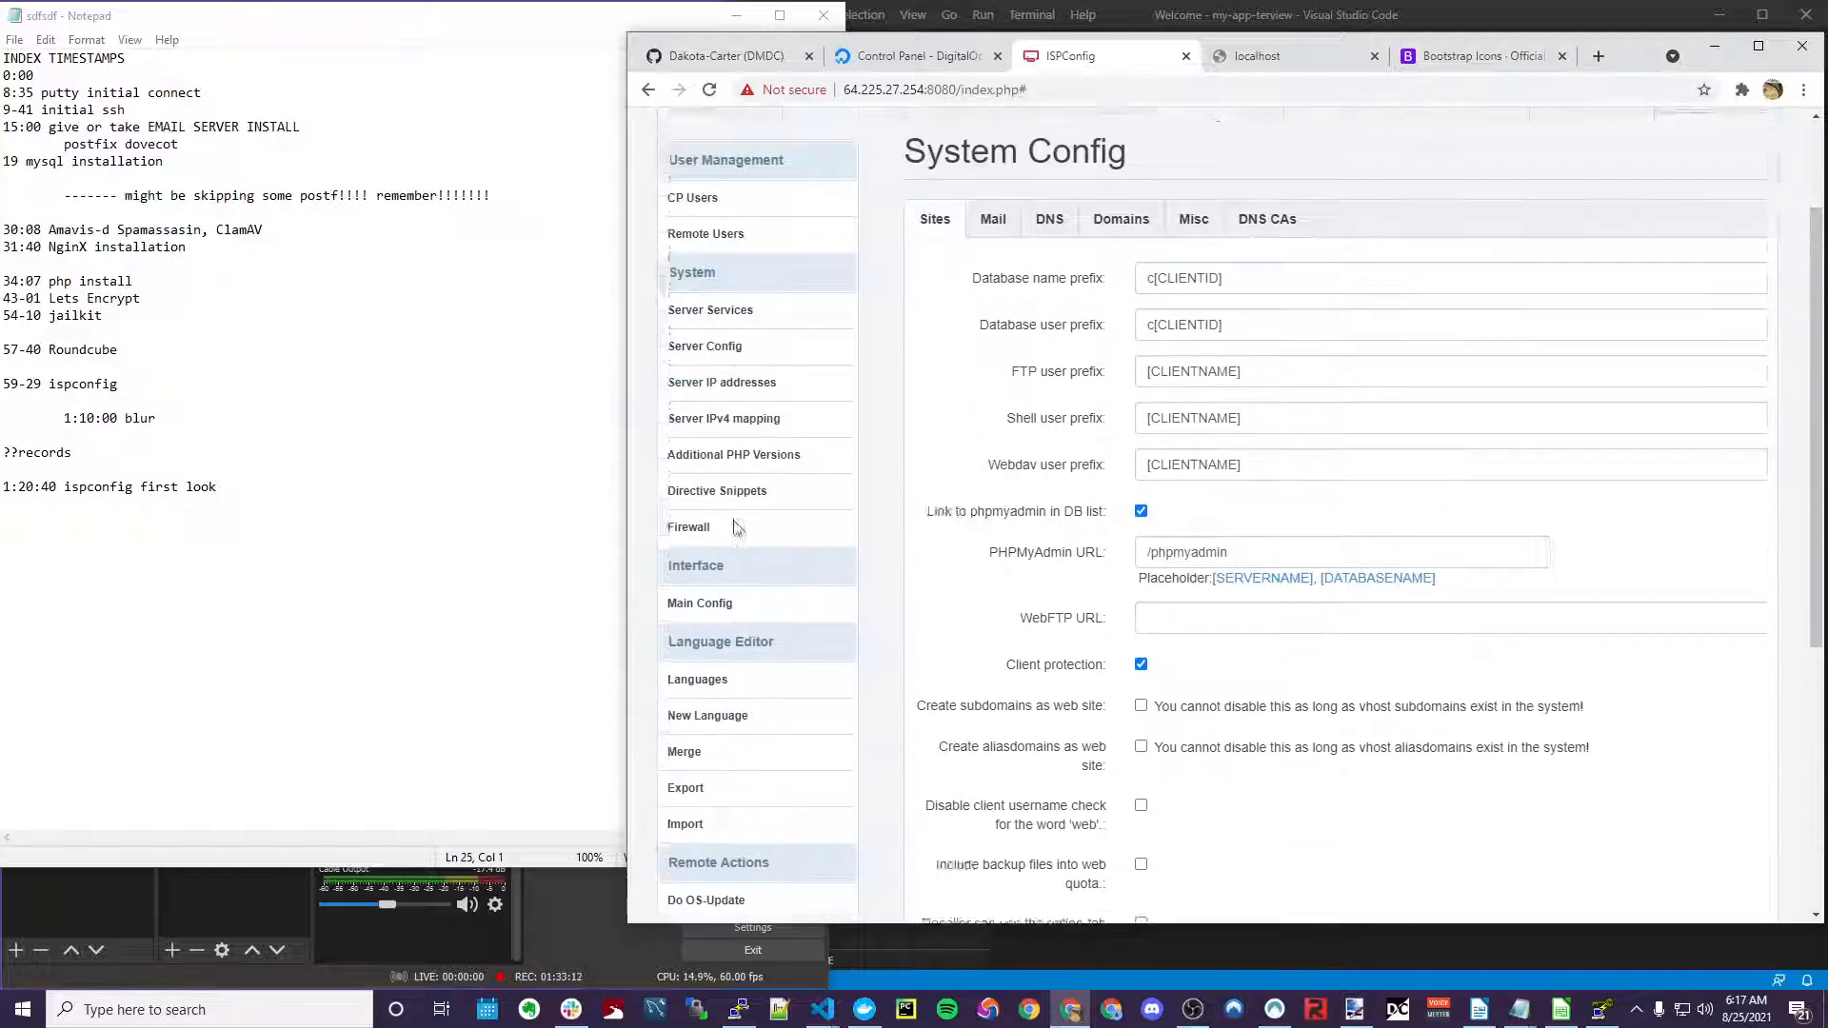
click(731, 390)
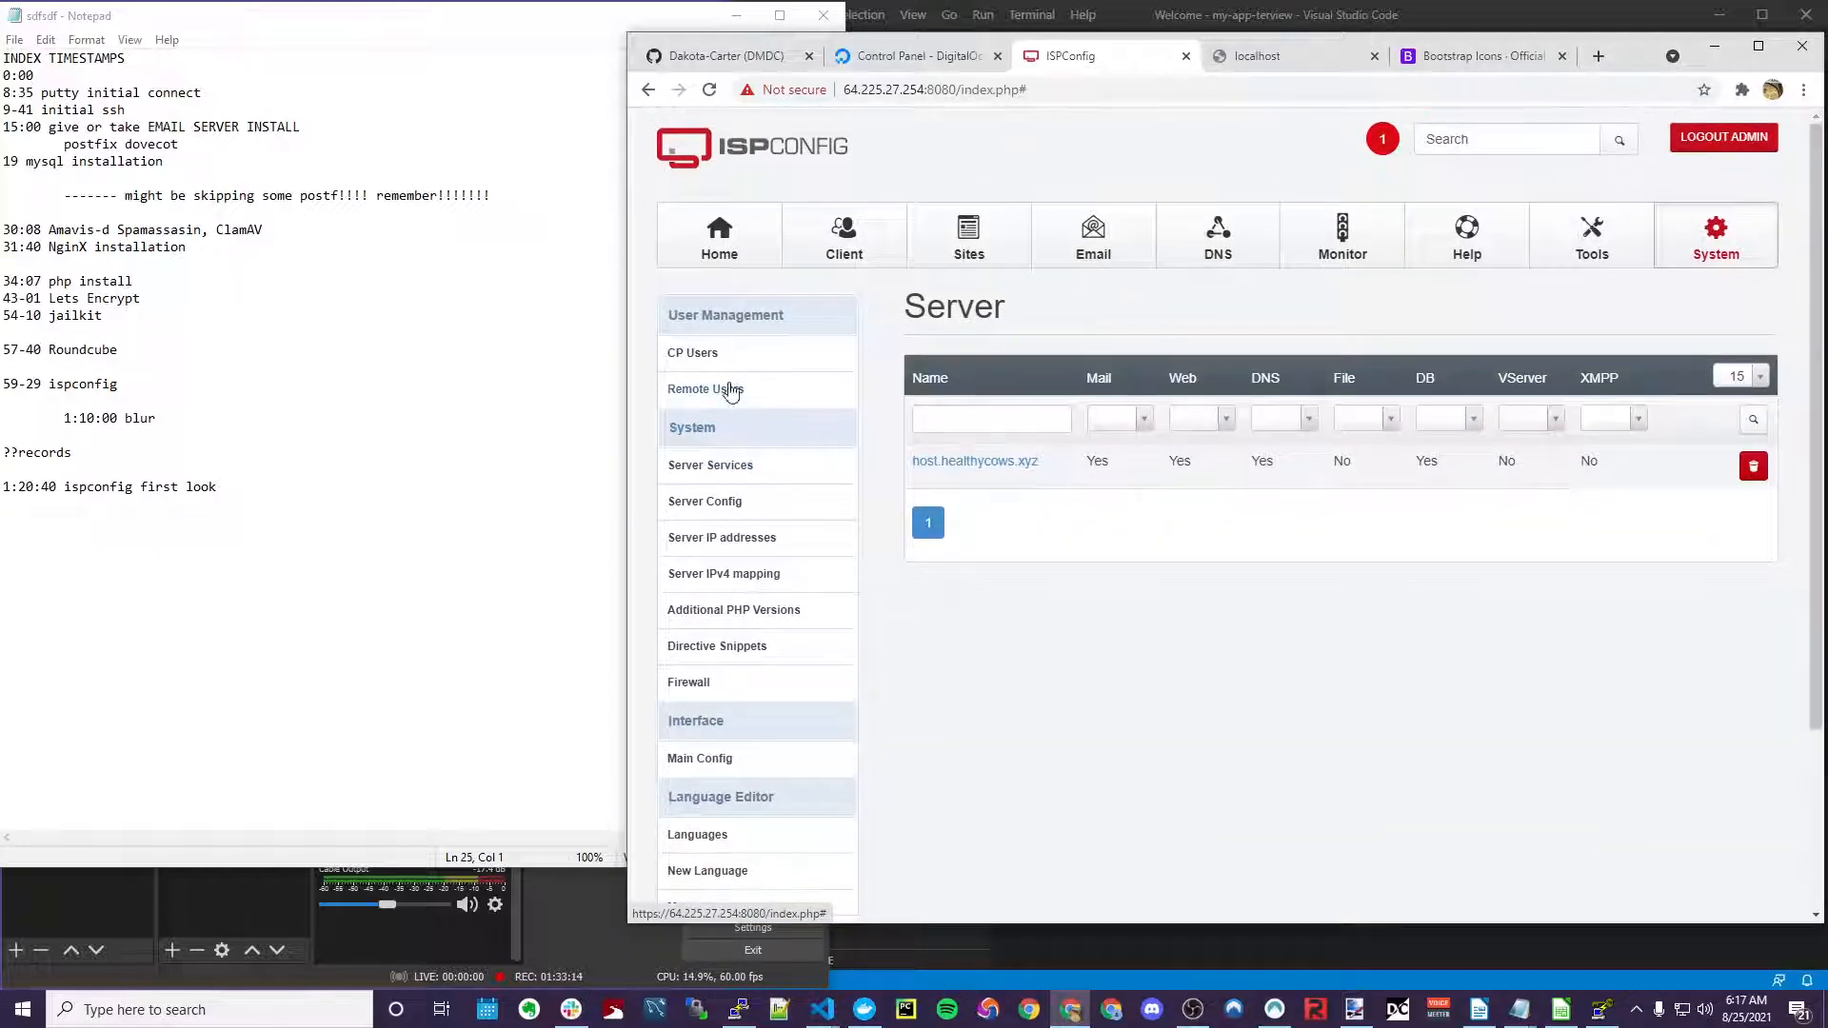
click(975, 461)
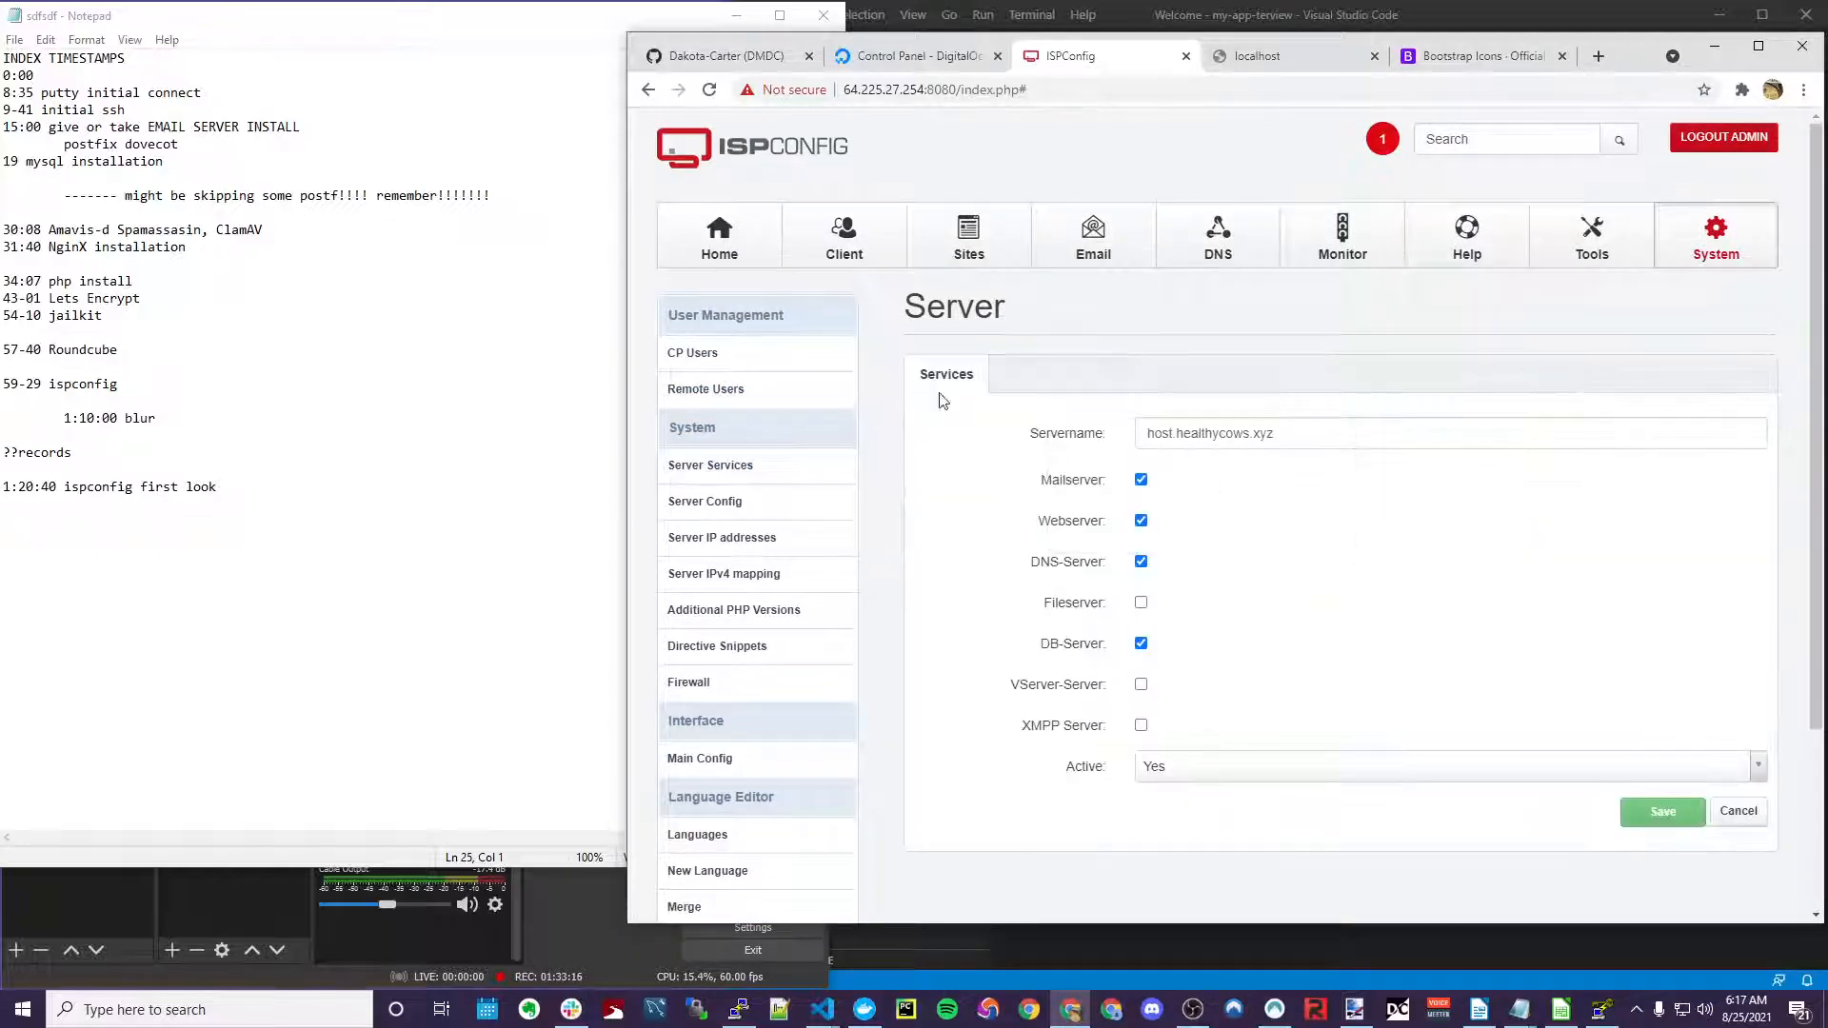
scroll(778, 602, down, 2)
Start a new directive snippet, discard it without saving, then go to Tools > User Settings
click(767, 560)
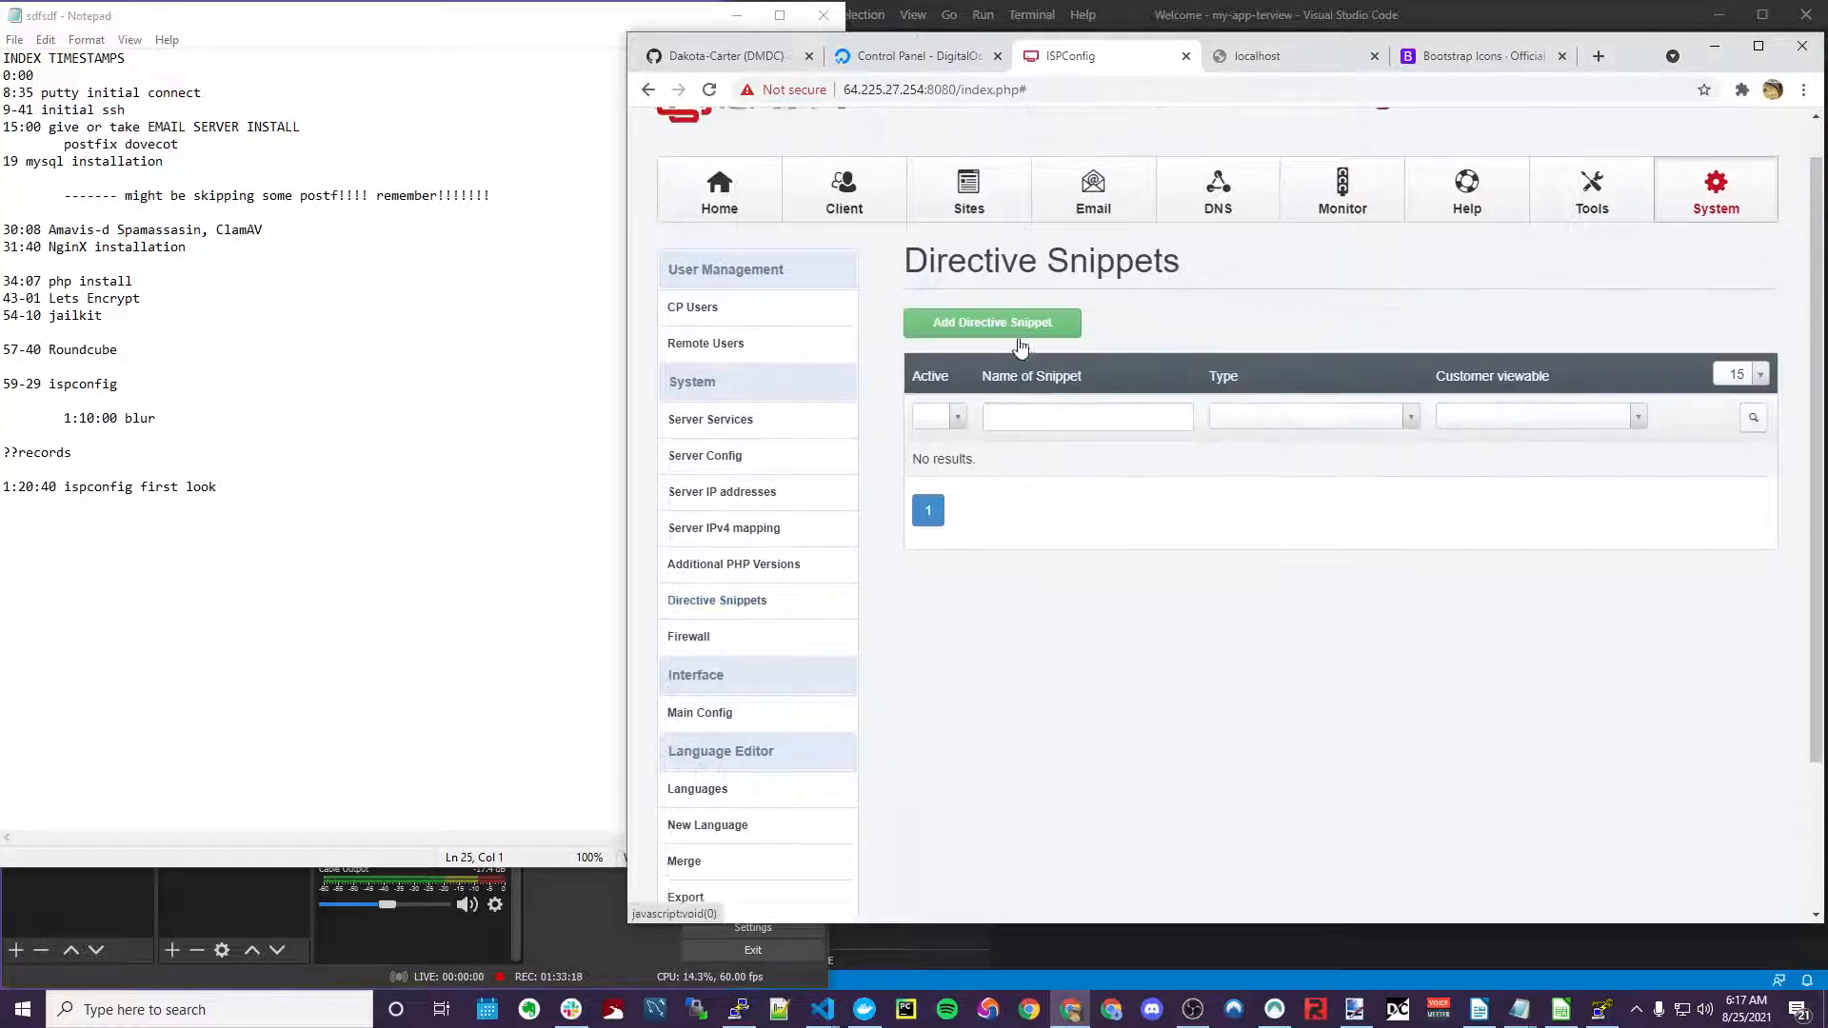
click(1017, 338)
scroll(1041, 570, down, 3)
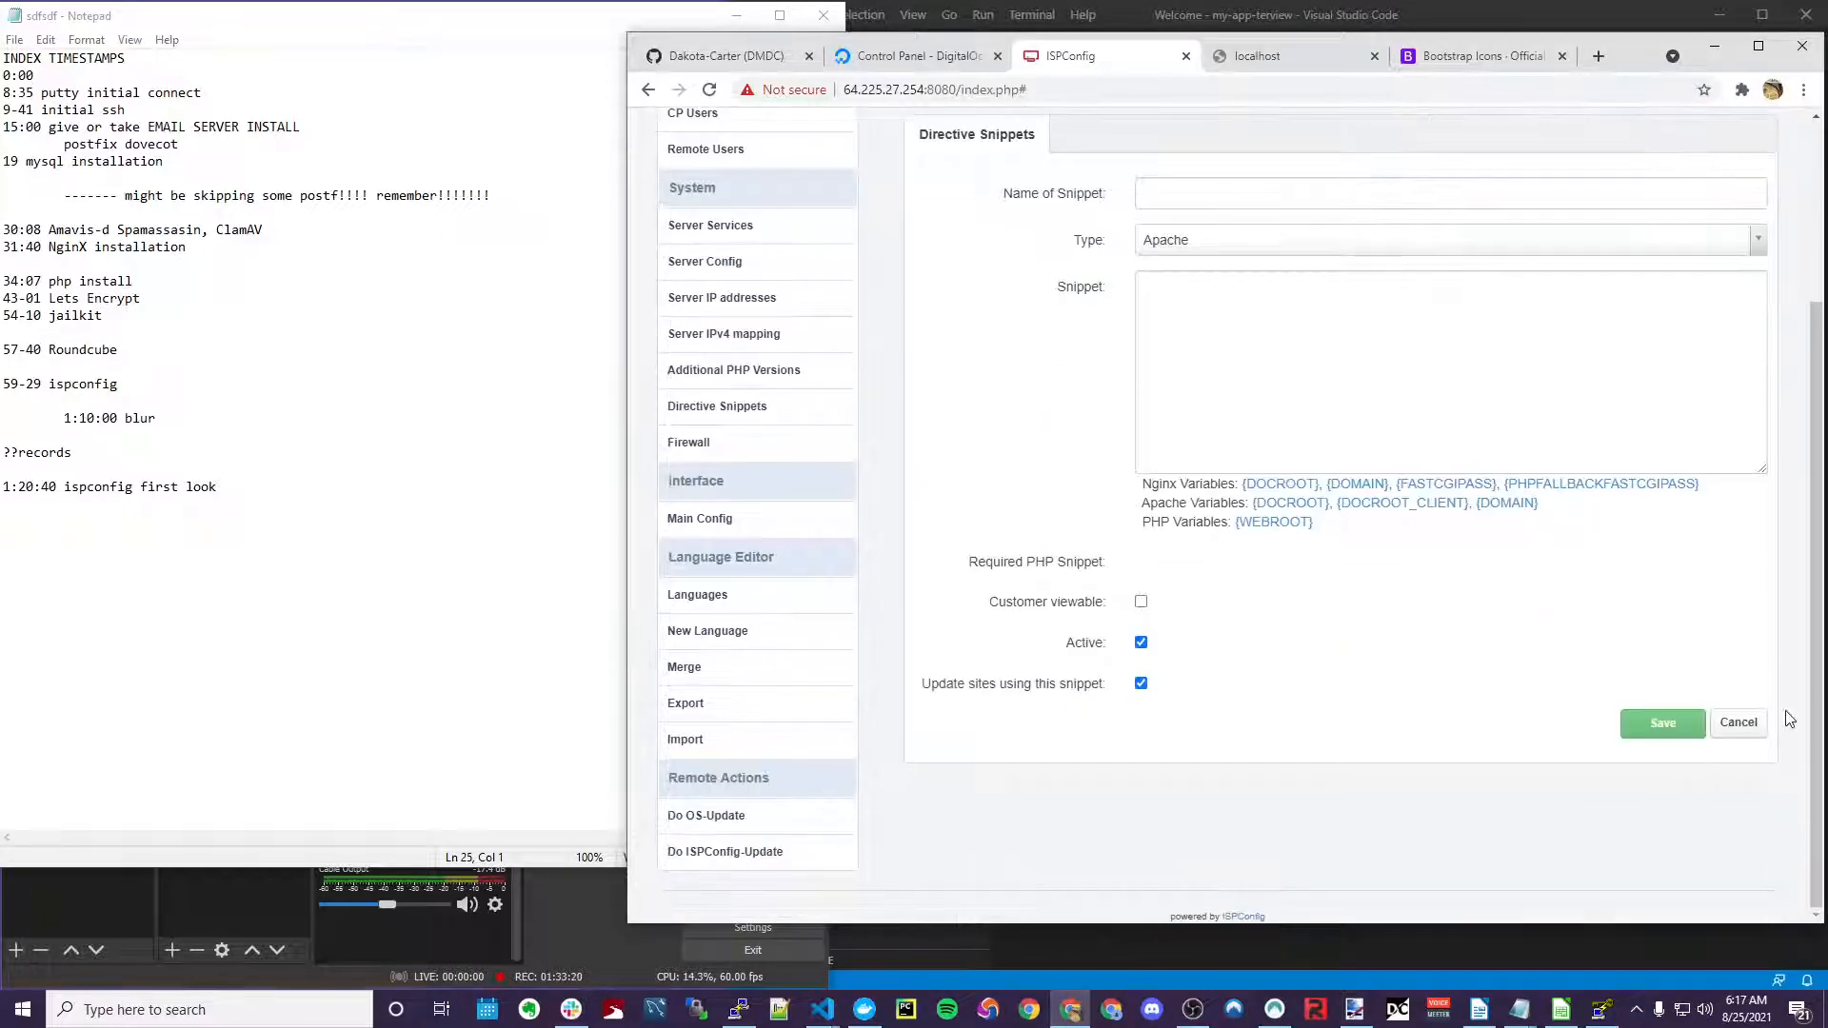
click(1742, 726)
scroll(971, 521, down, 2)
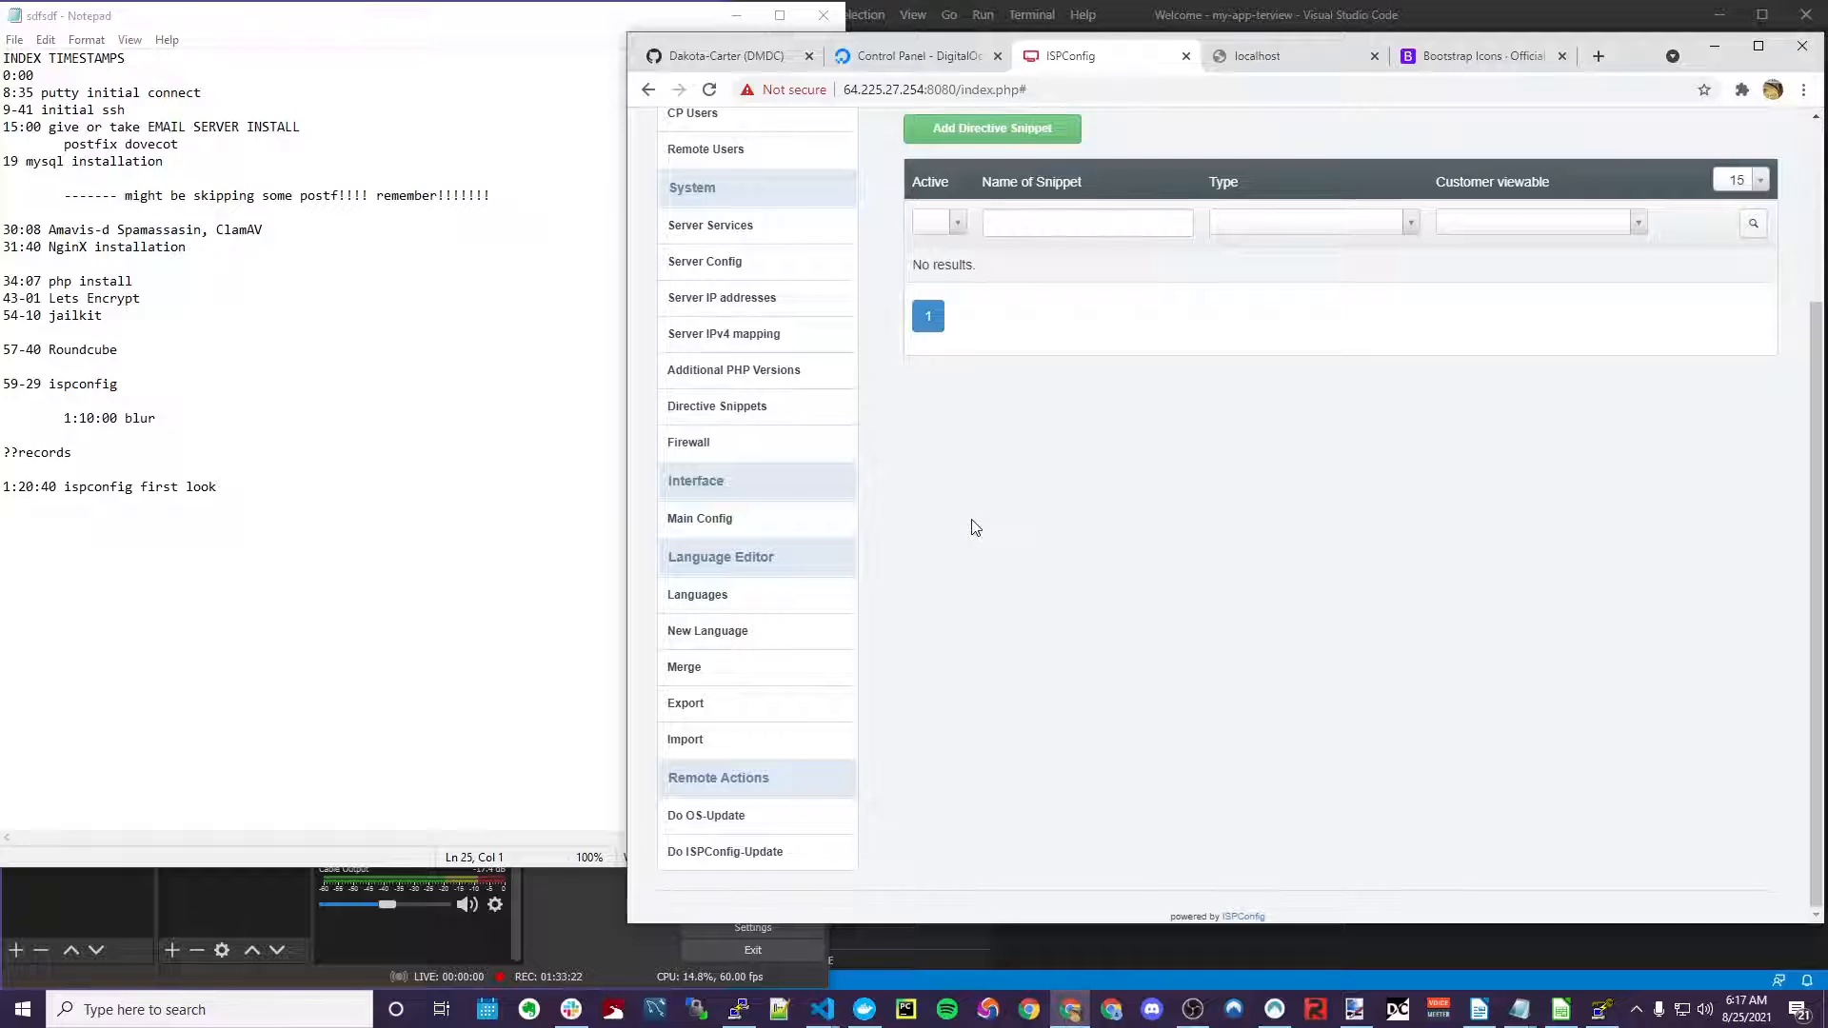
scroll(760, 759, up, 3)
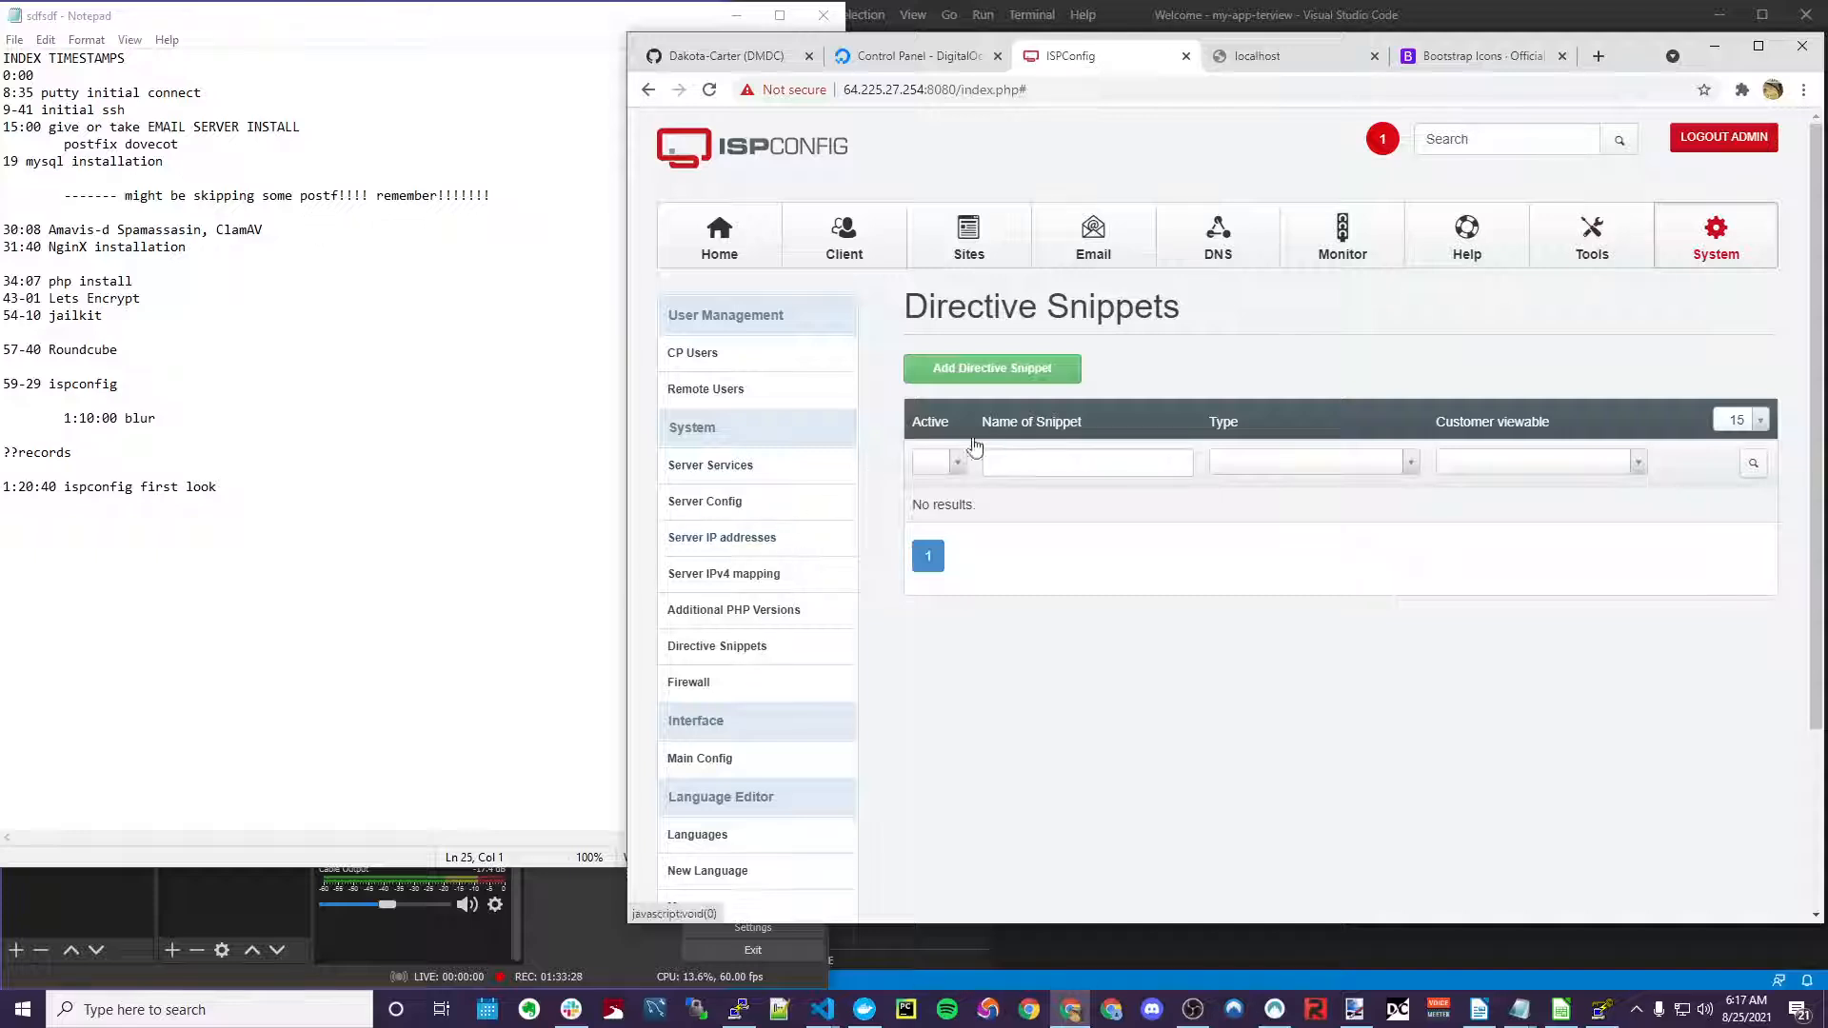
scroll(953, 543, down, 3)
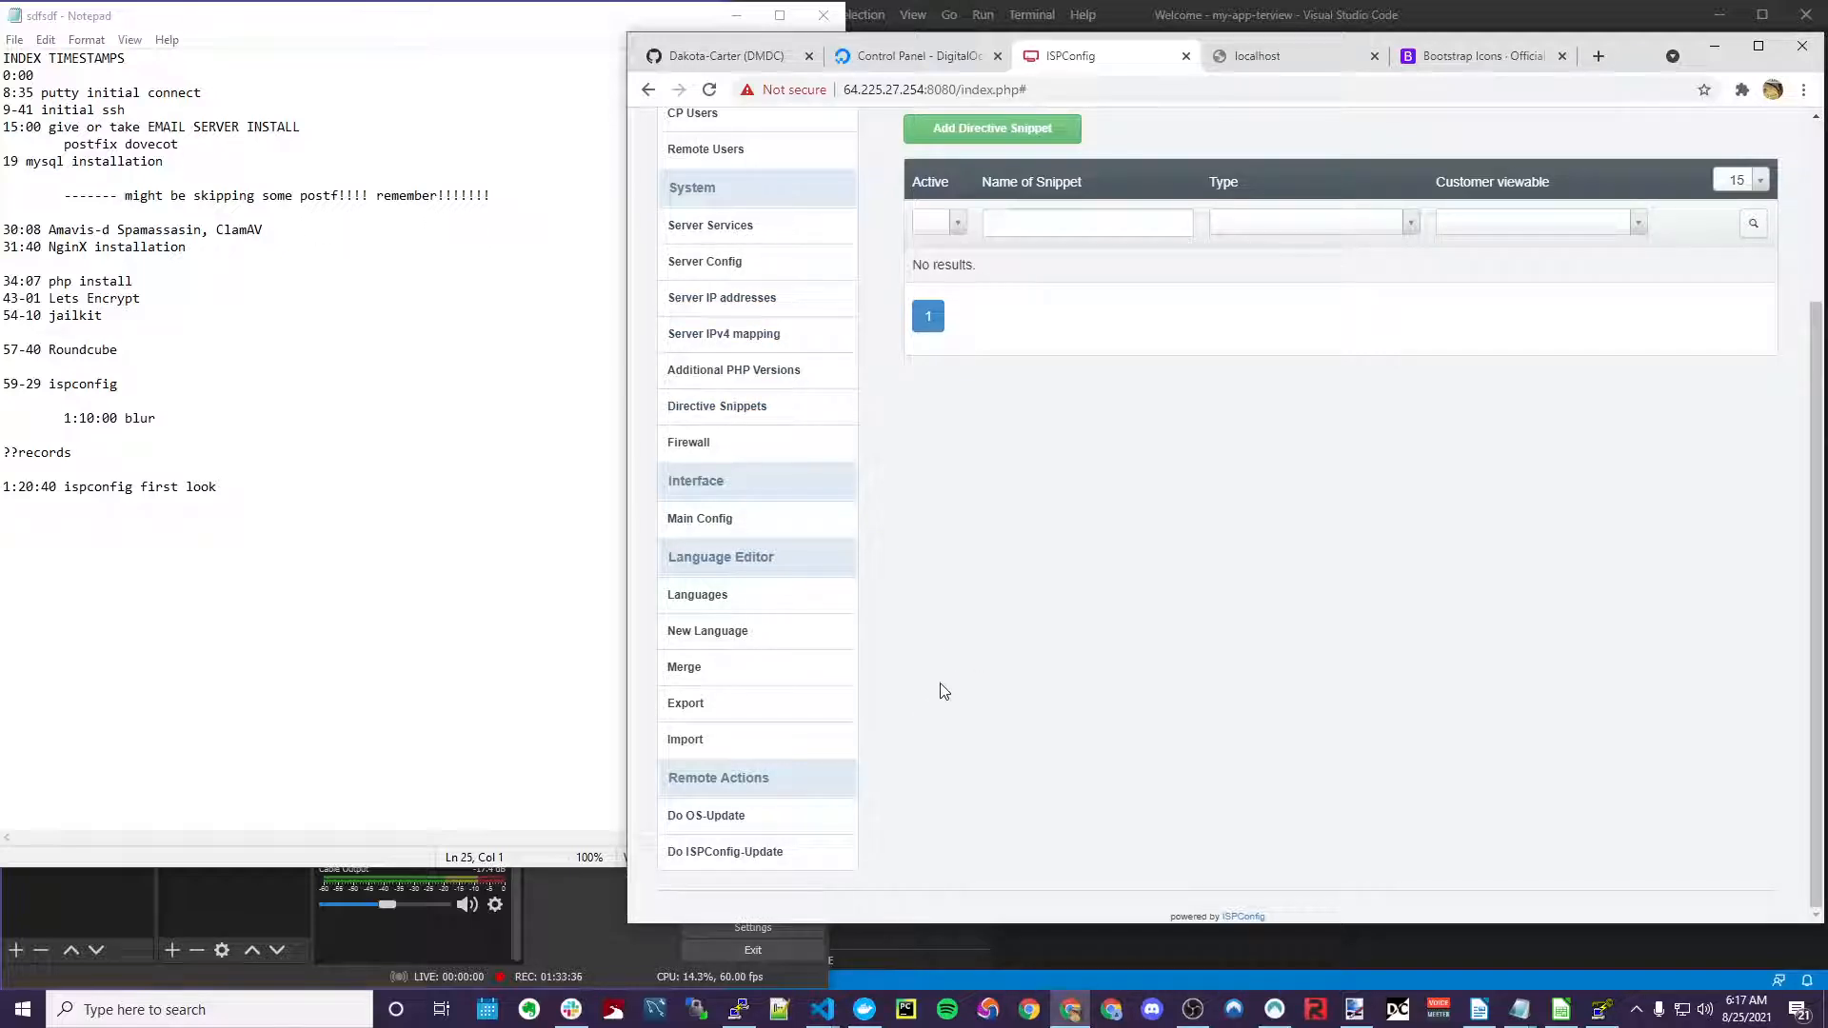
scroll(999, 696, up, 3)
click(1592, 237)
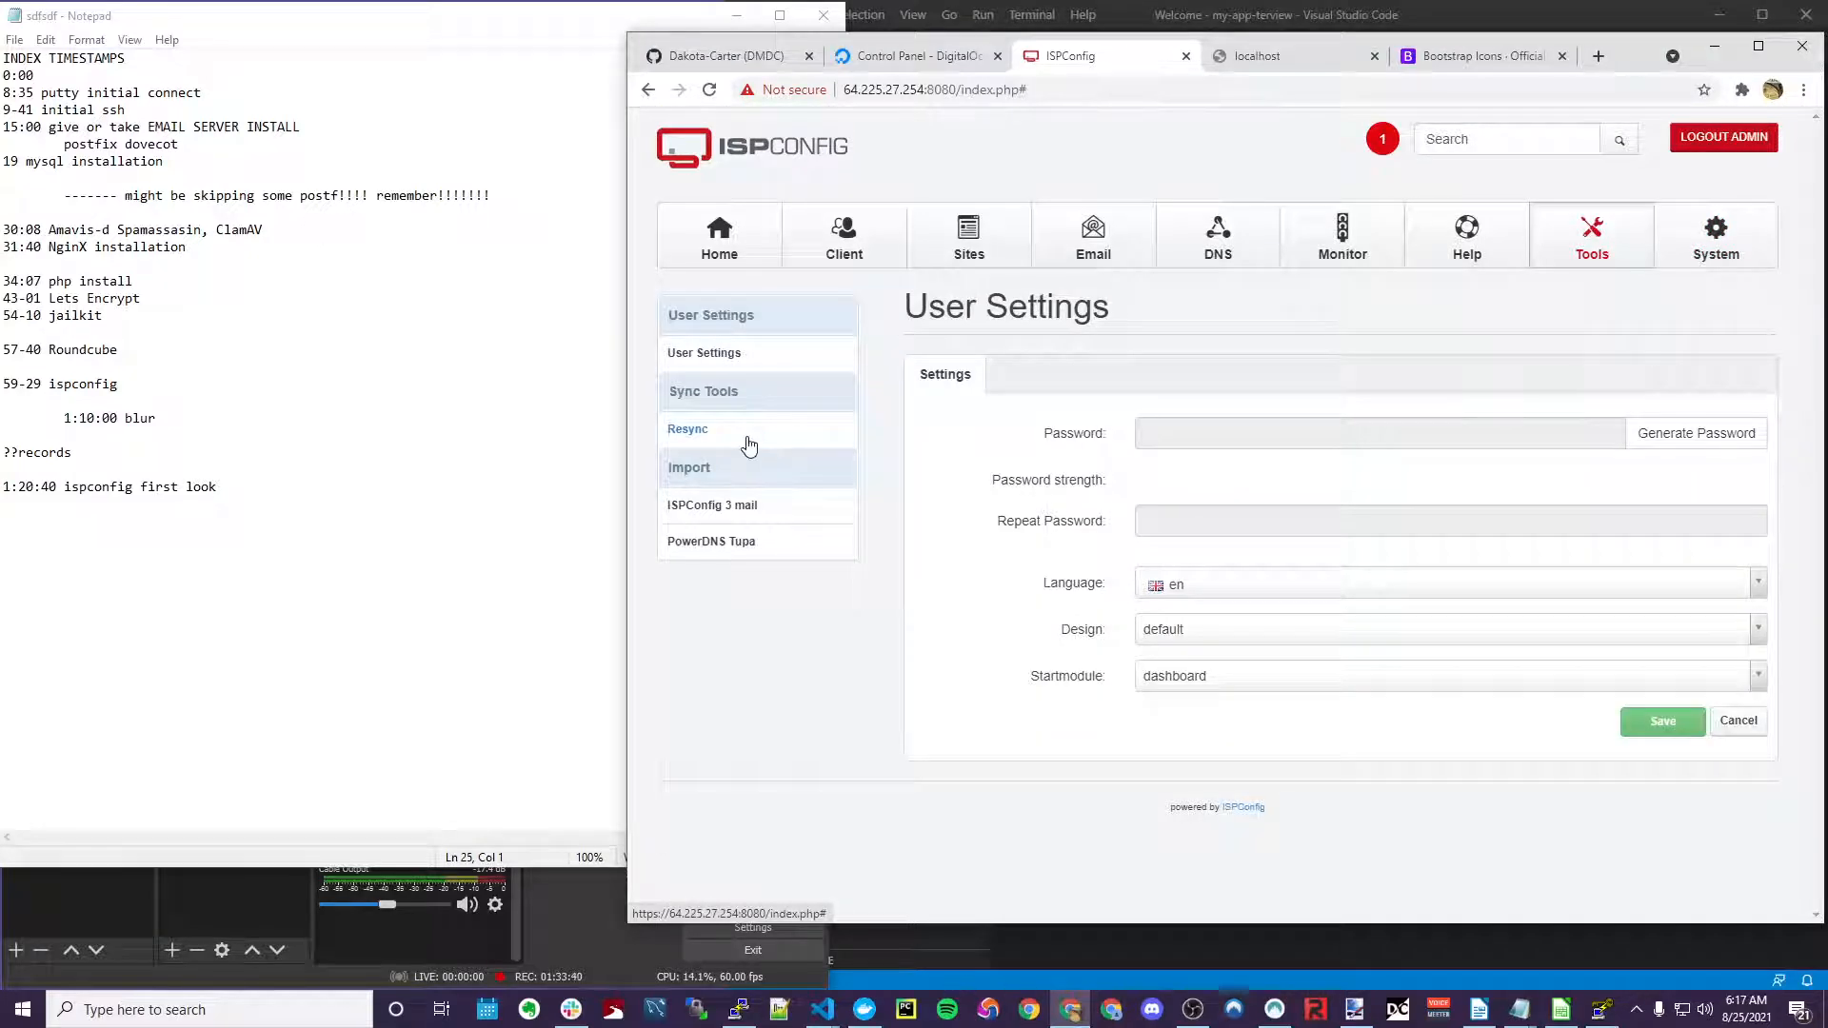
Move via System and Home to the Websites list showing healthycows.xyz and mta-sts.healthycows.xyz
click(732, 354)
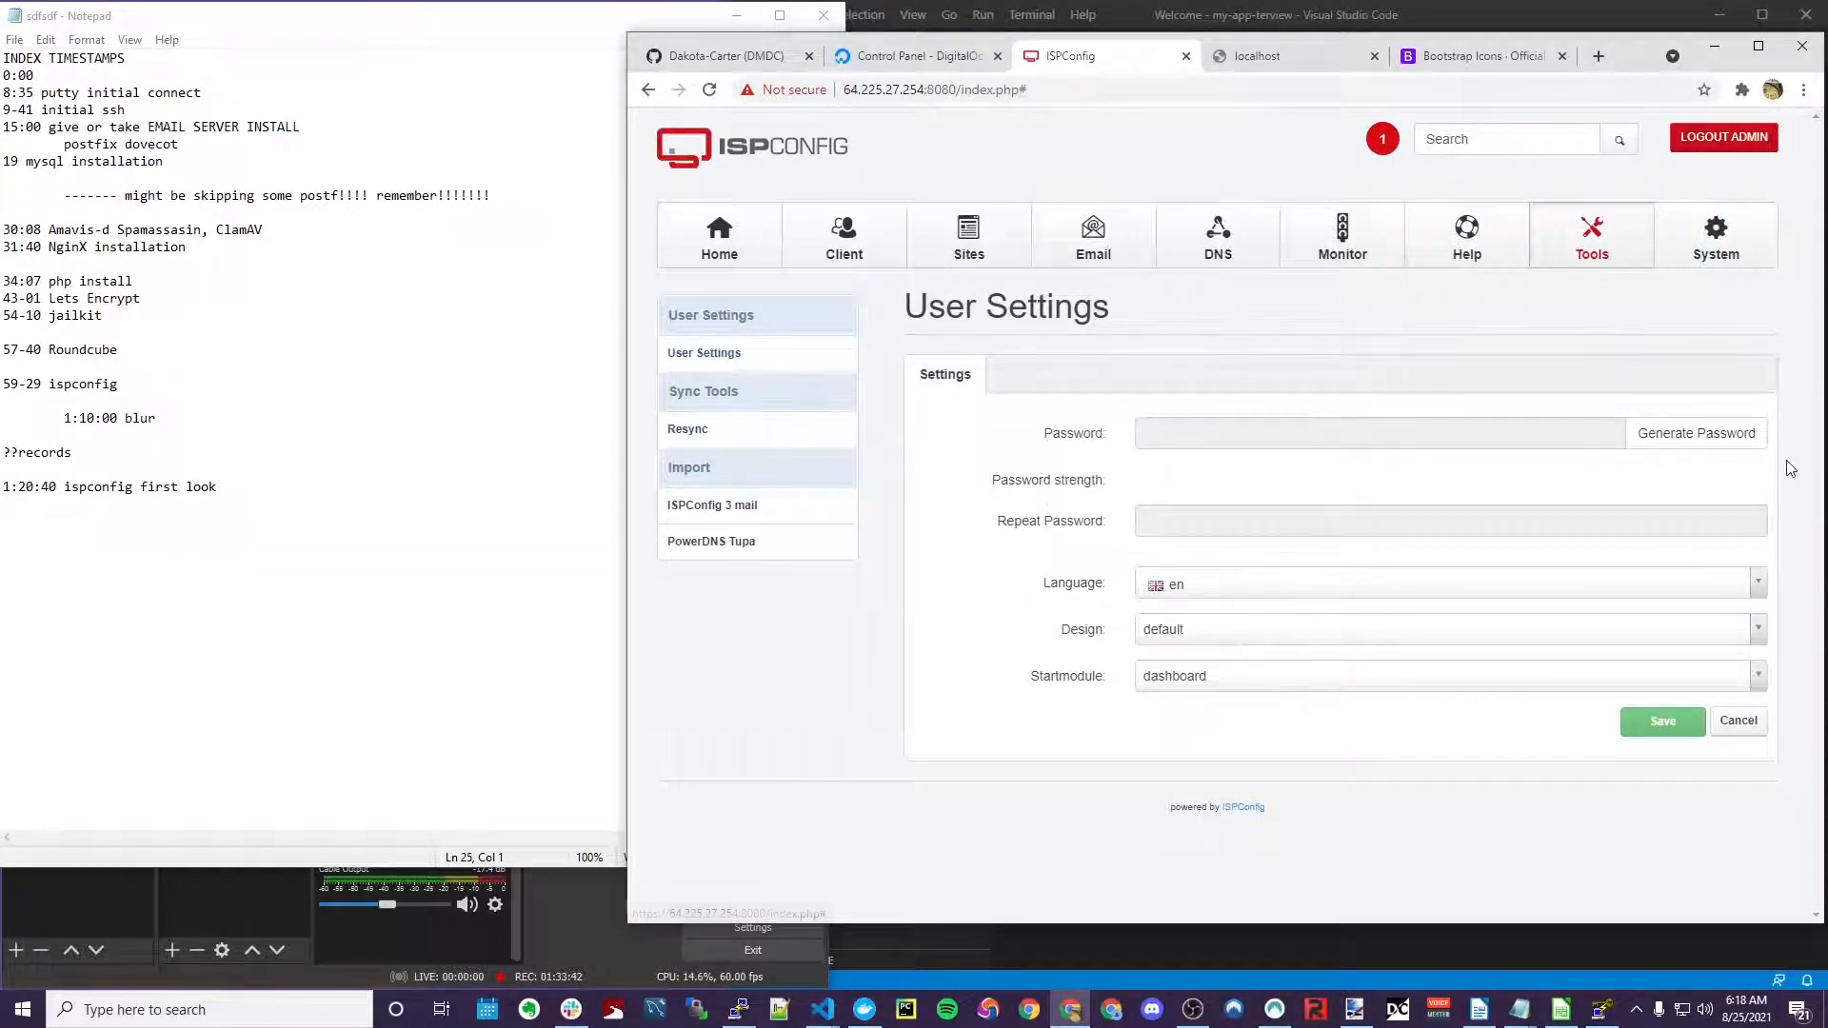
click(1700, 246)
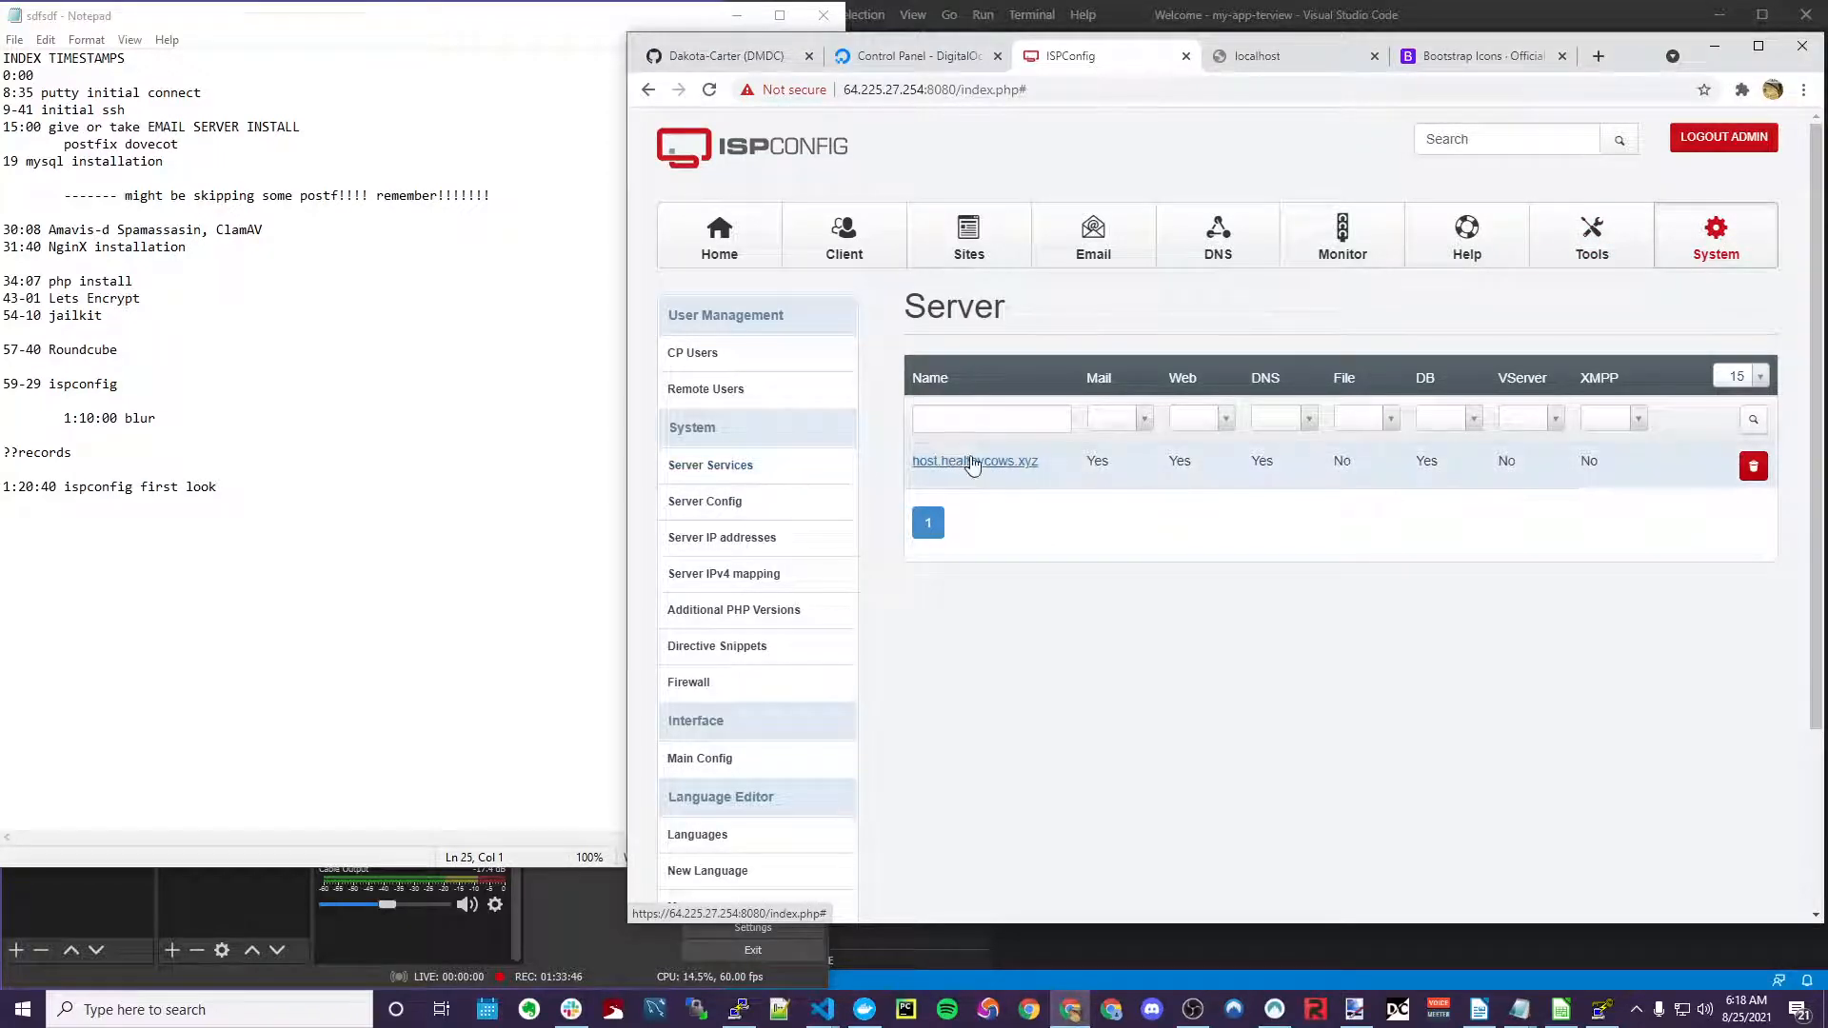
scroll(738, 533, down, 1)
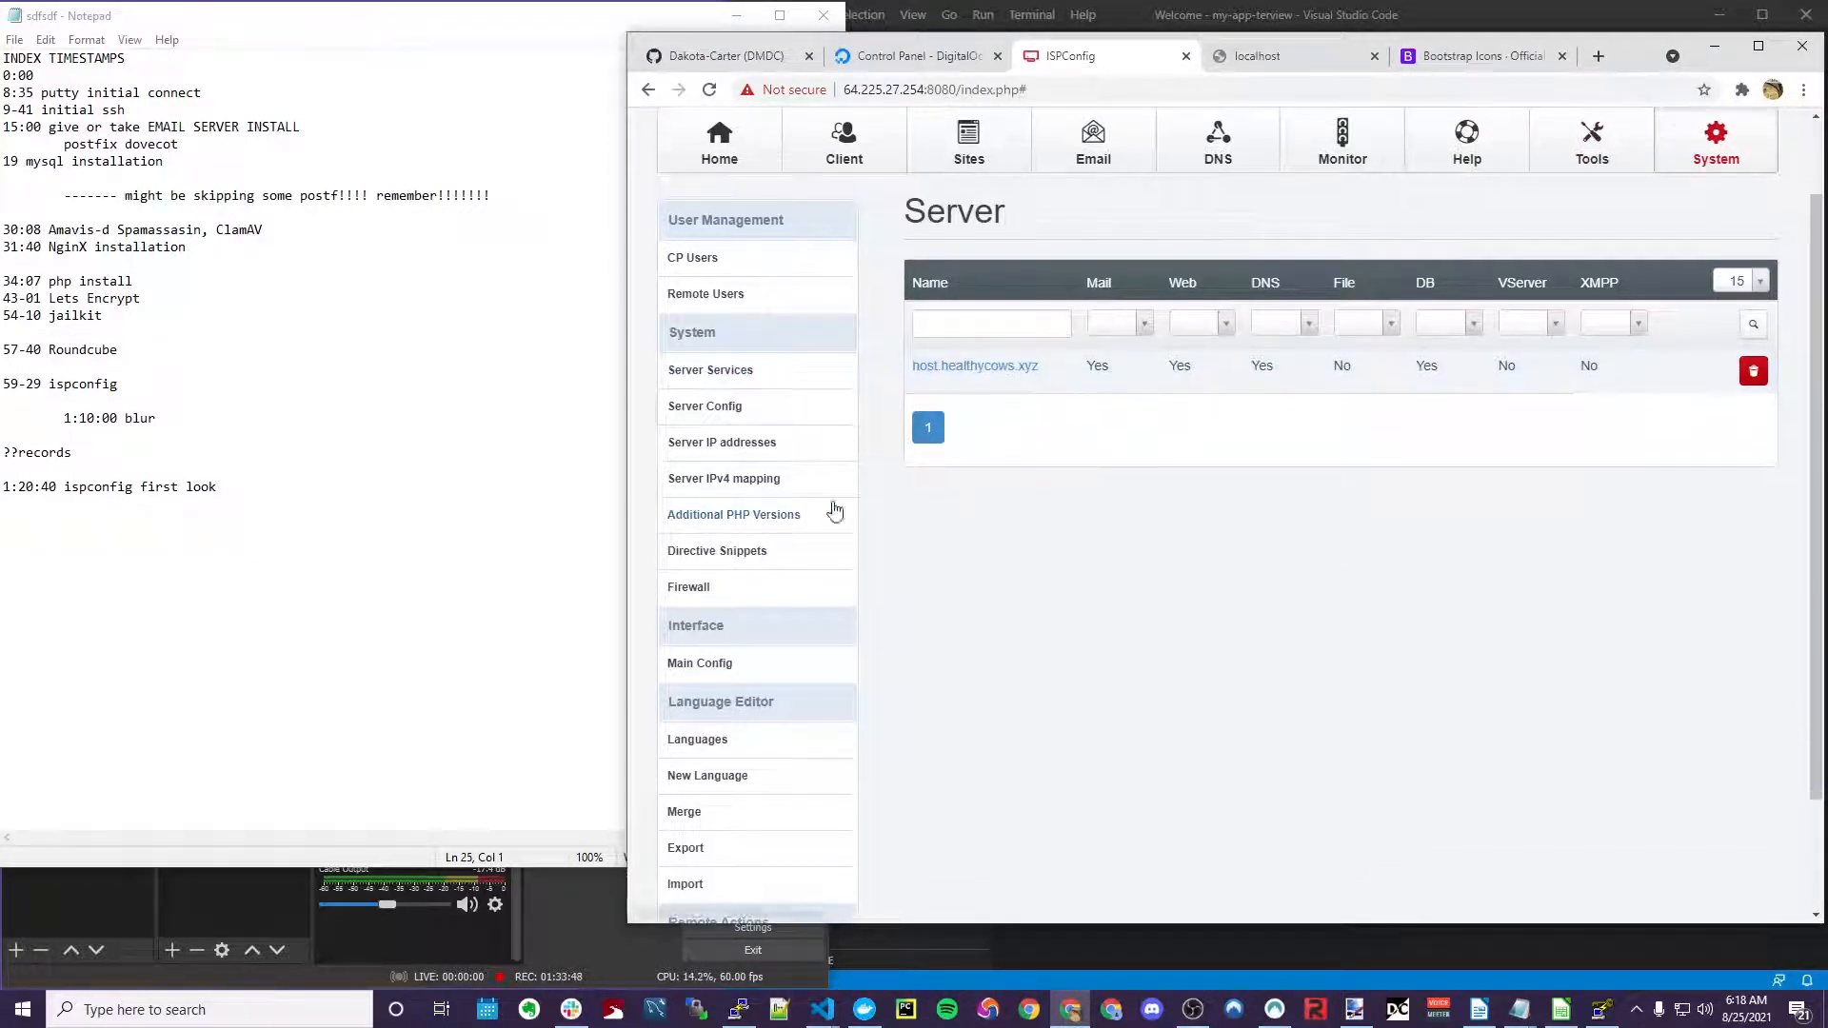
scroll(990, 449, down, 2)
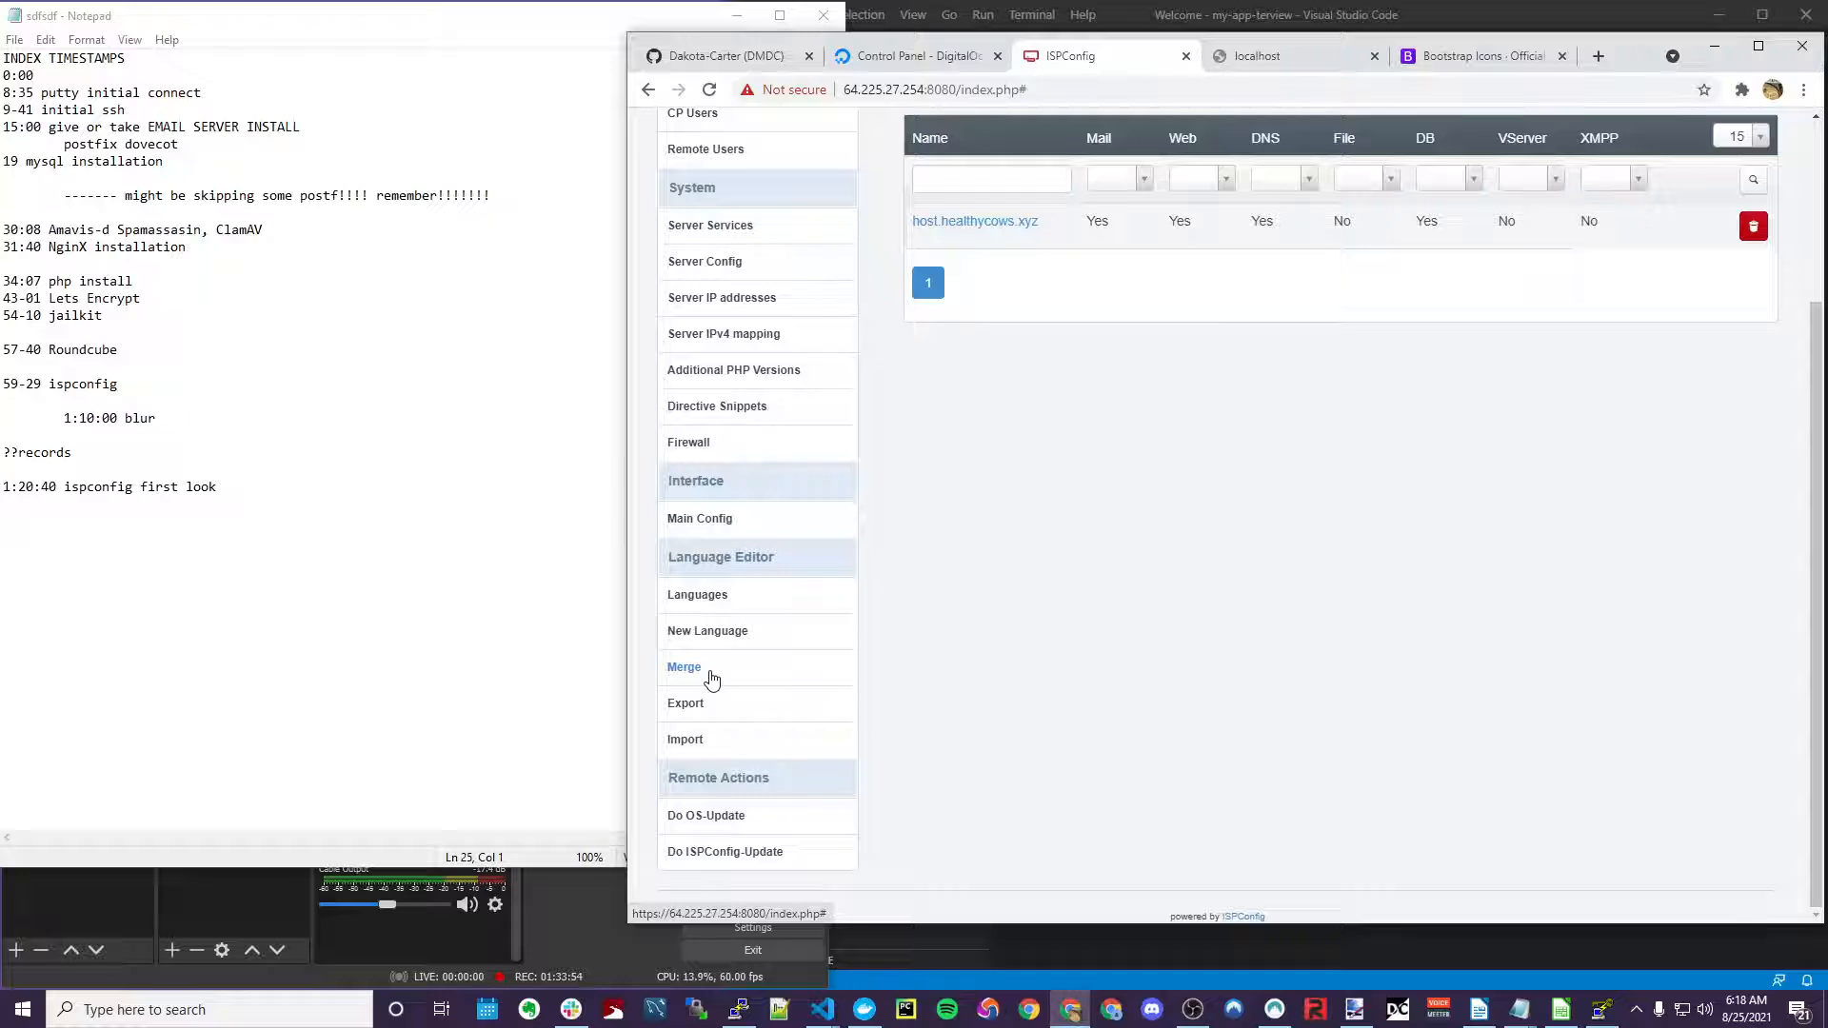
scroll(767, 786, up, 1)
scroll(760, 853, down, 1)
scroll(783, 811, up, 2)
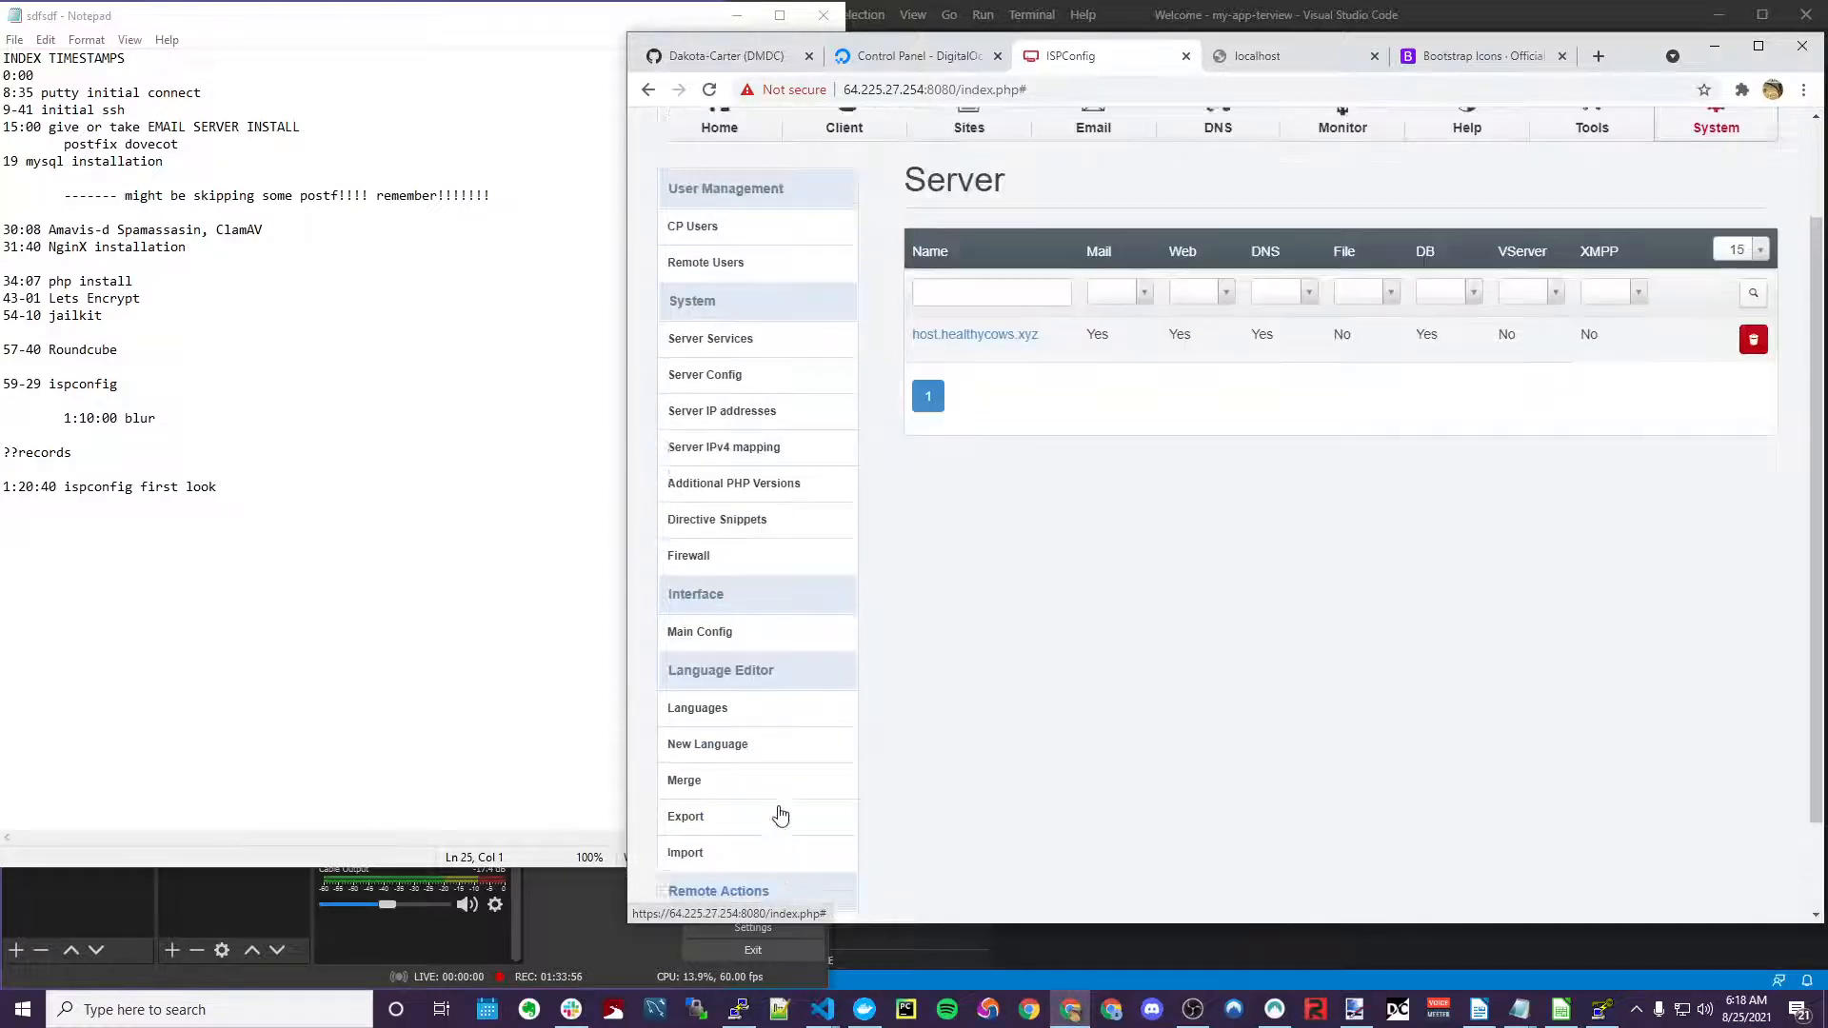
scroll(764, 752, down, 2)
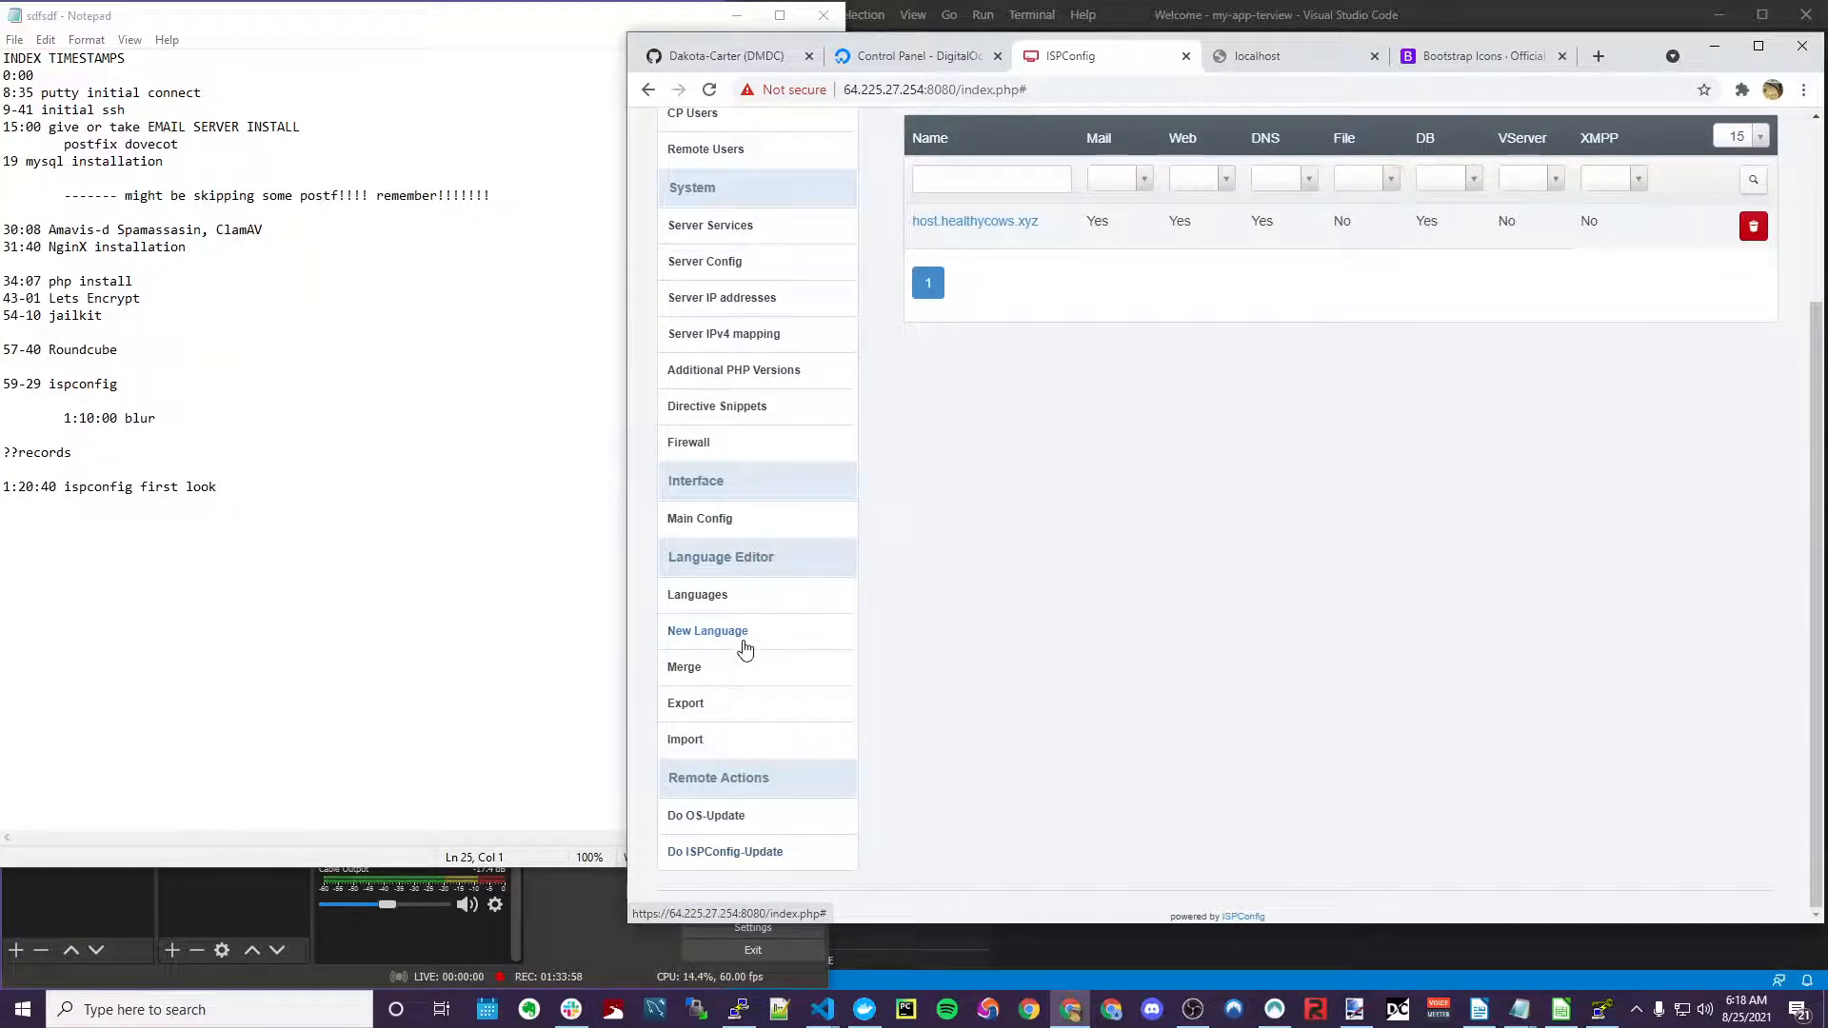
scroll(746, 649, up, 3)
click(719, 240)
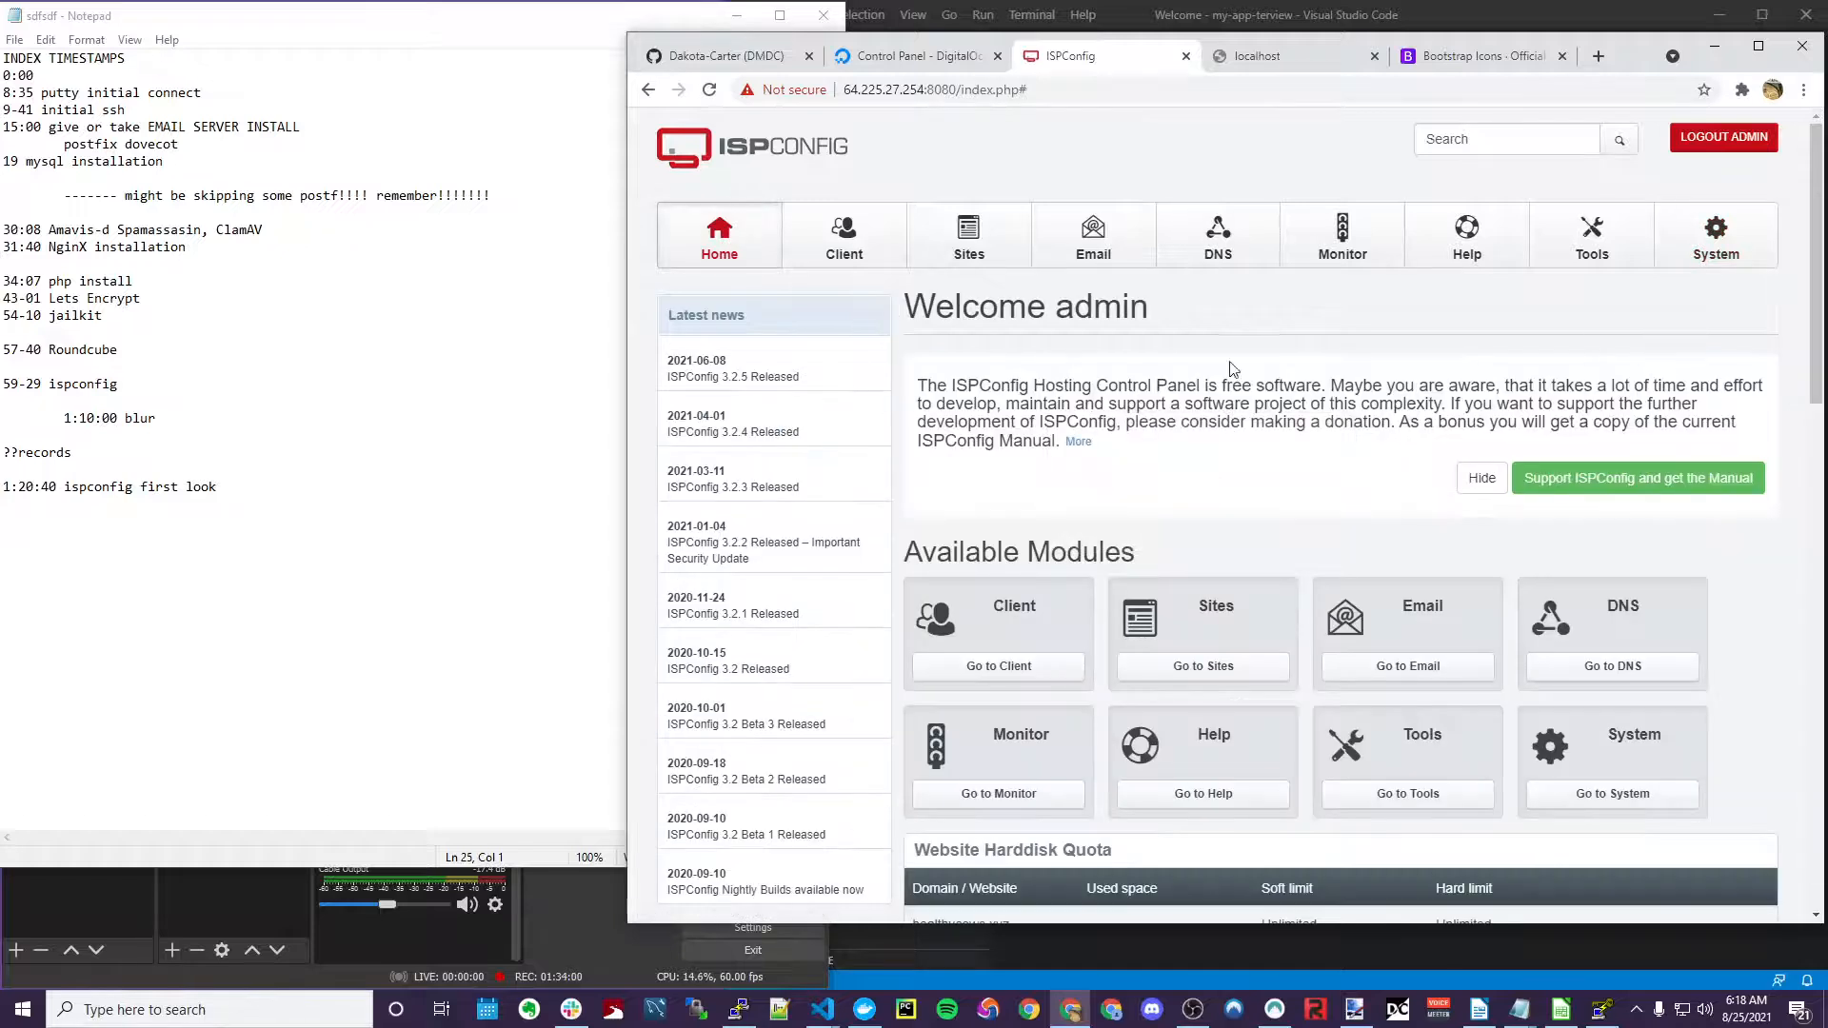
click(968, 238)
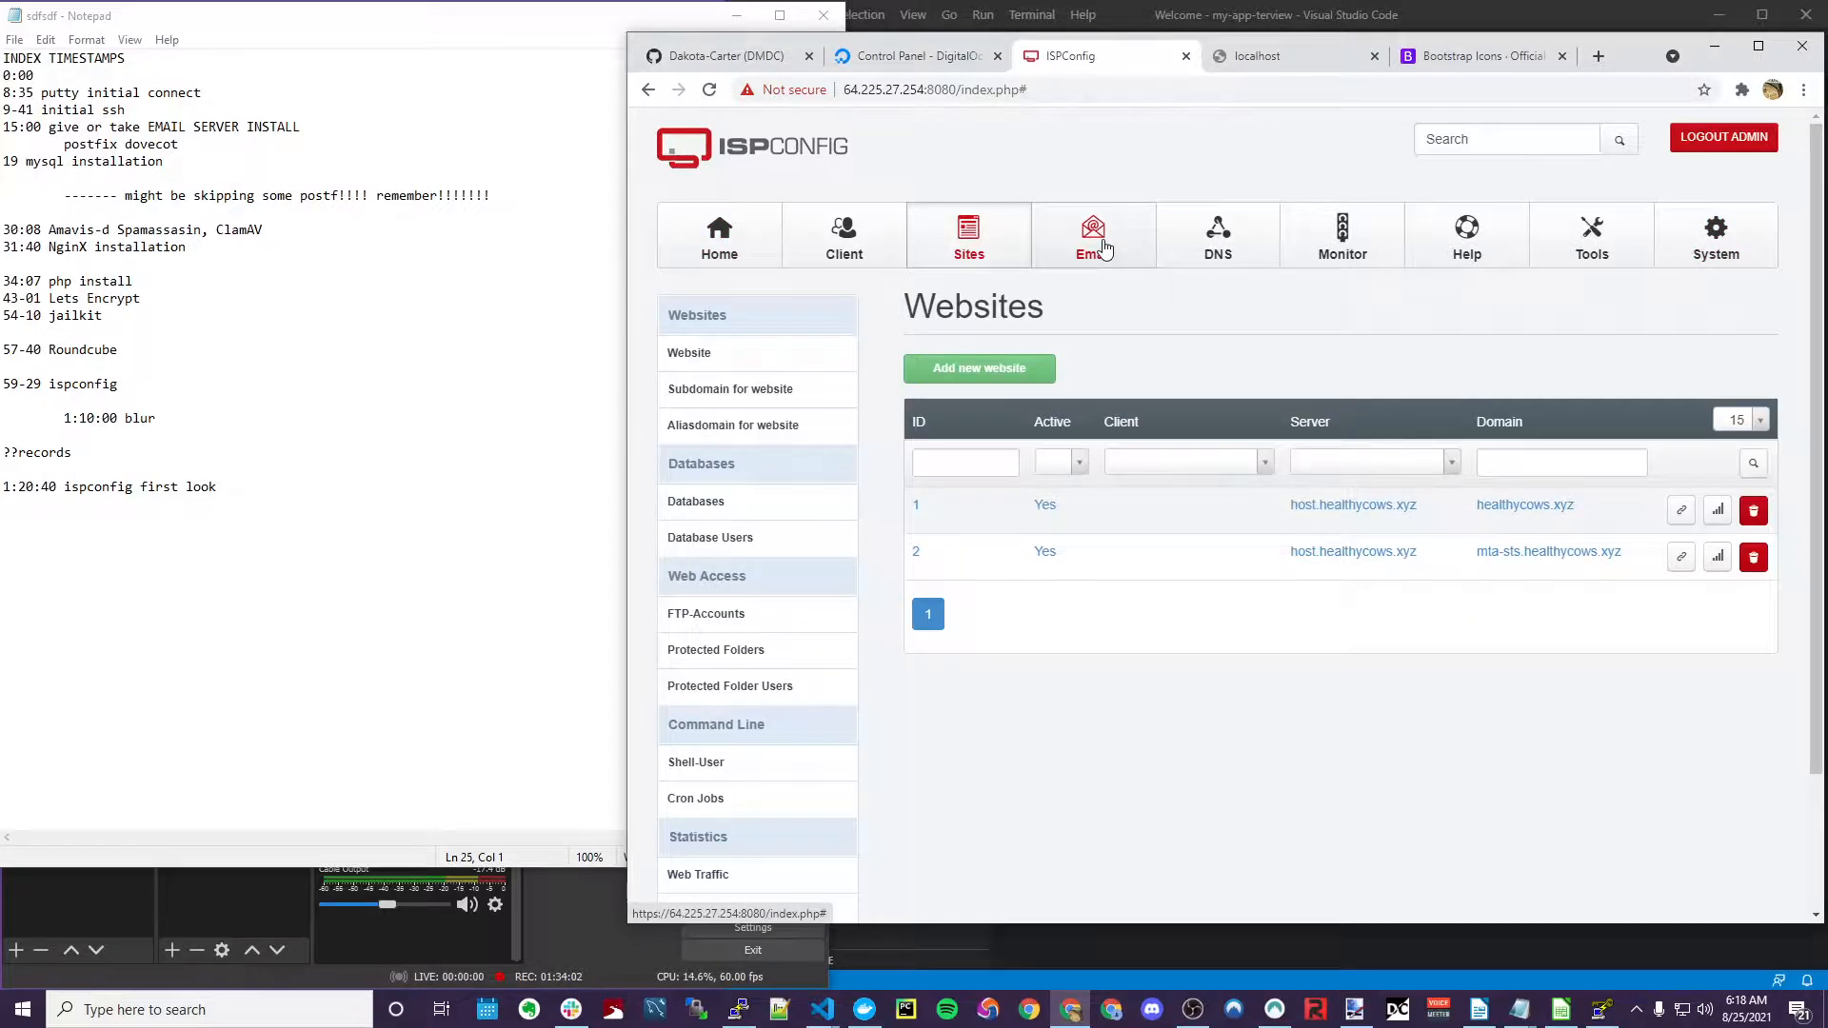
key(alt+Tab)
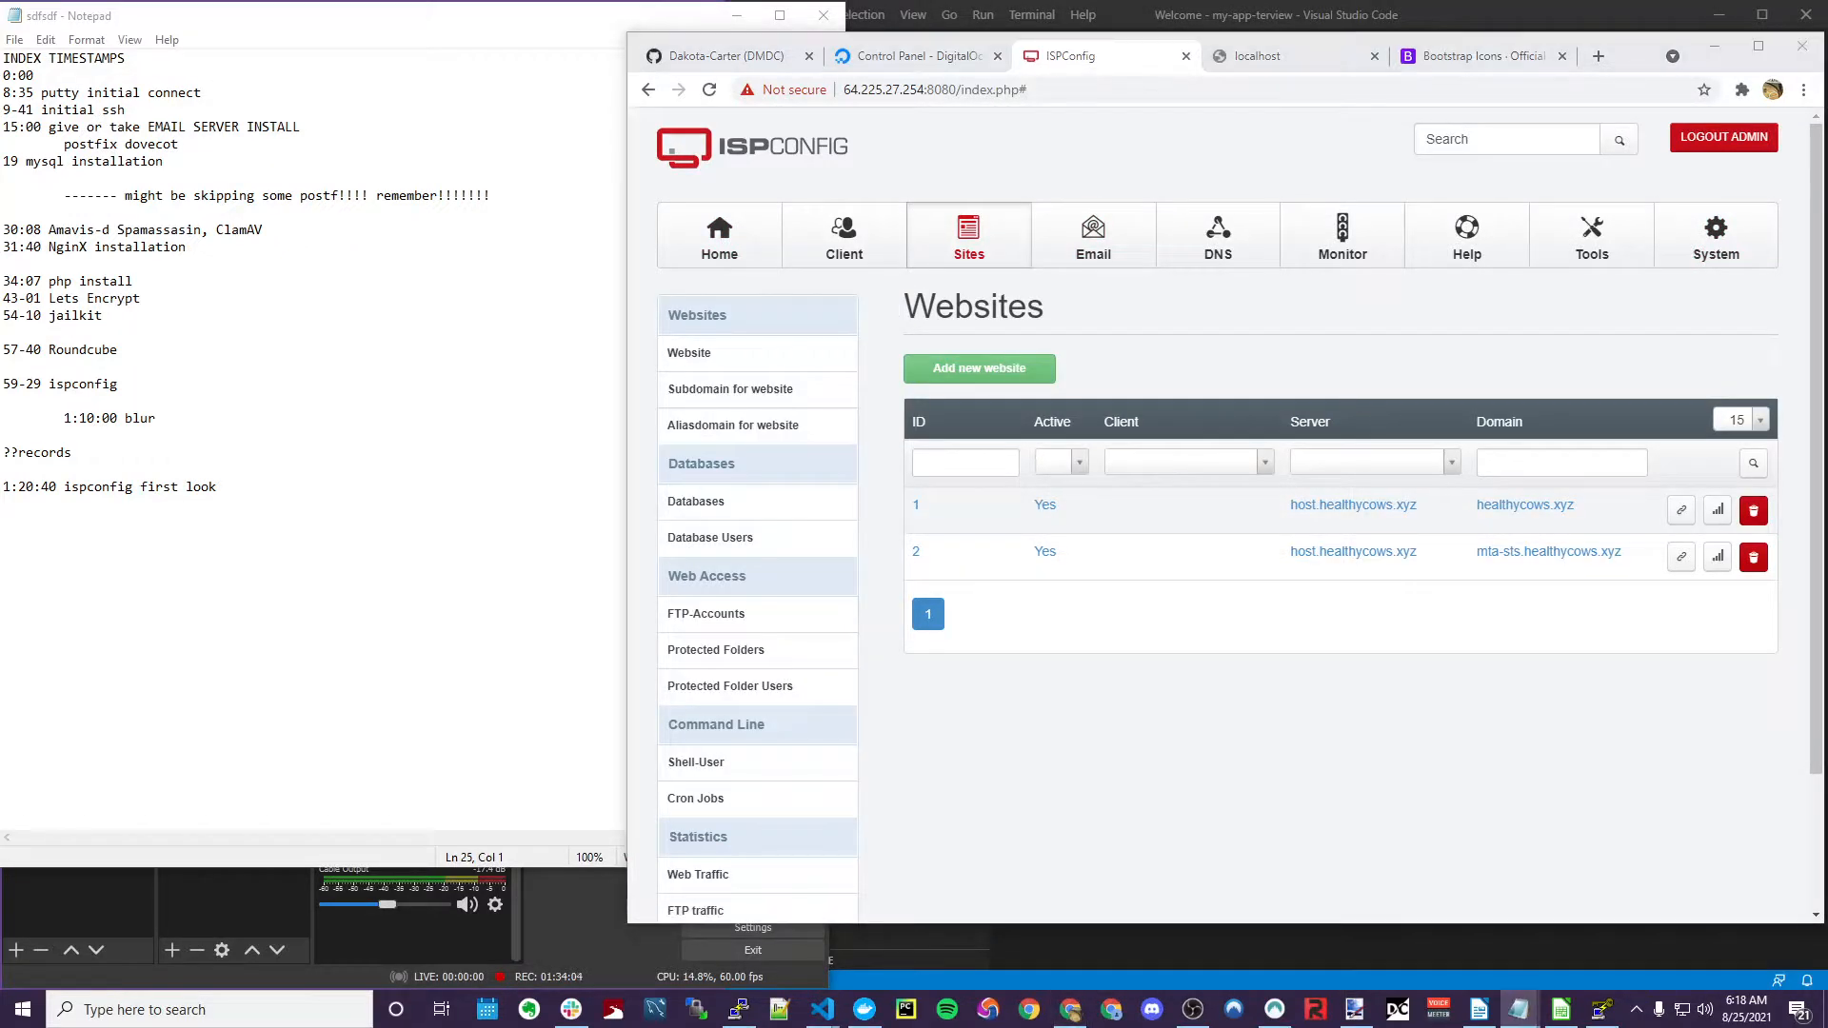